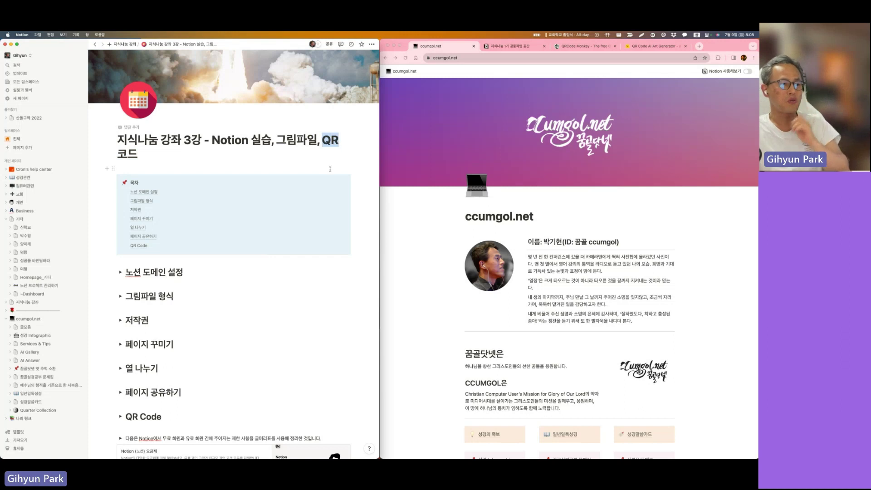
Expand the "노션 도메인 설정" section of the lecture page and read its five instructions and annotated screenshot
scroll(235, 282, "down", 3)
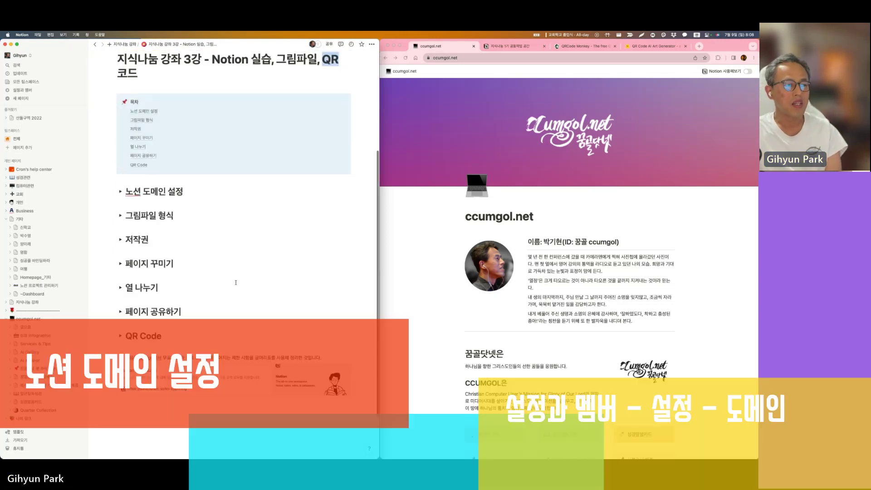
scroll(236, 282, "down", 1)
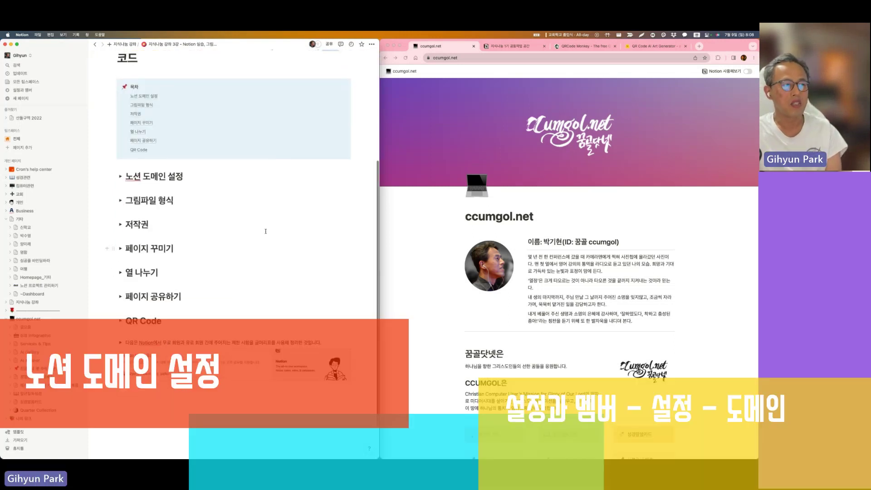
left_click(121, 177)
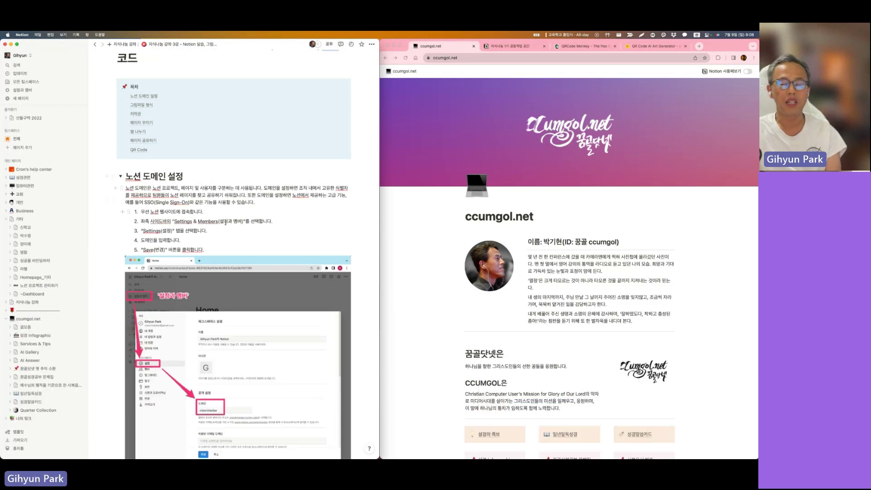
scroll(222, 196, "down", 1)
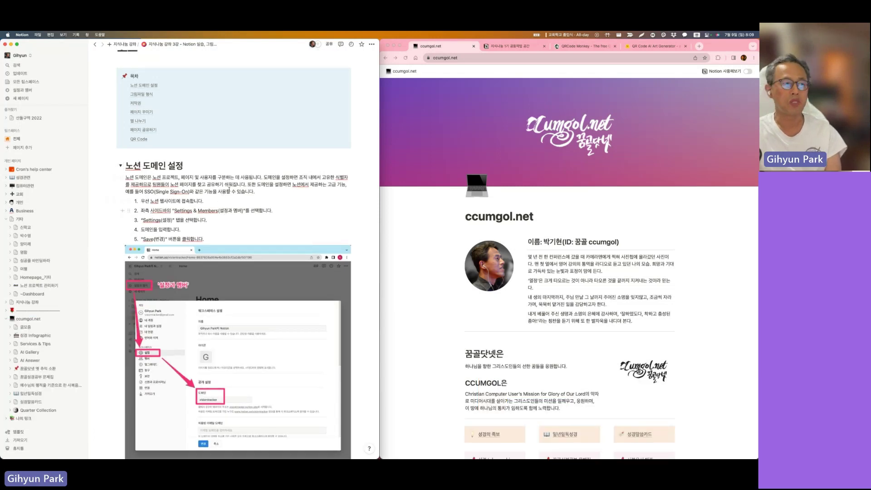
scroll(236, 273, "down", 5)
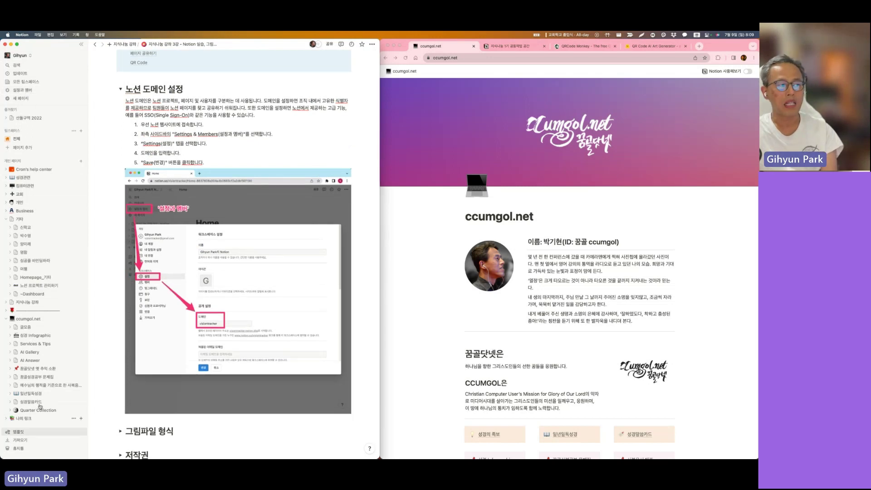
left_click(82, 46)
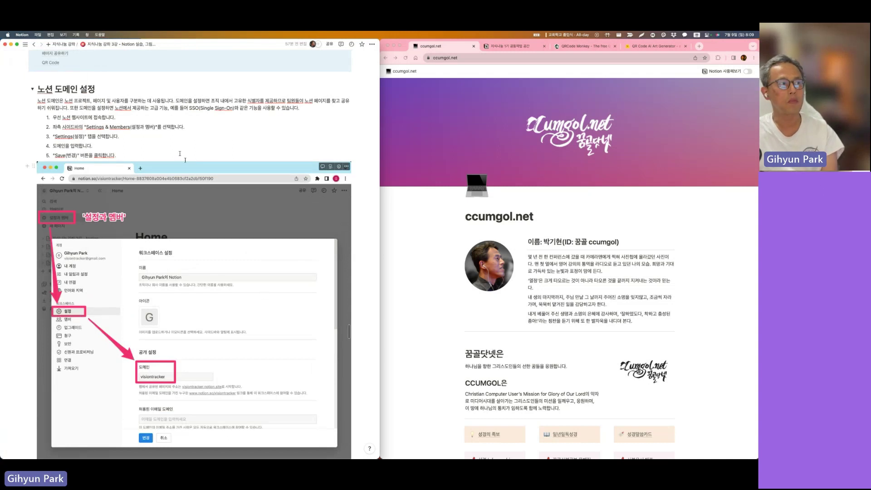
mouse_move(23, 50)
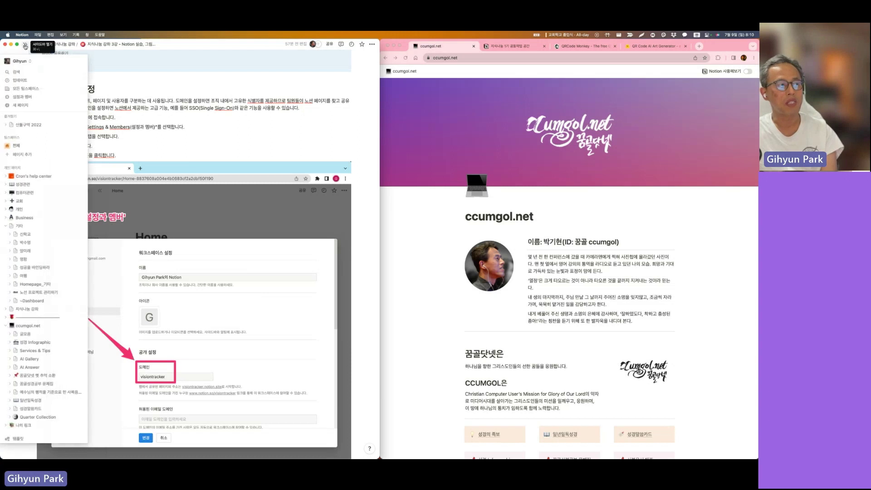
left_click(25, 46)
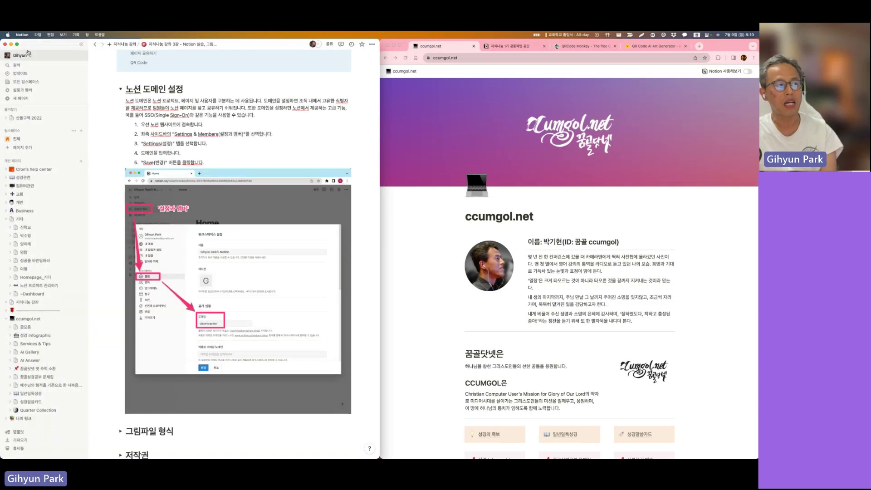
Open the workspace settings, highlight the public domain ccumgol, and save the settings
left_click(31, 92)
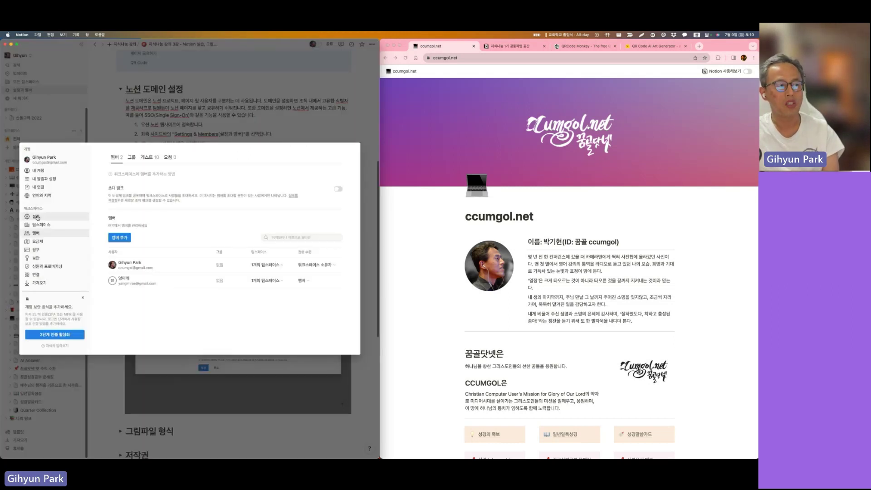
left_click(35, 217)
double_click(136, 283)
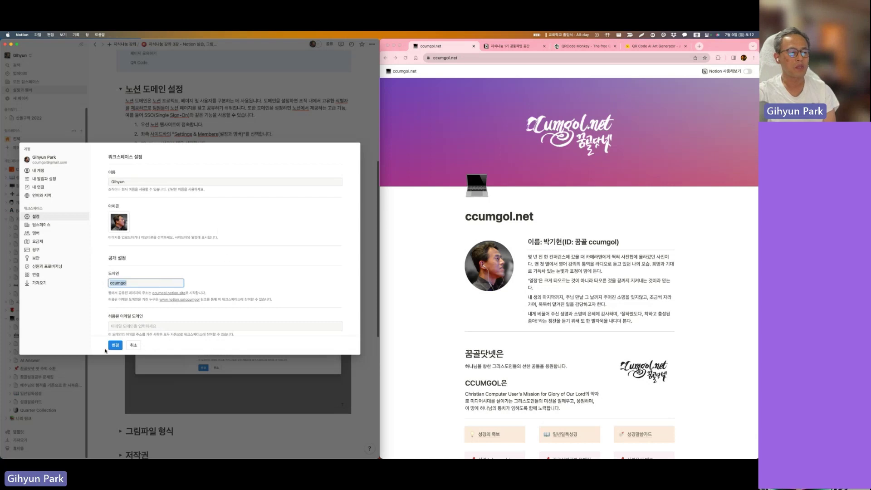
left_click(115, 345)
Inspect the ccumgol.notion.site domain in the lecture page's published web link, and unpublish the page
left_click(330, 44)
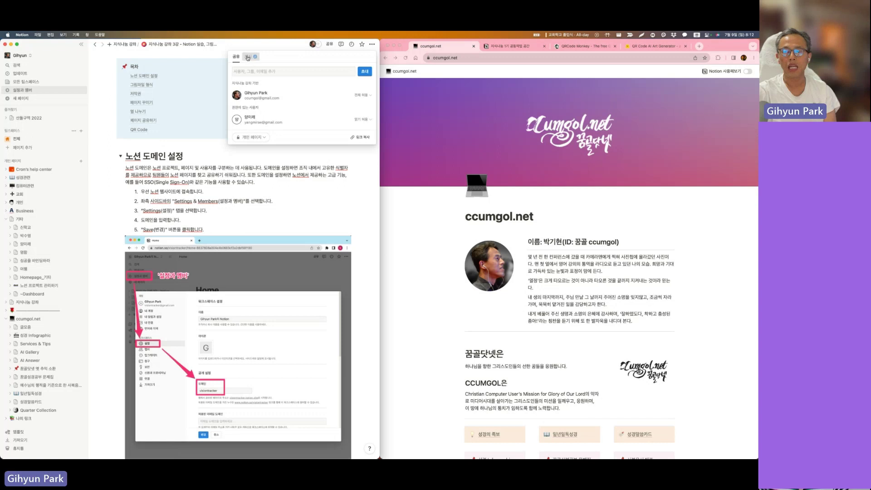
left_click(248, 58)
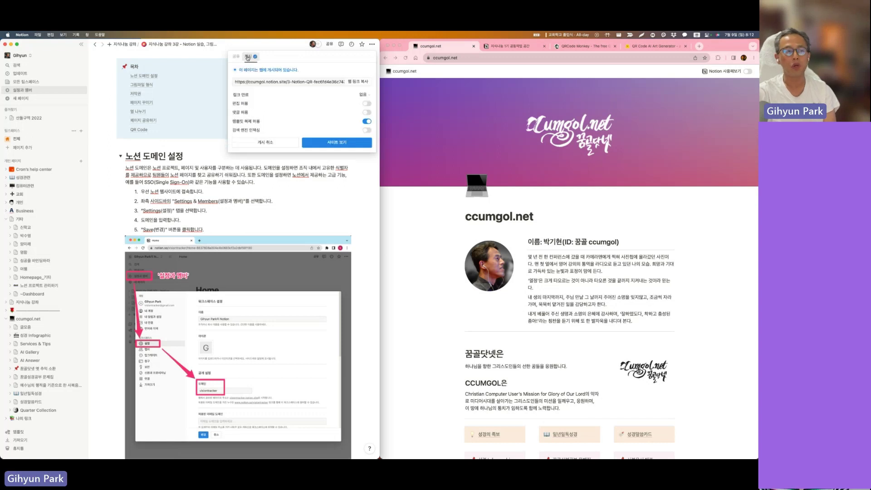
left_click_drag(248, 82, 287, 84)
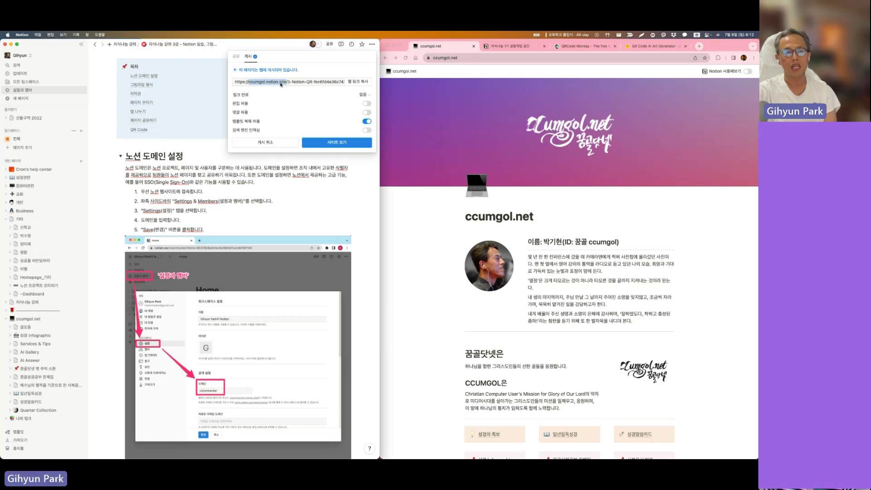
double_click(247, 84)
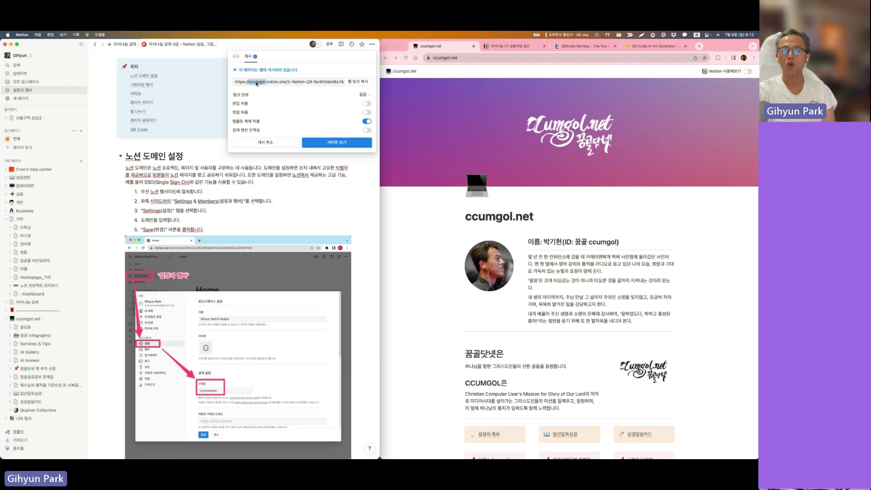
left_click(255, 144)
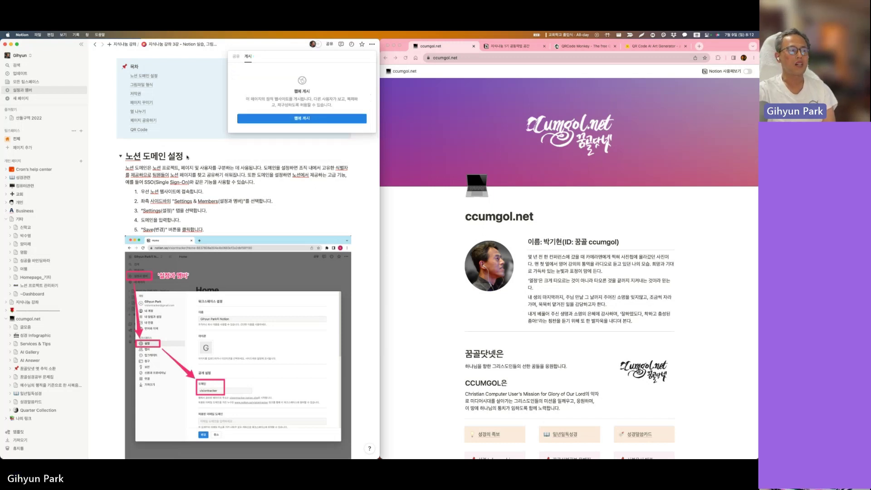
Check the ccumgol domain in the workspace's public settings and close the settings without saving
left_click(26, 91)
left_click(26, 91)
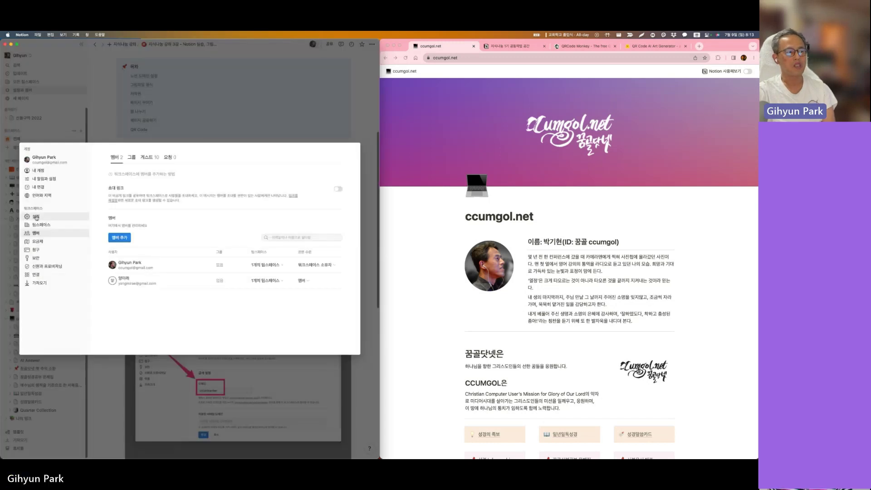
left_click(36, 217)
left_click(140, 284)
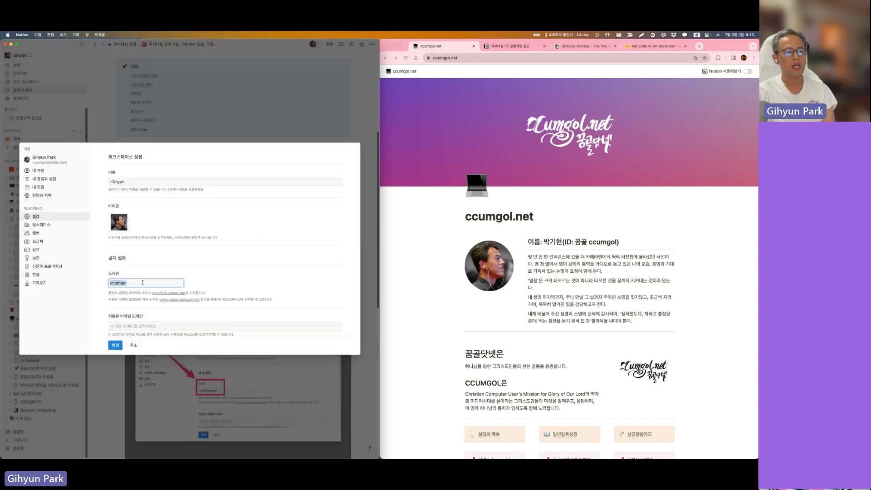
double_click(138, 282)
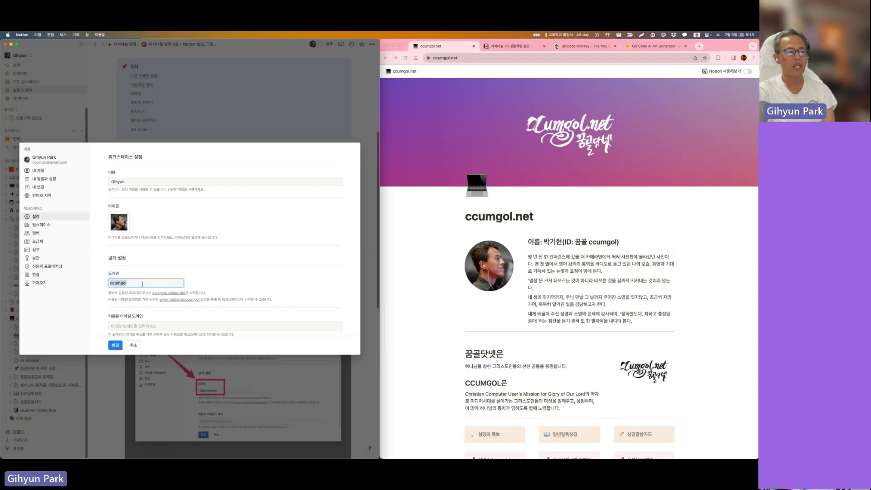
left_click_drag(134, 284, 105, 284)
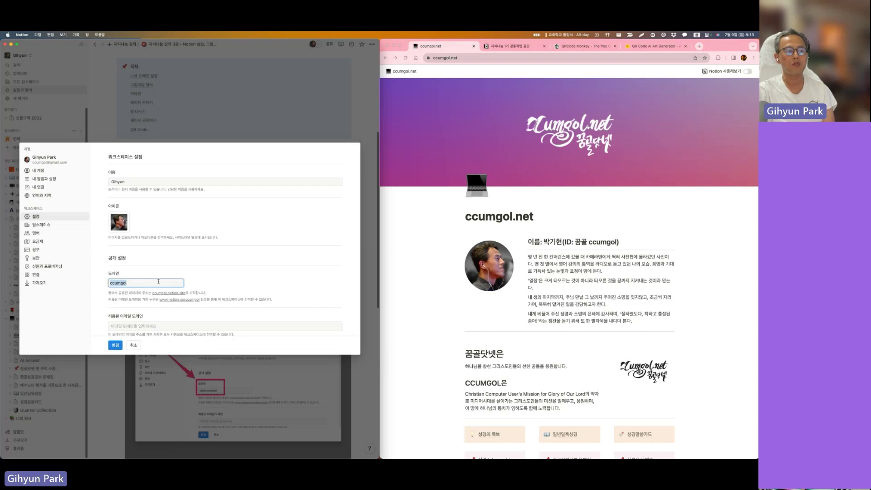
left_click(231, 284)
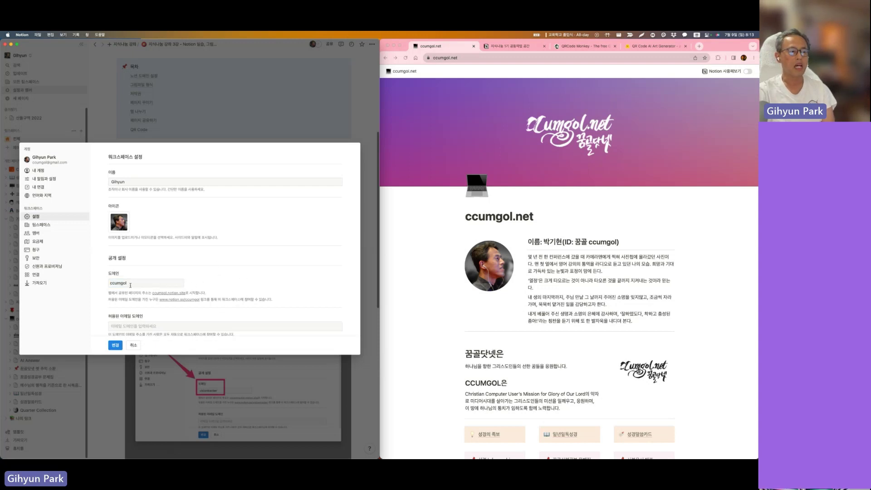
left_click(133, 346)
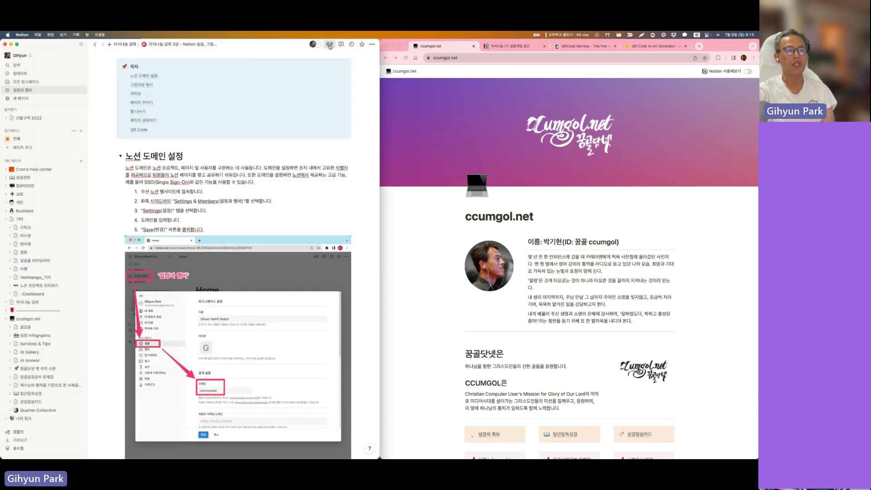
Publish the lecture page to the web and copy its web link
left_click(330, 44)
left_click(248, 56)
left_click(304, 119)
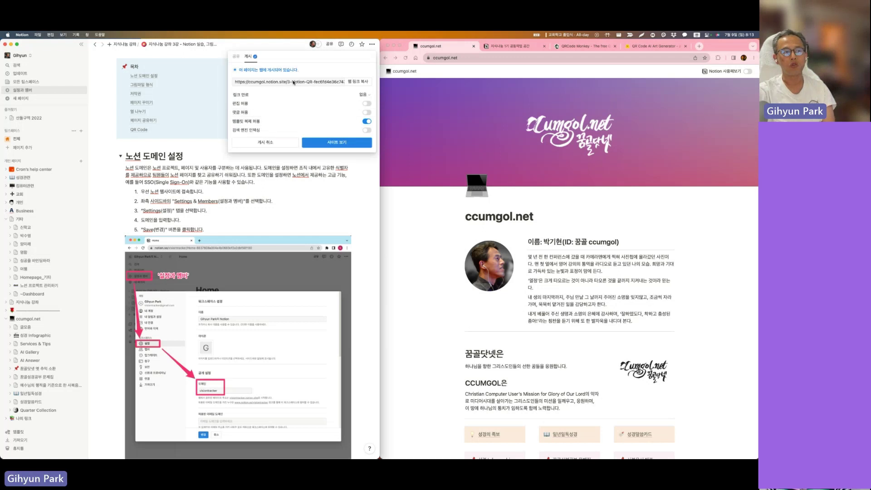
left_click(350, 81)
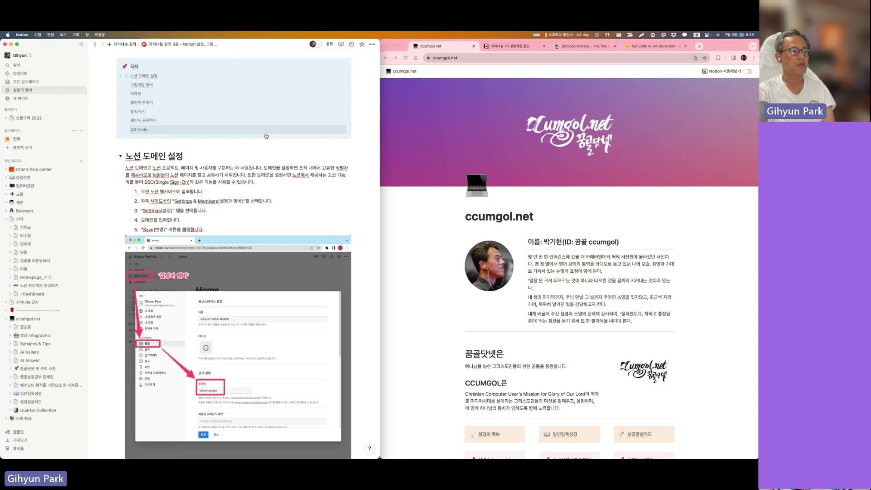
Review the "노션 도메인 설정" instructions and screenshot once more, and collapse the section
scroll(266, 136, "up", 3)
scroll(266, 136, "down", 3)
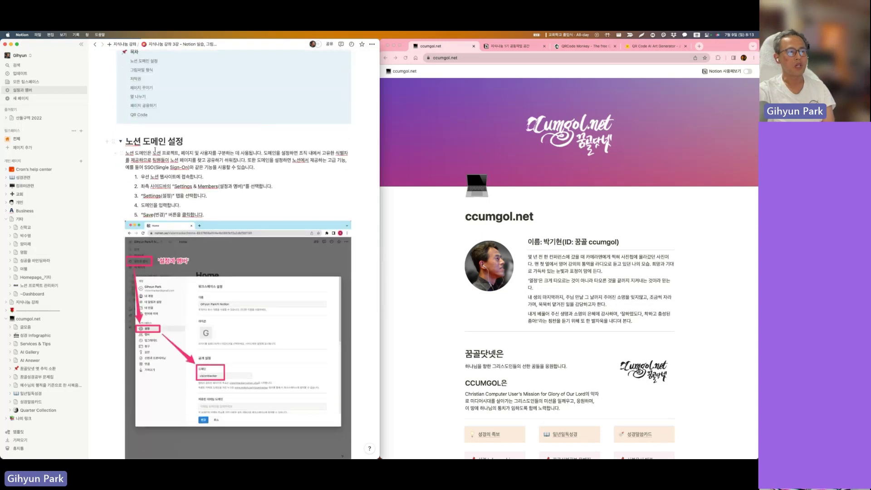
scroll(156, 149, "down", 2)
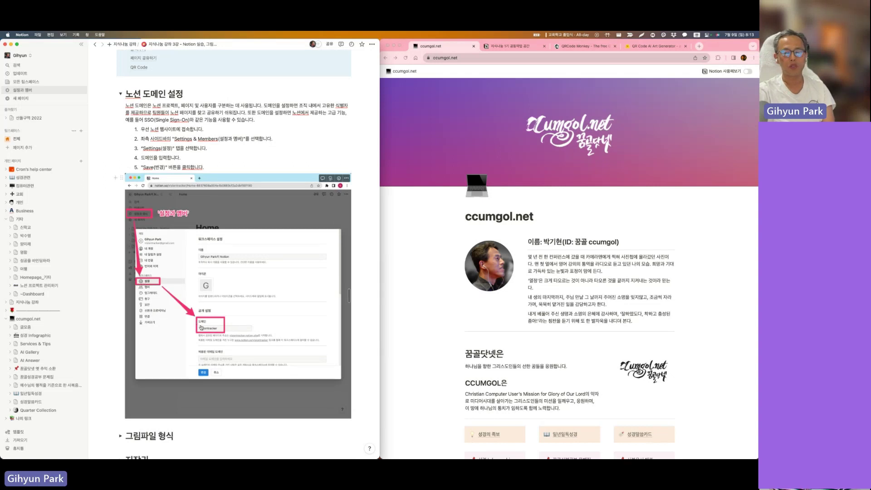
scroll(195, 323, "up", 1)
left_click(121, 114)
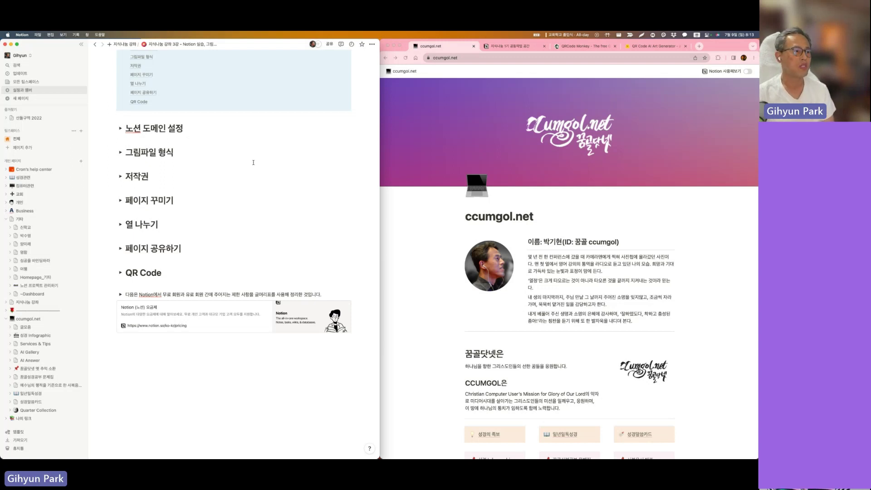
Expand the "그림파일 형식" section and enlarge the page so the format comparison table is easier to read
scroll(253, 163, "up", 2)
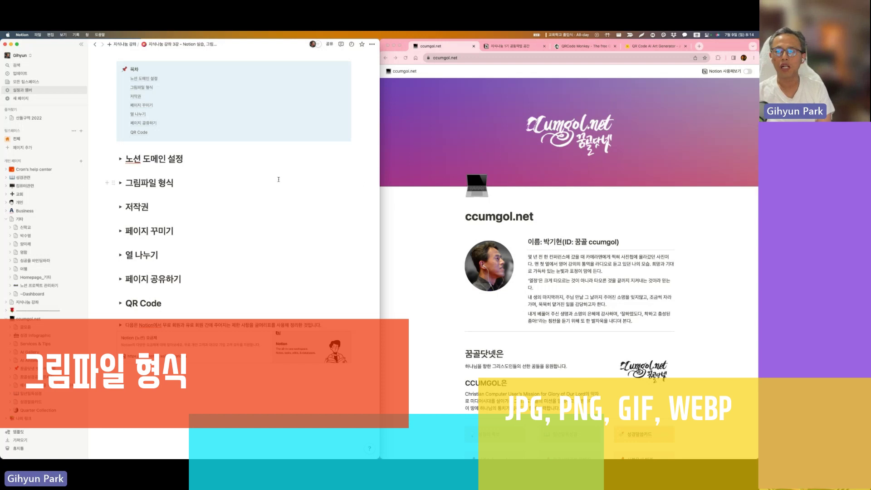
left_click(121, 184)
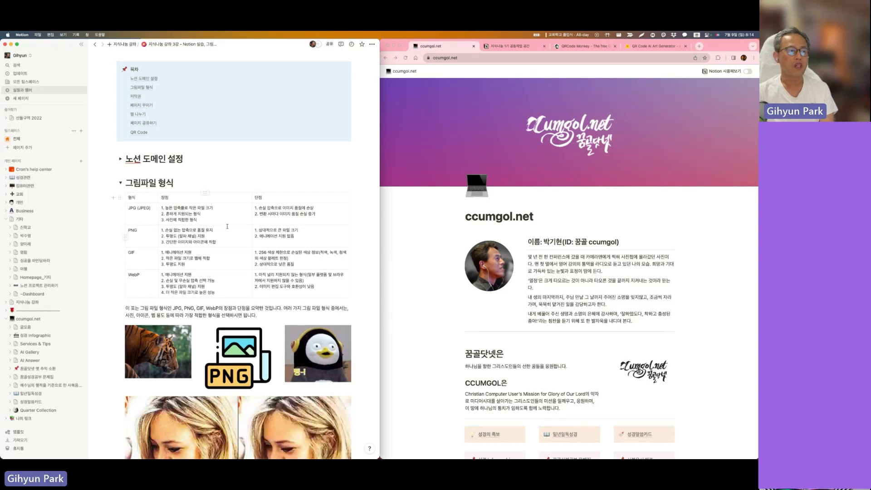
scroll(227, 226, "up", 2)
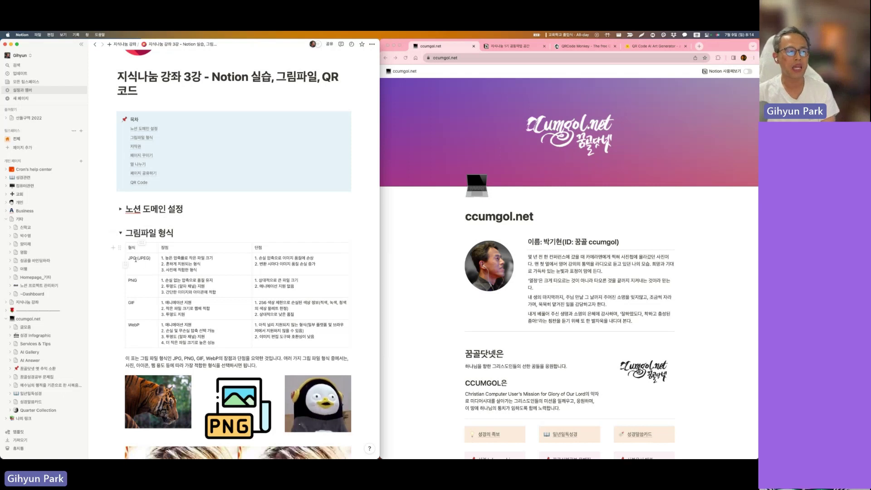
key("super+equal")
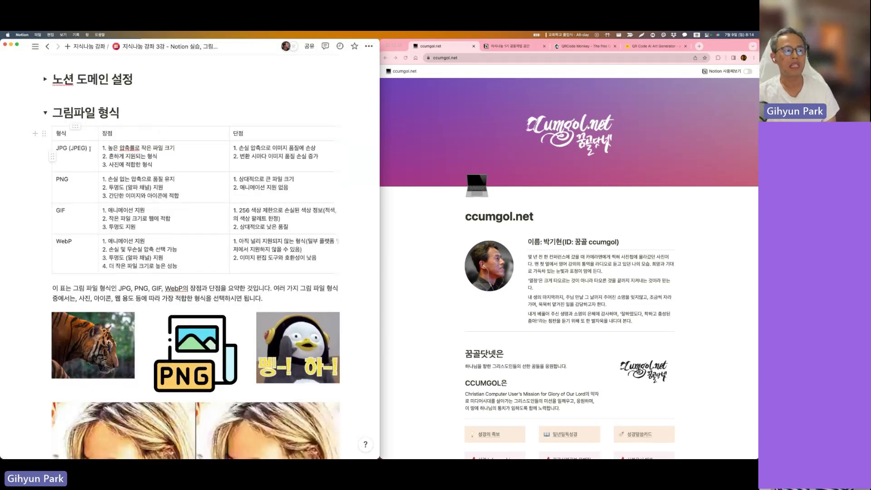
Highlight the JPG (JPEG), PNG and GIF entries one after another in the image format table
left_click_drag(87, 148, 60, 148)
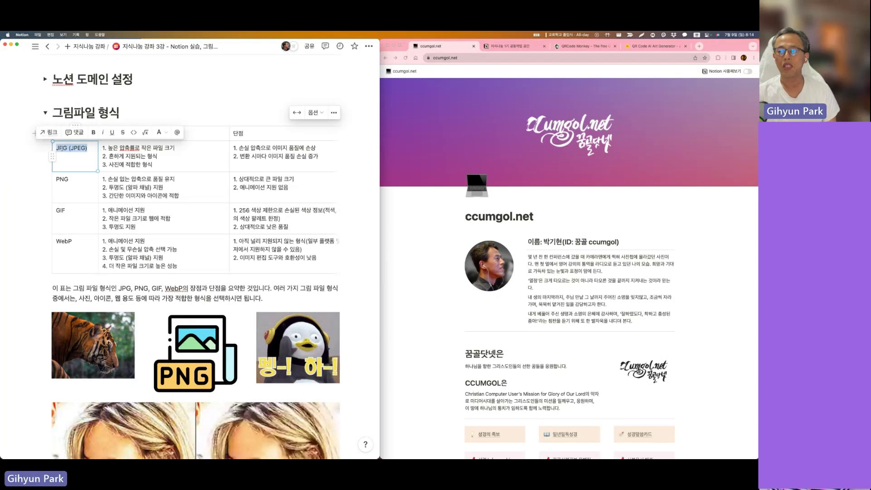
left_click_drag(70, 179, 51, 179)
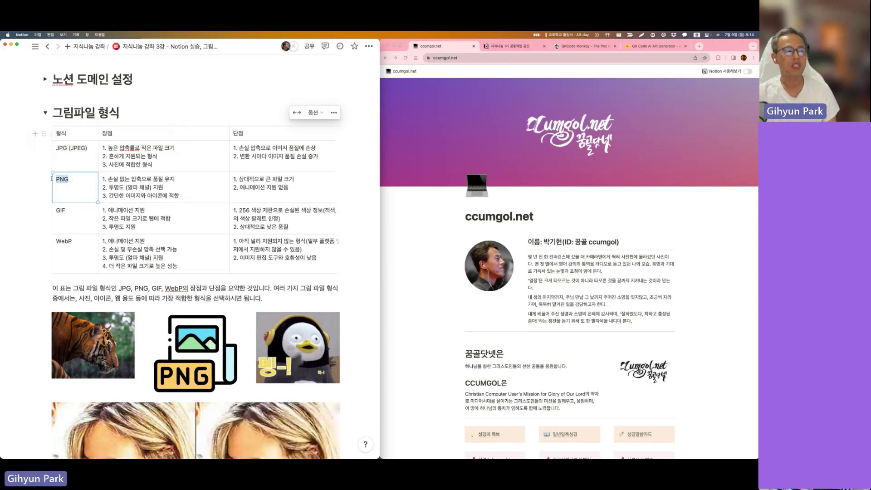
left_click_drag(71, 211, 55, 210)
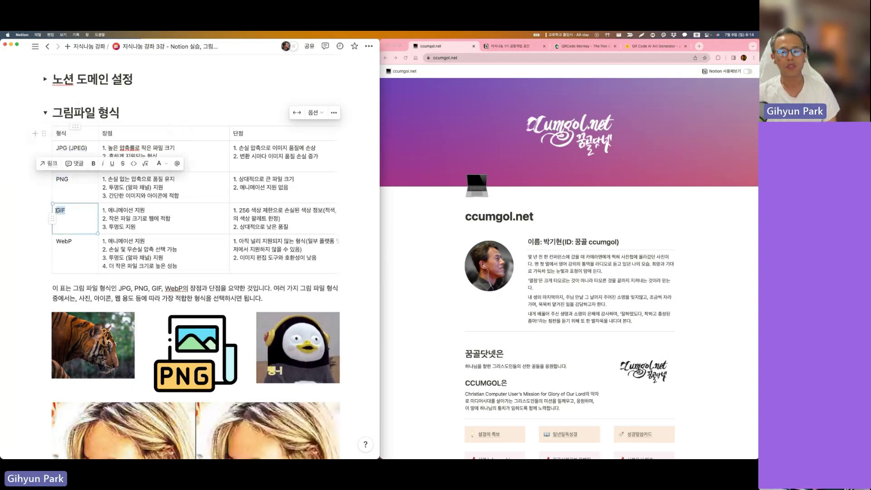
left_click(75, 211)
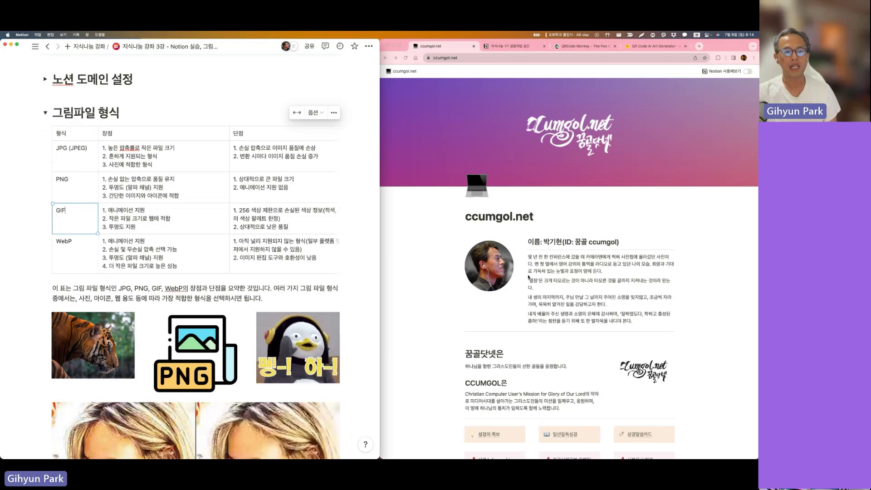
Switch to Chrome and search Google Images for 하늘 in a new tab
left_click(413, 255)
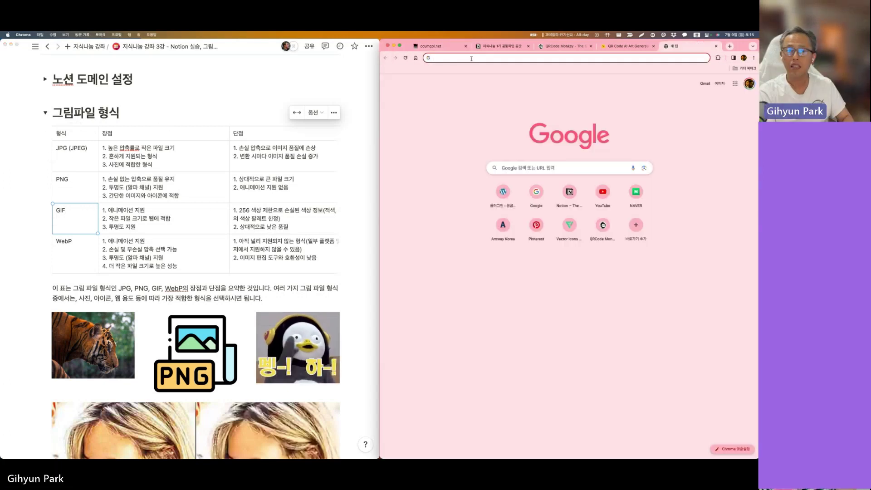
key("super+t")
type("하늘")
key("Return")
left_click(421, 100)
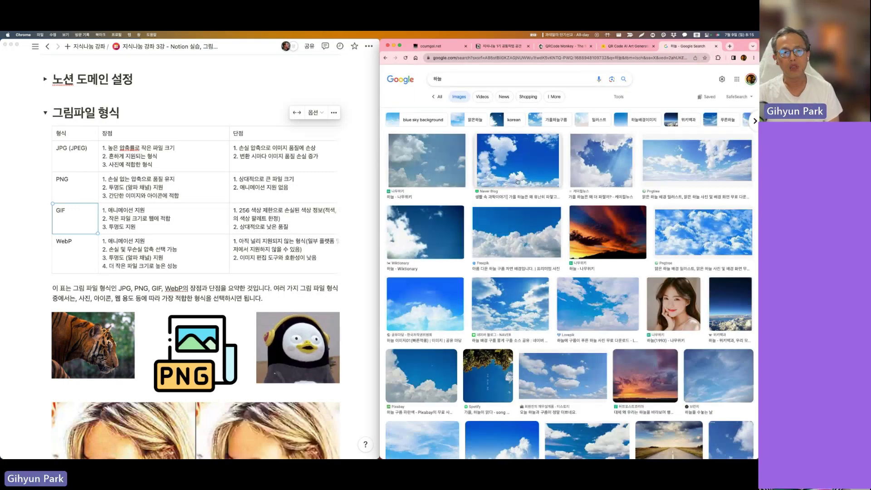
Open the Naver Blog sky image, highlight the jpg extension in its save-as file name, and cancel the save
left_click(514, 175)
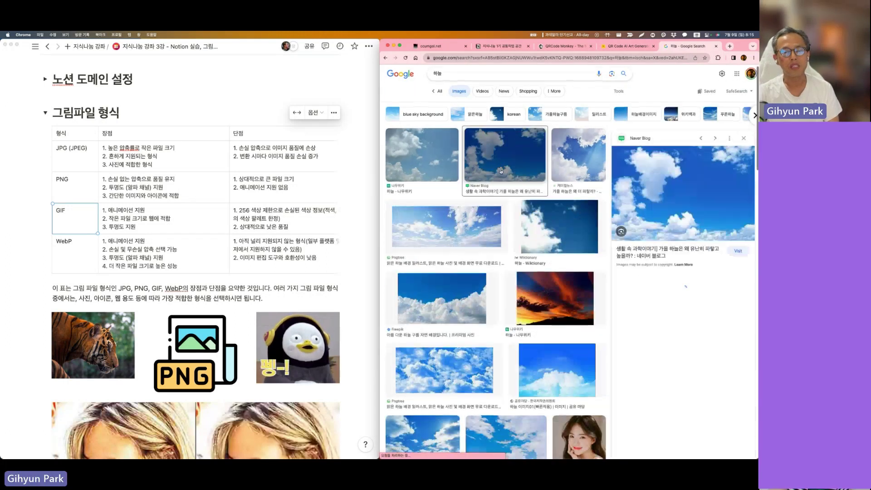
right_click(653, 170)
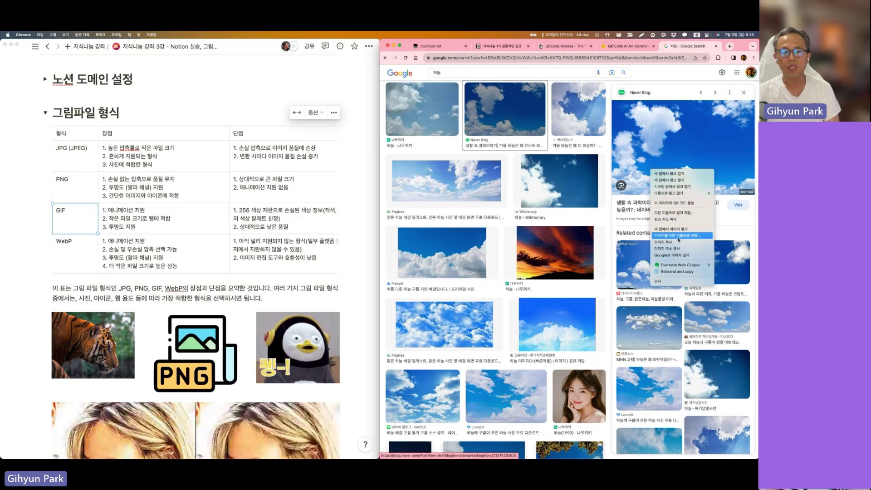
left_click(675, 245)
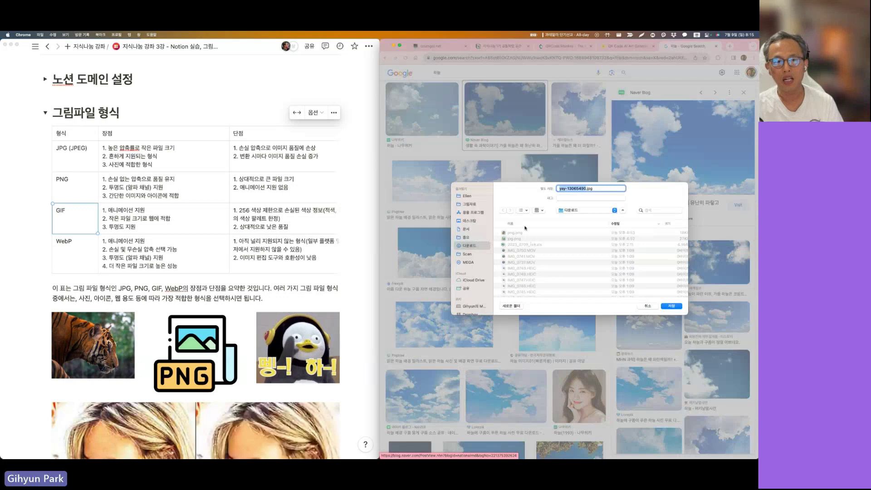
left_click(592, 189)
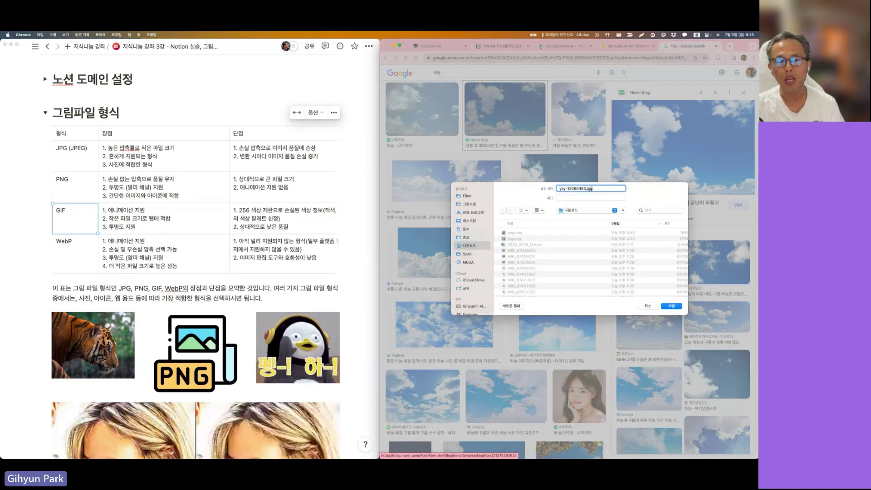
left_click(588, 188)
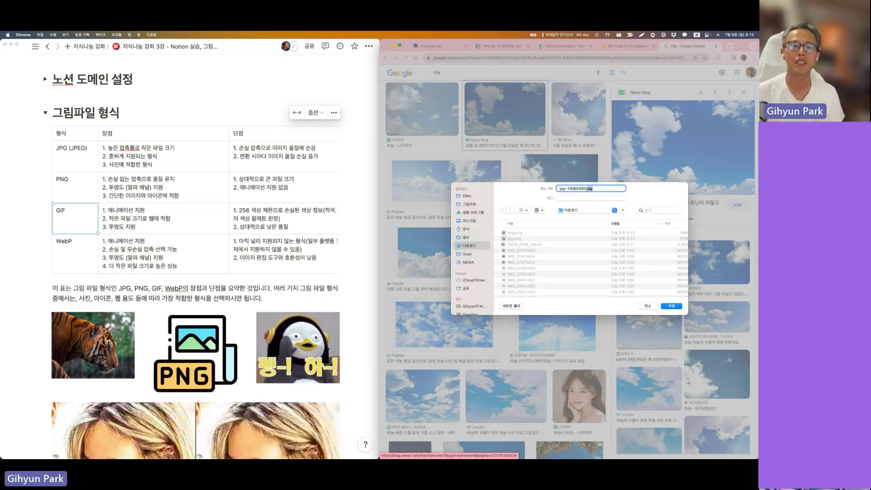
left_click(595, 189)
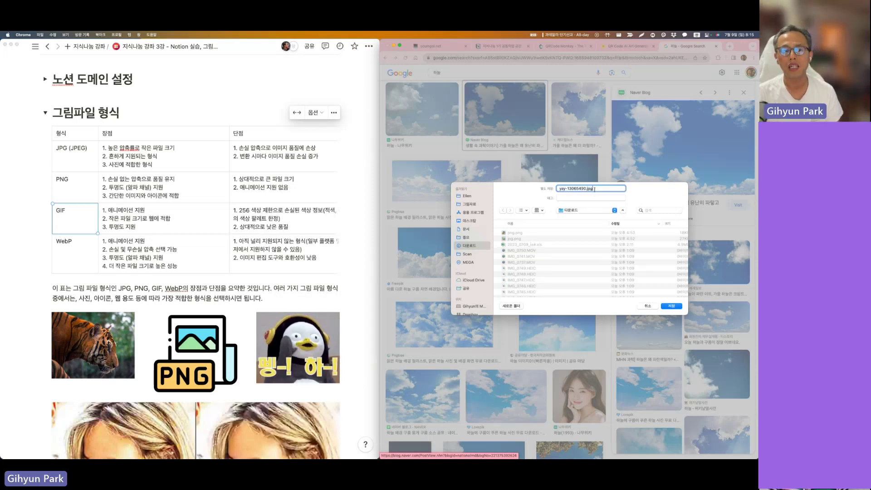
double_click(590, 190)
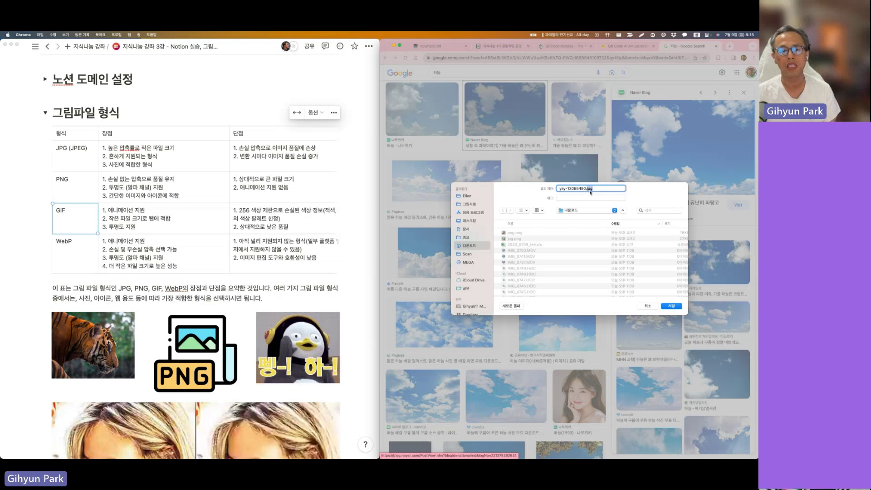
left_click(648, 306)
Search Google Images for 아이콘
left_click(425, 73)
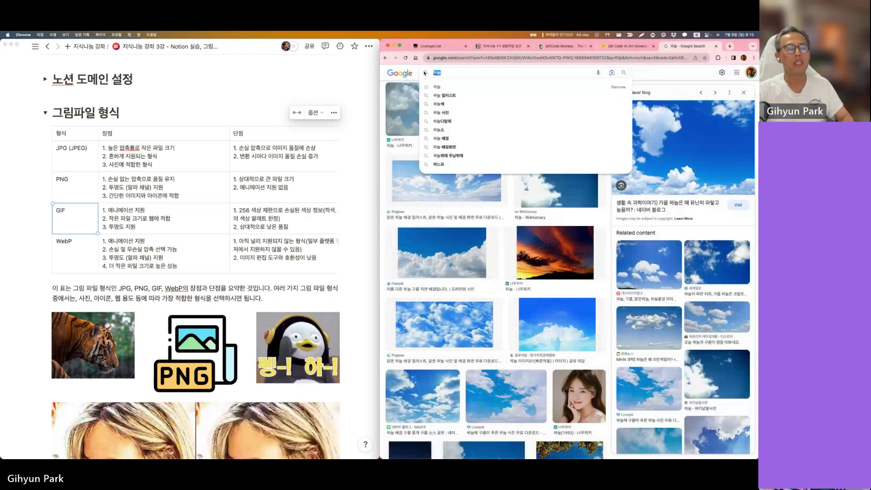
type("아이콘")
key("Return")
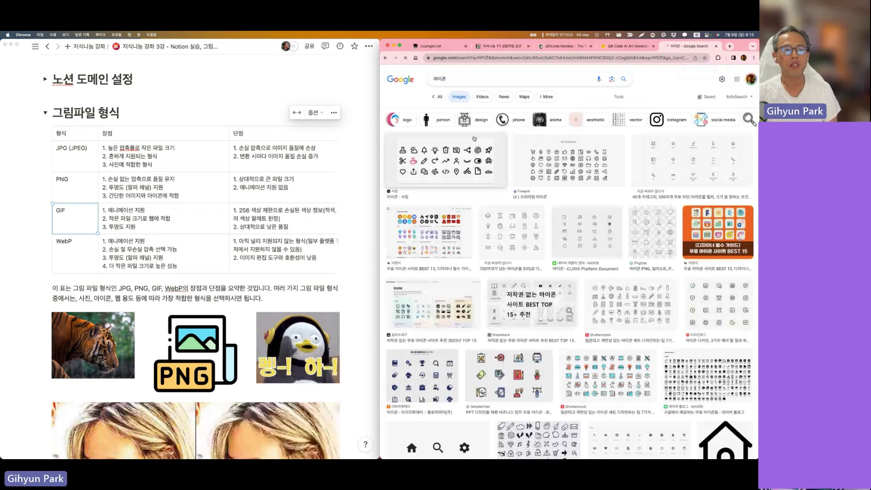
Open the Flaticon house icon and examine the file extension in its save-as file name
left_click(726, 440)
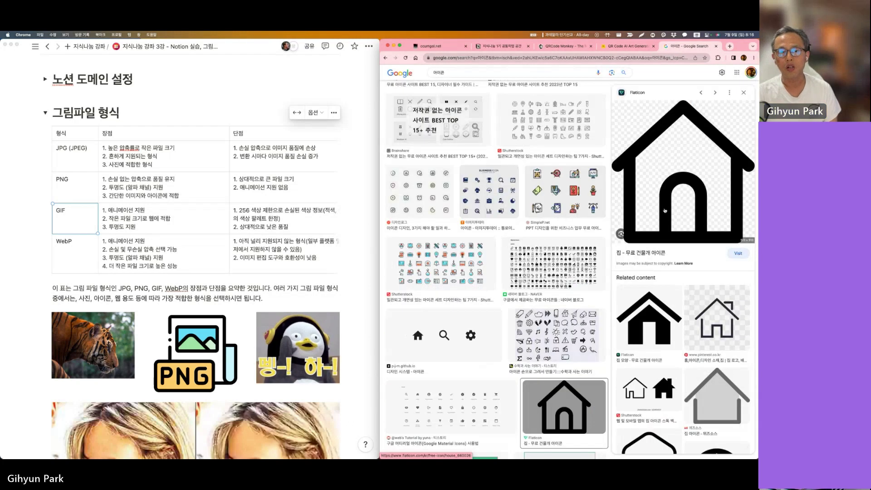
right_click(666, 209)
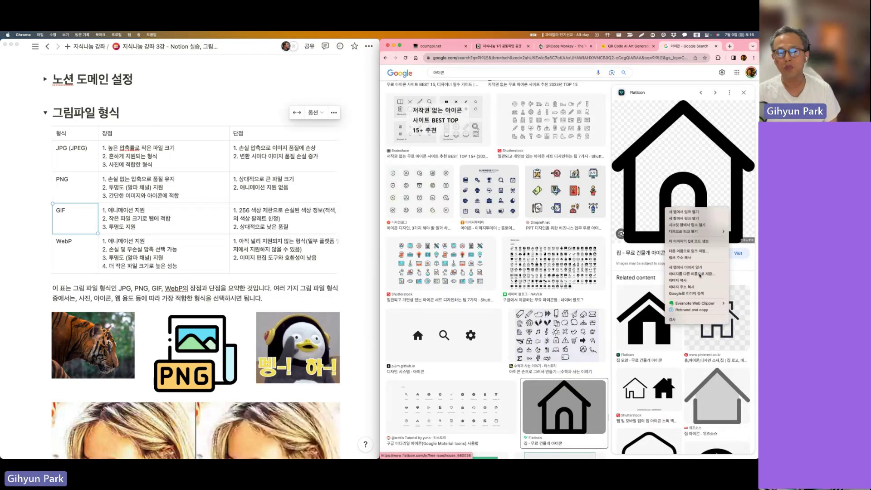
left_click(700, 279)
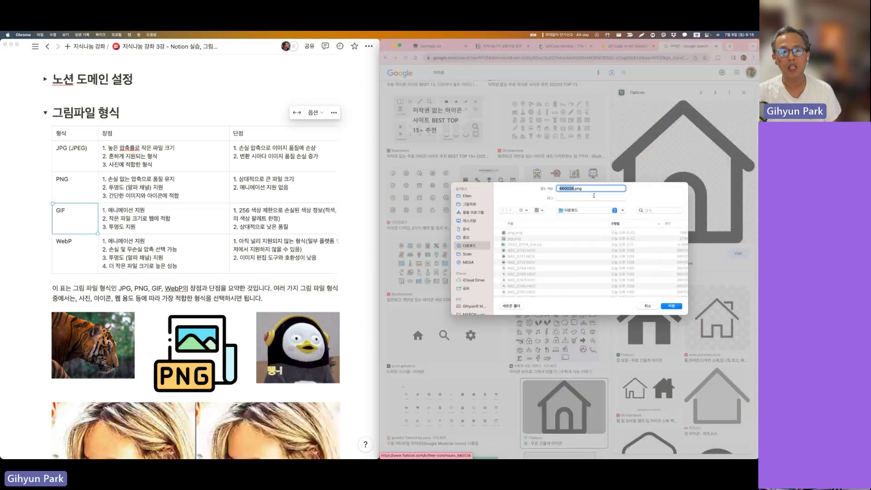
left_click(586, 189)
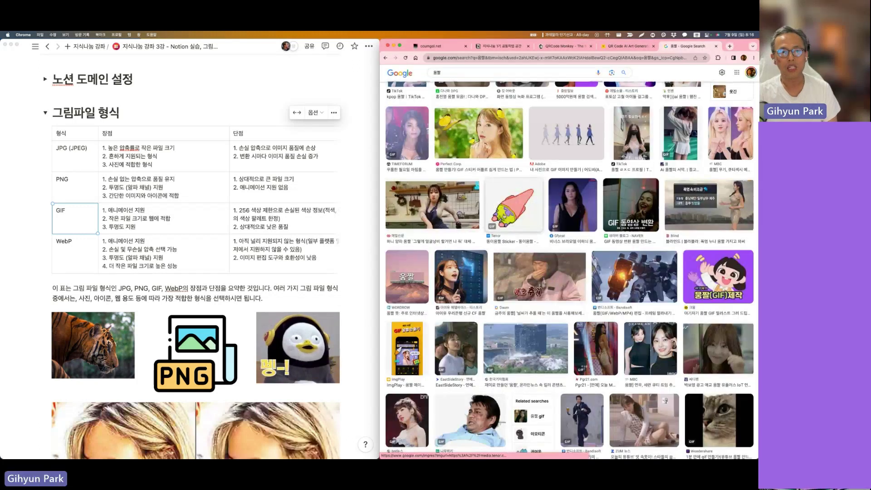
Examine the file extension of the Tenor starfish sticker from the 움짤 results in its save dialog, and return to the ccumgol.net tab
left_click(512, 207)
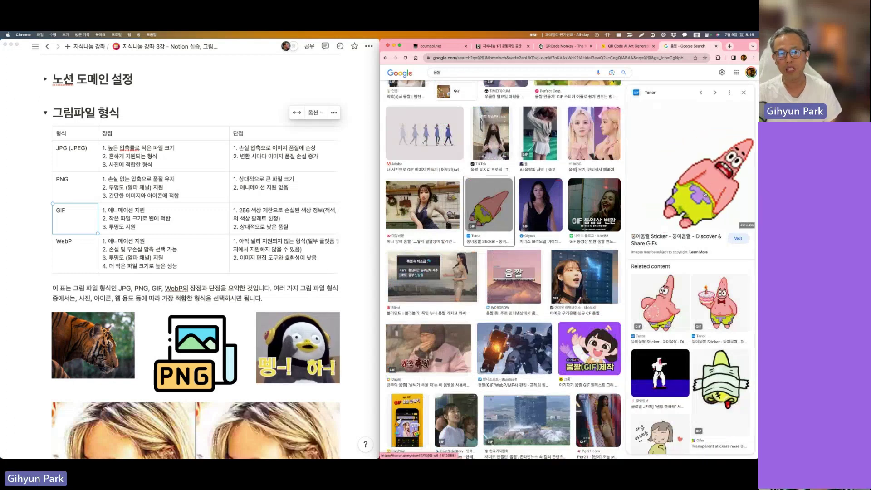
right_click(687, 196)
left_click(721, 261)
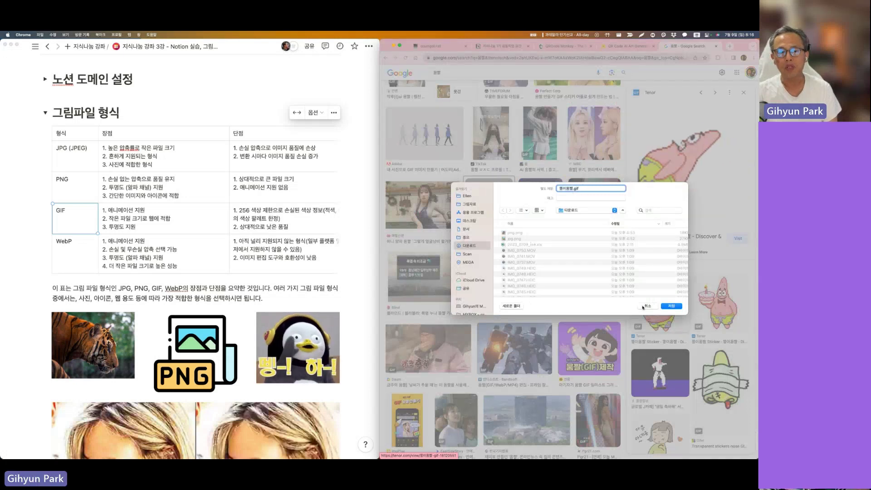
left_click(672, 306)
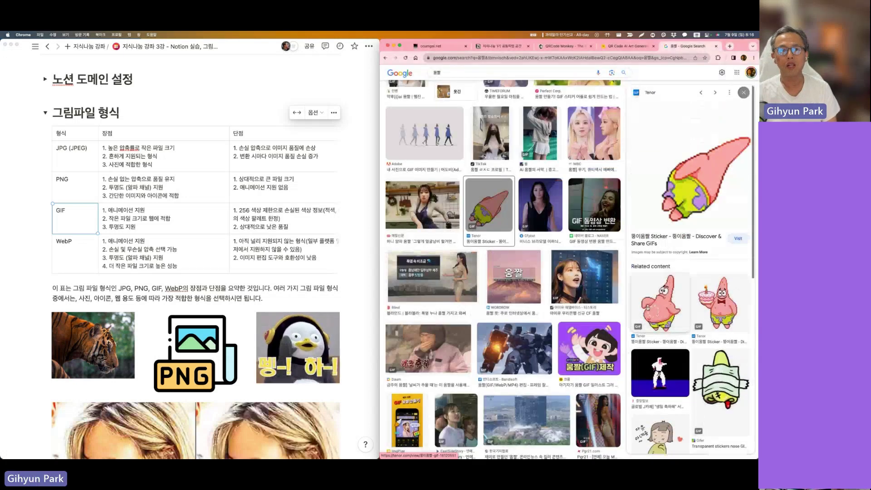
key("super+1")
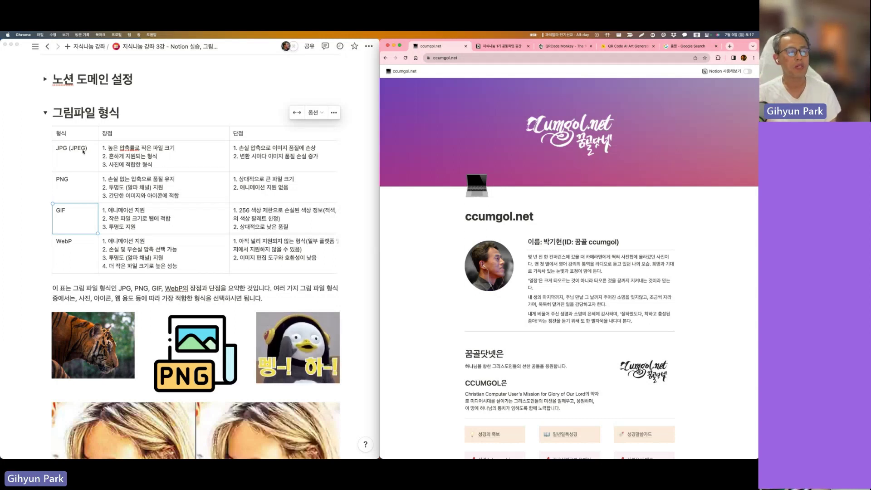
Highlight the JPG entry and its listed advantages in the Notion format table, including the compression ratio and suitability for photos
left_click(68, 150)
double_click(60, 148)
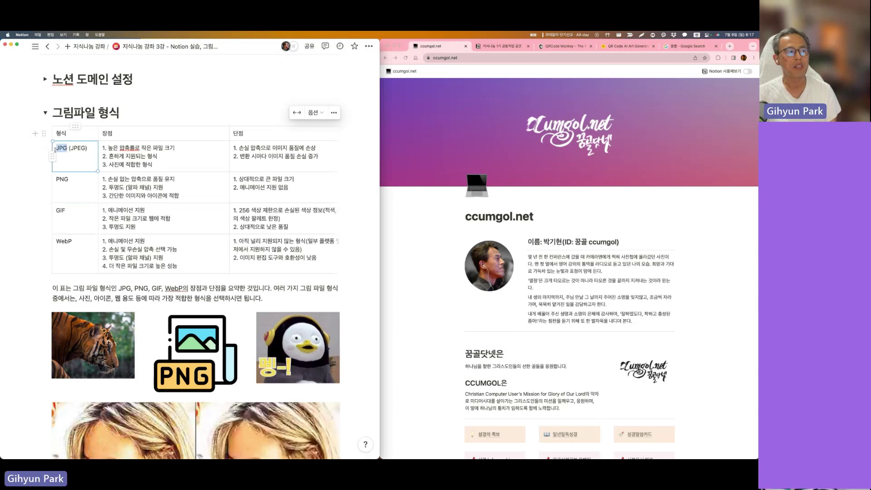
left_click_drag(108, 148, 172, 149)
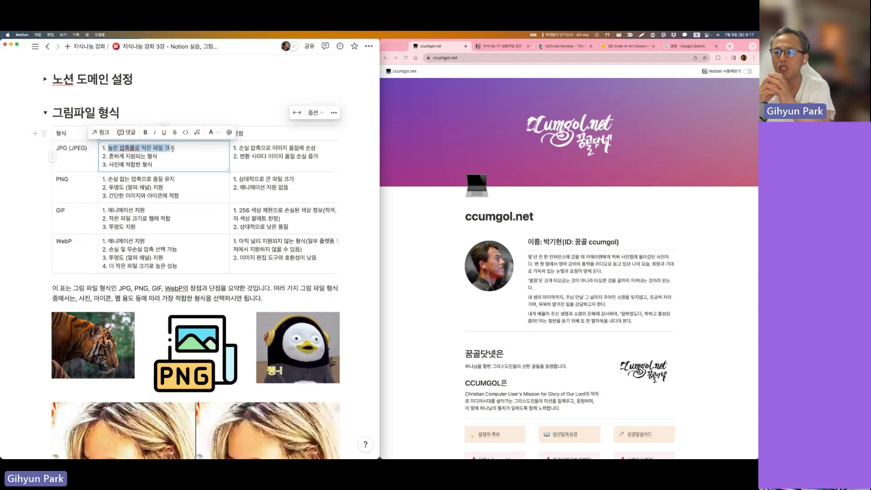
left_click(169, 150)
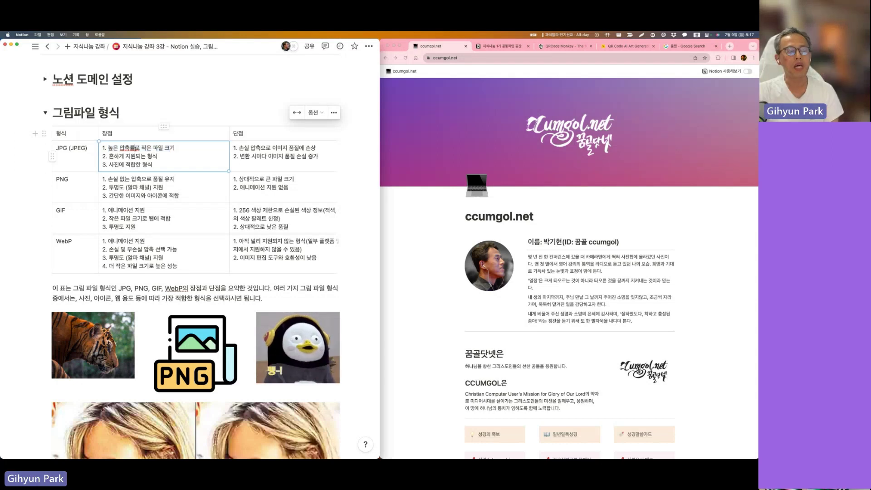
left_click_drag(135, 148, 120, 148)
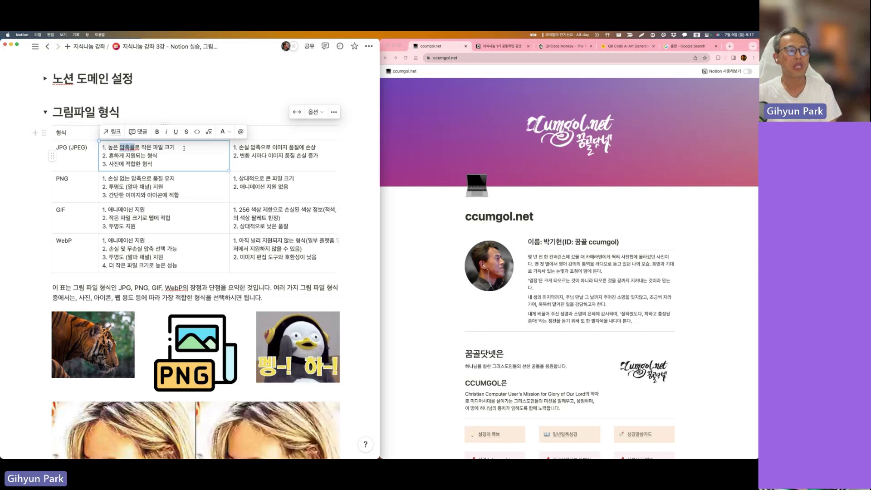
left_click(110, 146)
mouse_move(108, 148)
left_mouse_down()
mouse_move(135, 148)
mouse_move(104, 147)
left_mouse_up()
left_click(90, 159)
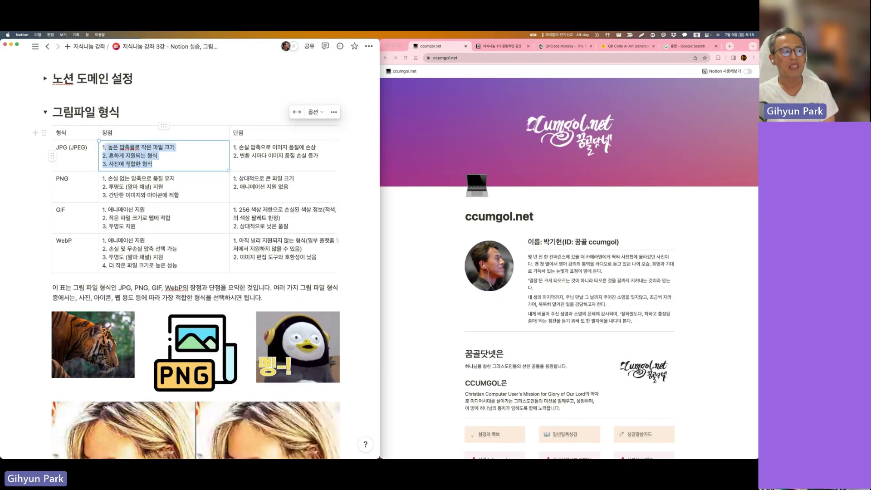
left_click_drag(154, 164, 108, 164)
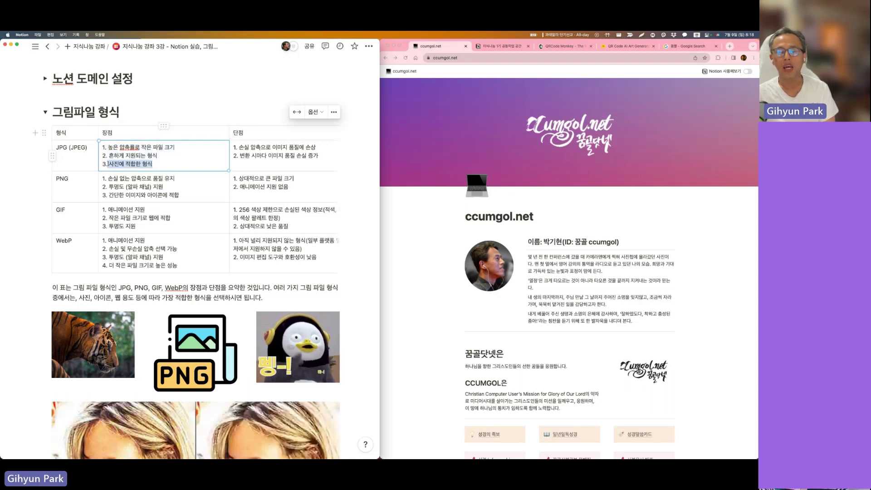
left_click(222, 166)
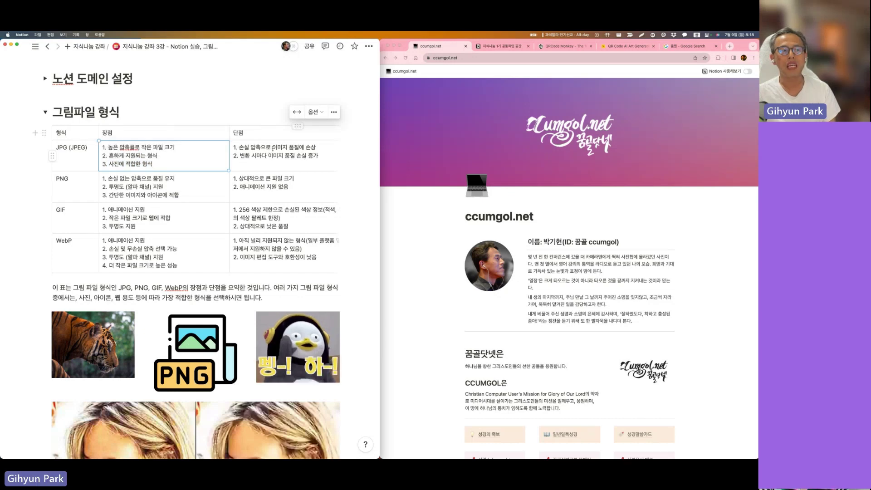
Highlight JPG's two disadvantages in the table: image quality damage and increasing quality loss with each conversion
left_click_drag(273, 148, 316, 149)
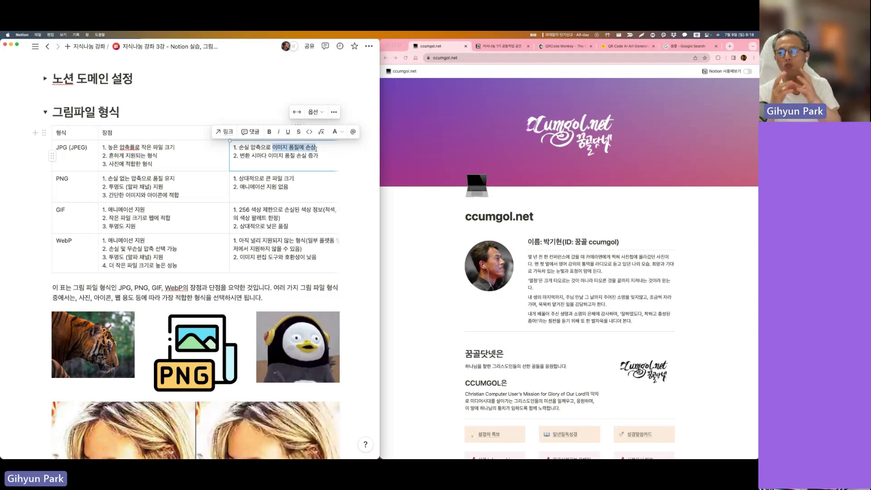
left_click_drag(240, 156, 314, 158)
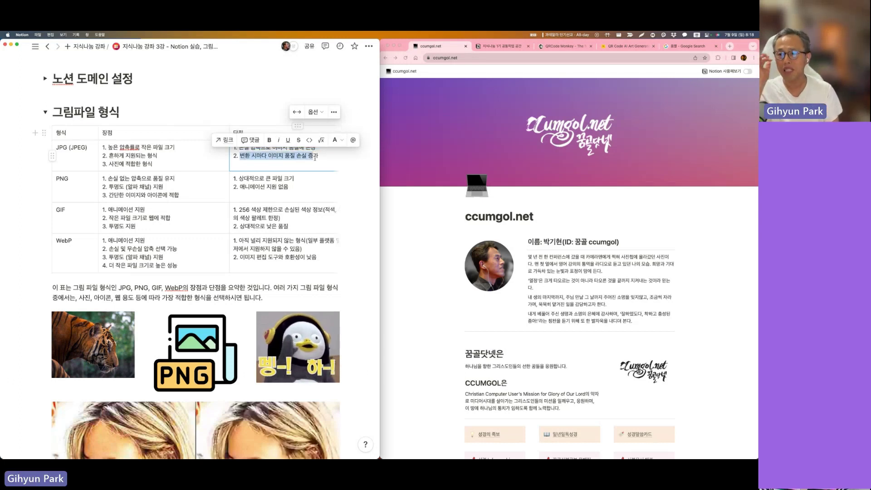
left_click(315, 165)
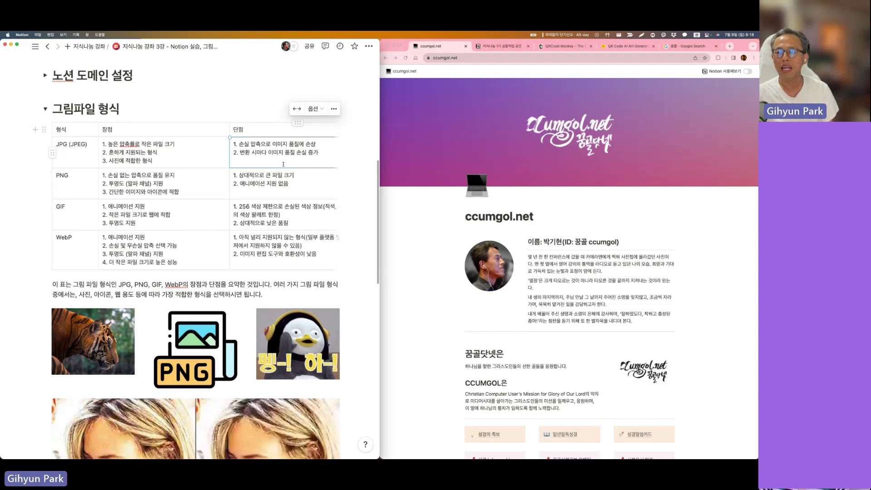
Highlight PNG's lossless compression and transparency (alpha channel) advantages in the table, and bring the sample images below it into view
scroll(164, 153, "down", 1)
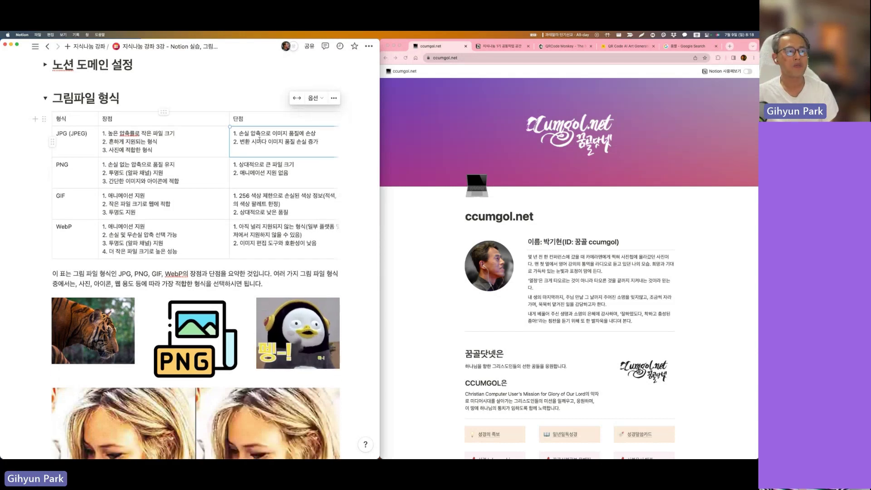
left_click_drag(72, 164, 174, 165)
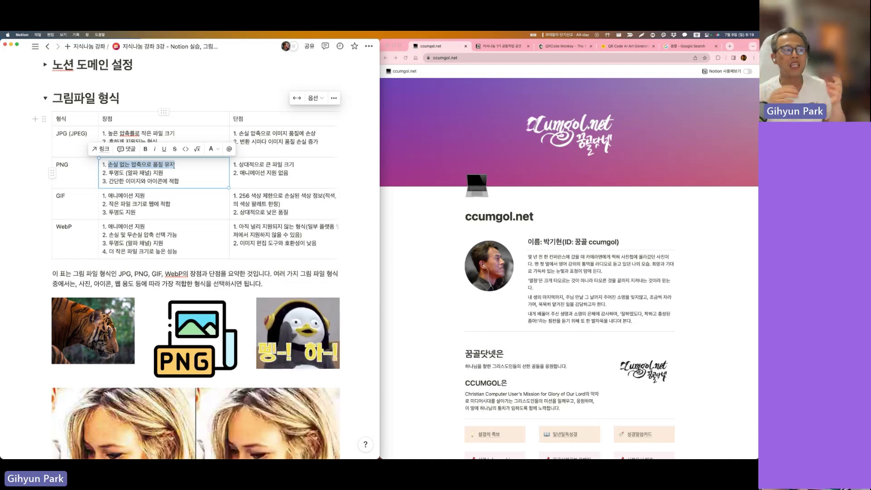
left_click(346, 157)
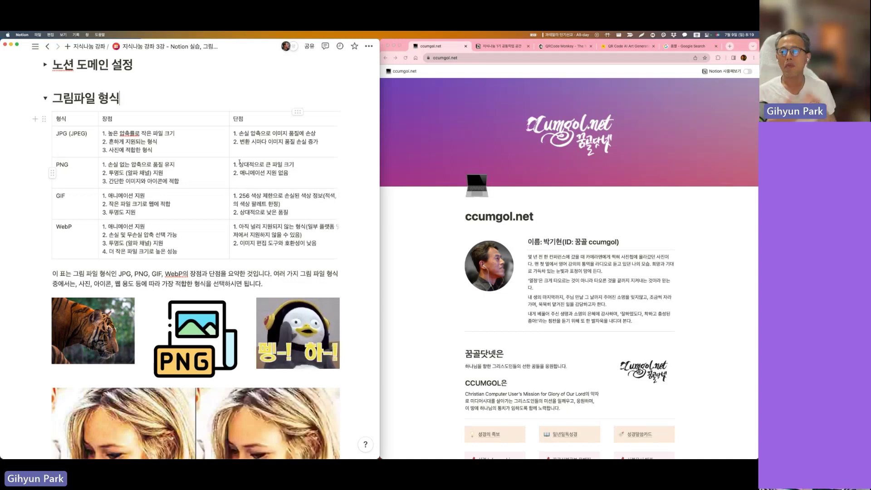
left_click_drag(175, 164, 109, 164)
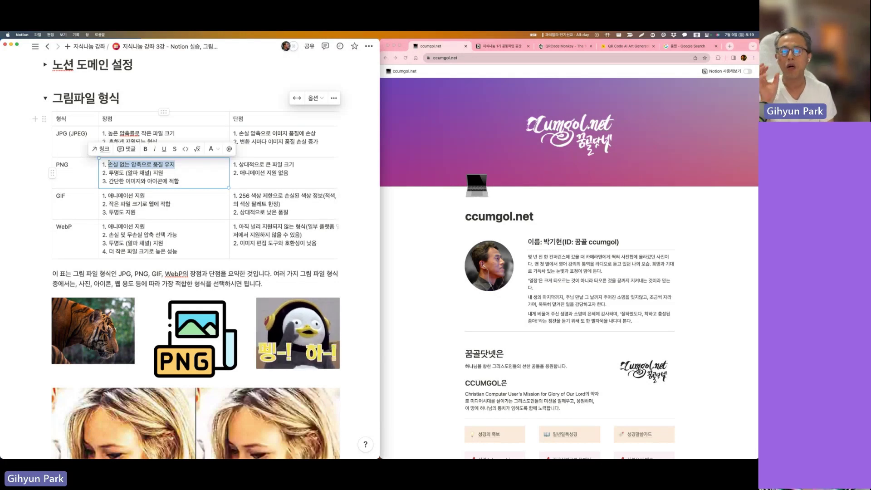
left_click_drag(165, 172, 107, 174)
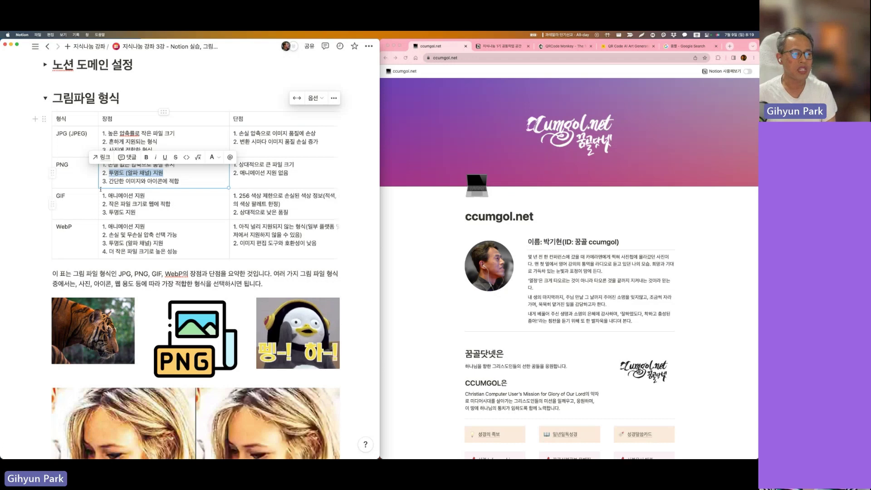
scroll(105, 313, "down", 3)
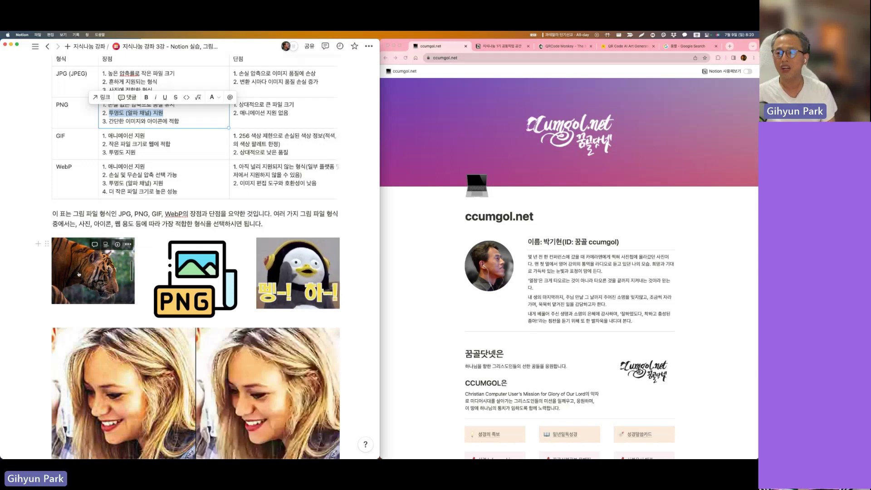
Move the PNG icon image from the sample image row into the callout block at the end of the page
scroll(367, 330, "down", 3)
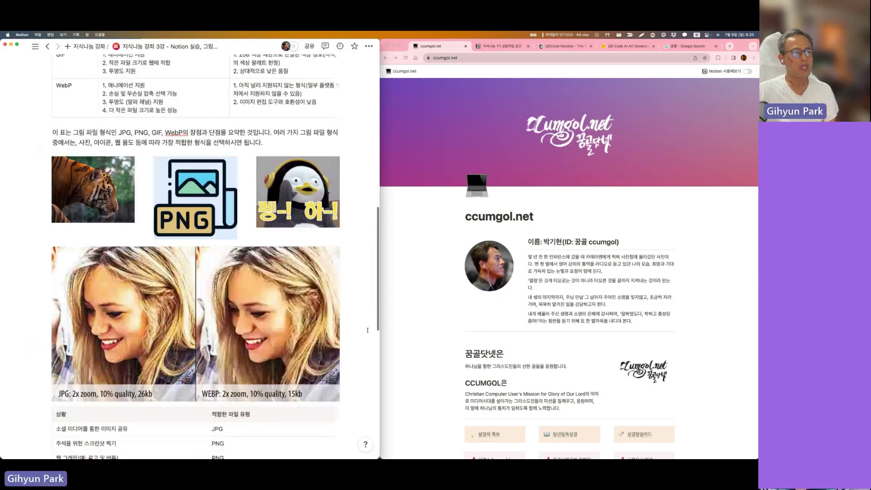
scroll(233, 345, "down", 15)
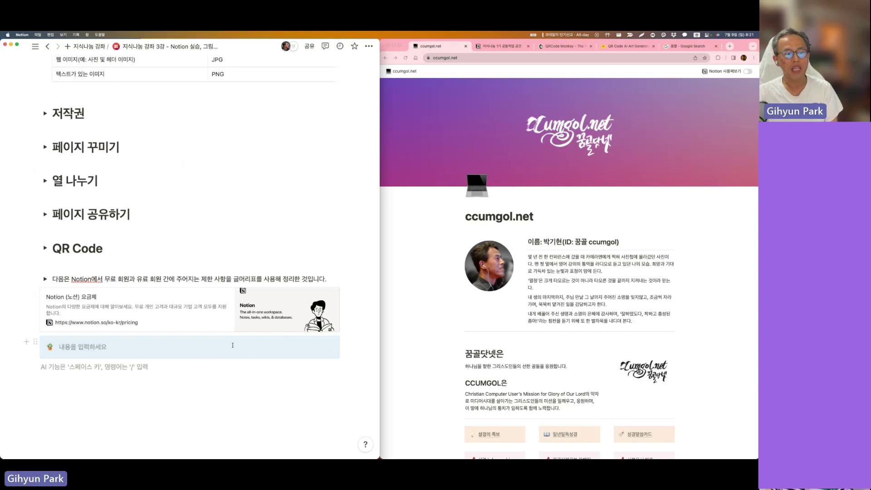
scroll(181, 356, "up", 15)
left_click_drag(195, 159, 142, 314)
scroll(204, 281, "down", 3)
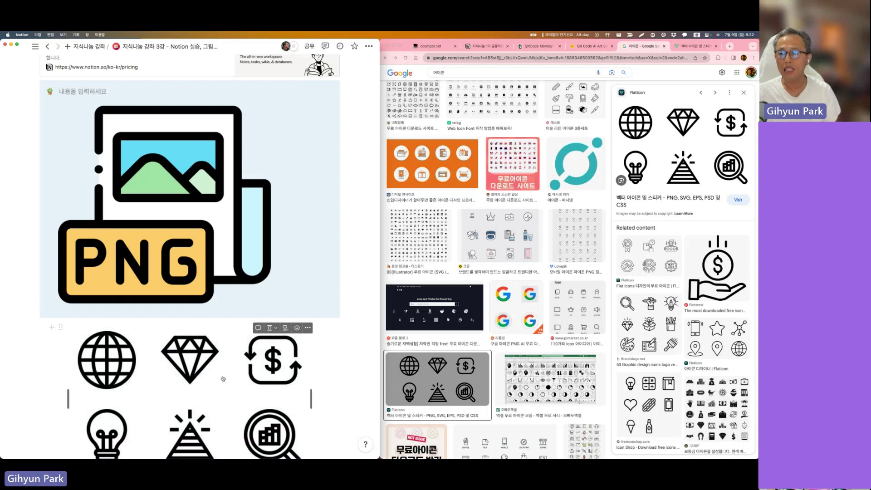
Move the six-icon image into the callout under the PNG icon and compare both images against the callout's blue background
left_click_drag(61, 327, 194, 306)
scroll(306, 281, "down", 5)
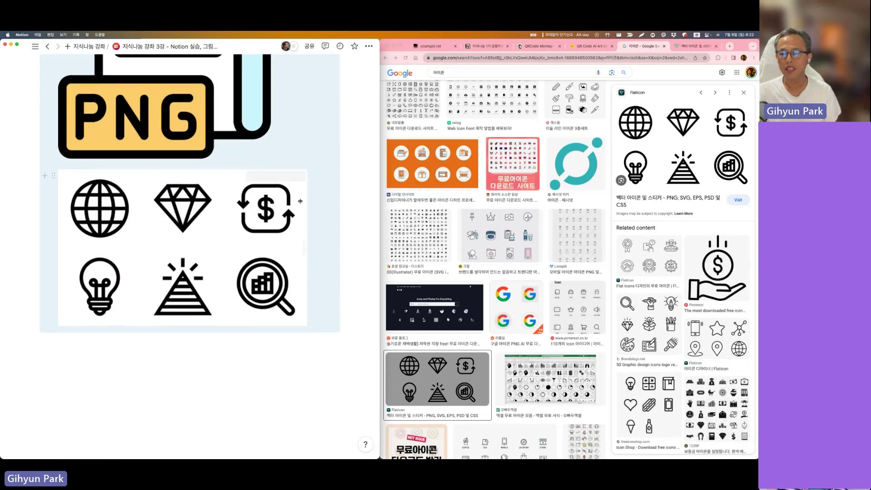
scroll(241, 223, "up", 1)
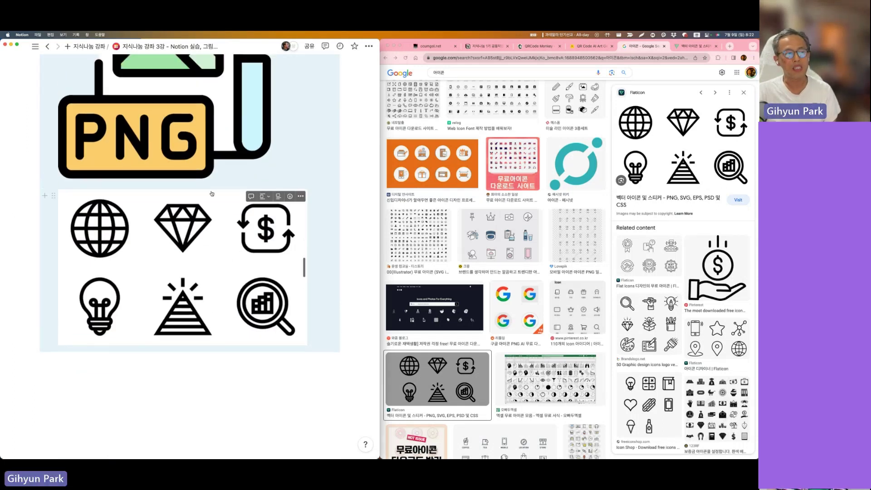
scroll(260, 154, "up", 3)
scroll(256, 154, "up", 1)
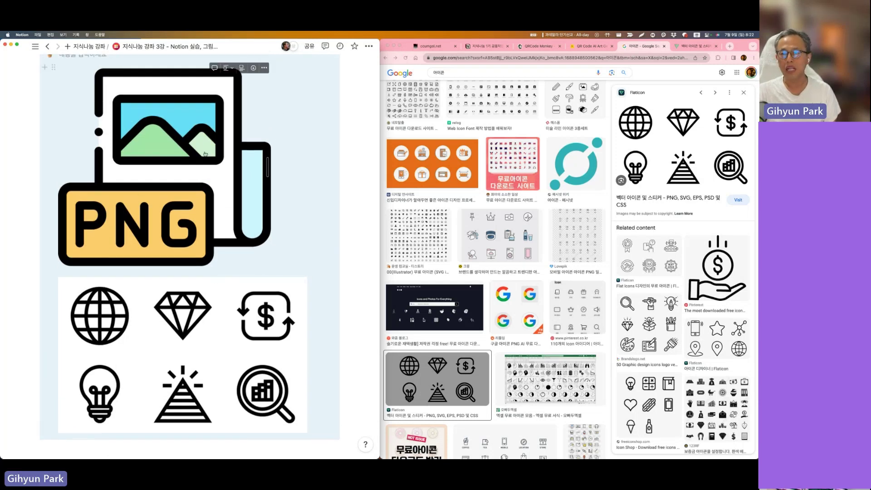
scroll(201, 175, "down", 5)
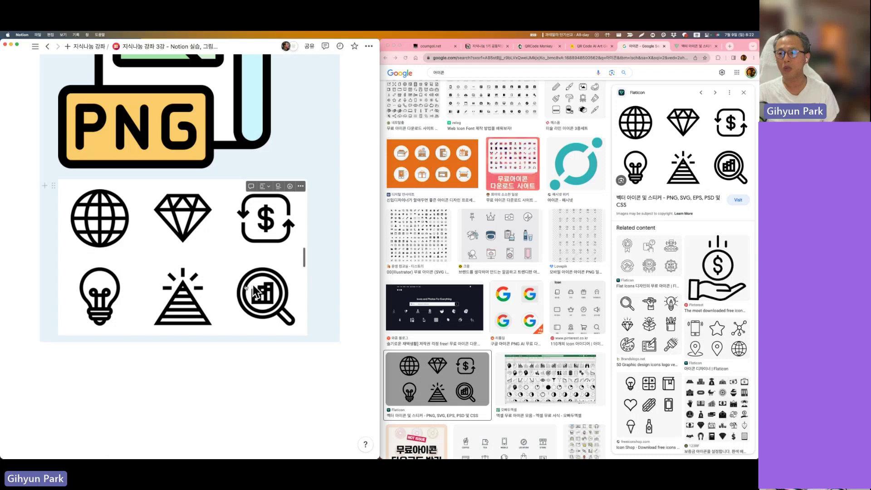
scroll(243, 288, "up", 15)
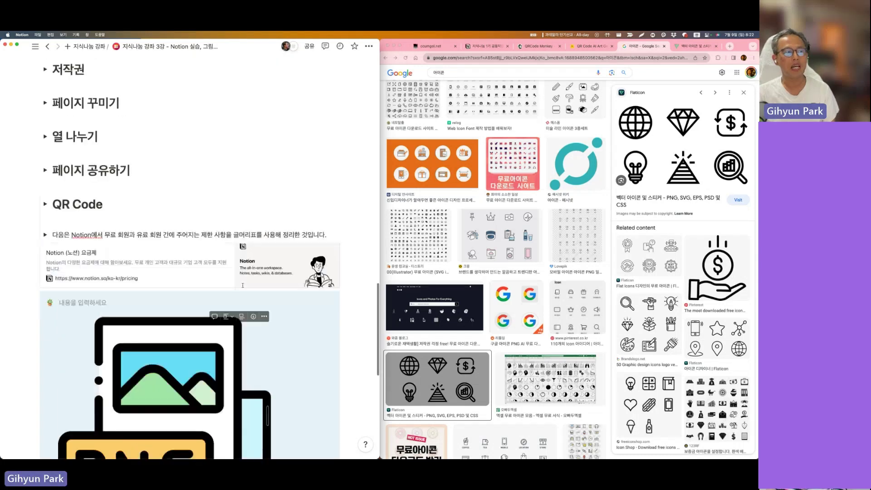
scroll(243, 285, "up", 20)
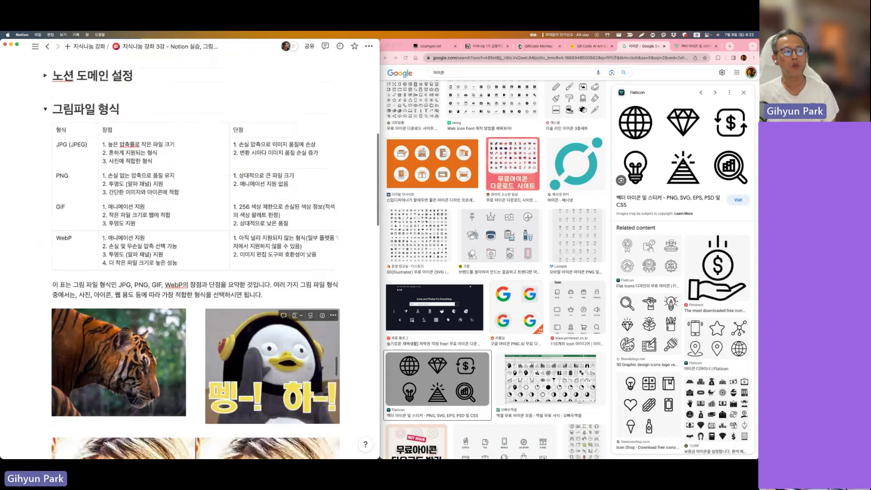
scroll(243, 285, "down", 20)
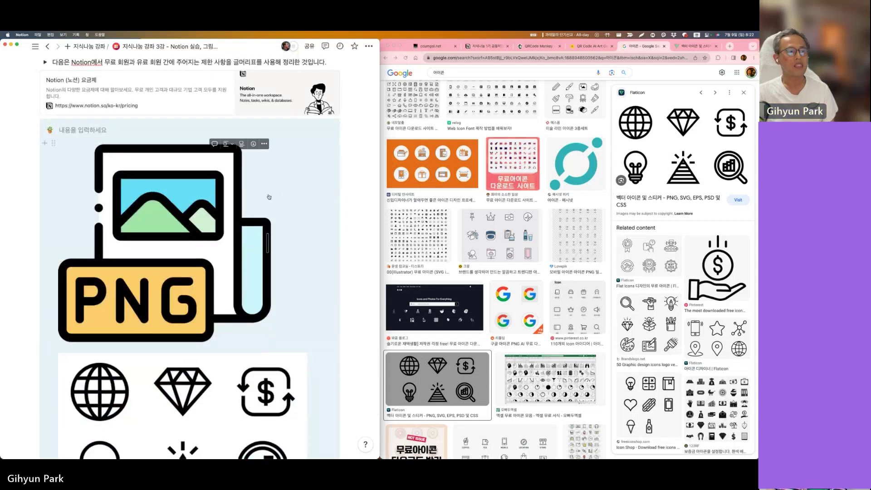
Move the PNG icon image out below the callout, try placing the six-icon image beside it, and undo that last move
left_click_drag(298, 198, 318, 286)
scroll(317, 286, "down", 4)
left_click_drag(229, 404, 73, 236)
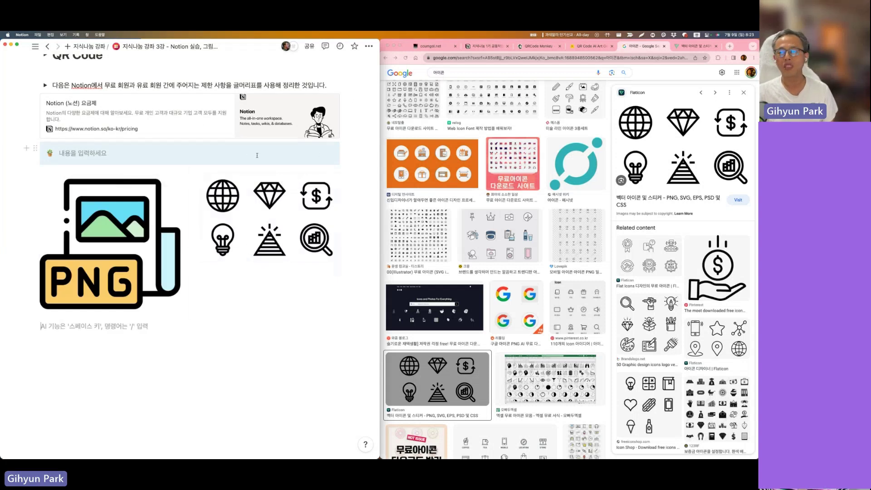
key("super+z")
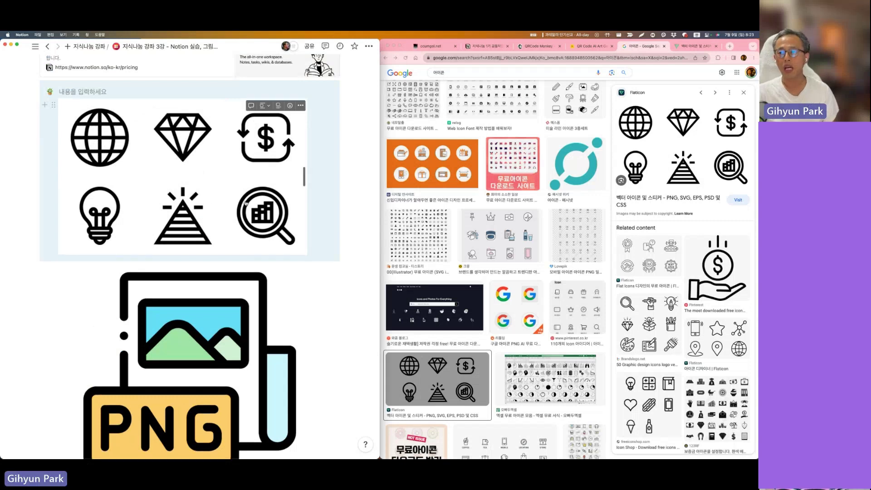
Highlight the GIF entry in the format table and its disadvantages: the 256-color limit and relatively low quality
scroll(241, 205, "up", 10)
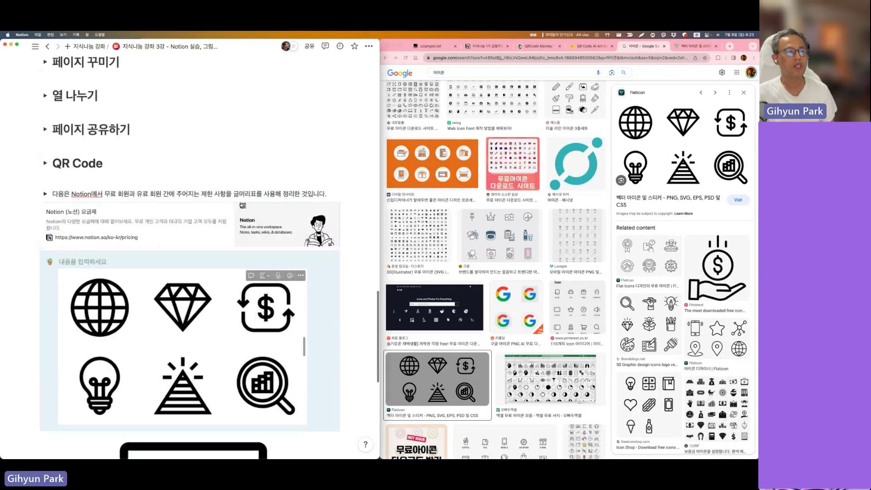
scroll(241, 205, "up", 10)
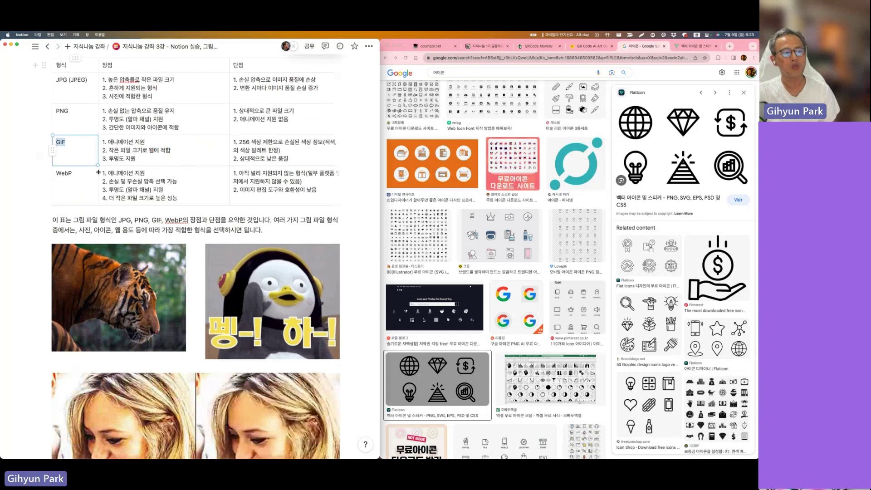
scroll(281, 307, "down", 1)
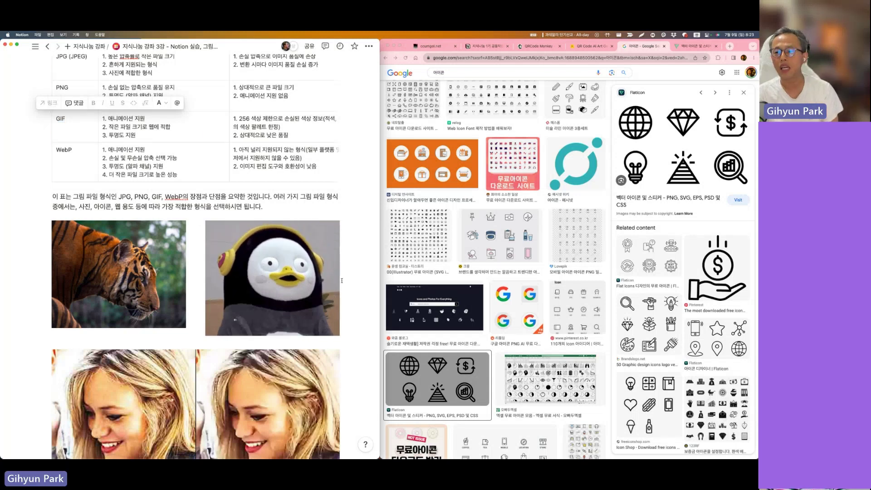
scroll(342, 280, "down", 4)
scroll(239, 174, "up", 5)
left_click_drag(239, 173, 263, 174)
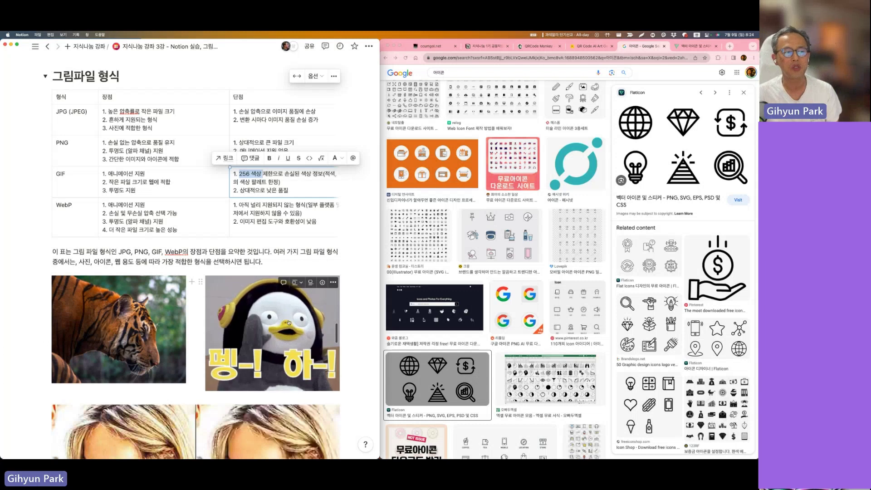
left_click_drag(265, 191, 288, 191)
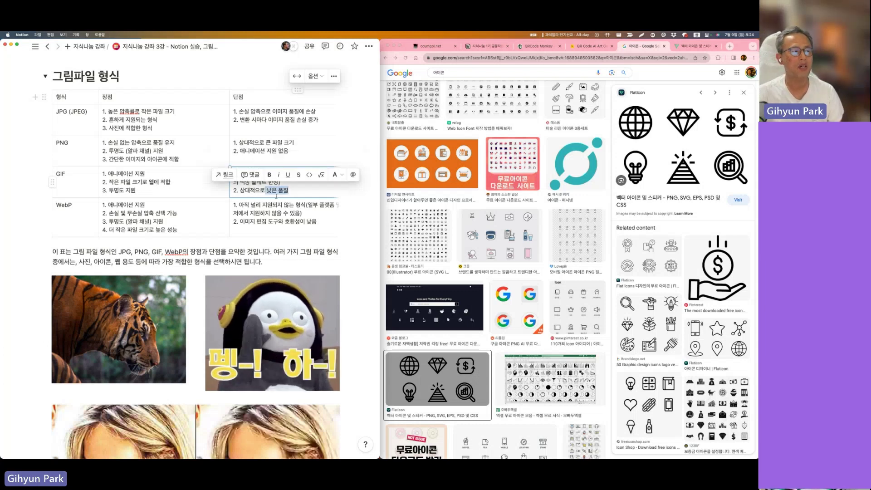
key("Right")
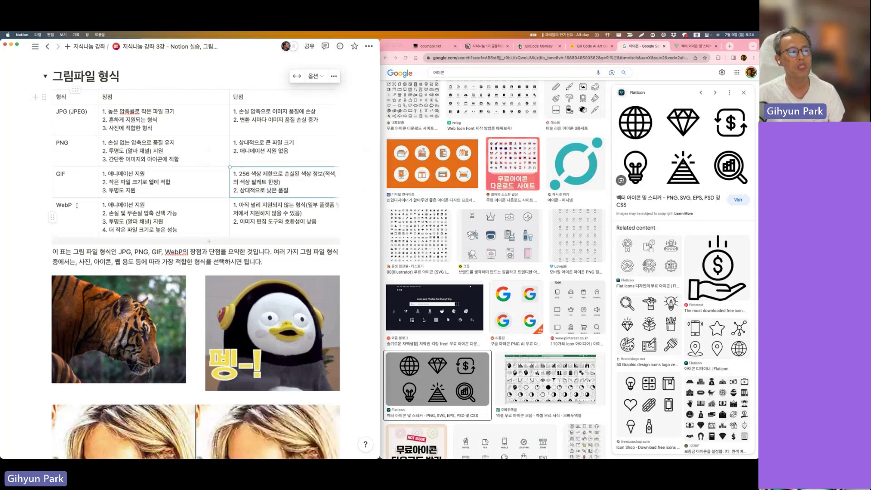
Highlight the WebP entry, its animation, compression and transparency advantages, and its disadvantages of limited support and low editing-tool compatibility
left_click_drag(77, 206, 56, 205)
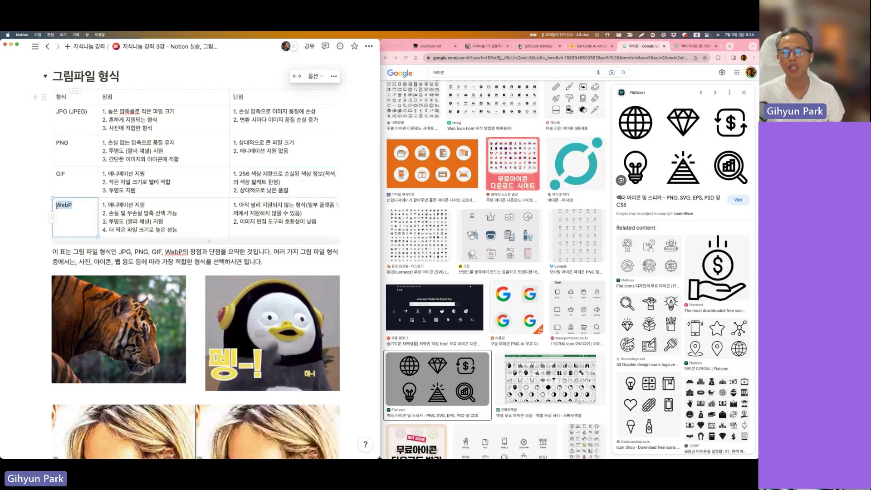
key("Right")
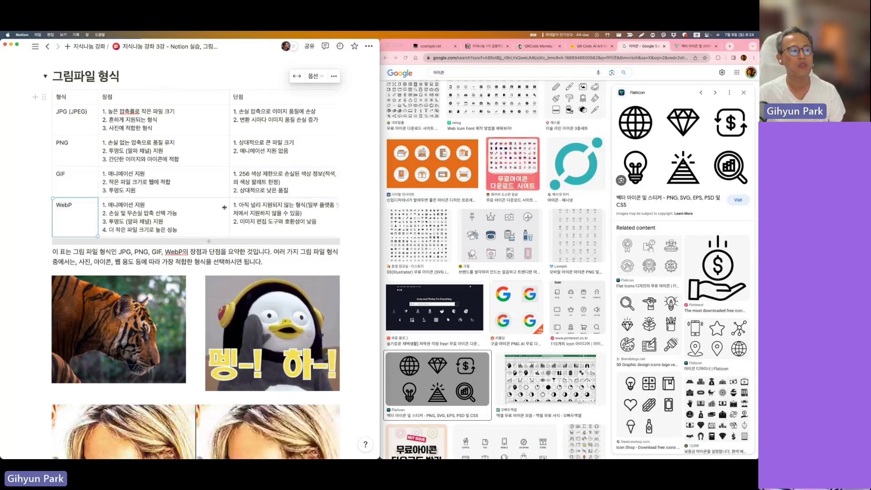
left_click_drag(146, 205, 106, 206)
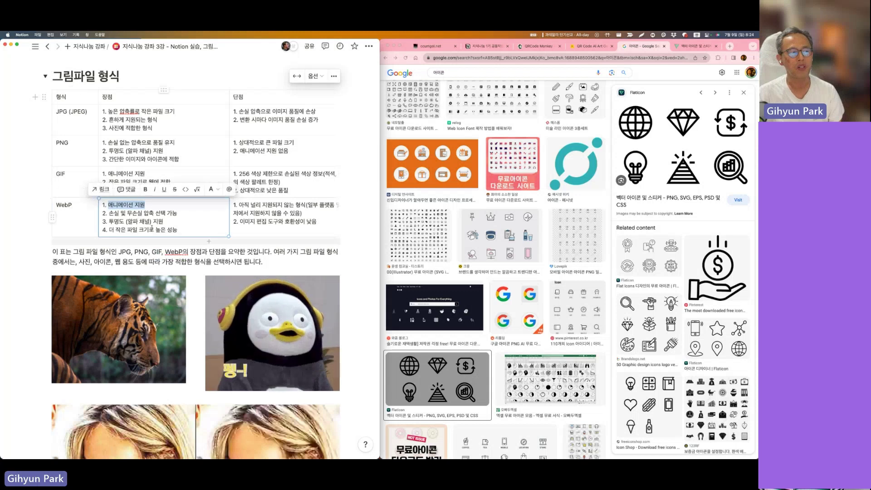
left_click_drag(177, 213, 108, 213)
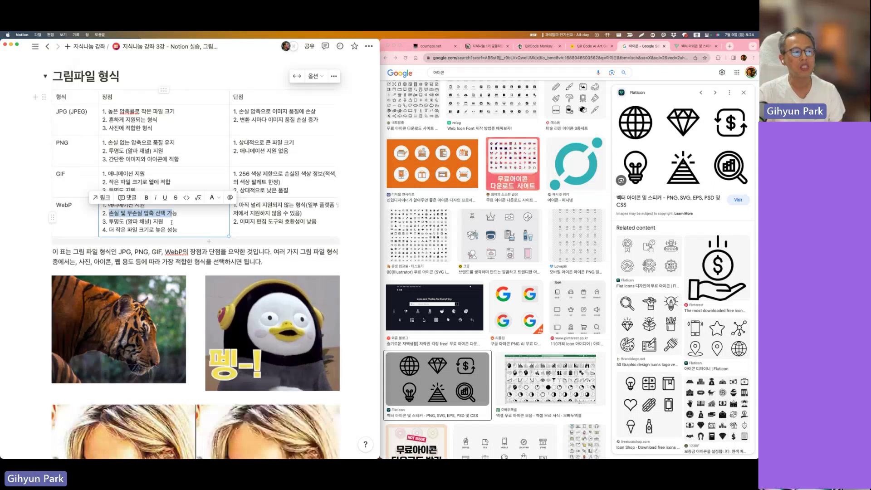
left_click_drag(171, 222, 108, 222)
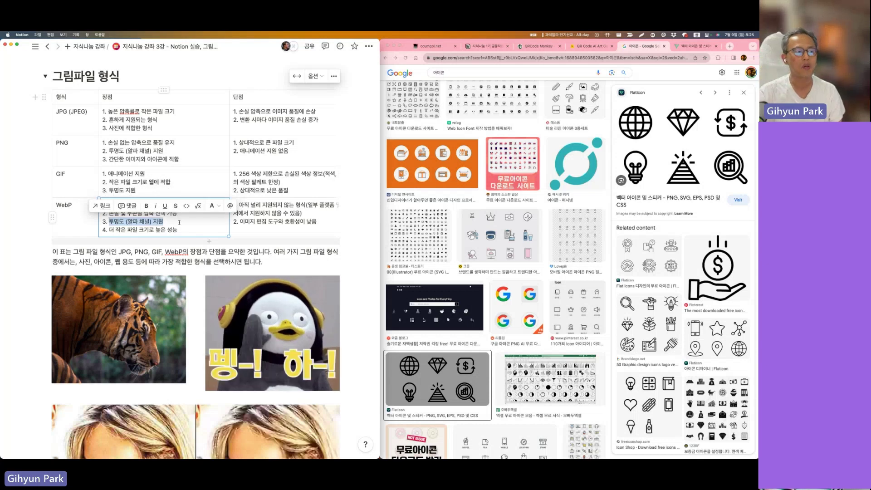
left_click(150, 222)
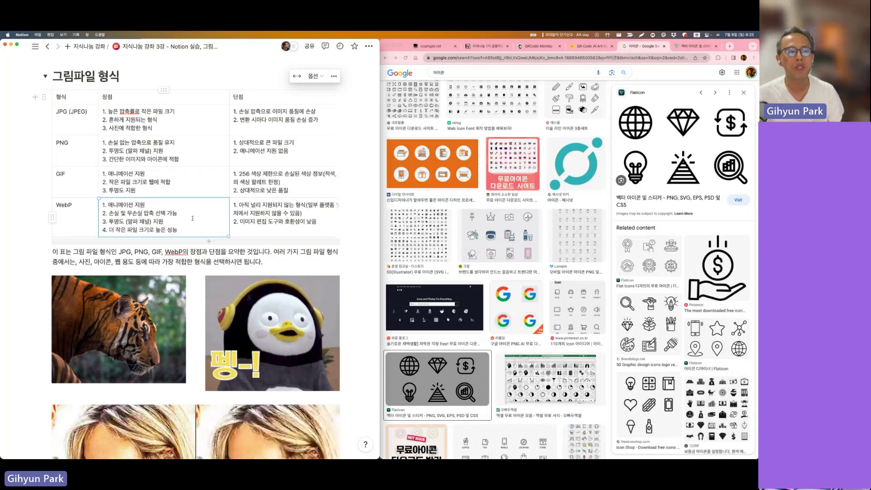
left_click_drag(250, 204, 300, 205)
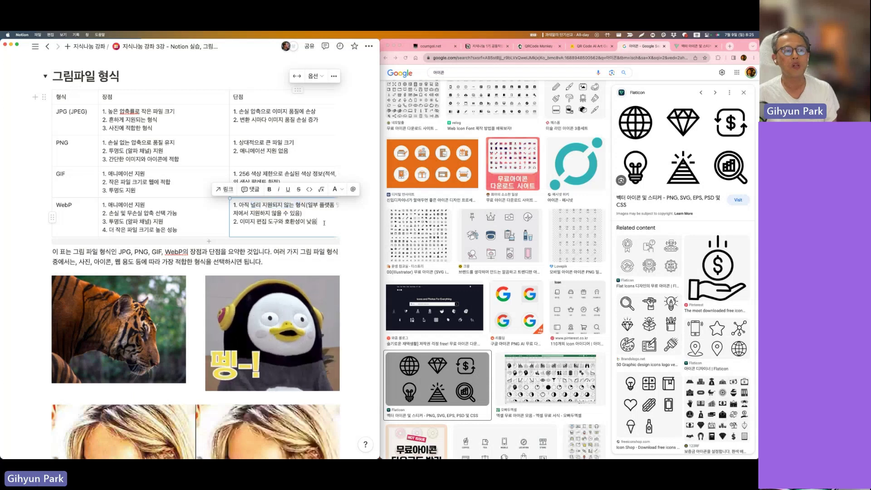
left_click_drag(316, 221, 276, 214)
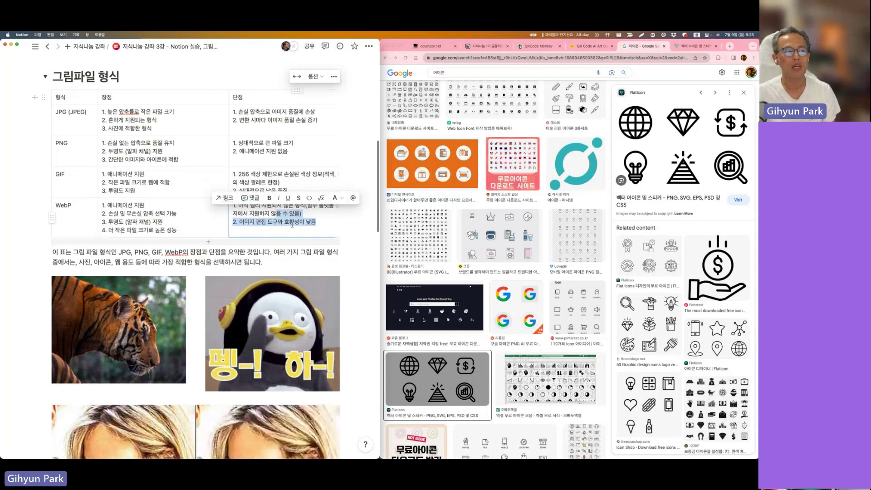
Compare the JPG and WEBP sample photos at enlarged size, and restore the Notion window's half-screen width beside the browser
scroll(293, 227, "up", 1)
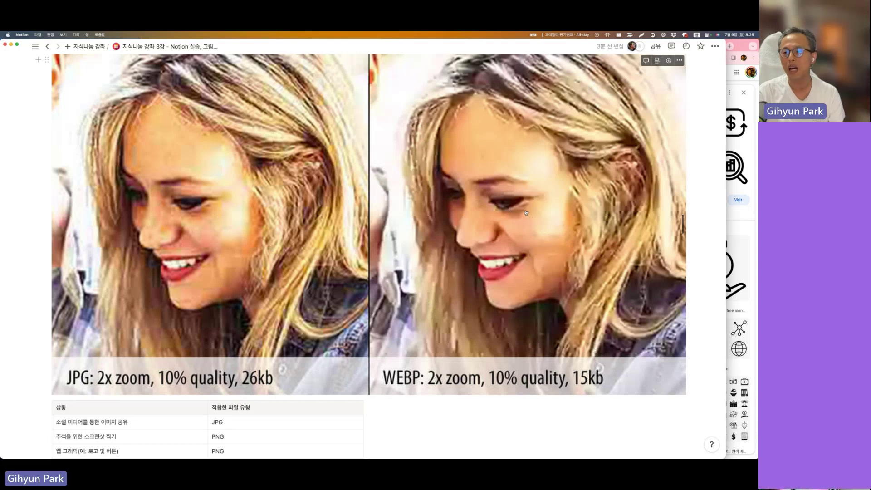
scroll(526, 212, "up", 5)
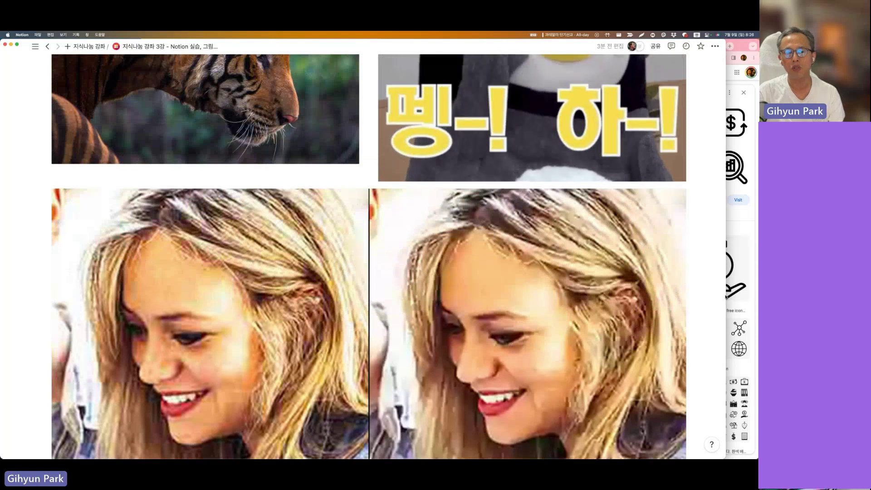
left_click_drag(726, 272, 380, 271)
Bring the table of suitable file types into view and highlight the social media image sharing row with its JPG recommendation
scroll(351, 248, "down", 10)
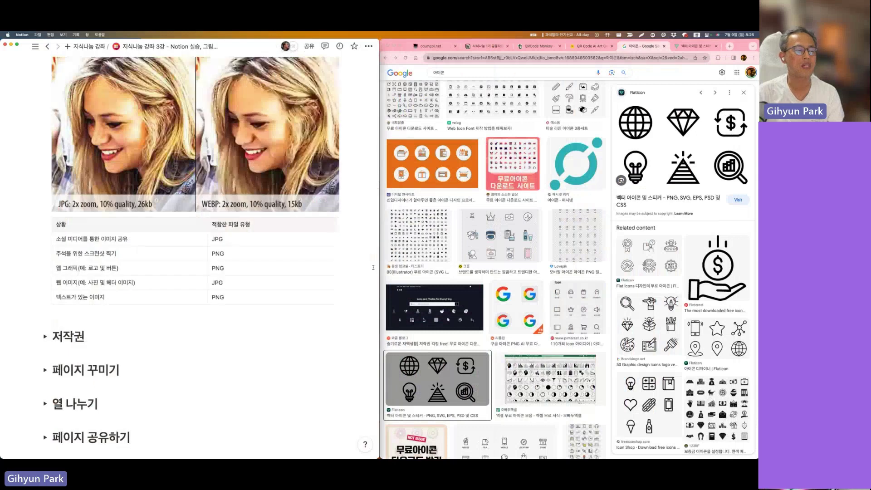
left_click(283, 299)
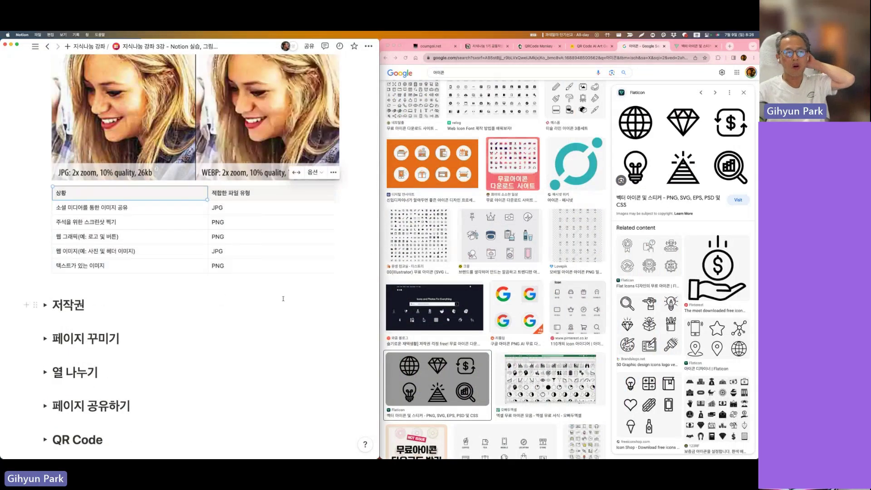
scroll(282, 299, "up", 1)
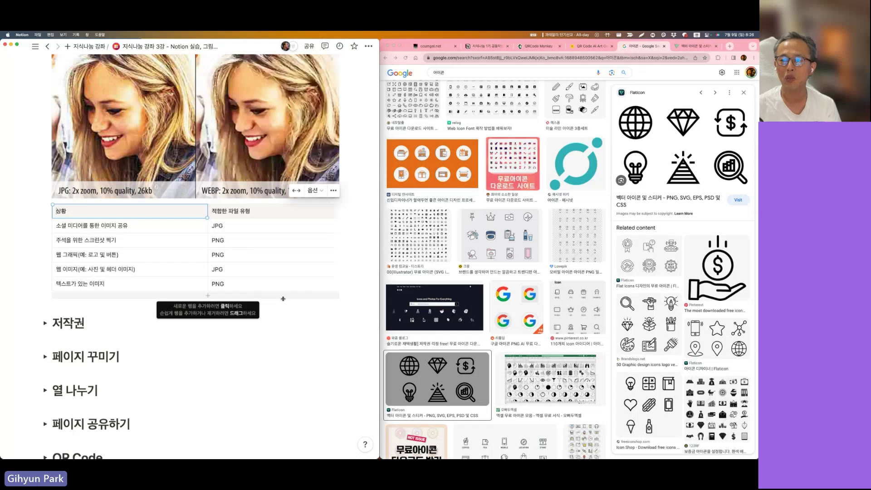
left_click(103, 231)
left_click_drag(148, 228, 51, 226)
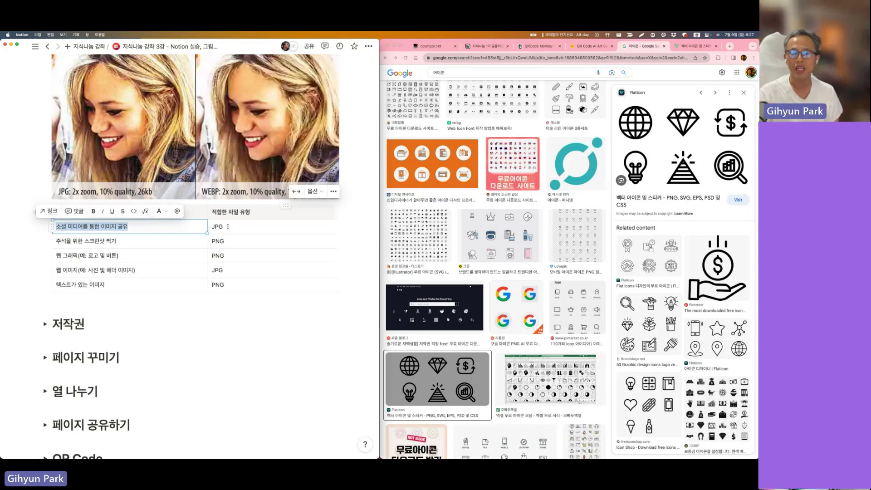
left_click_drag(228, 226, 213, 227)
Highlight the annotation screenshot row with its PNG recommendation and the logo and button example in the web graphics row
left_click_drag(132, 241, 57, 241)
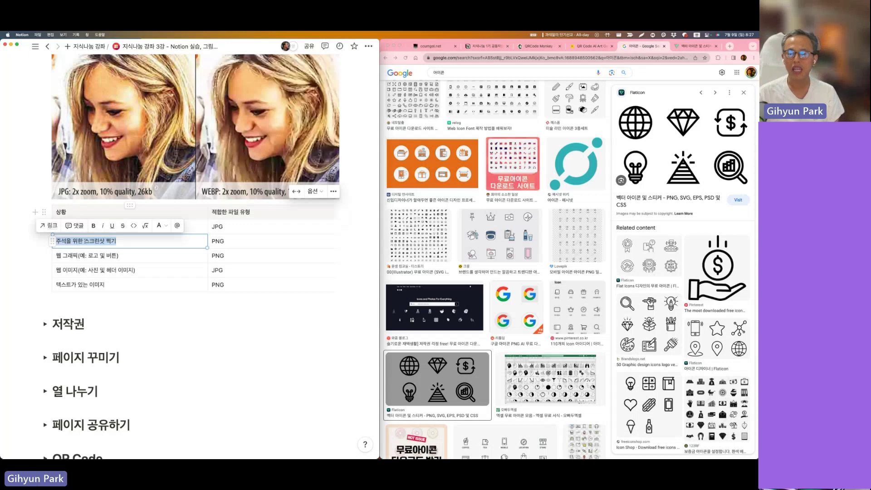
left_click(236, 240)
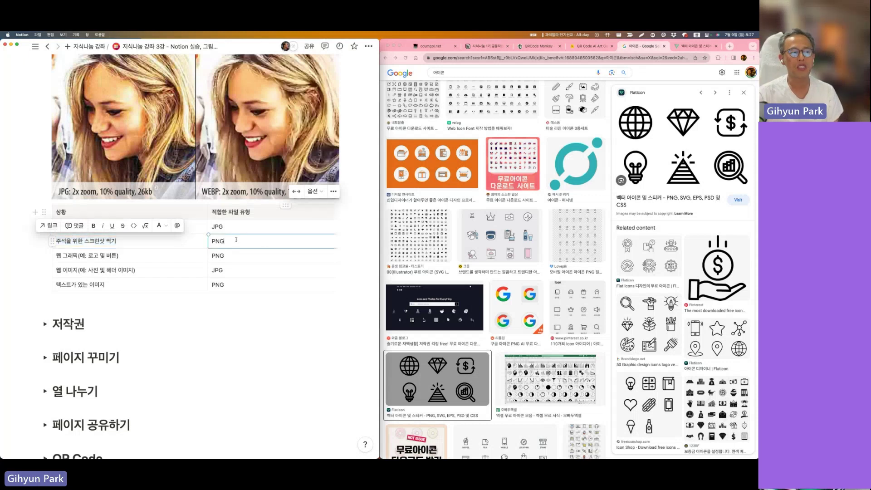
mouse_move(129, 257)
left_mouse_down()
mouse_move(91, 256)
mouse_move(118, 255)
left_mouse_up()
left_click(89, 256)
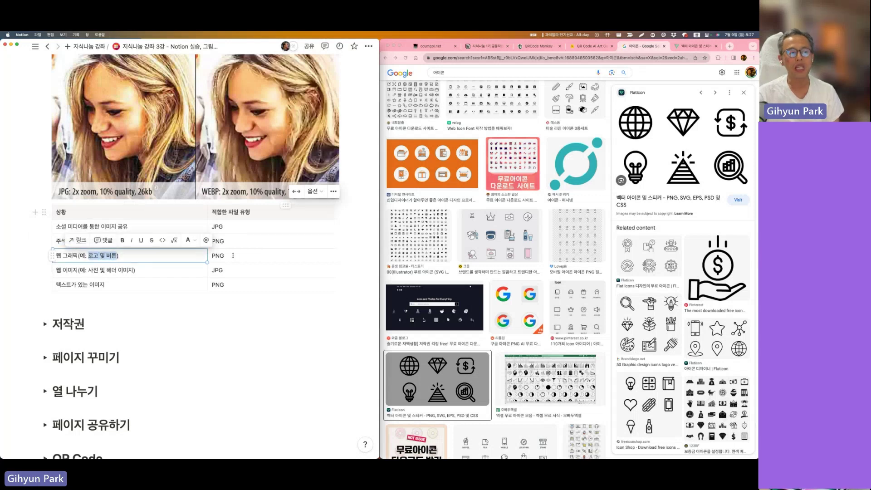
Highlight the PNG recommendation for web graphics and the photo and header image example in the web image row, and clear the highlight
key("Tab")
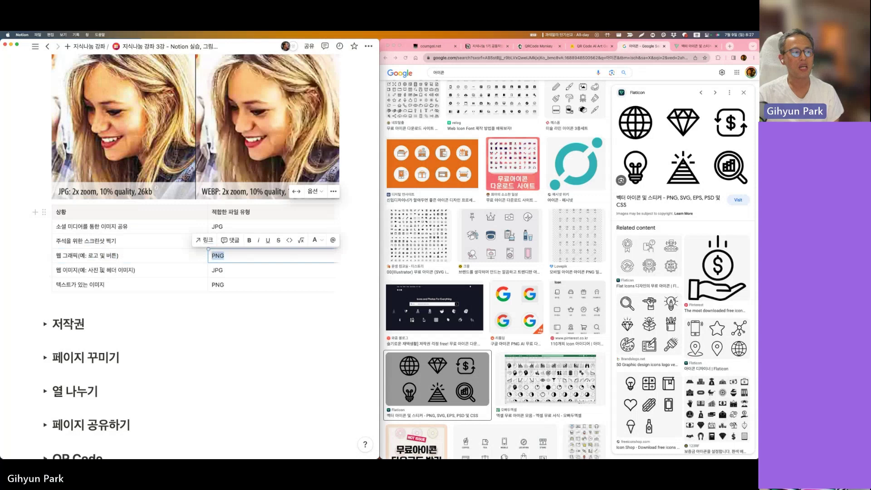
left_click_drag(90, 270, 133, 270)
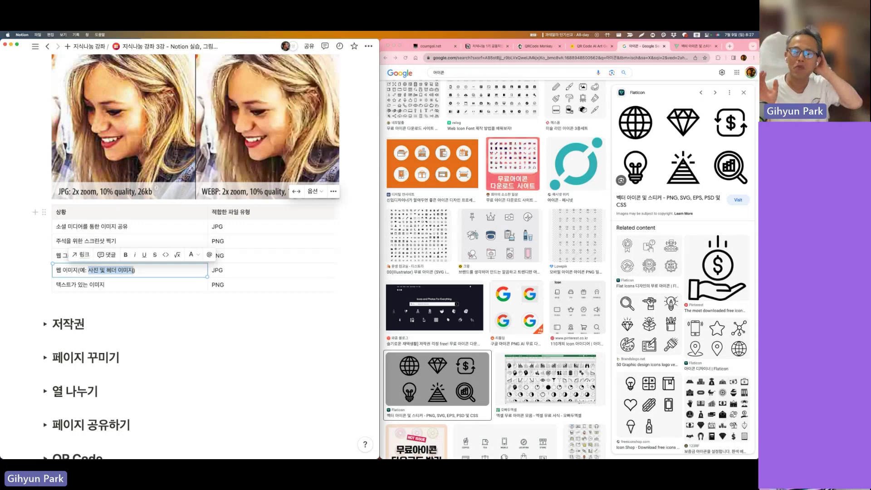
left_click(238, 243)
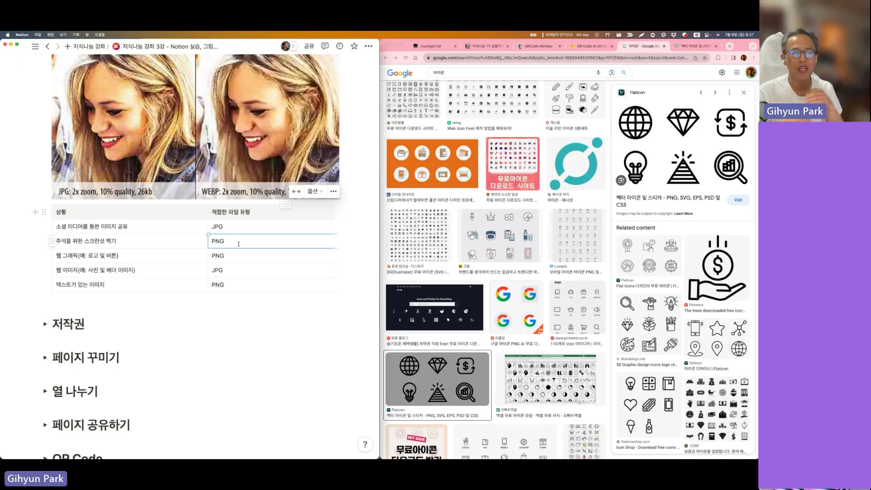
Expand the 저작권 section below the file type table and highlight all its explanatory text above the blue callout
scroll(239, 244, "down", 1)
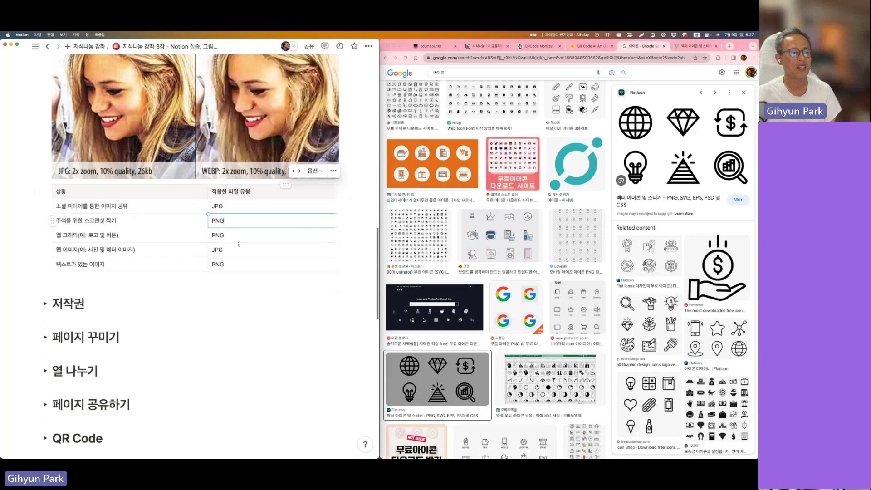
scroll(237, 243, "up", 5)
scroll(234, 235, "up", 2)
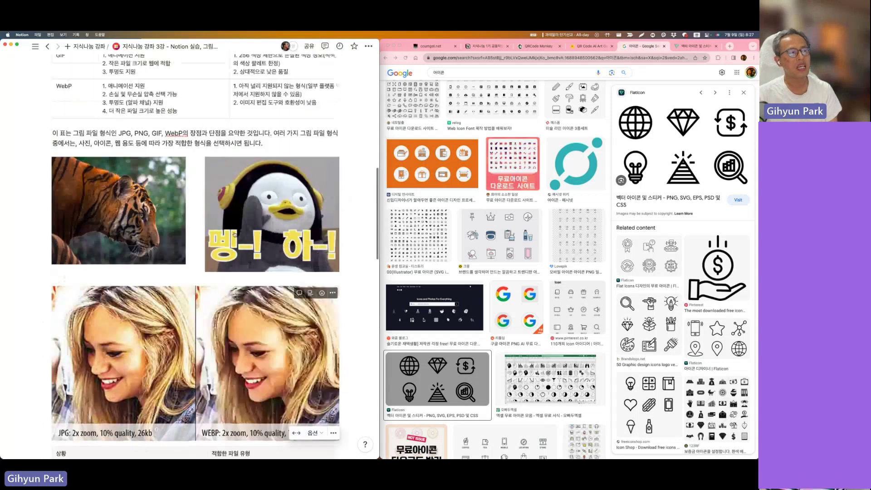
scroll(235, 233, "down", 7)
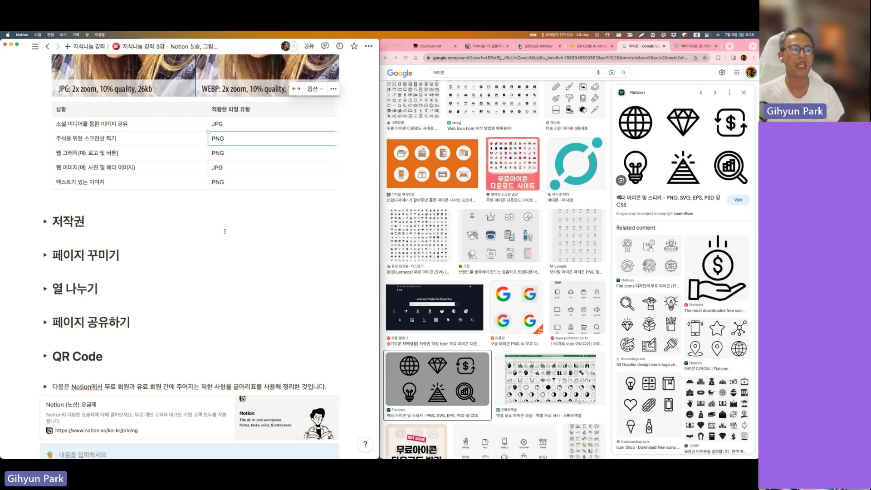
scroll(224, 209, "up", 2)
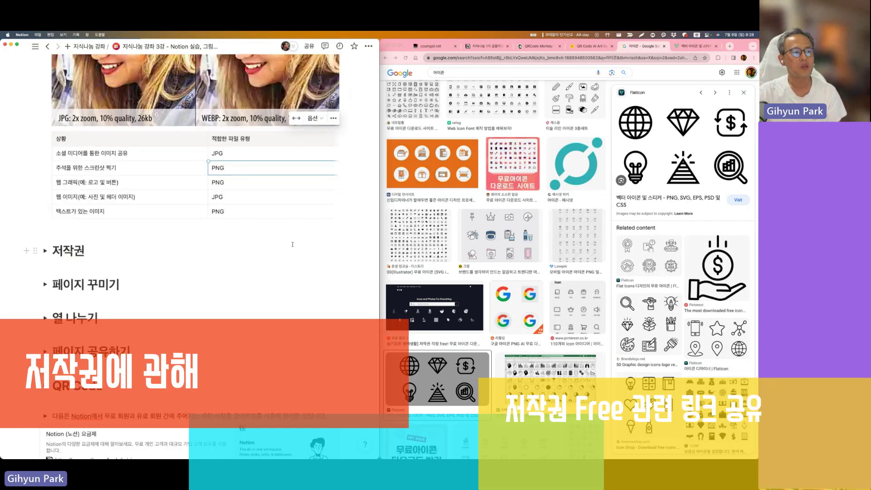
scroll(220, 281, "up", 3)
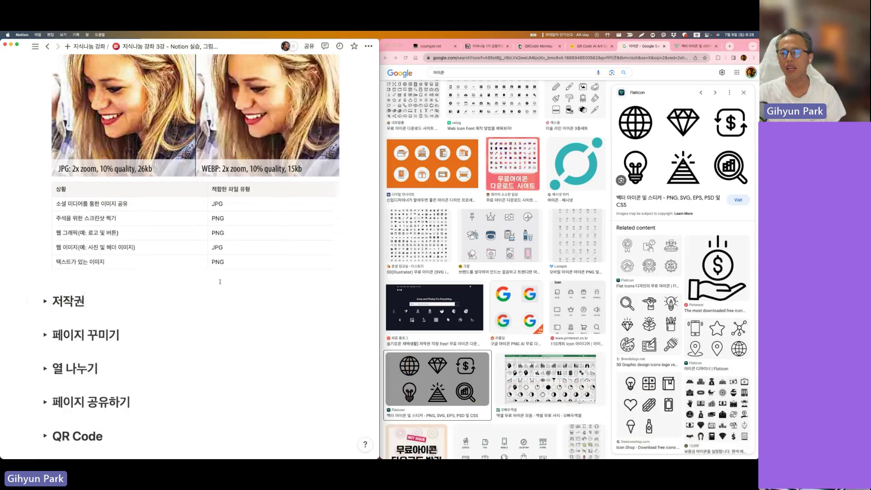
left_click(45, 301)
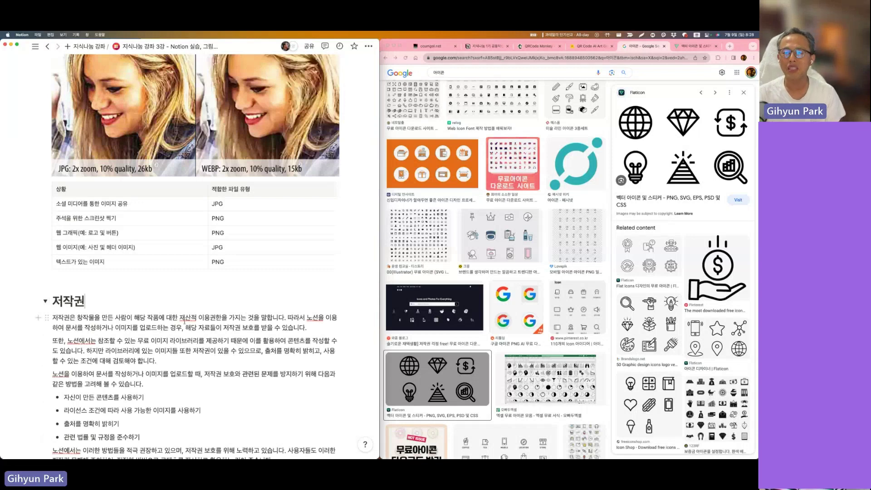
scroll(184, 323, "down", 1)
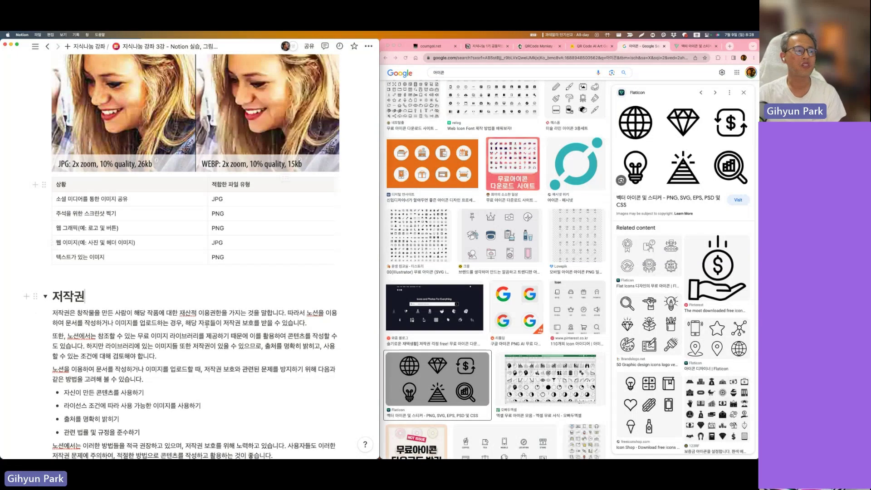
scroll(206, 326, "down", 5)
scroll(204, 326, "down", 2)
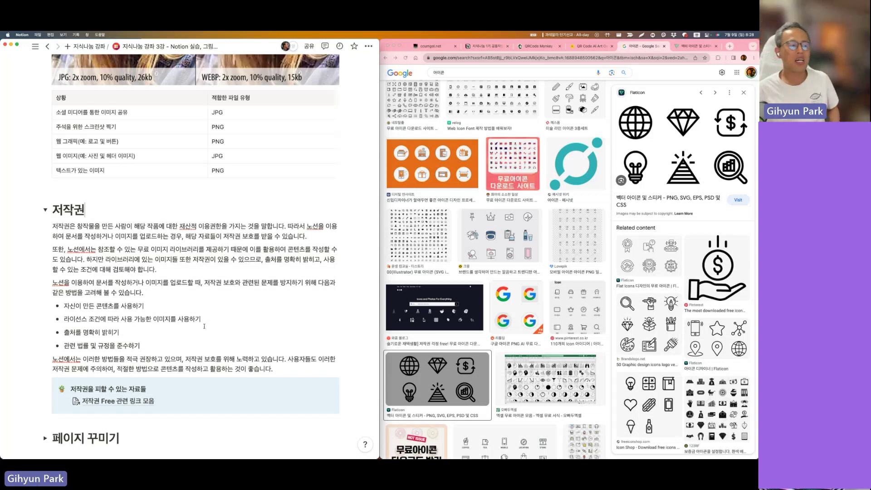
scroll(233, 298, "down", 3)
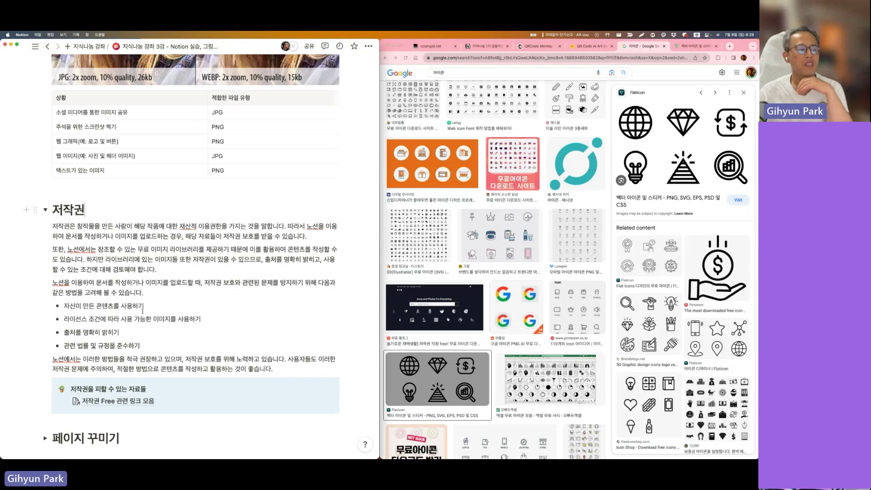
left_click_drag(53, 166, 295, 316)
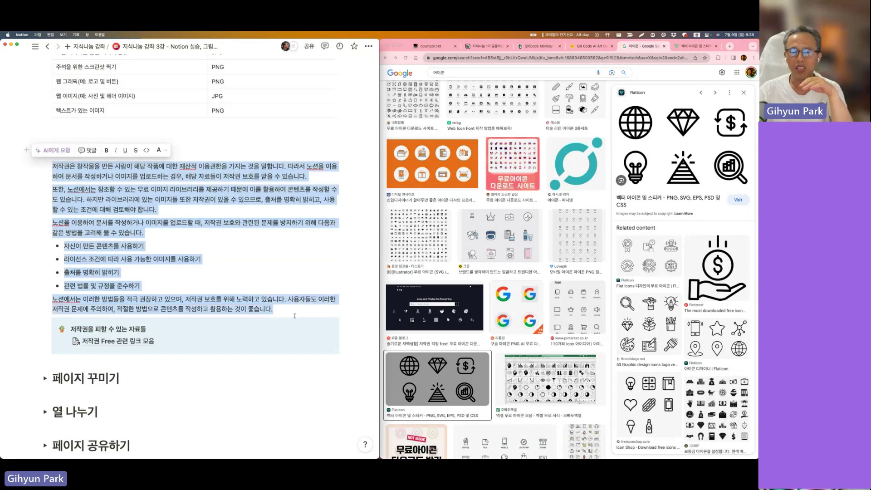
Show the ccumgol.net site in the browser, and return to the Notion lecture page with its text highlight cleared
left_click(429, 47)
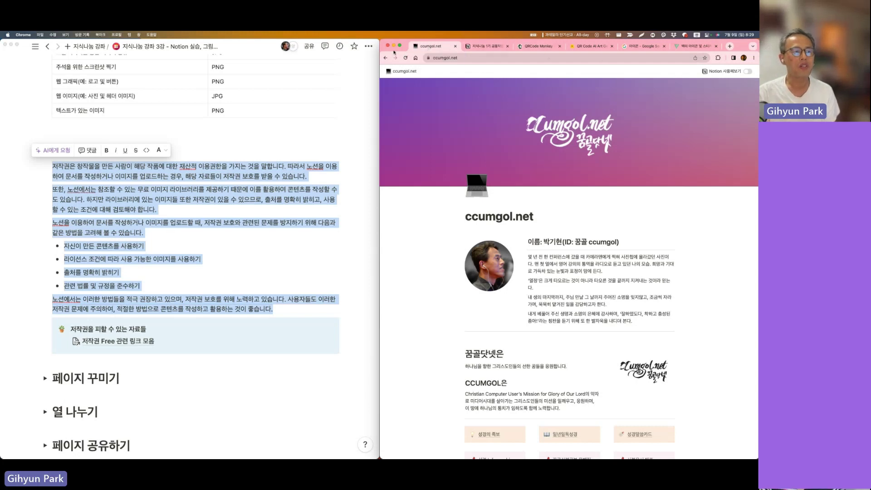
left_click(367, 167)
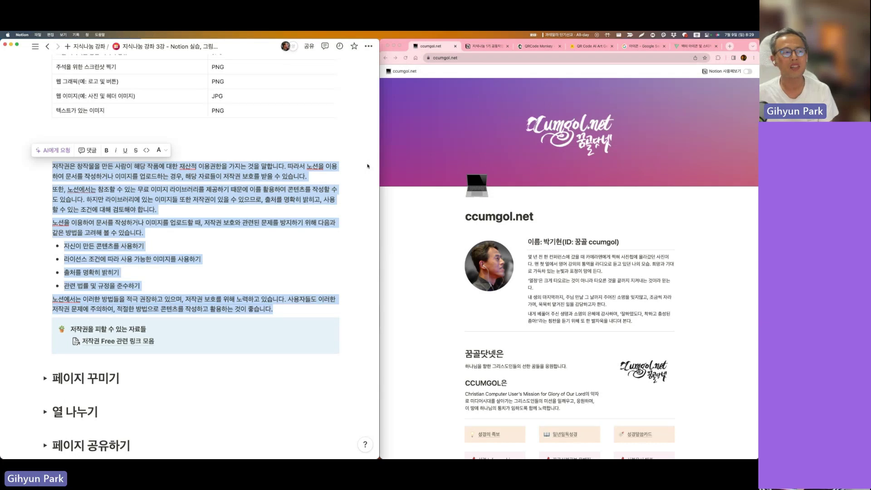
left_click(368, 166)
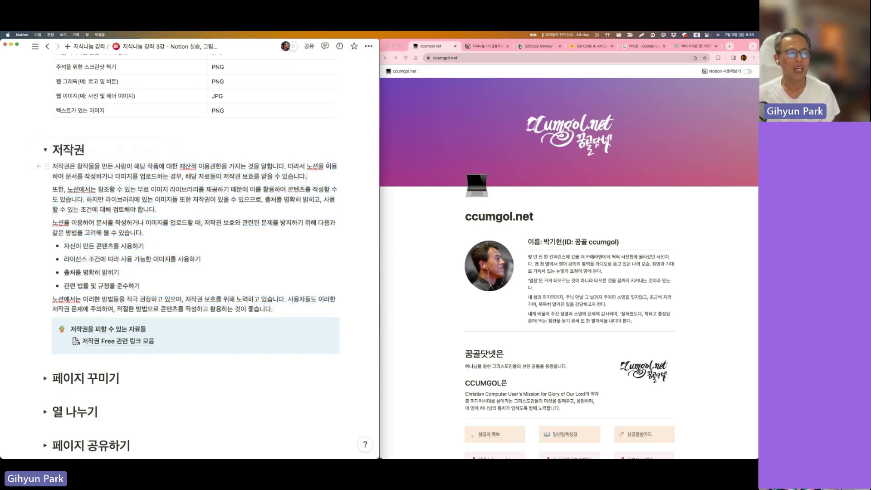
Open the linked page 저작권 Free 관련 링크 모음 and expand its Pinterest reference site section
scroll(138, 297, "down", 4)
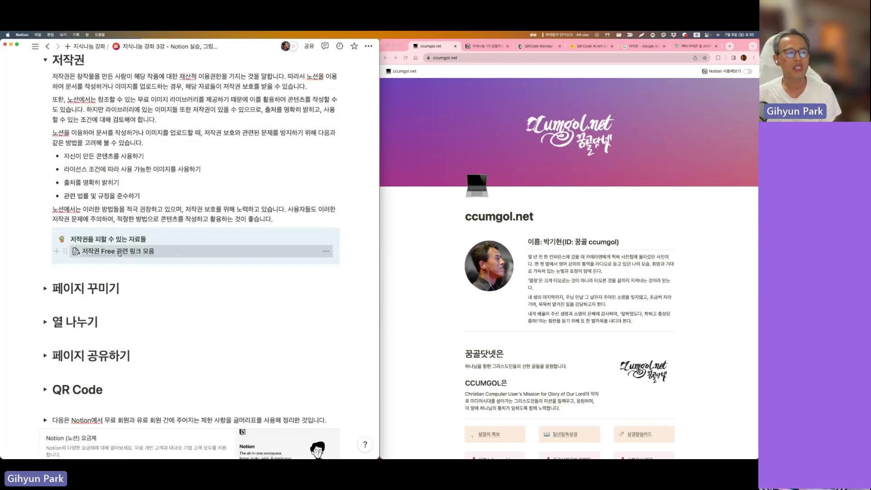
left_click(128, 251)
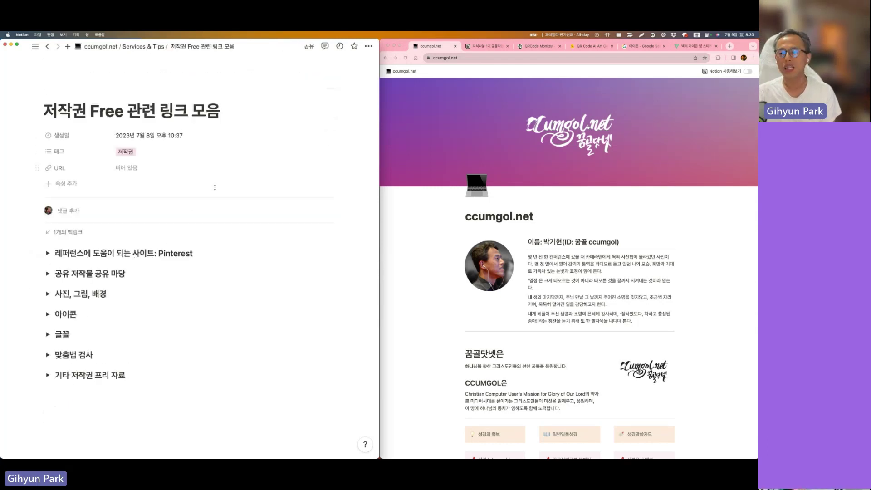
scroll(192, 276, "down", 2)
left_click(47, 204)
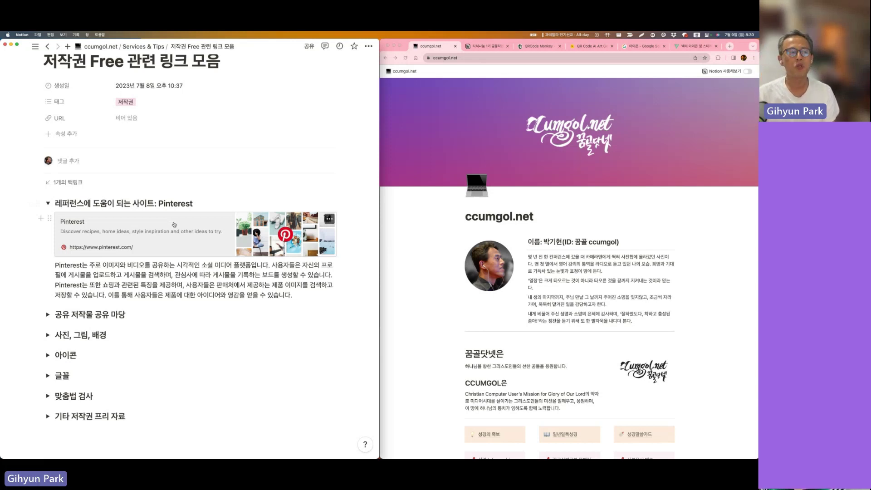
Highlight the word Pinterest in the reference site heading, and clear the highlight
left_click(193, 203)
key("shift+alt+Left")
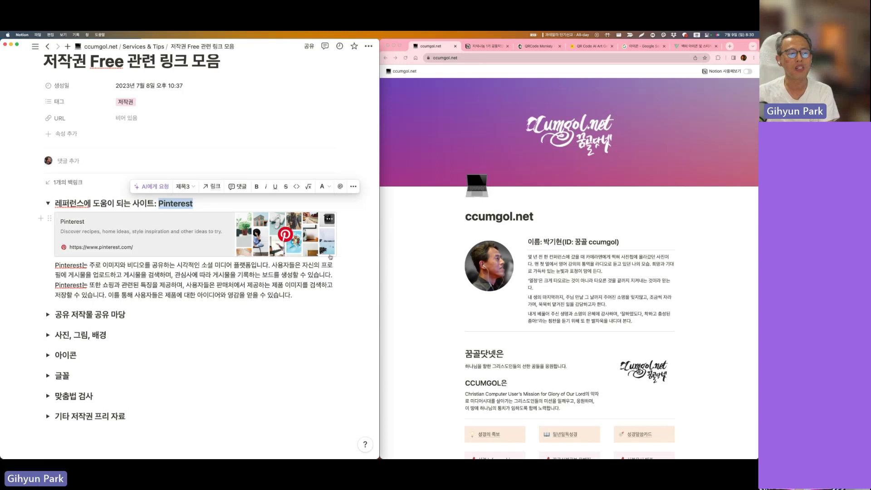
left_click(344, 252)
Expand the 공유 저작물 공유 마당 section and highlight its heading
scroll(306, 258, "down", 3)
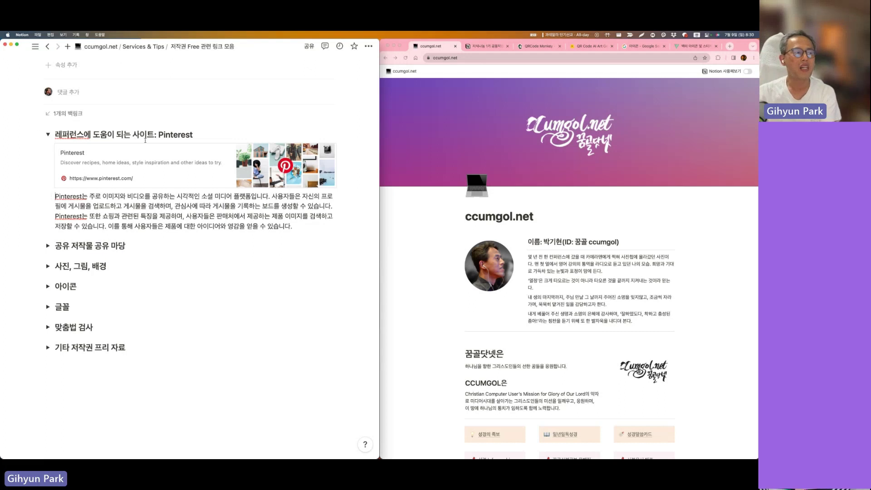
left_click(48, 246)
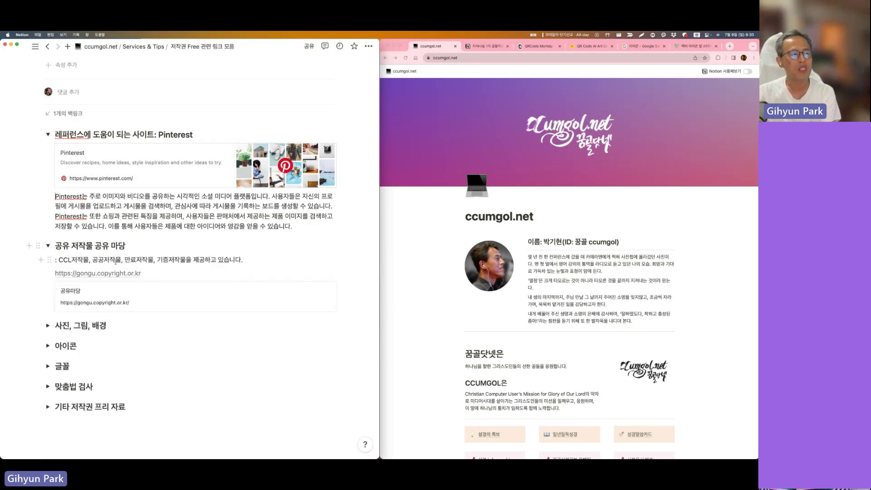
left_click_drag(130, 245, 54, 245)
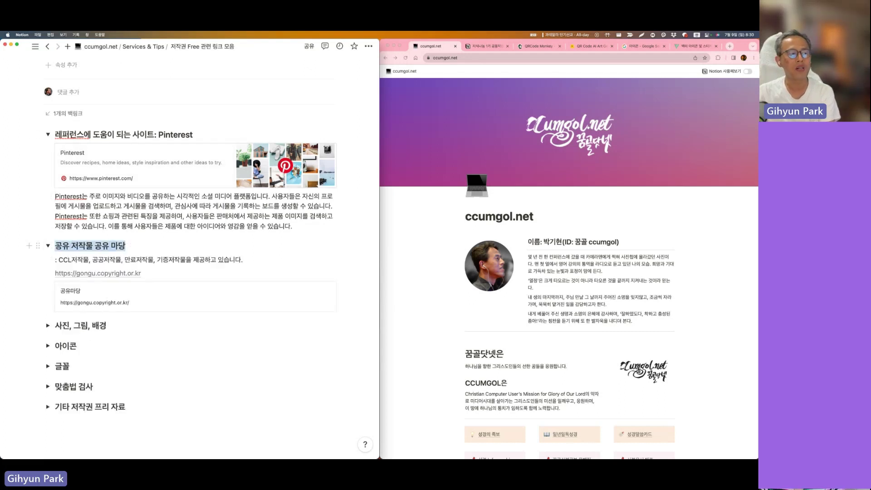
Open the gongu.copyright.or.kr link and examine the site's recommended works and detailed search options with licence types
scroll(138, 277, "down", 3)
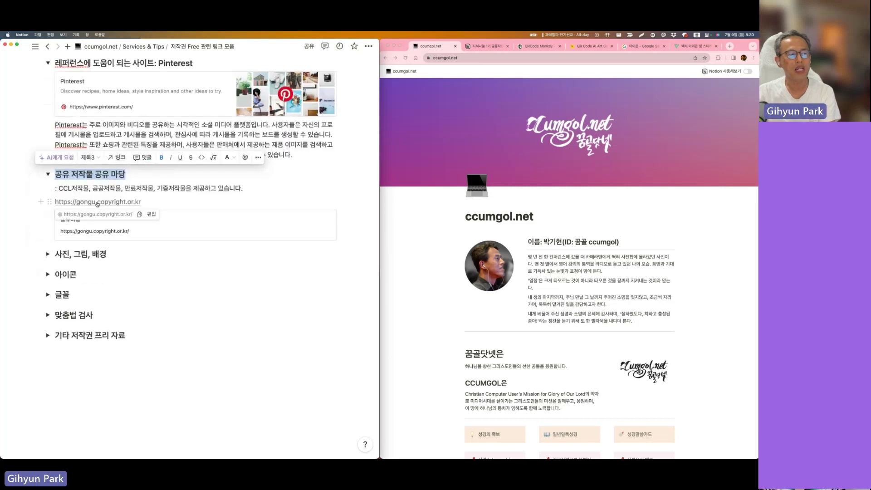
left_click(99, 204)
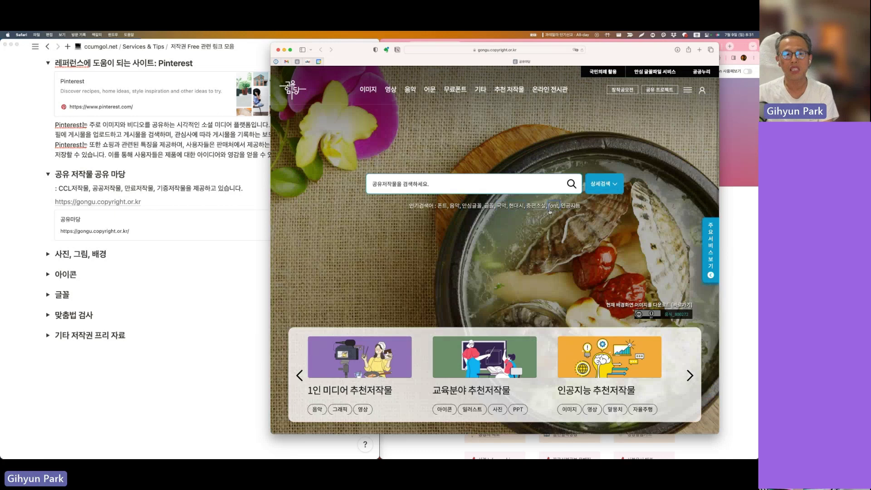
scroll(512, 275, "down", 4)
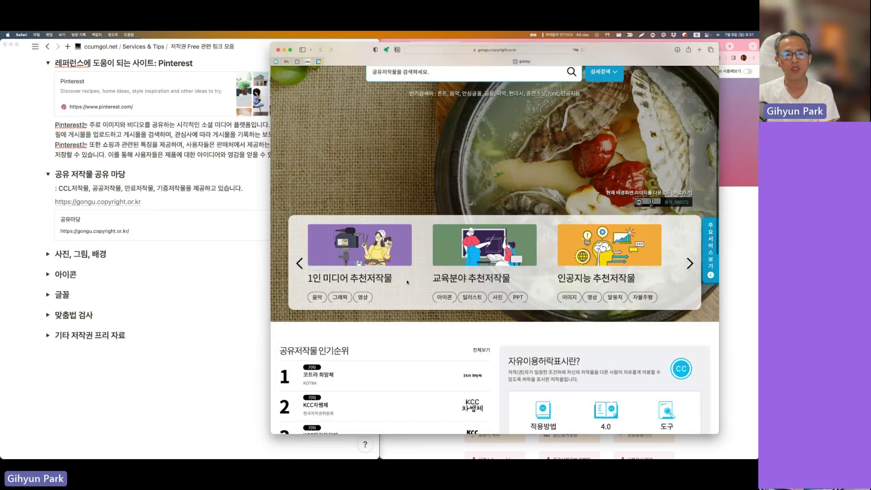
scroll(454, 227, "up", 3)
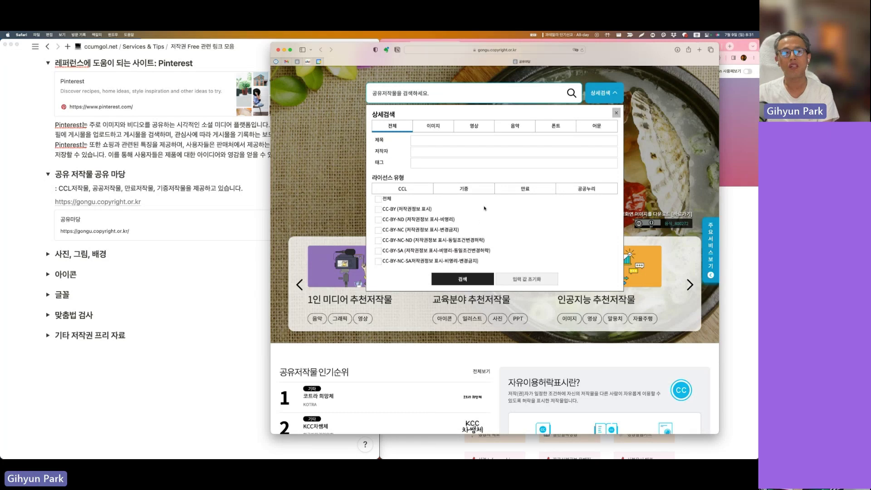
scroll(429, 191, "up", 1)
scroll(429, 190, "down", 1)
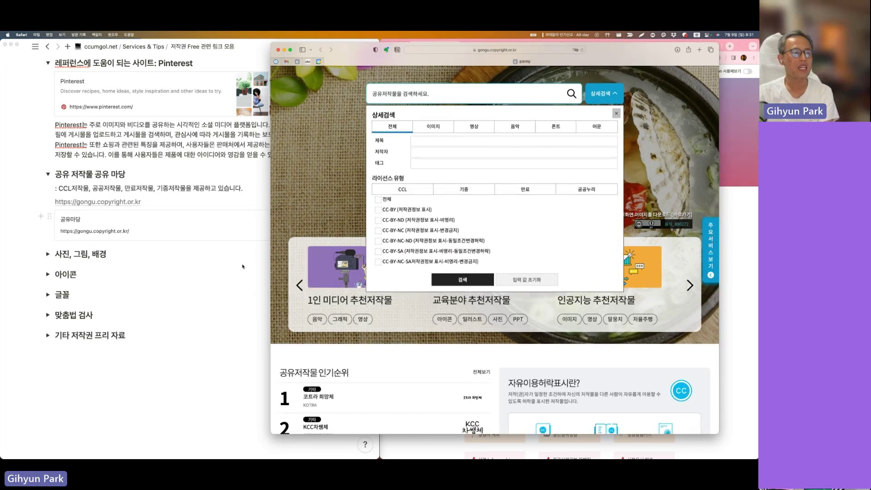
Return to the Notion link collection, expand the 사진, 그림, 배경 section and look through its listed free image sites
left_click(216, 328)
left_click(48, 254)
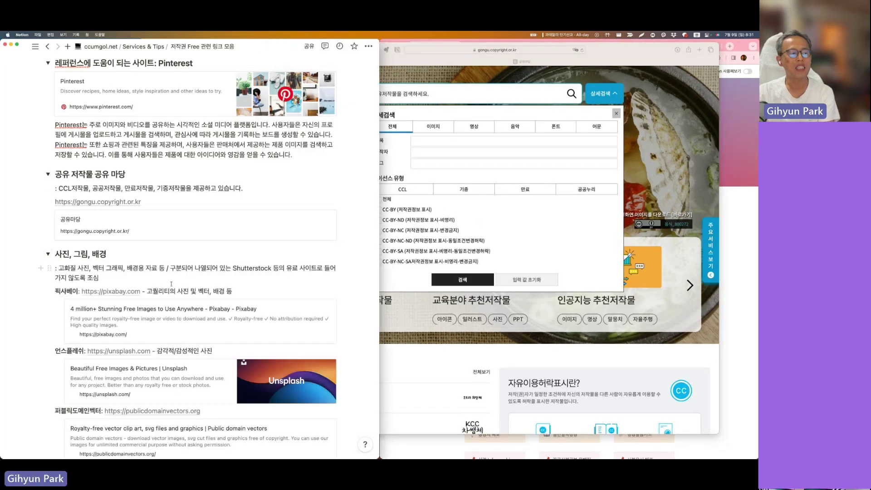
scroll(172, 284, "down", 3)
scroll(172, 285, "down", 5)
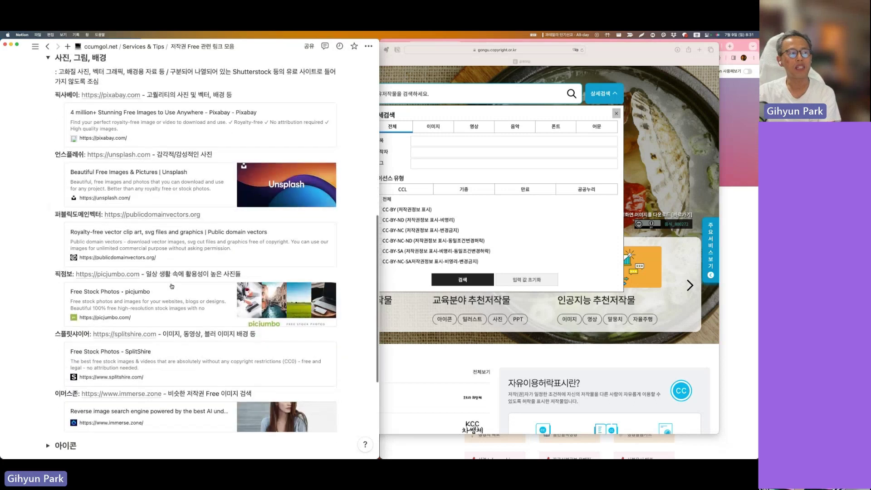
Open the unsplash.com link from the 언스플래쉬 entry and browse the photos on its homepage
mouse_move(103, 156)
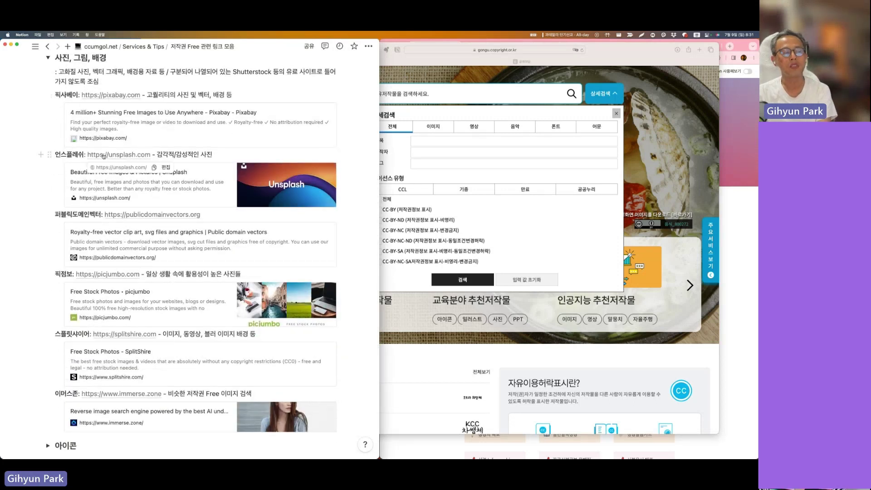
scroll(109, 159, "down", 1)
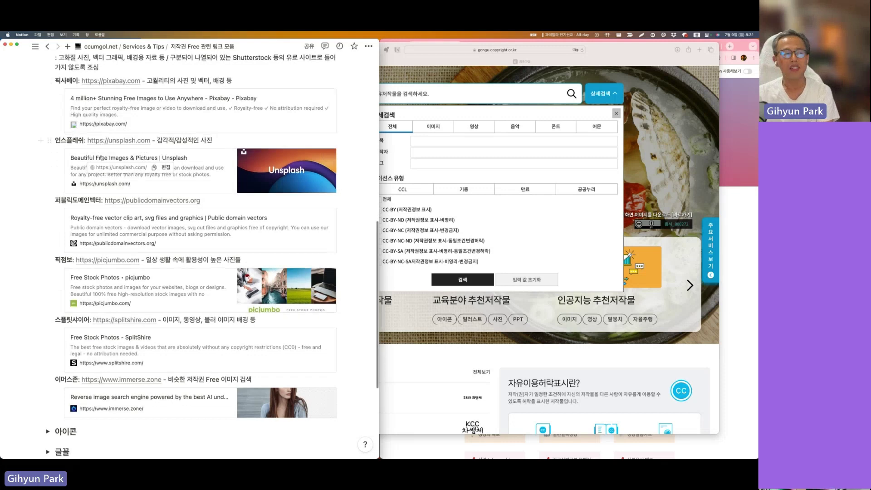
scroll(136, 165, "up", 2)
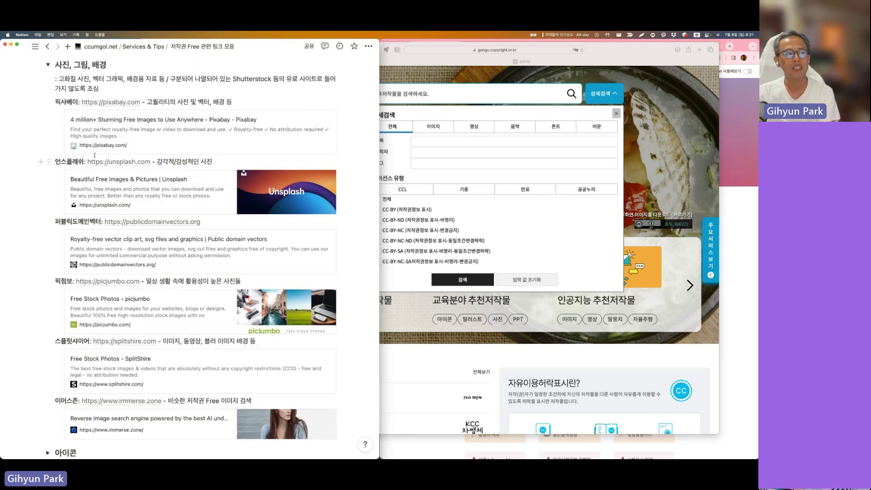
left_click(120, 163)
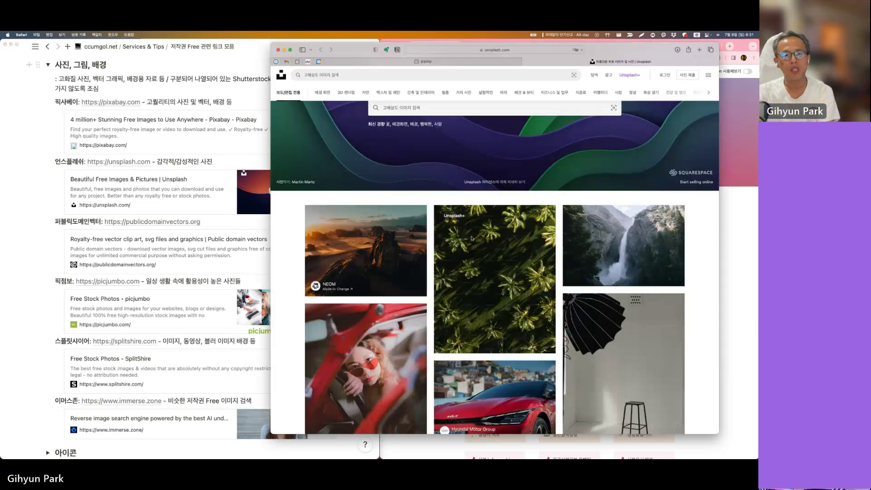
scroll(471, 237, "down", 10)
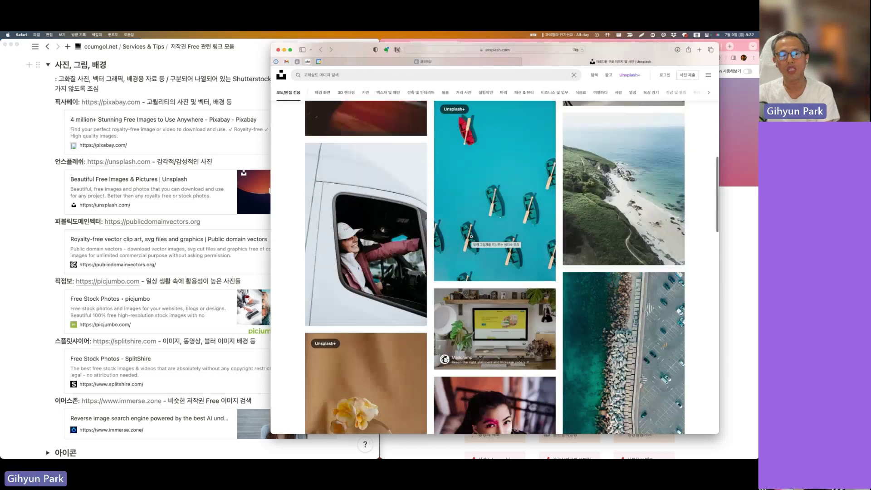
Look through more of the free photos further down the Unsplash homepage
scroll(471, 236, "down", 15)
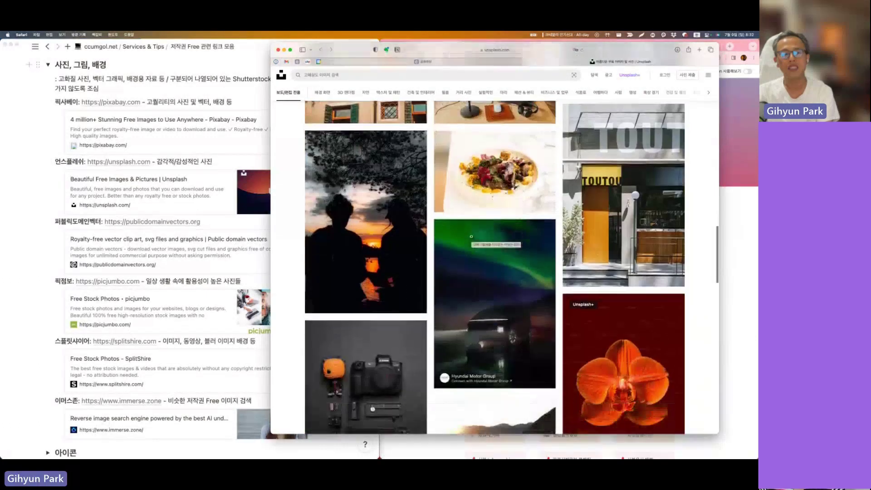
scroll(471, 237, "down", 3)
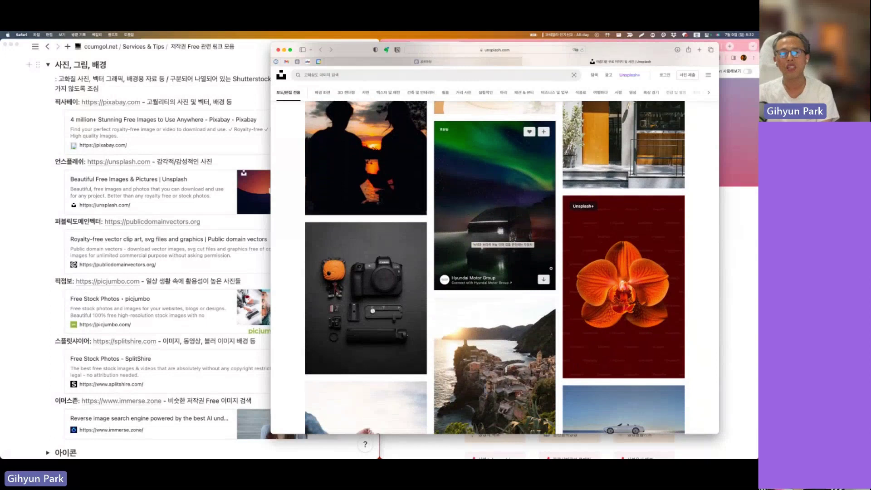
left_click(551, 268)
key("Escape")
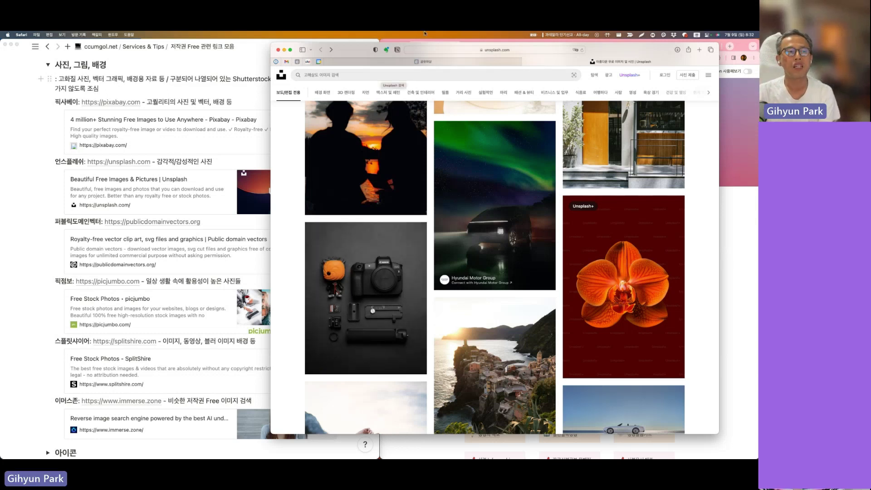
Move the browser window off the Notion page and open the immerse.zone link from the 이머스존 entry
left_click_drag(353, 53, 402, 50)
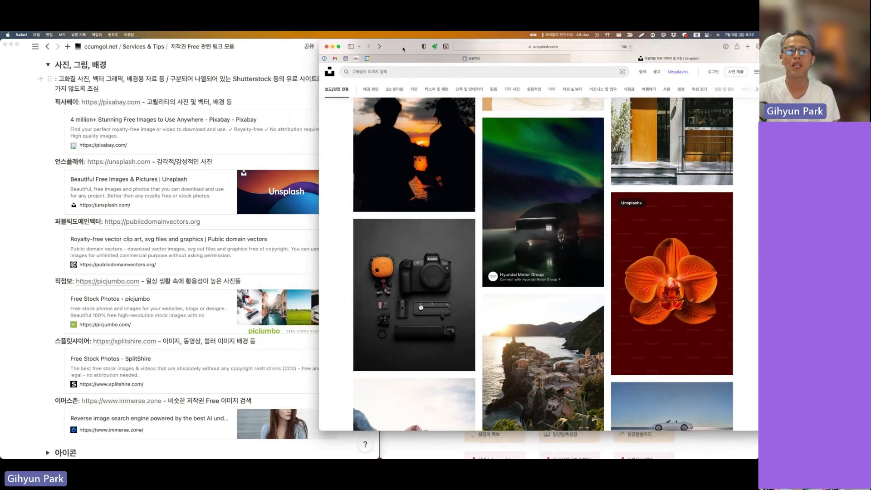
left_click(98, 330)
scroll(98, 331, "down", 3)
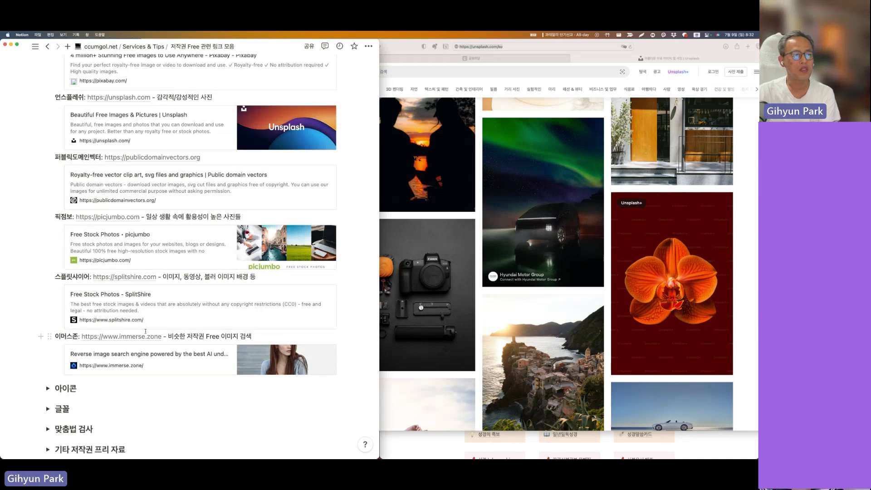
scroll(159, 188, "down", 3)
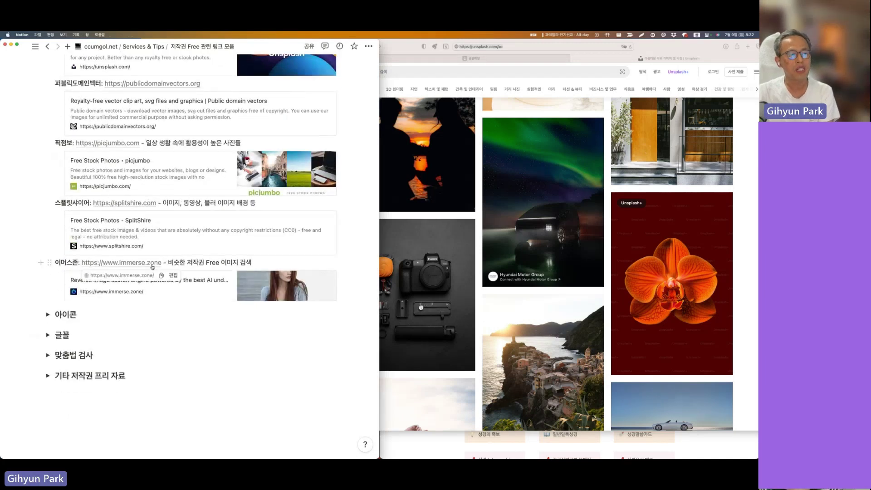
left_click(145, 266)
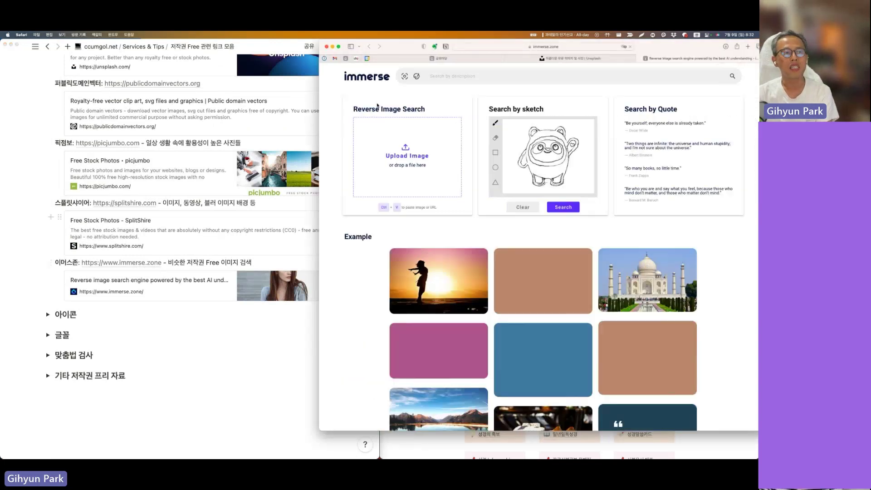
Examine immerse's reverse image, sketch and quote search options and its example images
scroll(477, 171, "down", 1)
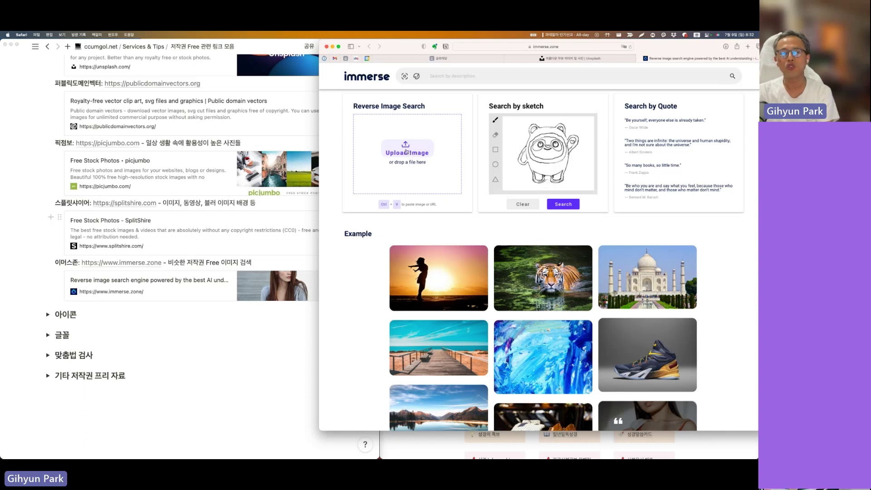
mouse_move(525, 327)
scroll(578, 343, "down", 2)
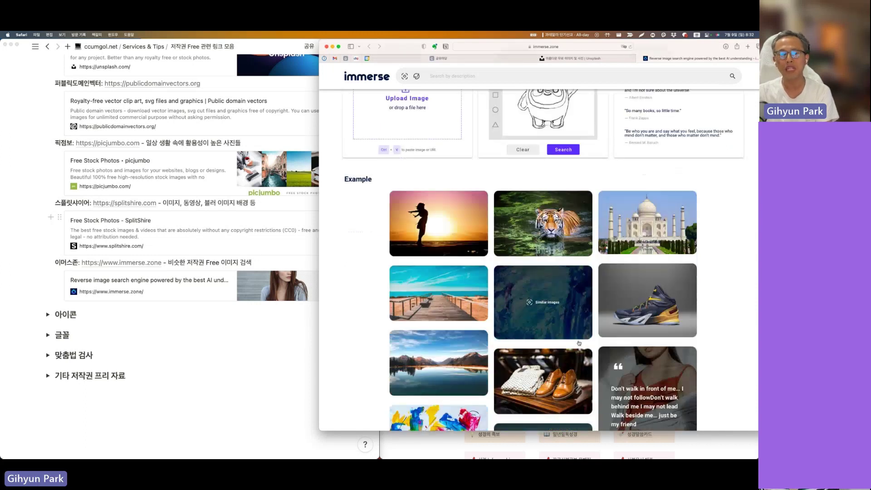
scroll(579, 344, "up", 1)
scroll(411, 128, "up", 1)
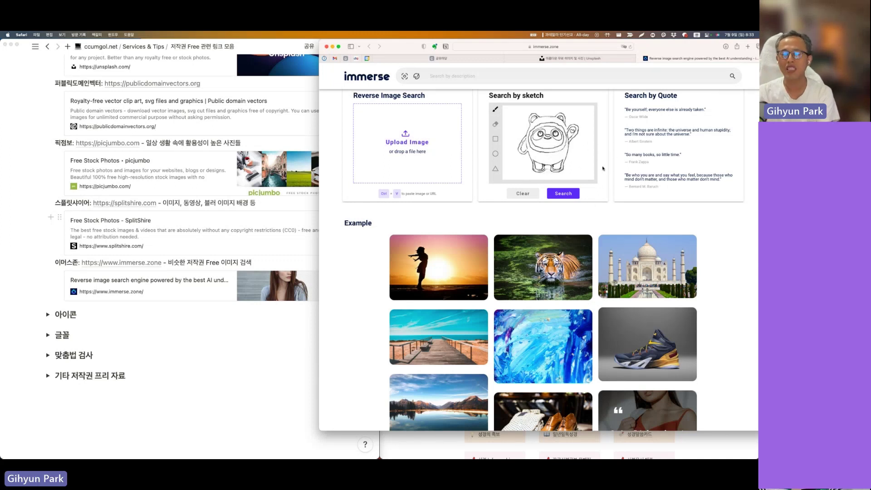
scroll(558, 147, "up", 1)
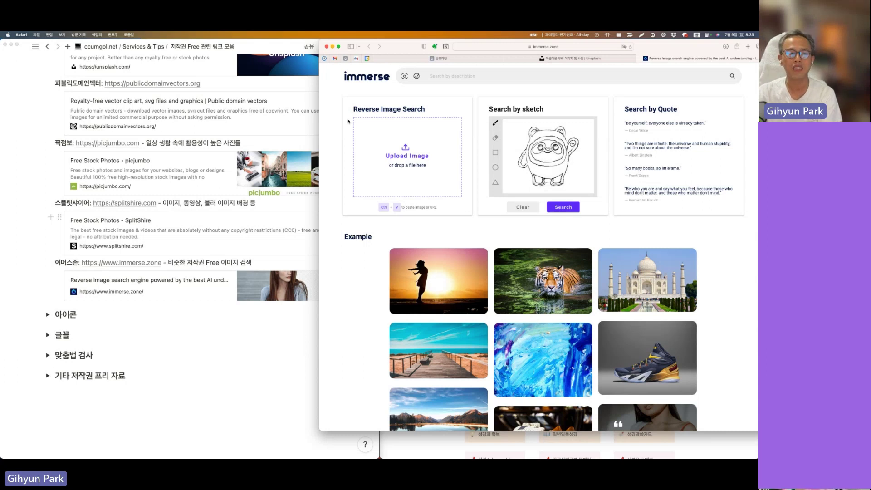
scroll(521, 261, "down", 6)
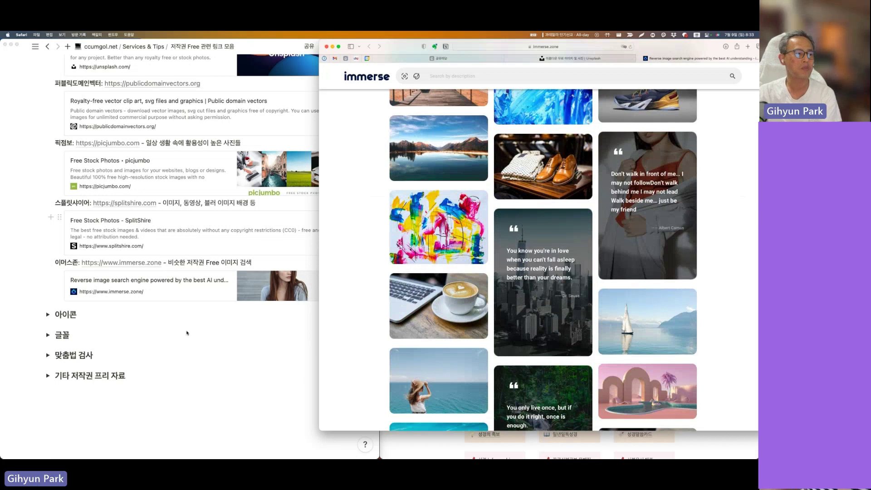
Expand the 아이콘 section in the Notion link collection and look through its listed icon sites
left_click(47, 314)
scroll(136, 227, "down", 5)
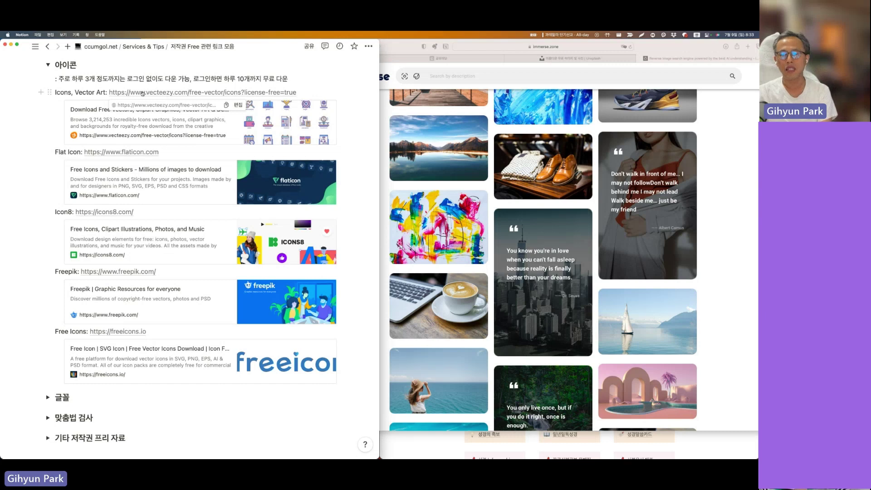
scroll(143, 93, "down", 1)
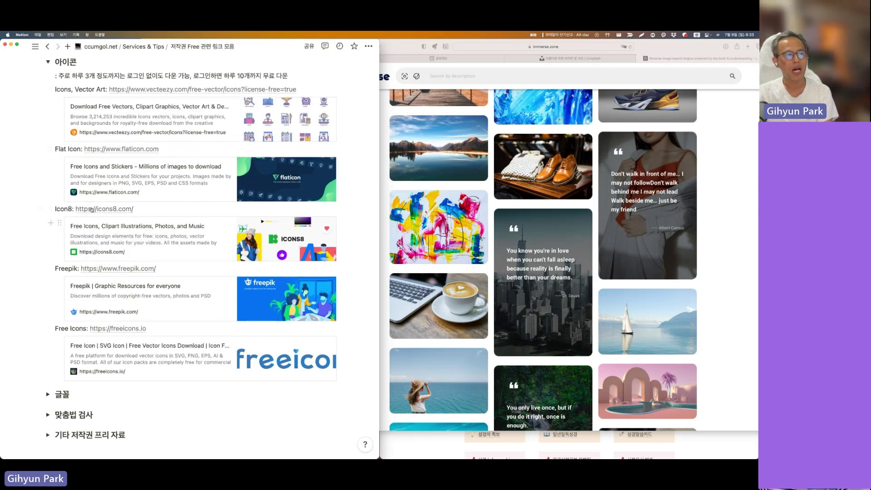
Open the vecteezy.com link from the Icons, Vector Art entry and browse its free-licence icon vectors
left_click(158, 116)
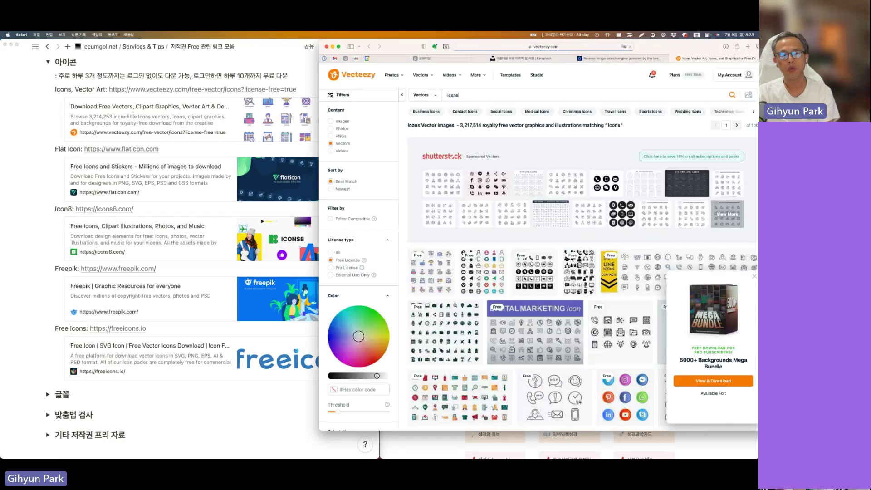
scroll(548, 320, "down", 10)
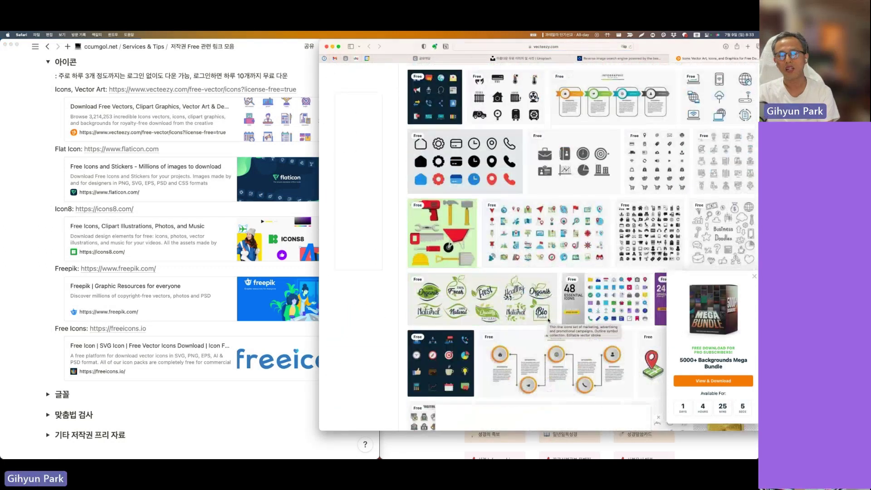
scroll(548, 320, "down", 5)
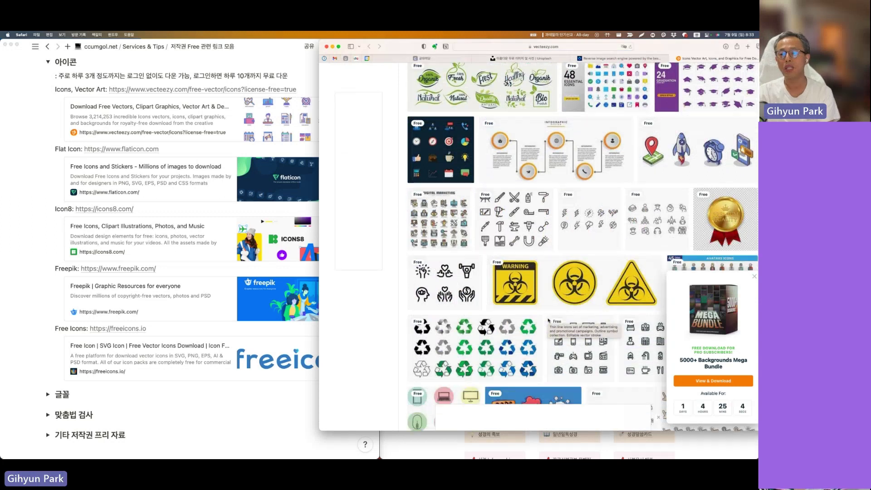
scroll(548, 320, "down", 1)
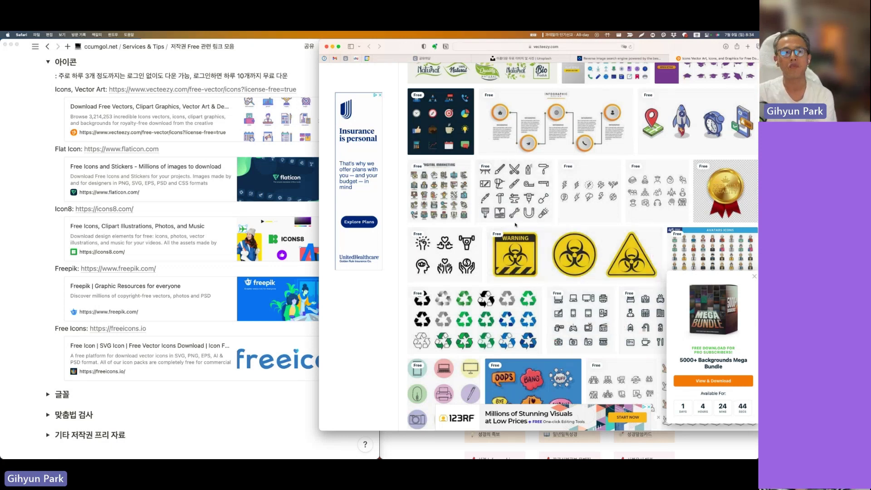
scroll(515, 224, "up", 15)
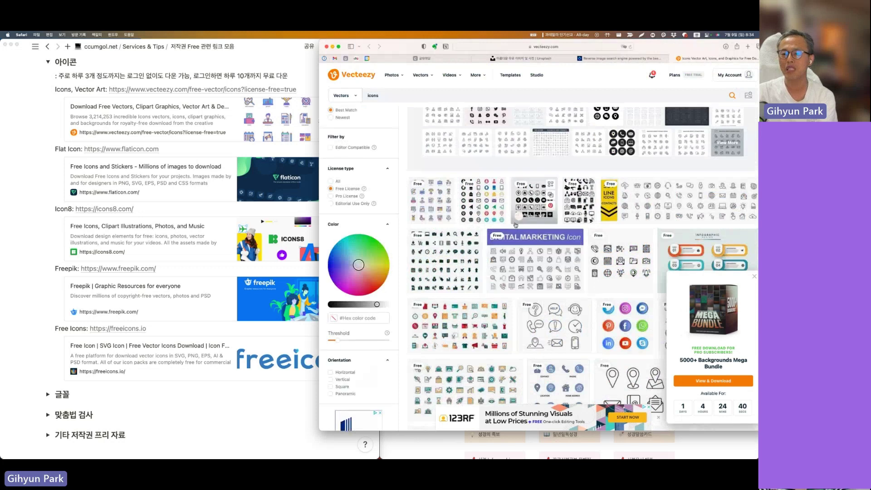
Return to the Notion link collection, expand the 글꼴 section and look through its listed font sites
scroll(516, 224, "down", 5)
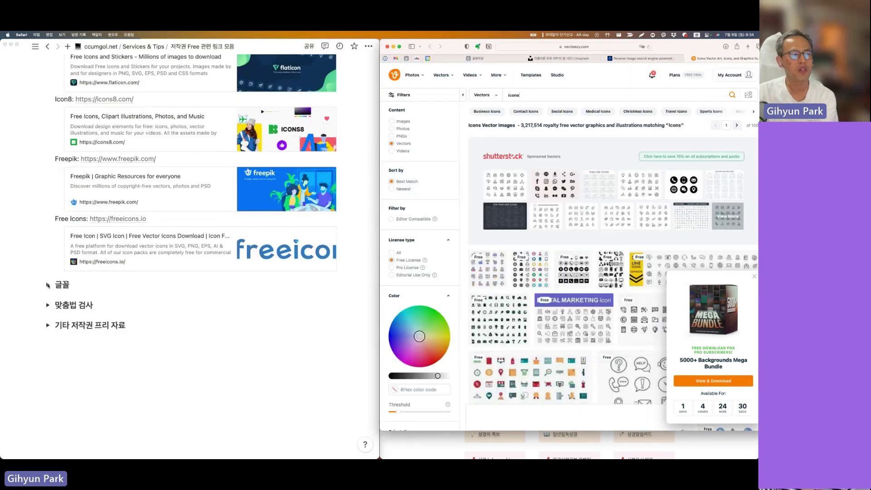
left_click(48, 285)
scroll(82, 181, "down", 6)
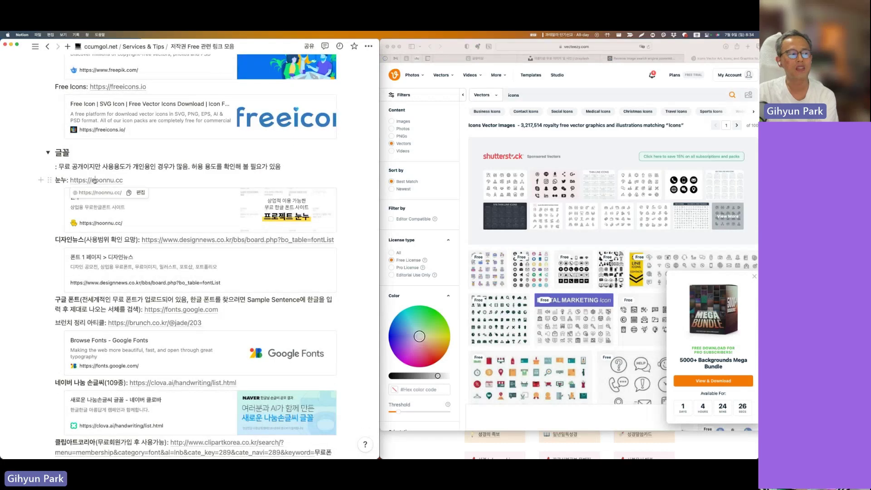
Open the noonnu.cc link from the 눈누 entry and browse its recommended fonts
left_click(94, 182)
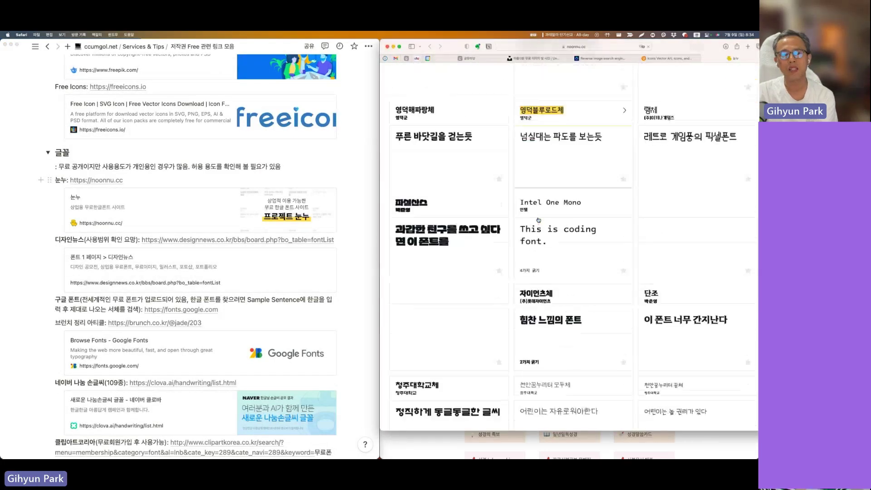
scroll(538, 220, "down", 7)
scroll(538, 220, "down", 3)
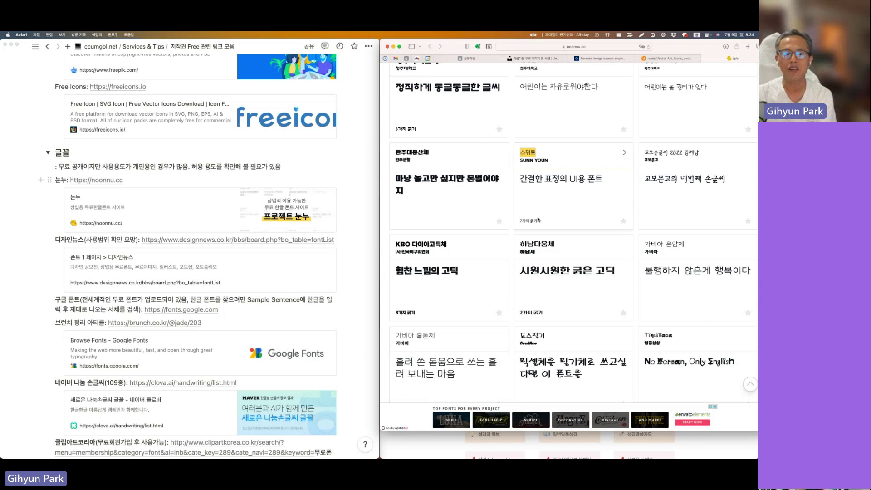
scroll(538, 220, "down", 6)
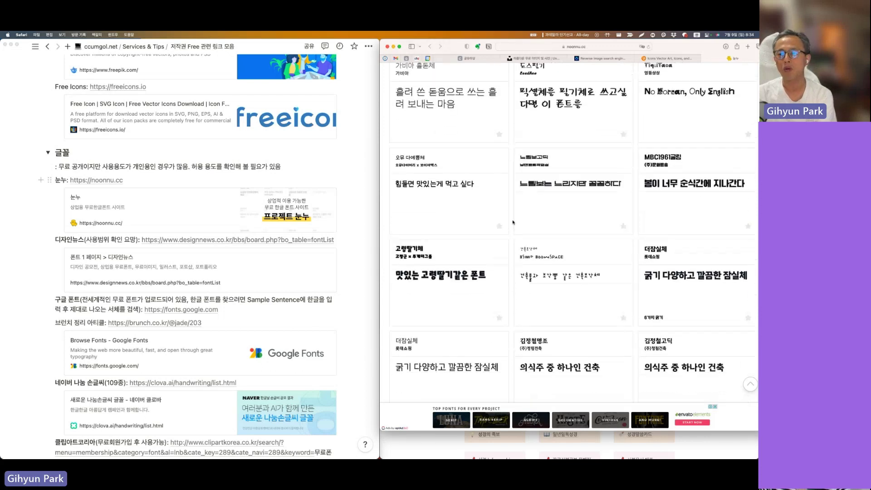
scroll(513, 223, "down", 10)
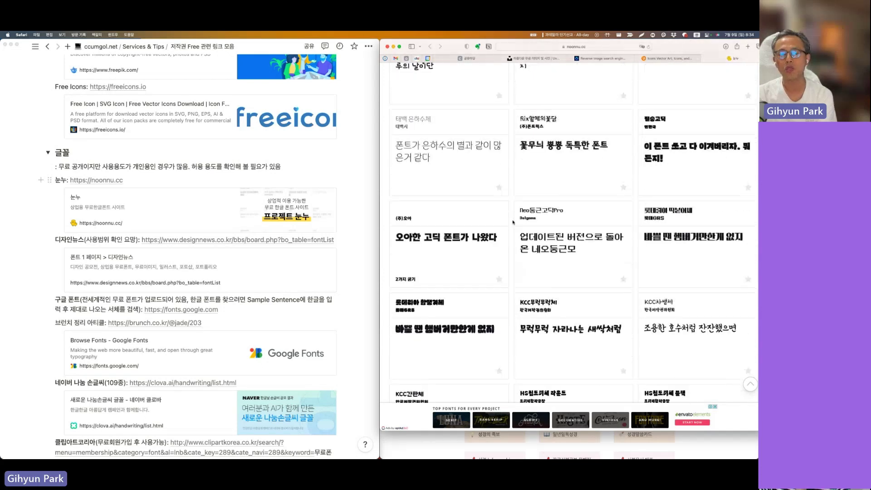
scroll(513, 223, "up", 20)
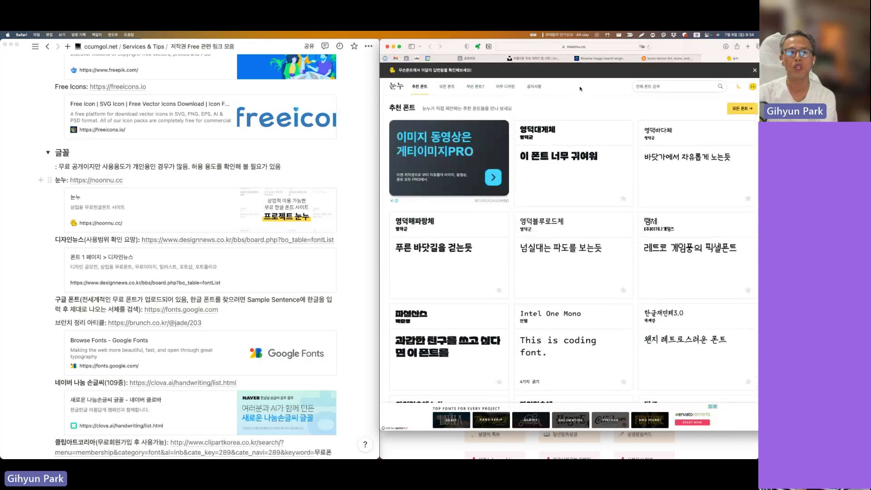
scroll(625, 222, "down", 1)
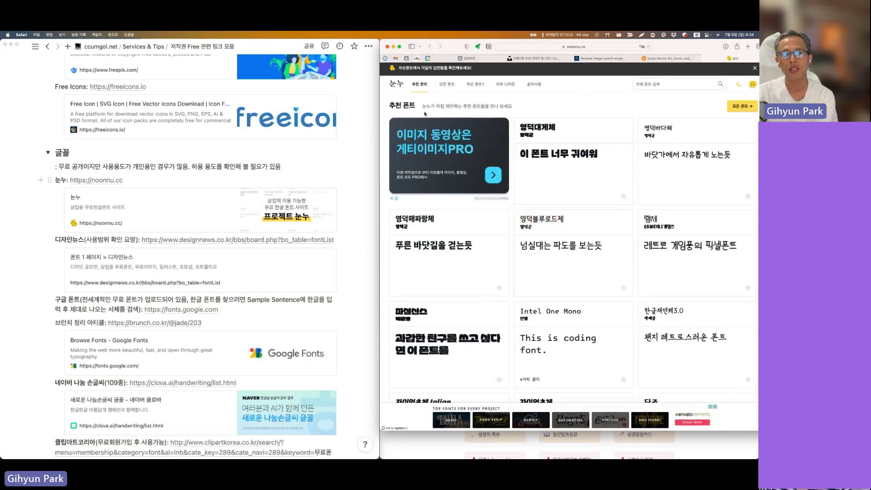
Show all fonts on 눈누, closing the advertisement, and preview them with the sample text 꿈골닷넷
left_click(448, 86)
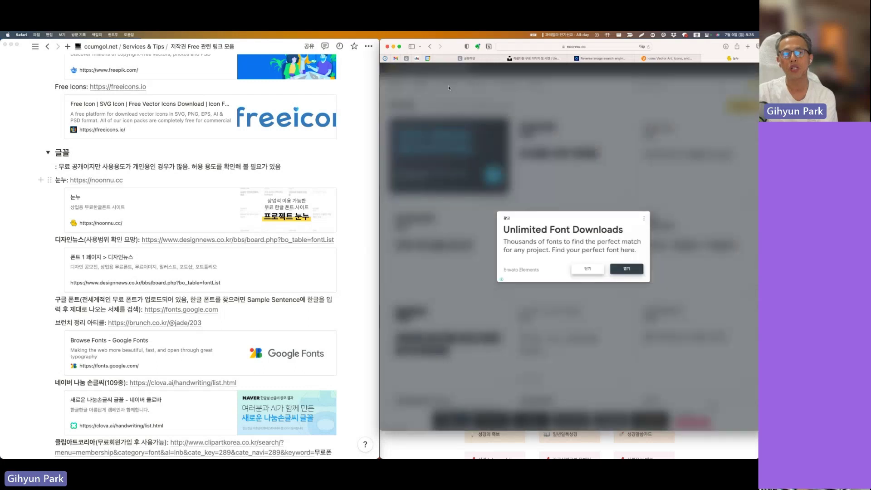
left_click(587, 269)
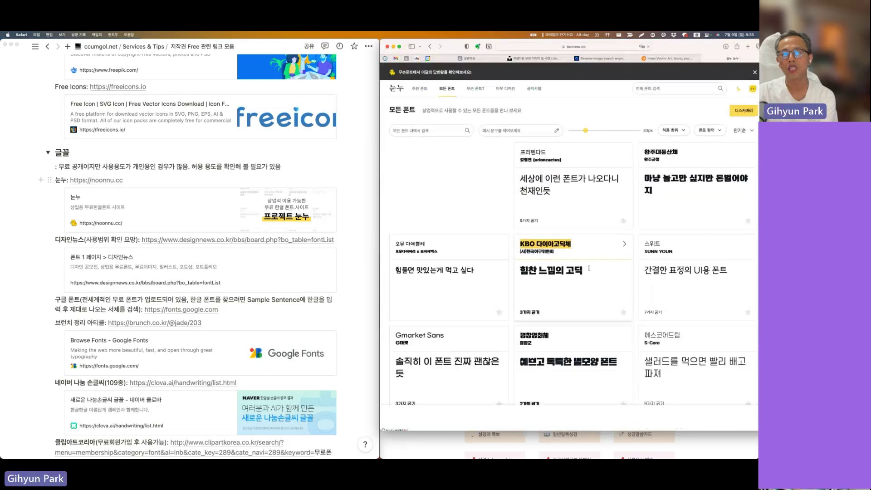
left_click(513, 129)
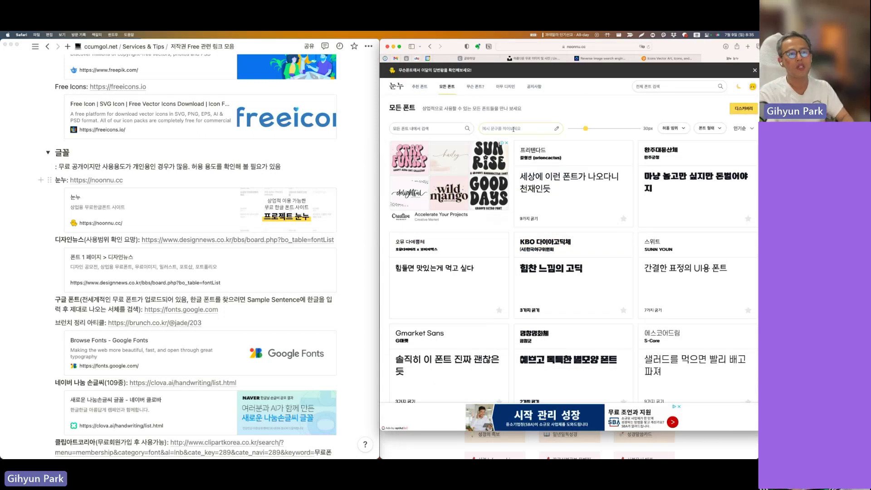
type("꿈골닷넷")
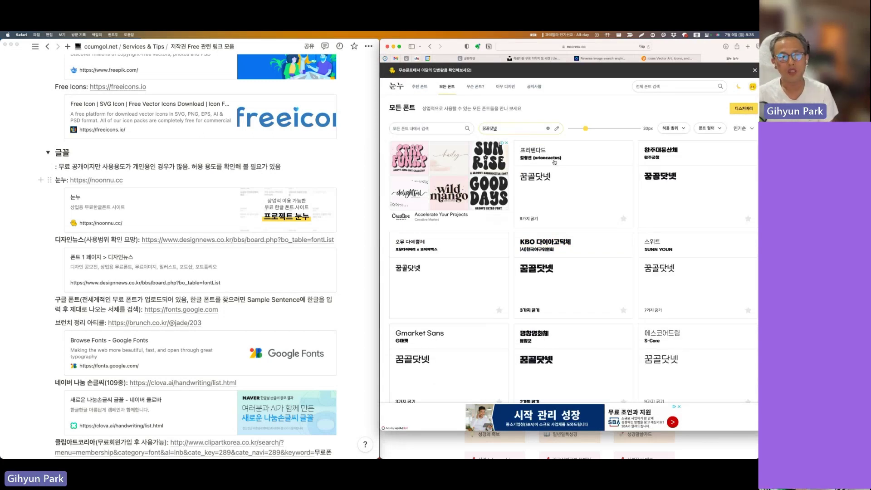
scroll(606, 346, "down", 5)
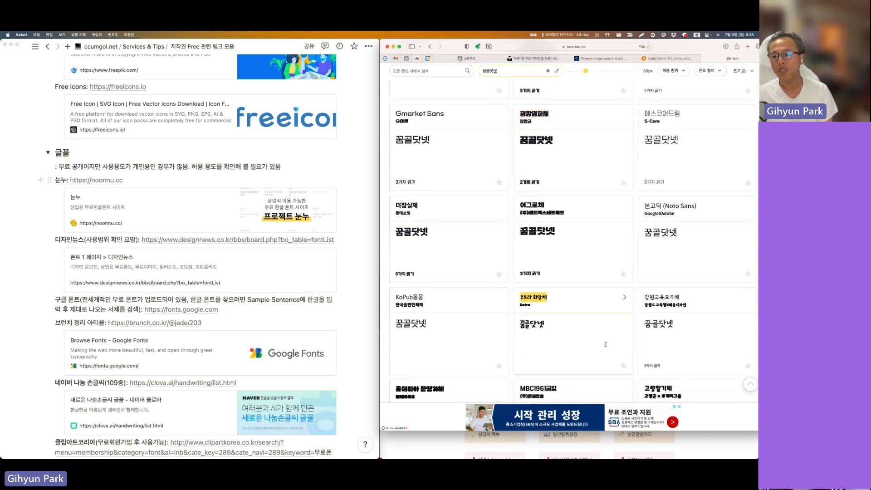
scroll(606, 345, "up", 5)
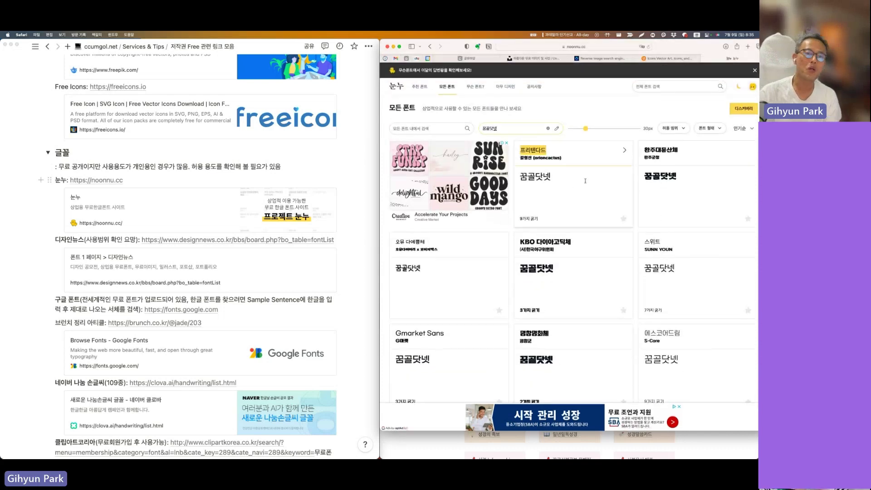
Filter the fonts by the 캘리폰트 form and return to the 글꼴 list in Notion
left_click(713, 130)
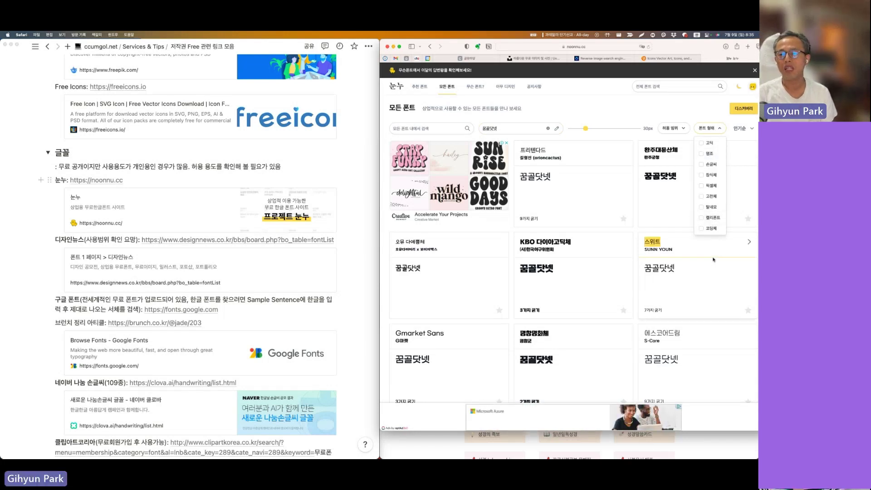
left_click(711, 218)
scroll(162, 323, "down", 3)
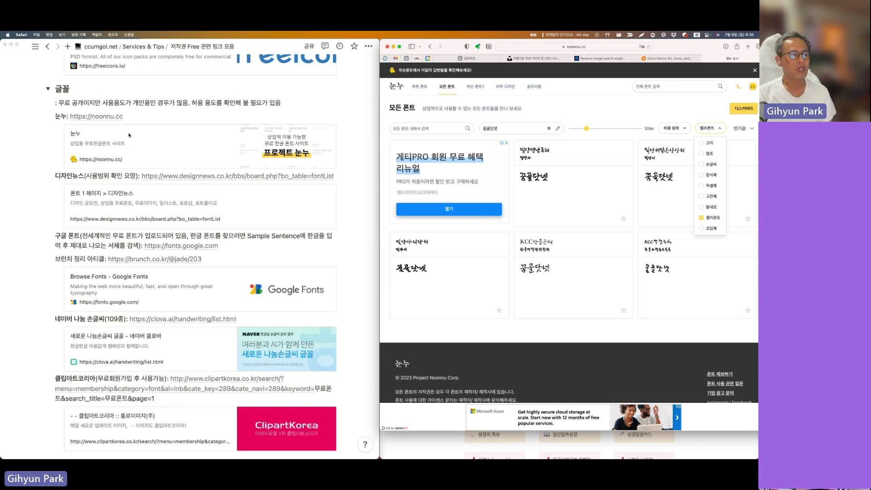
Open the speller.cs.pusan.ac.kr link from the 맞춤법 검사 section and dismiss its notice for the day
scroll(136, 227, "down", 10)
left_click(160, 328)
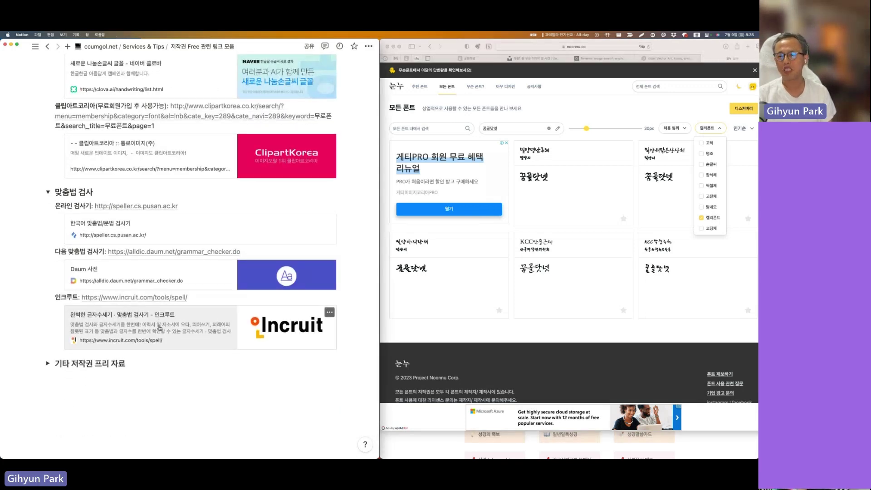
left_click(124, 208)
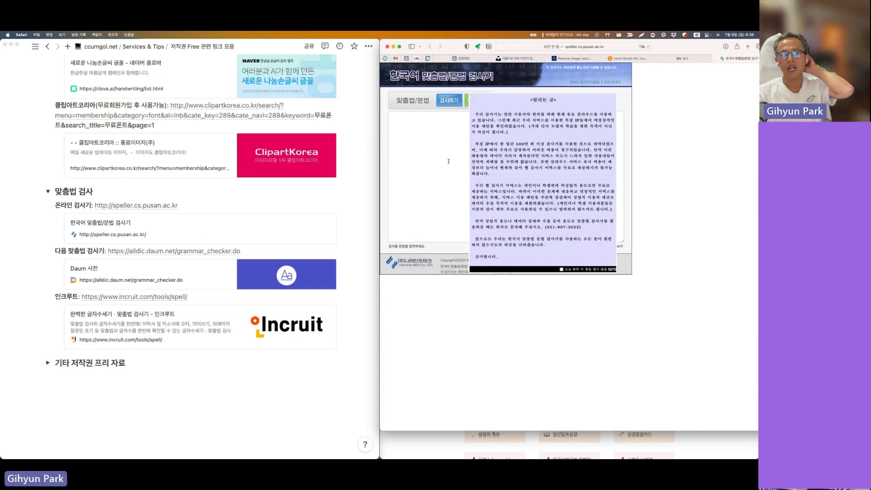
left_click(448, 161)
left_click(579, 270)
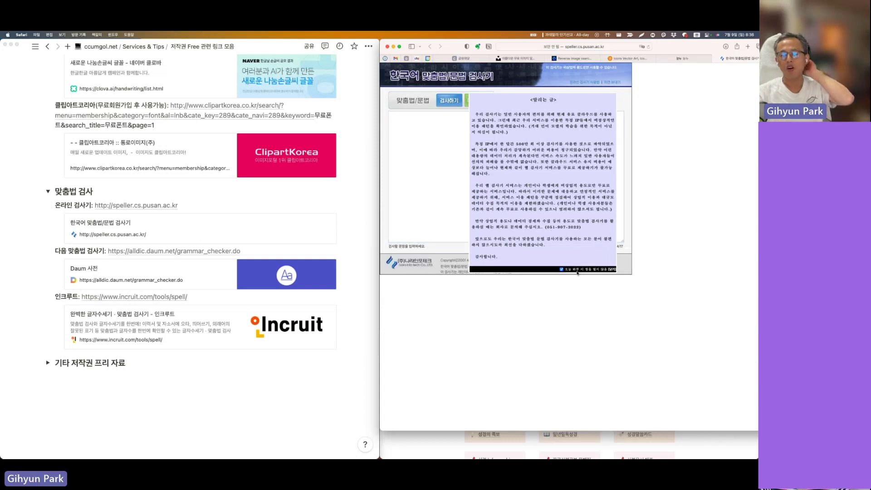
left_click(612, 270)
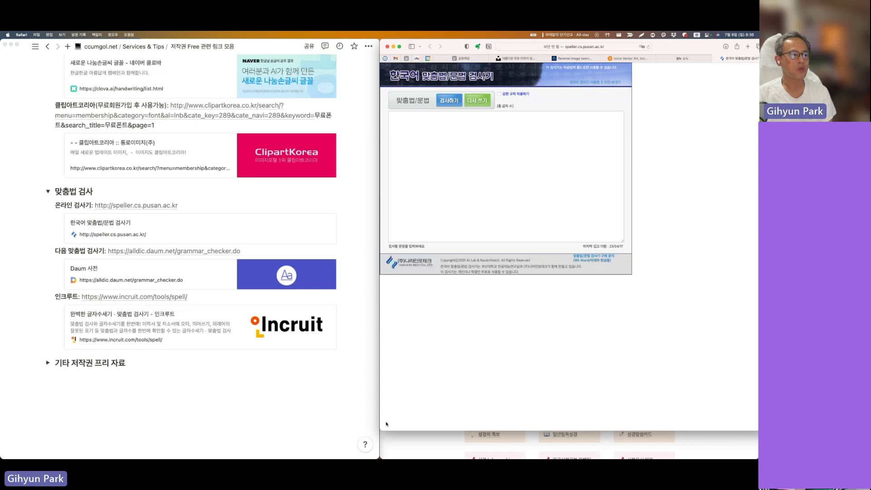
Return to the Notion link collection, expand 기타 저작권 프리 자료 and highlight the text 좌측 사이드바 '오디오 보관함'
left_click(13, 357)
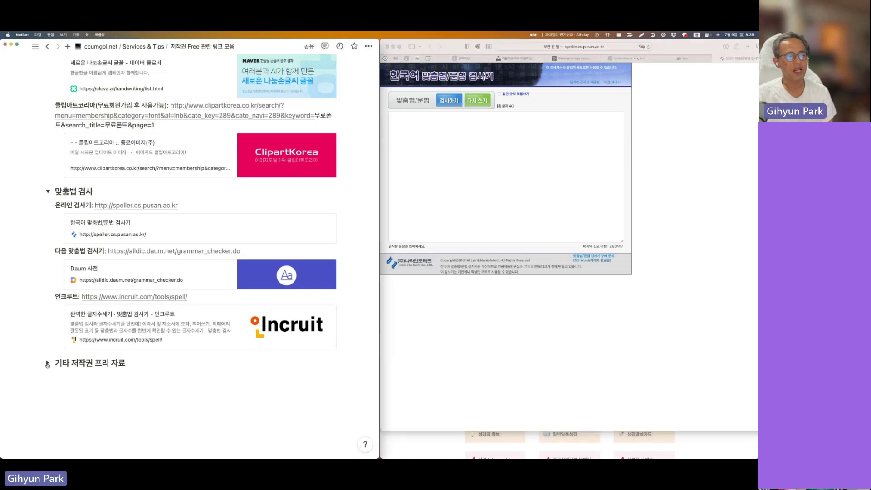
left_click(47, 363)
scroll(119, 377, "down", 3)
scroll(119, 377, "down", 5)
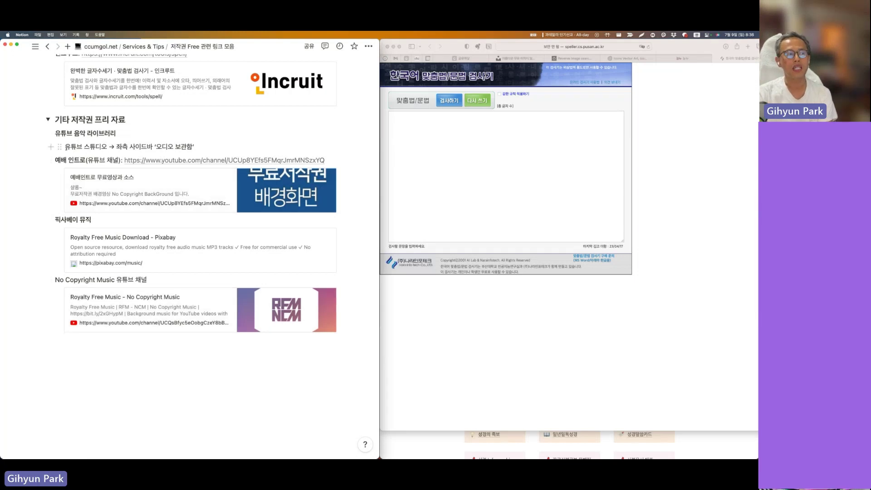
left_click_drag(114, 147, 199, 148)
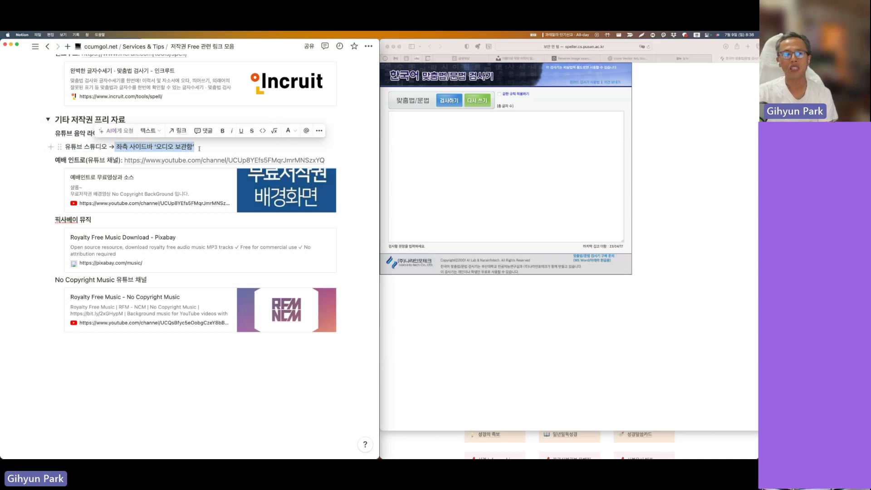
left_click(199, 148)
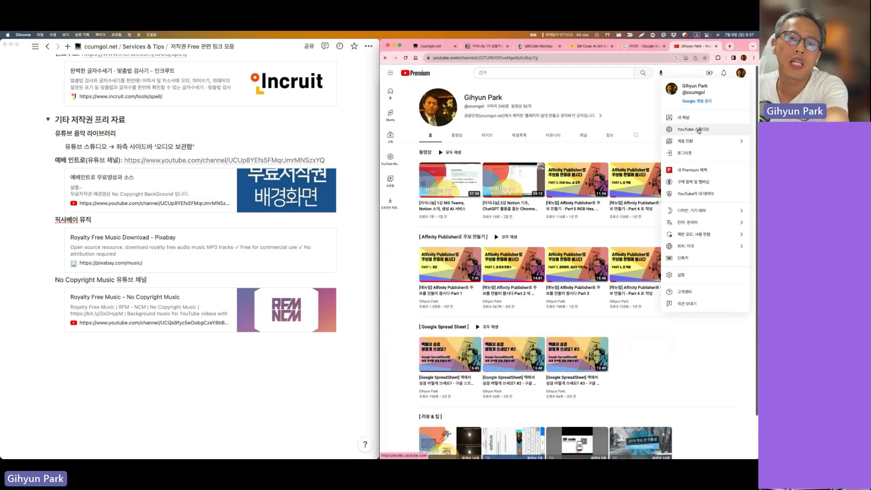
Open 오디오 보관함 in YouTube Studio, select the track Body of Water for preview and browse the list with 100 rows per page
left_click(693, 130)
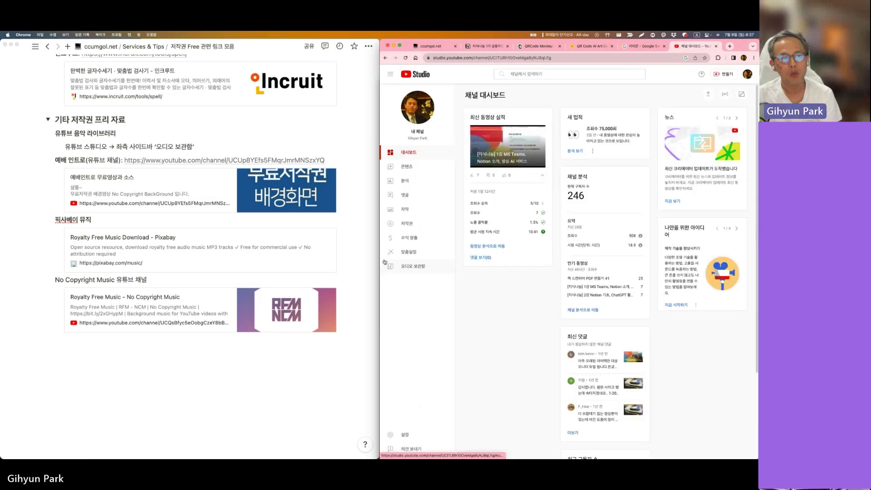
left_click(414, 268)
scroll(555, 250, "down", 1)
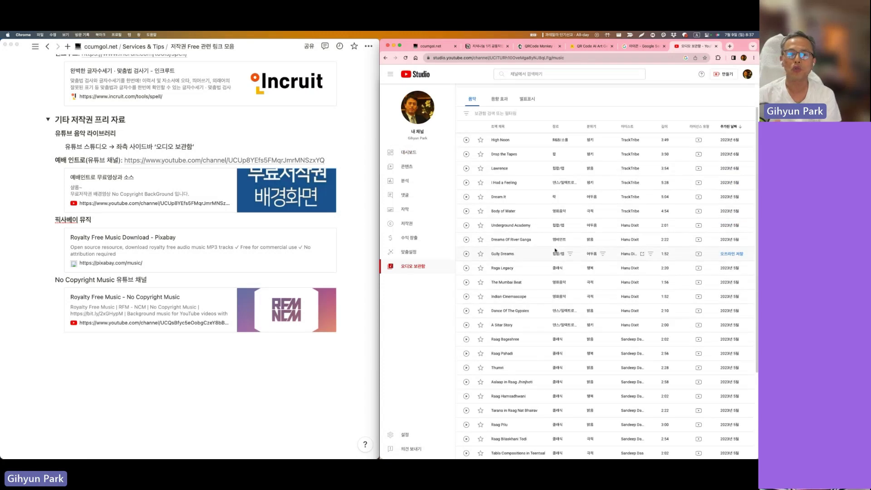
left_click(466, 211)
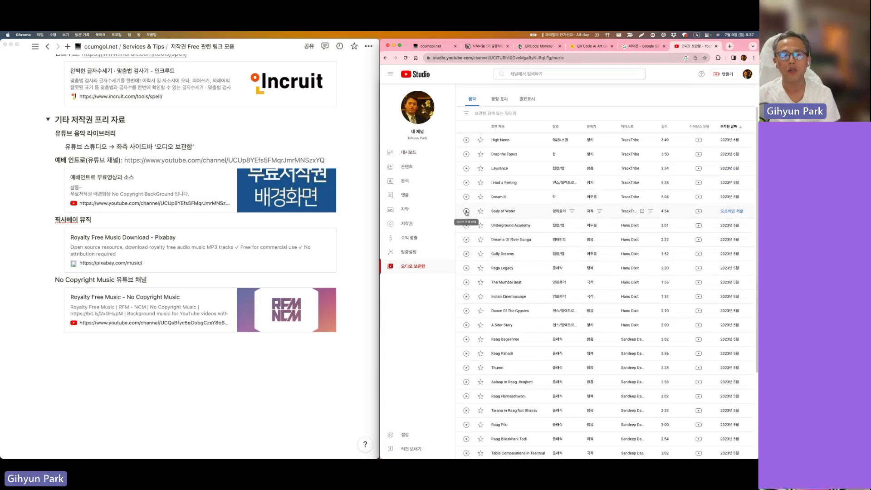
scroll(545, 268, "down", 5)
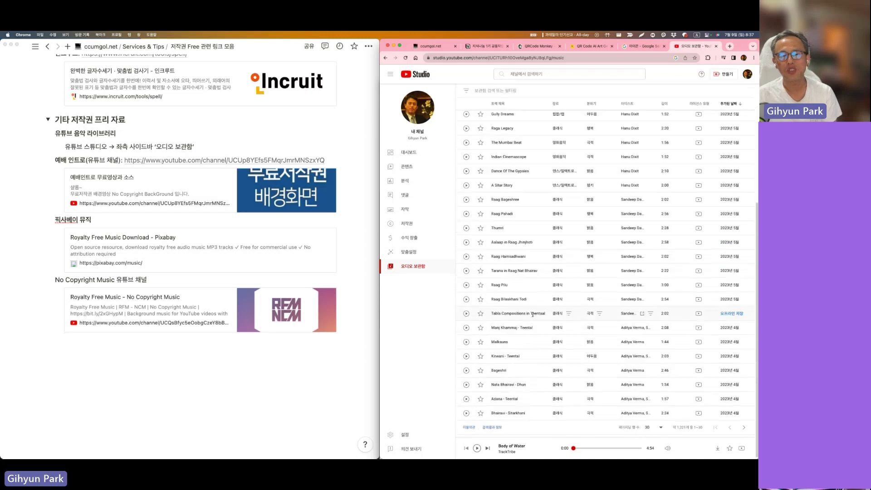
scroll(590, 363, "down", 10)
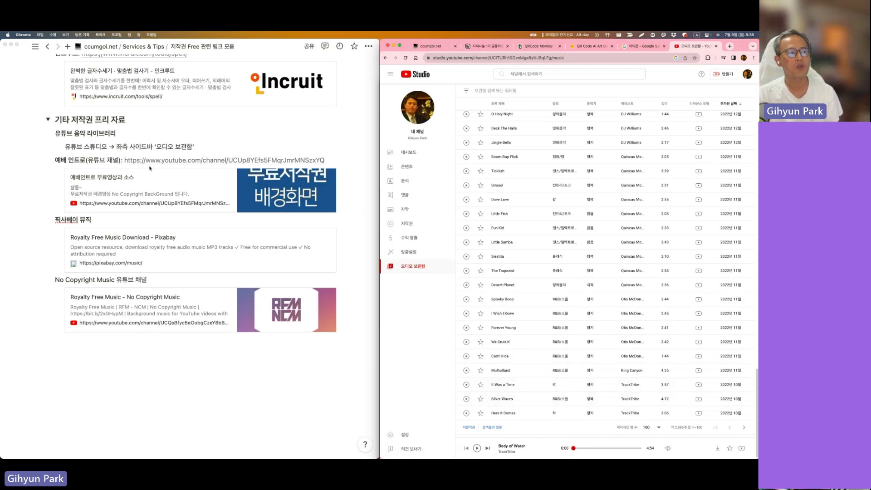
Open the 예배 인트로 YouTube channel link from Notion, play worship intro video 176 and pause it
left_click(150, 168)
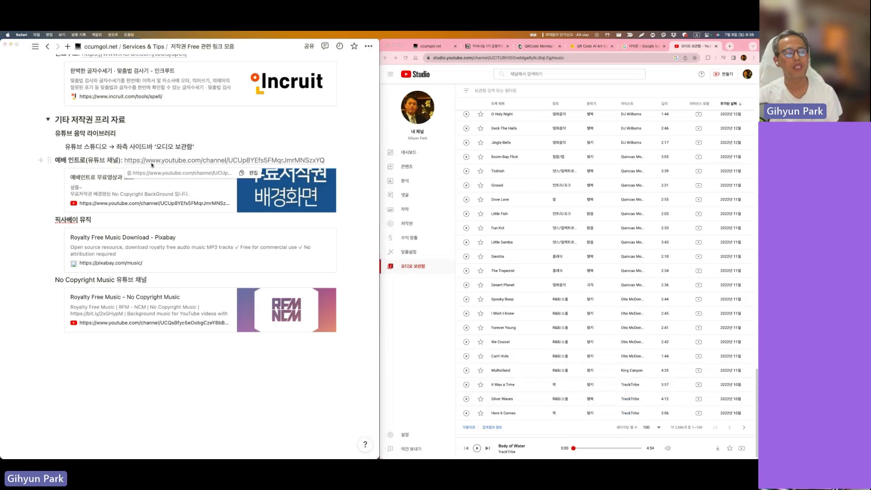
left_click(152, 163)
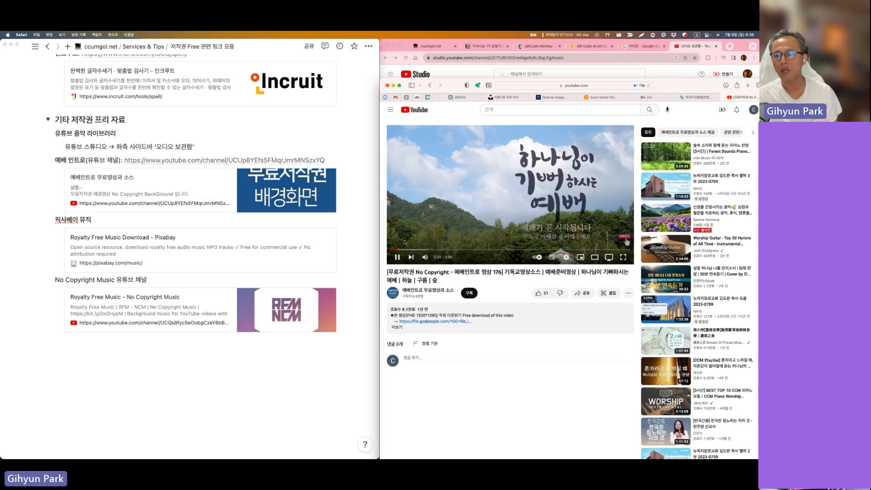
left_click(433, 244)
Go back from the link collection to the Notion lecture page and expand the 페이지 꾸미기 section
scroll(179, 226, "up", 10)
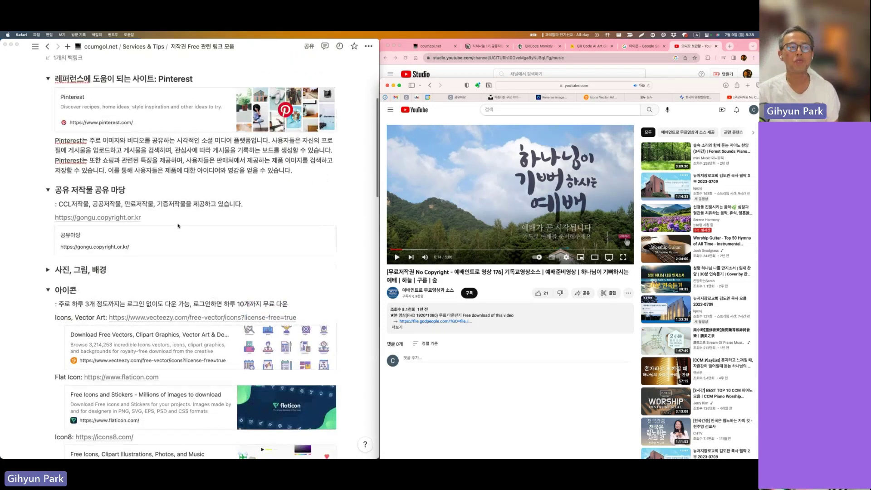
scroll(178, 226, "up", 4)
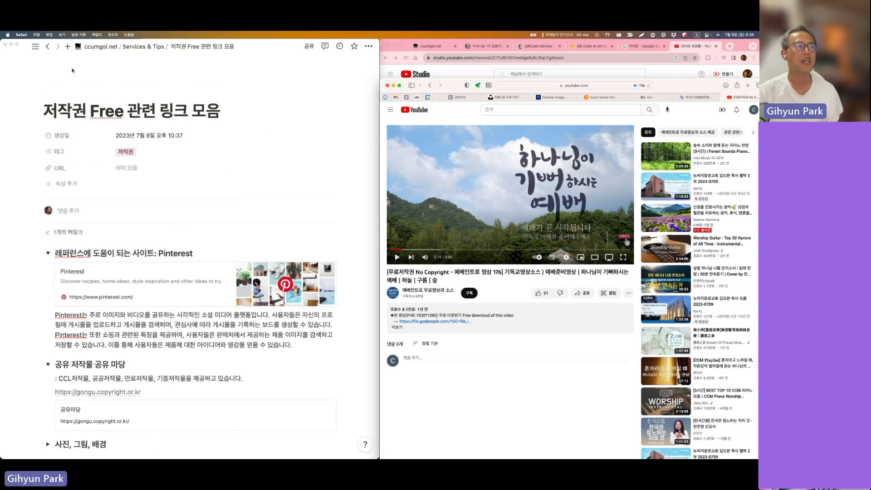
left_click(47, 48)
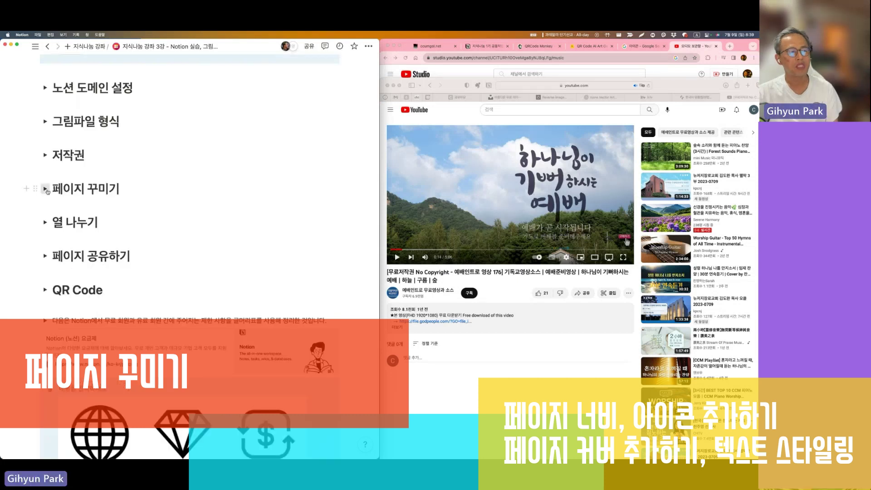
left_click(44, 188)
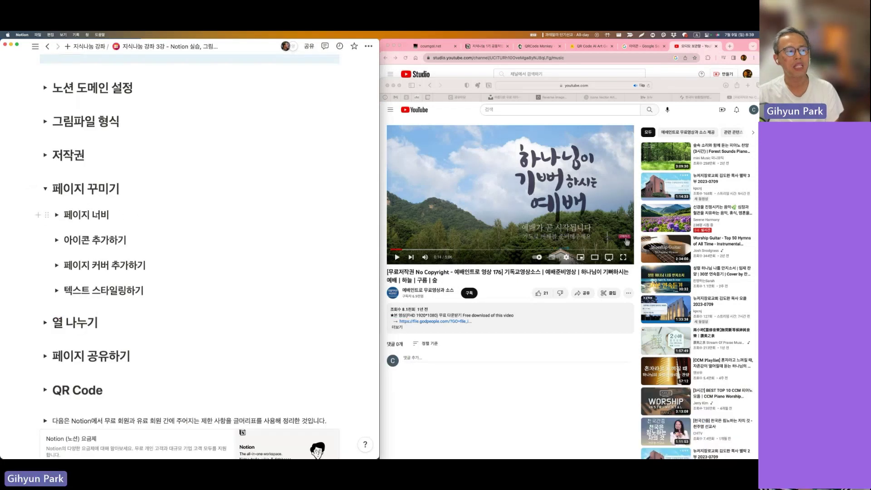
Show the ccumgol.net site in Chrome, widen the browser window and move it over the Notion window
left_click(583, 228)
key("super+1")
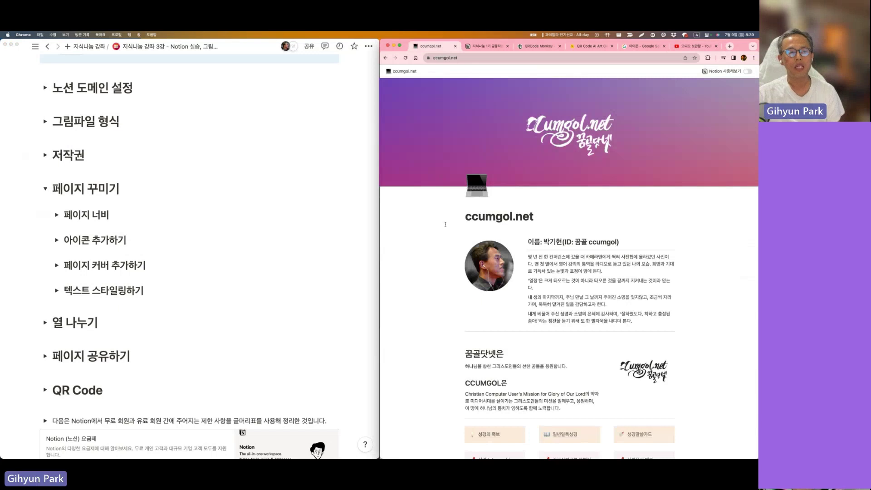
left_click_drag(380, 233, 114, 197)
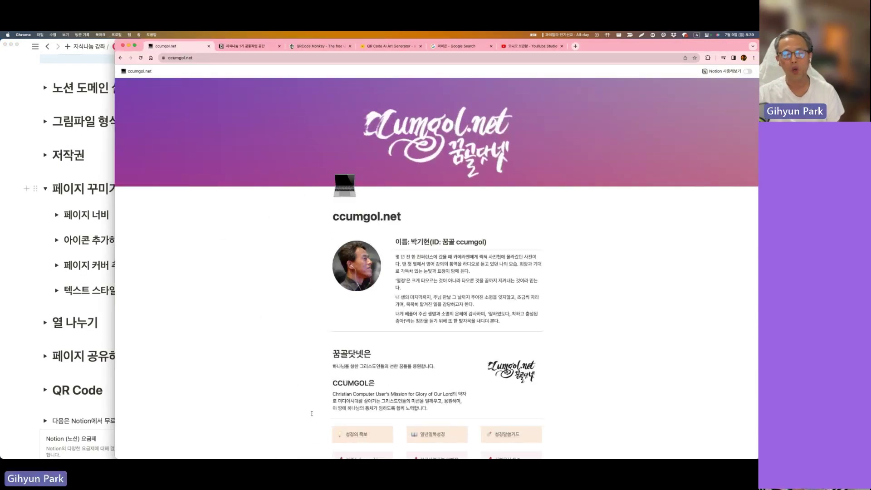
left_click_drag(626, 46, 551, 46)
Look through the ccumgol.net page's 글모음, 성경 Infographic, 컴퓨터 관련 팁 and AI sections at the default width
scroll(311, 322, "down", 10)
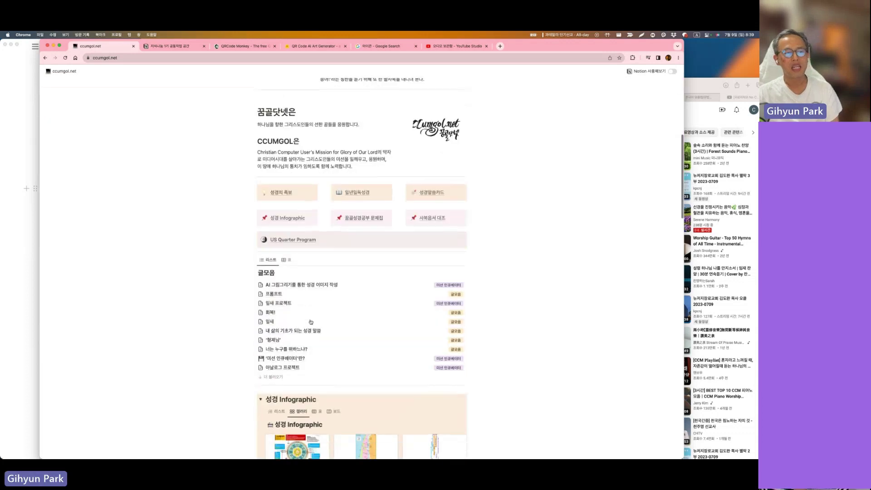
scroll(311, 323, "down", 5)
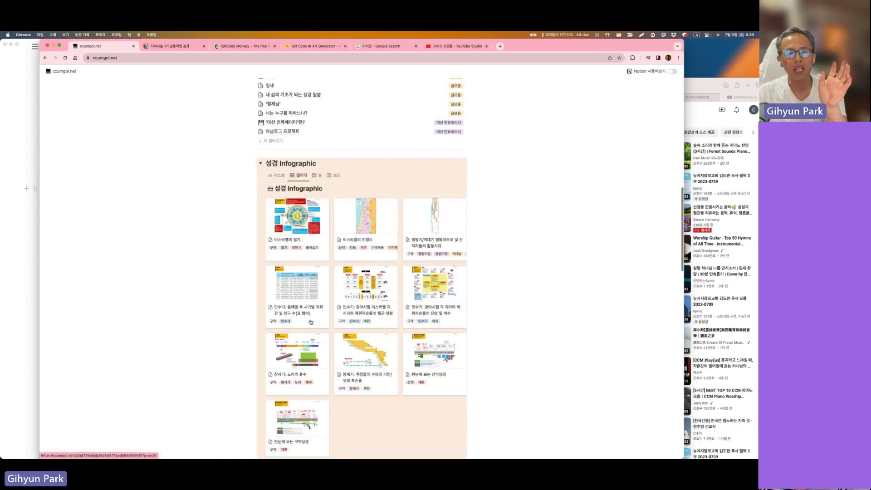
scroll(311, 322, "down", 1)
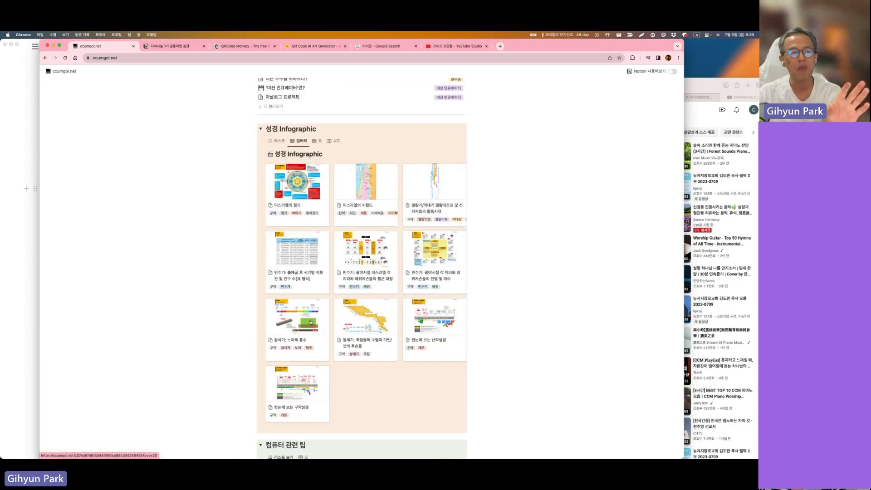
scroll(311, 322, "down", 3)
scroll(311, 322, "down", 8)
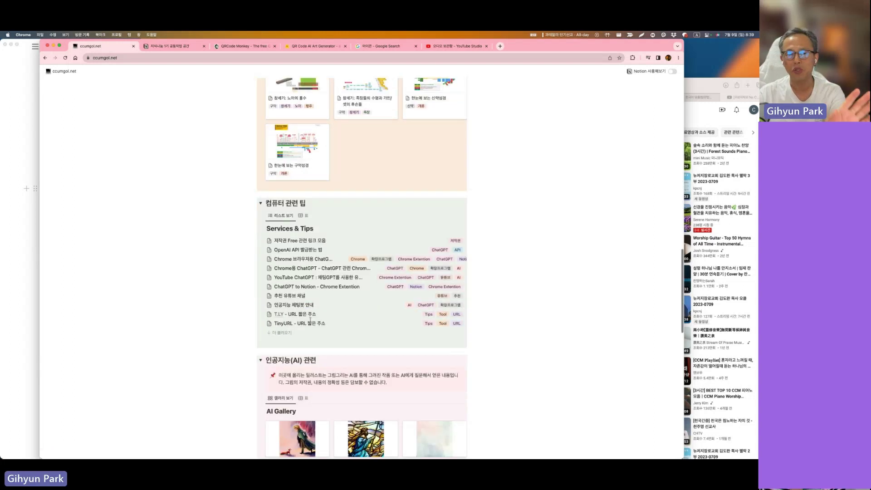
scroll(311, 323, "up", 10)
Turn on 전체 너비 for the ccumgol.net page in Notion and return to its published site in Chrome
key("super+Tab")
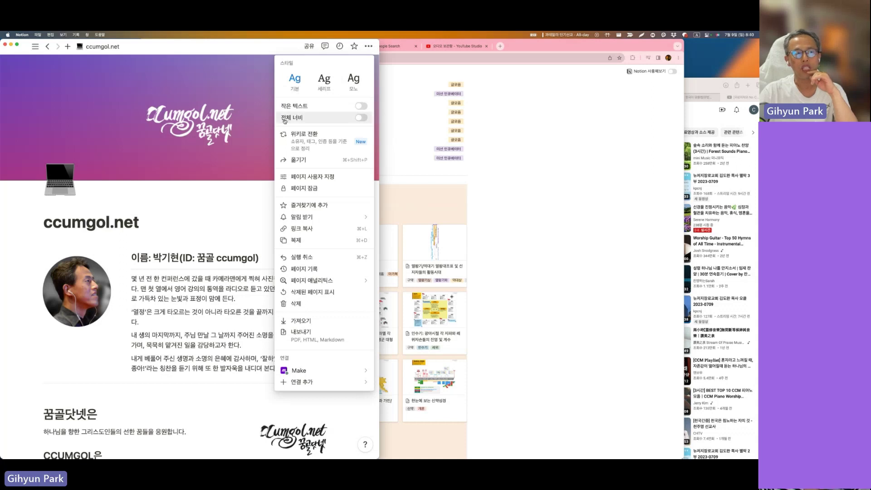
left_click(362, 119)
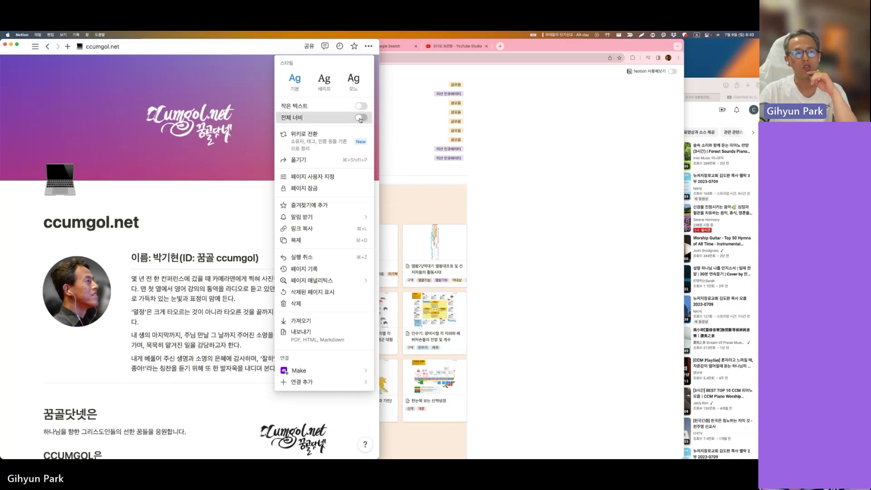
left_click(668, 135)
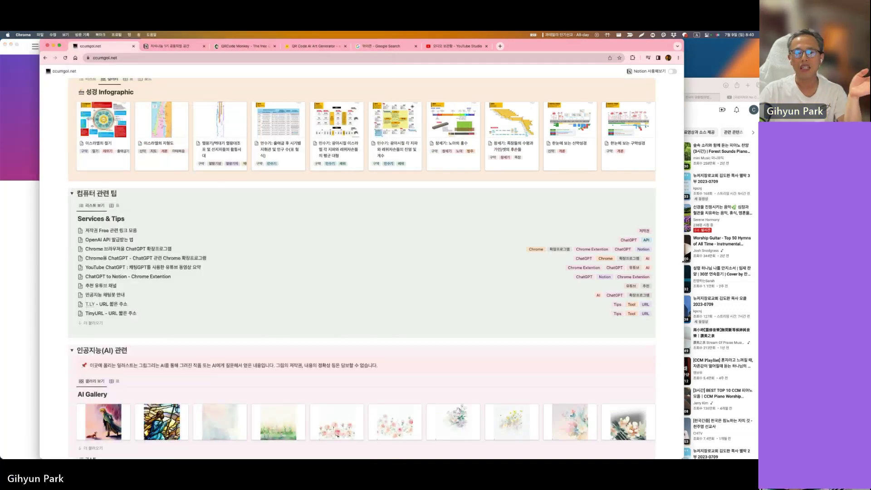
Widen the browser window further and examine how the ccumgol.net sections fill the full page width
left_click_drag(684, 267, 750, 267)
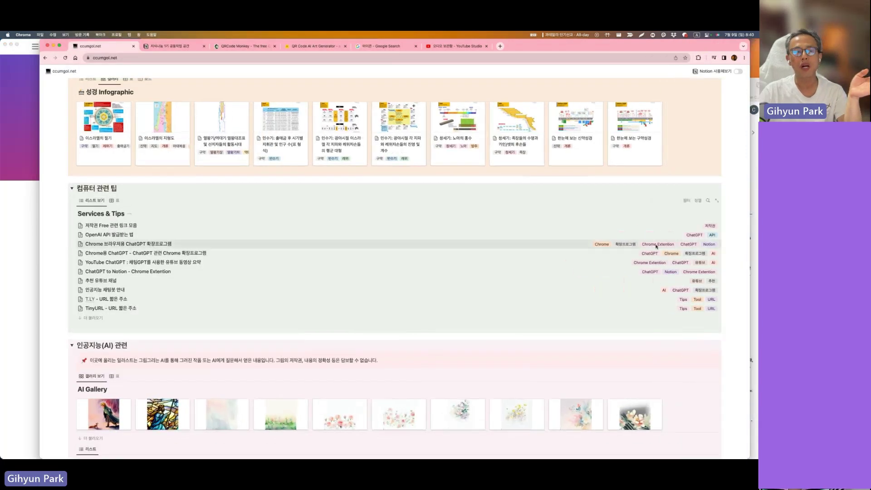
scroll(656, 245, "up", 15)
scroll(656, 245, "down", 3)
scroll(656, 245, "down", 1)
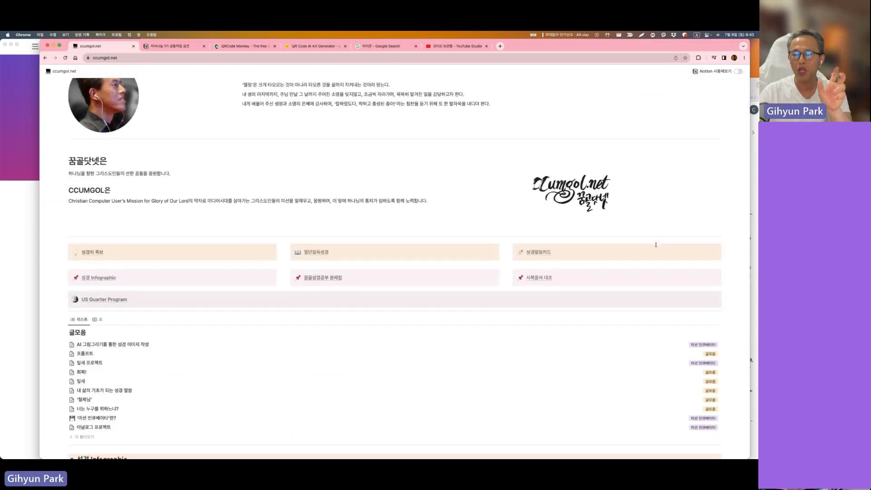
scroll(656, 245, "down", 3)
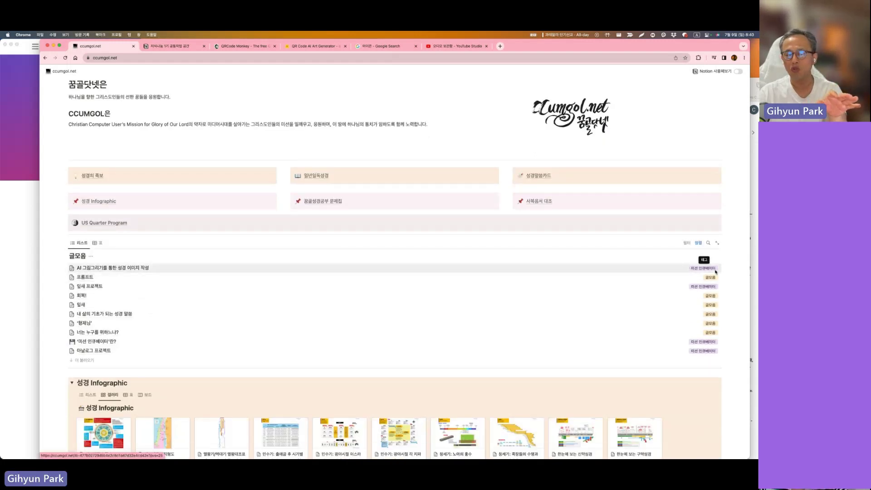
scroll(501, 309, "down", 3)
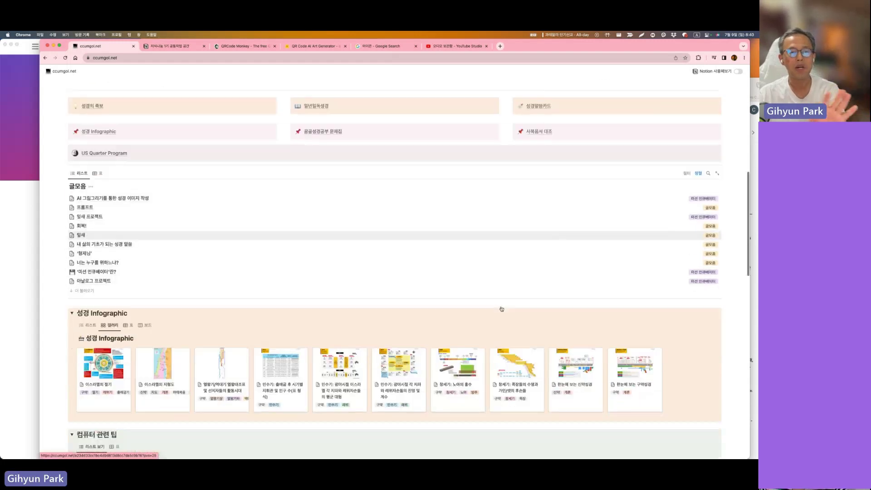
scroll(502, 309, "down", 3)
scroll(501, 308, "up", 4)
scroll(501, 308, "up", 3)
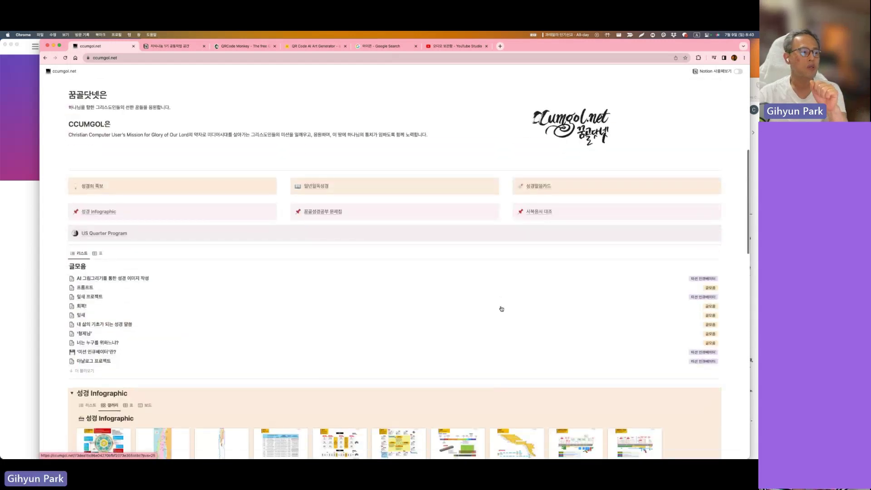
Switch to Notion, look through the 예수님의 행적을 기준으로 한 사복음서 대조 table and narrow the window
key("super+Tab")
scroll(572, 310, "down", 3)
scroll(572, 310, "down", 10)
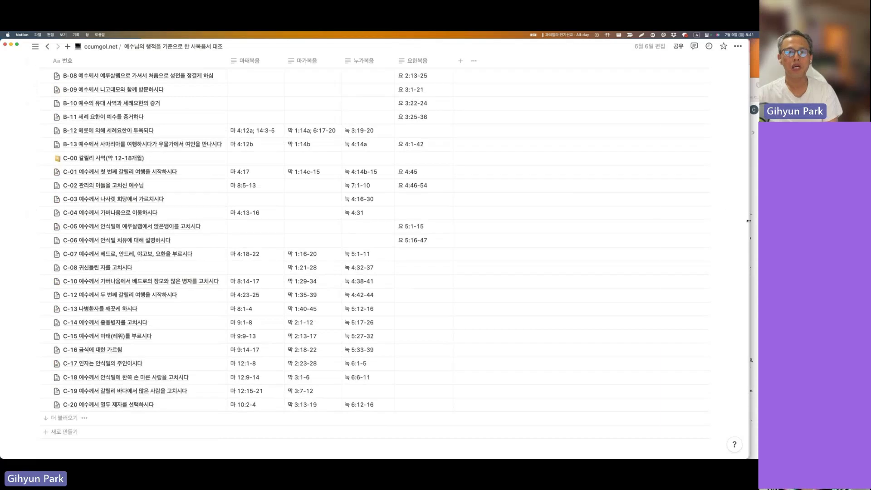
left_click_drag(748, 220, 663, 220)
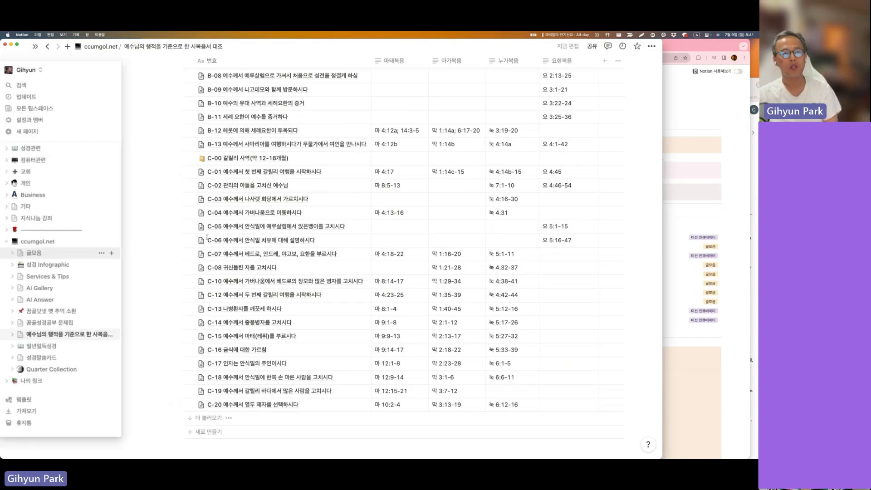
Widen the window, return to the ccumgol.net page and turn off its 전체 너비 option
left_click_drag(662, 263, 694, 263)
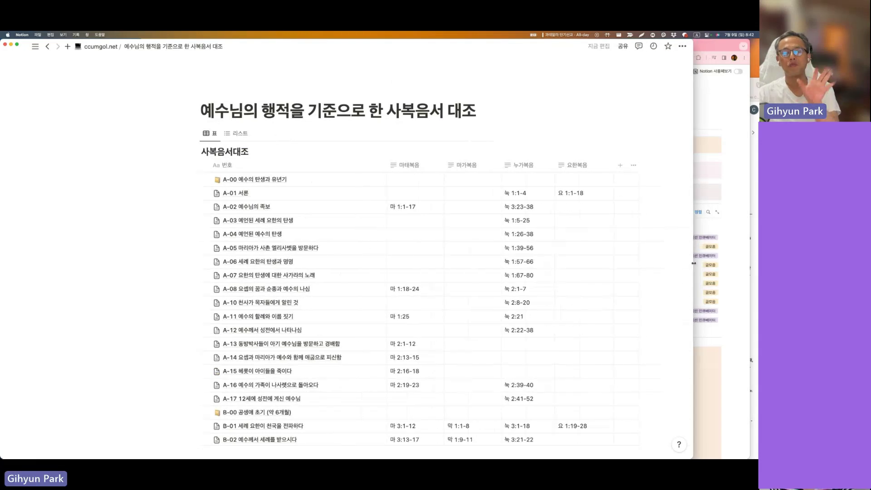
left_click(682, 46)
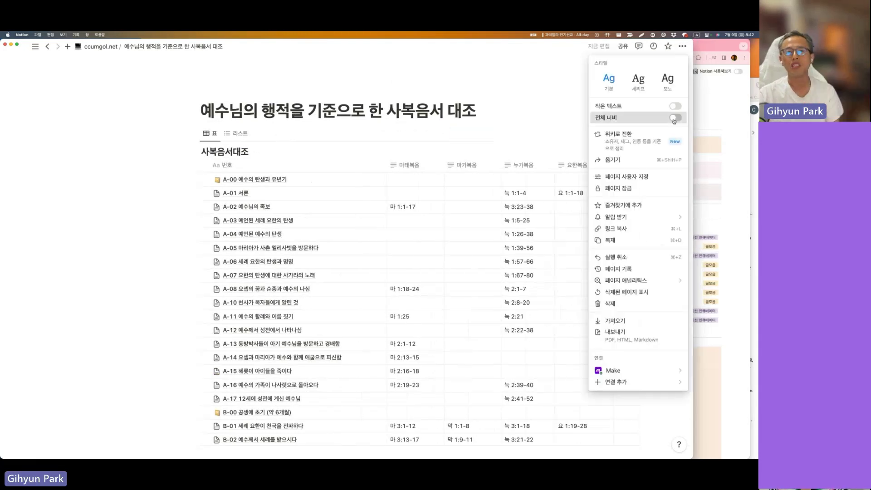
left_click(675, 117)
left_click(457, 61)
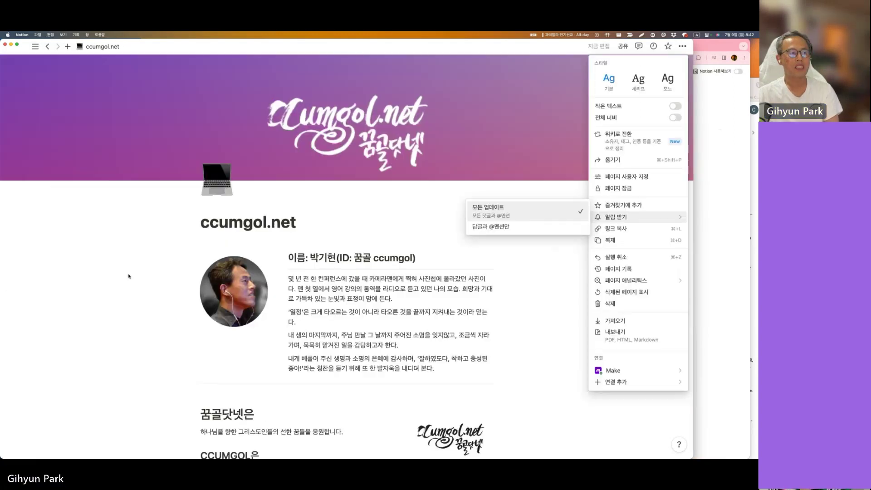
left_click(115, 272)
Look through the ccumgol.net page at the default width, from 글모음 down to 꿈골 자료 업데이트/작업중
scroll(115, 272, "down", 15)
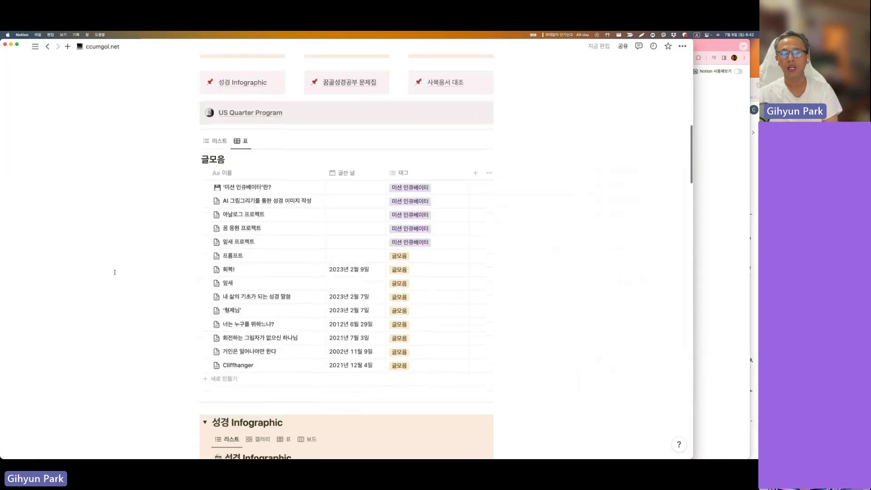
scroll(115, 272, "down", 15)
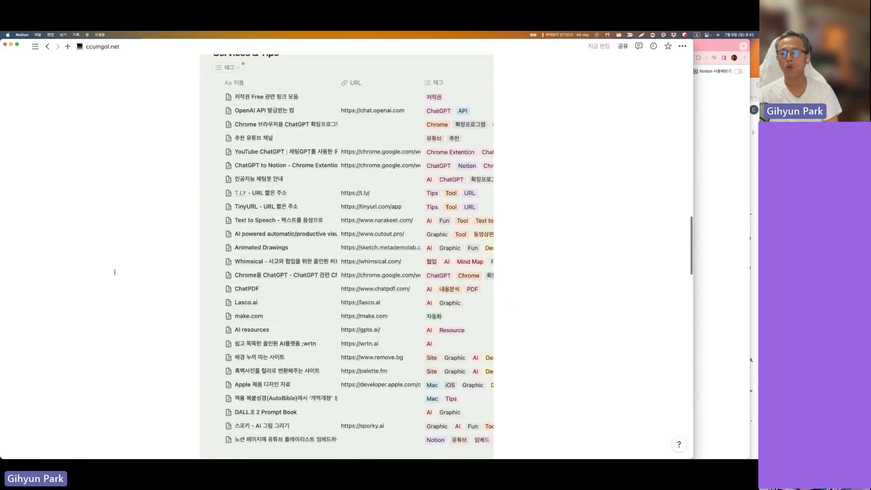
scroll(115, 272, "down", 20)
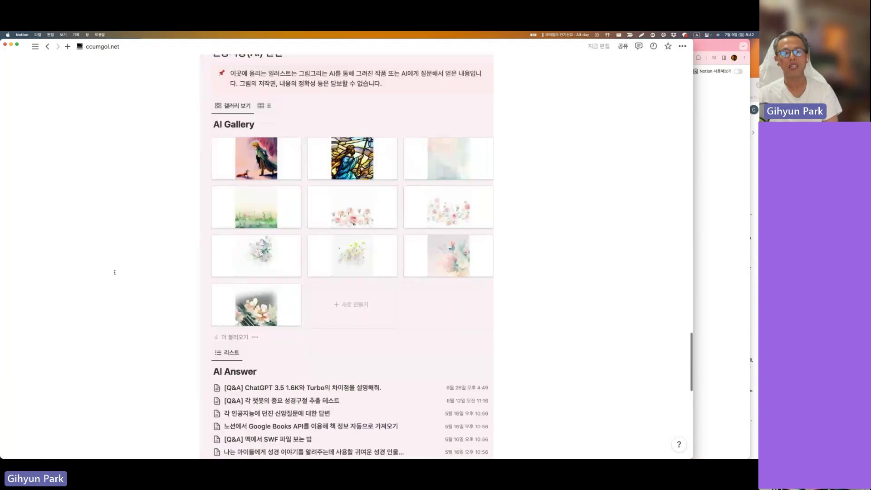
scroll(114, 273, "down", 2)
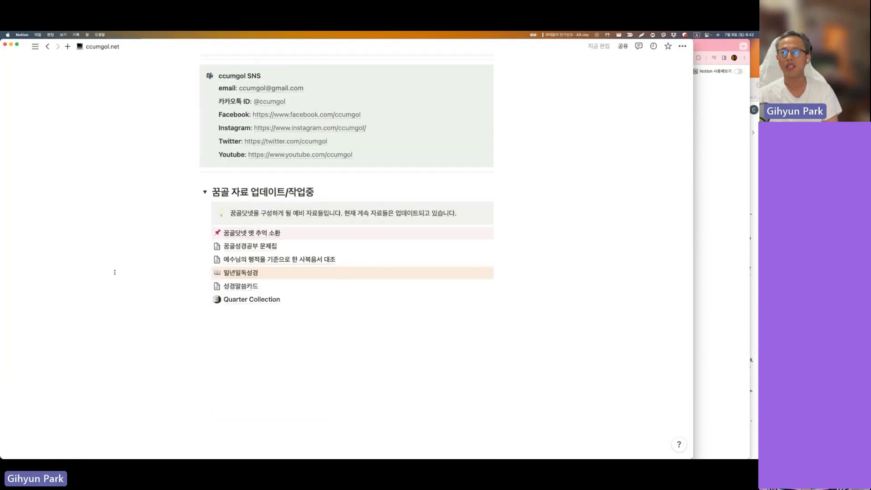
Try the 세리프 font style and the 작은 텍스트 option on the ccumgol.net page, restoring the 기본 font and regular text size
left_click(682, 45)
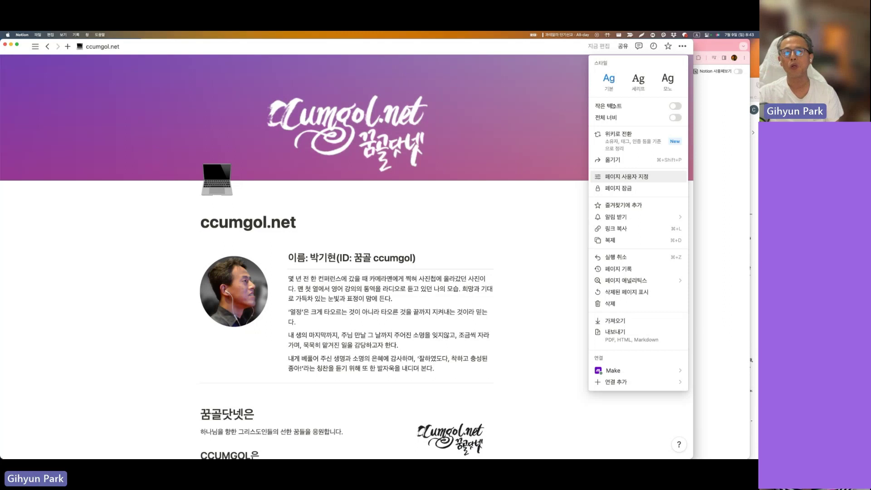
left_click(644, 85)
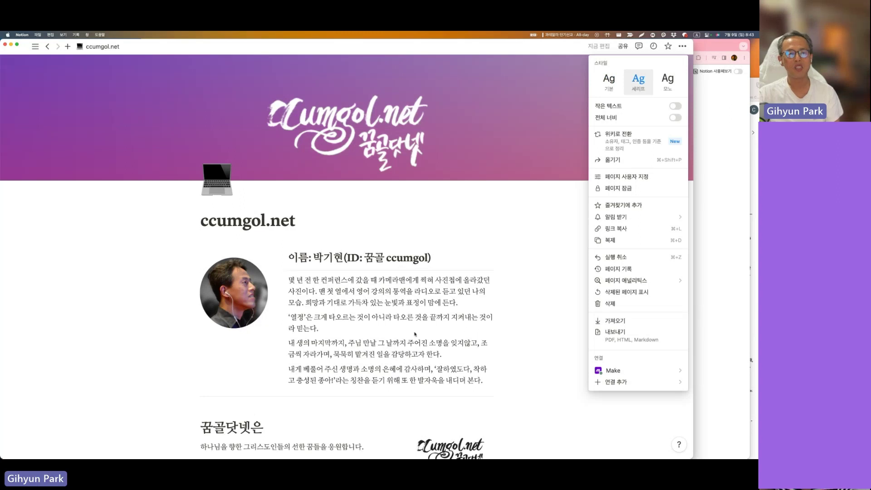
left_click(610, 82)
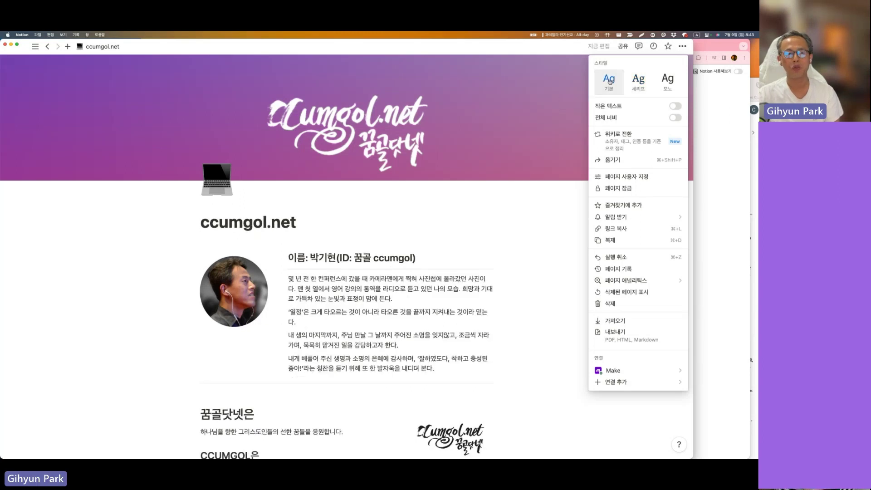
left_click(676, 106)
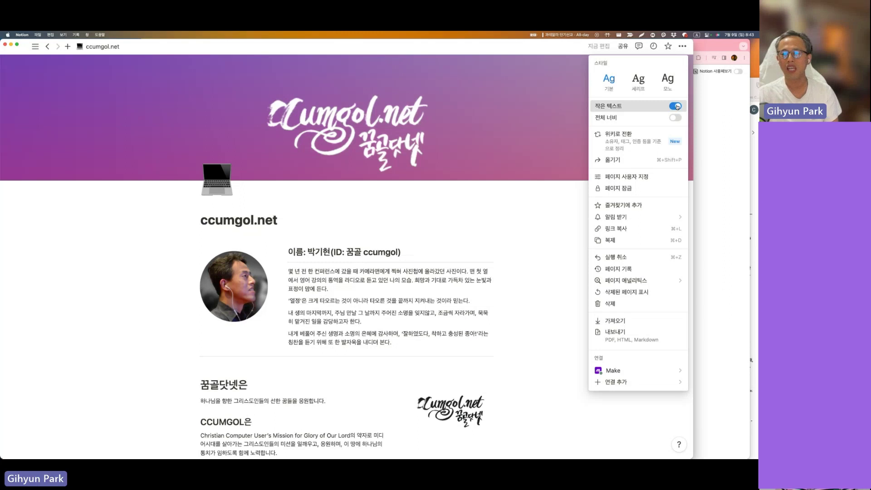
left_click(677, 106)
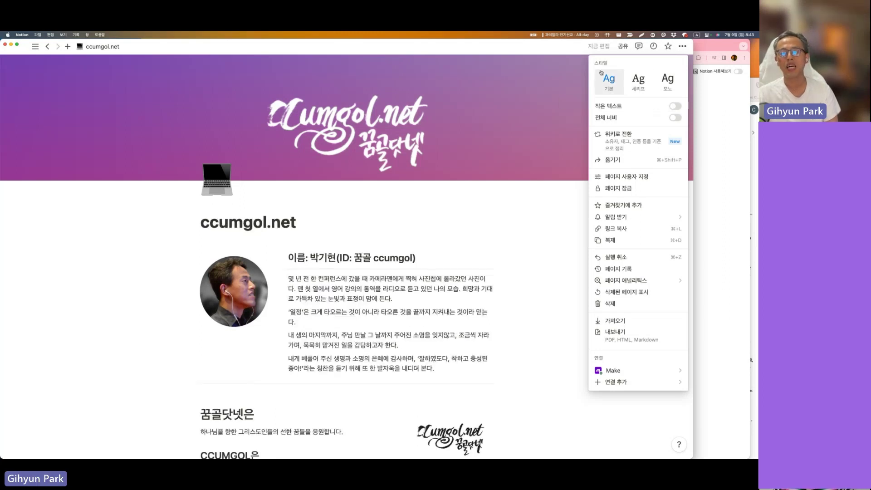
scroll(647, 86, "down", 2)
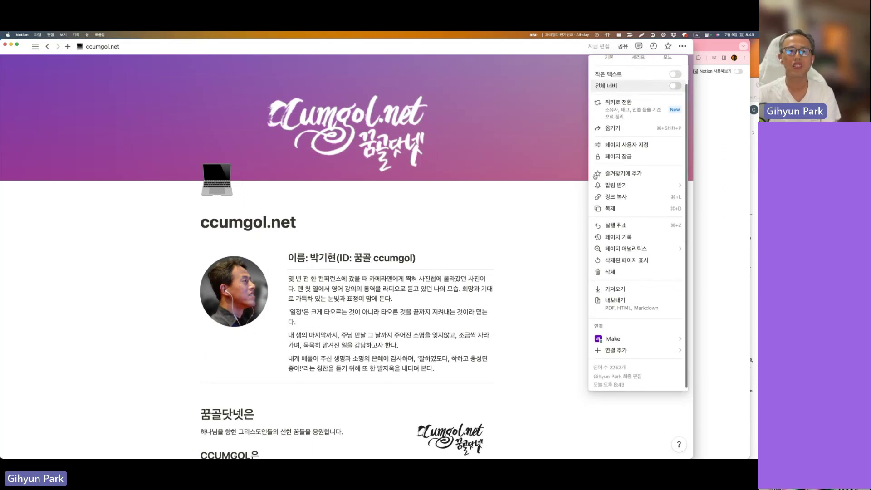
mouse_move(627, 186)
left_click(572, 257)
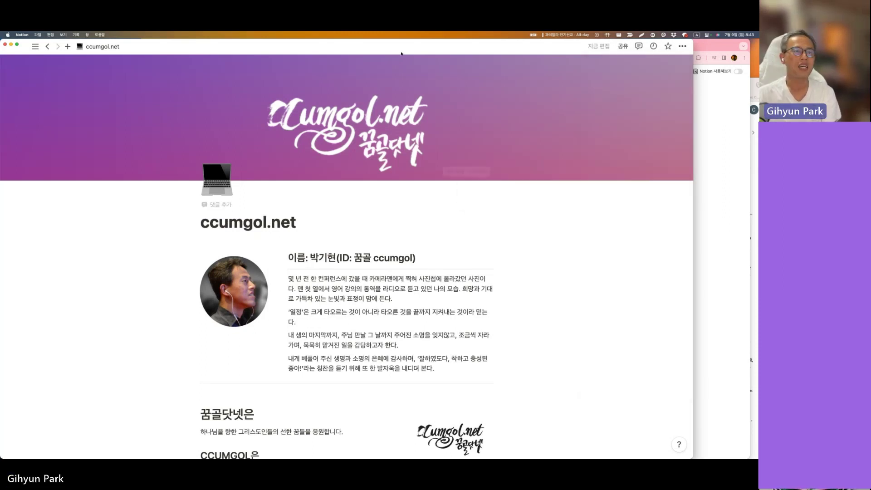
Compare the top of the 지식나눔 강좌 3강 page with the 2강 page, and return to their parent 지식나눔 강좌
key("super+grave")
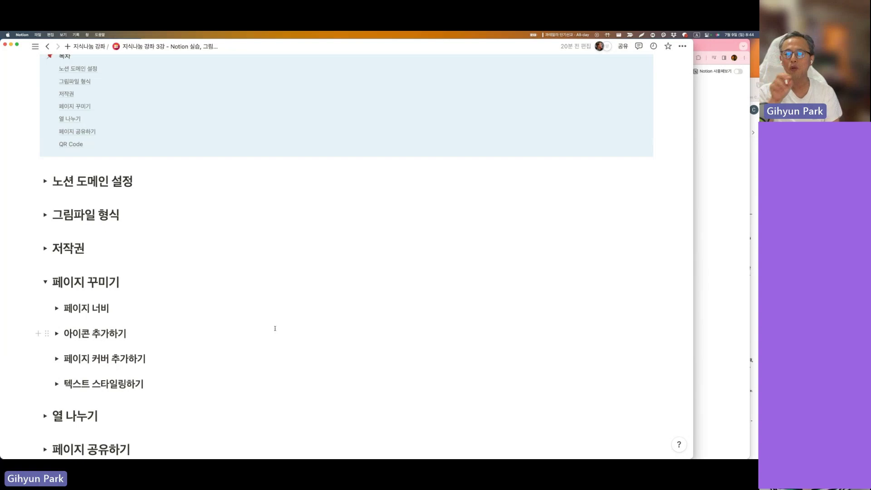
scroll(265, 247, "up", 5)
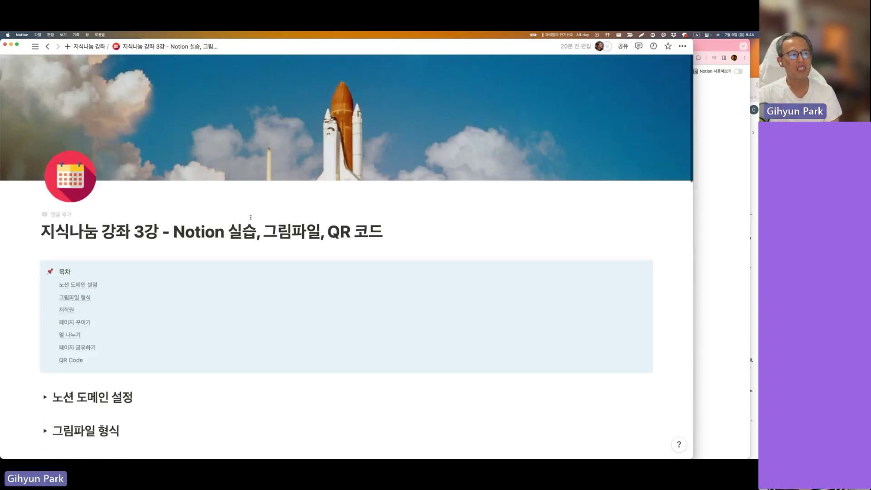
left_click(90, 46)
left_click(262, 160)
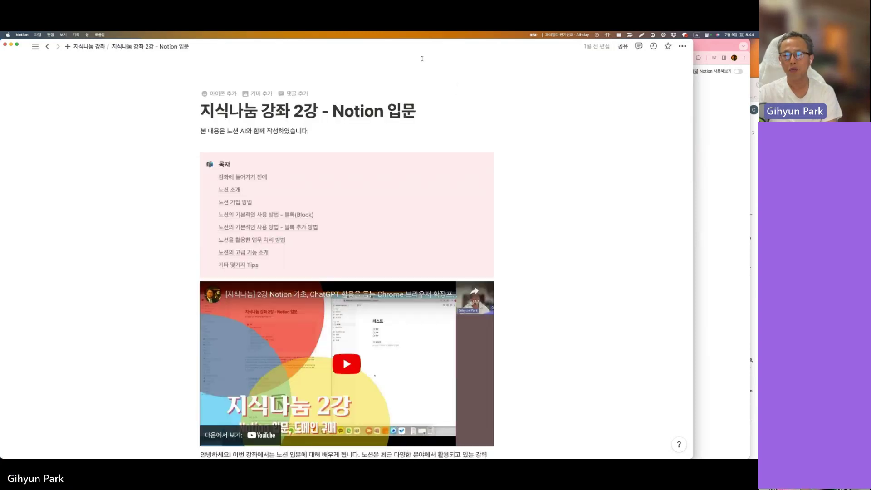
key("super+bracketleft")
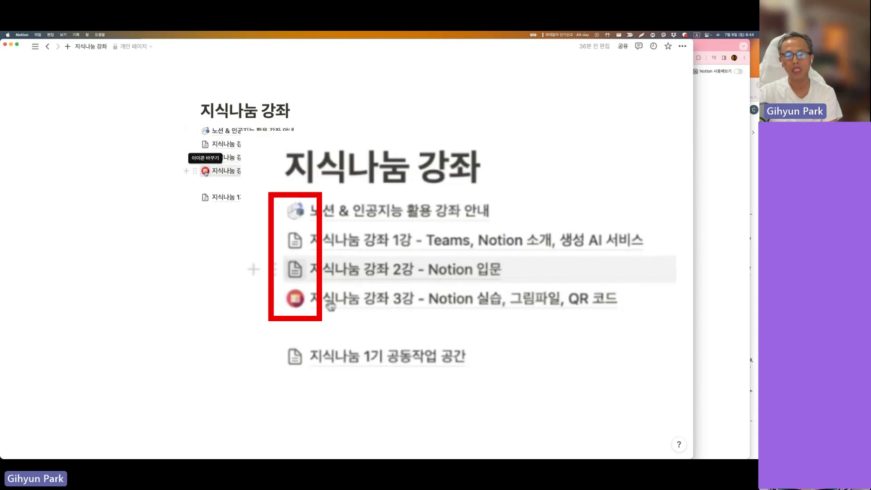
Examine where the 3강 page's icon appears: in the 지식나눔 강좌 list, on the page itself and in the page tree with ccumgol.net collapsed
left_click(205, 173)
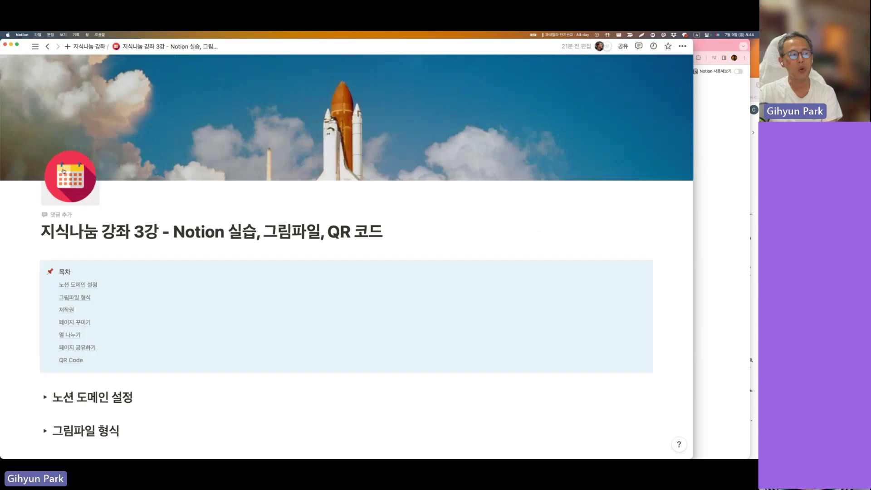
left_click(89, 46)
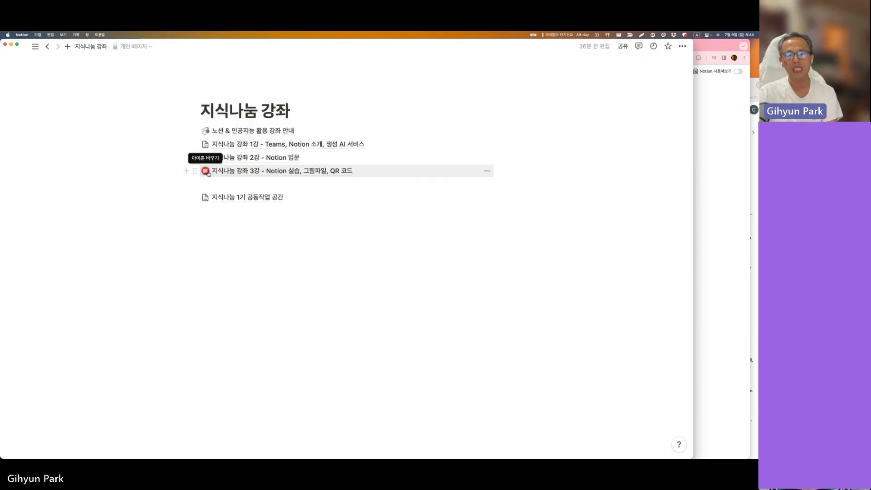
left_click(249, 171)
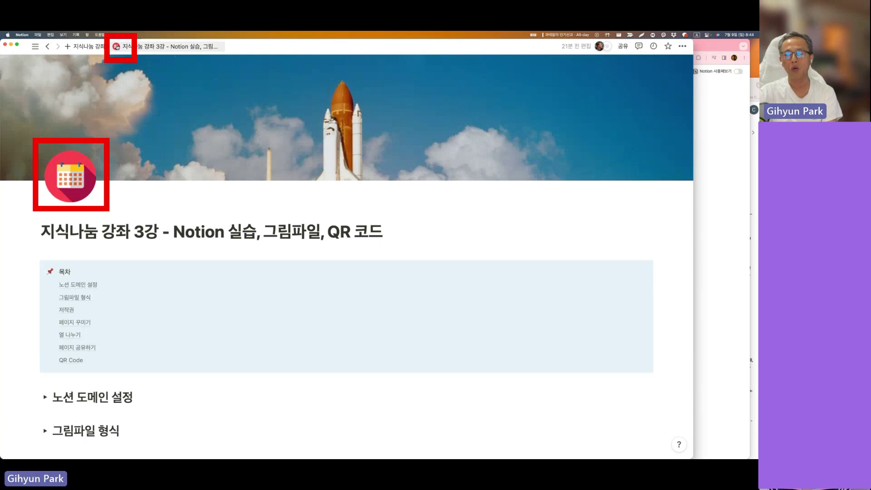
left_click(35, 46)
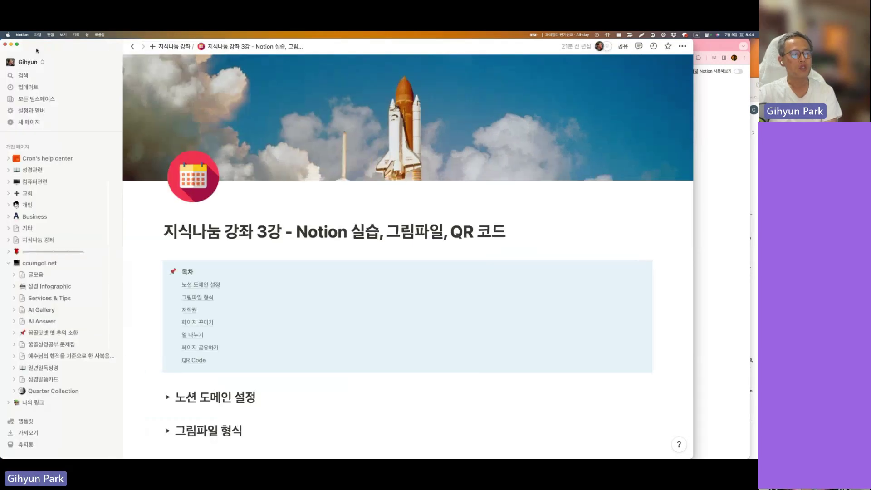
left_click(9, 266)
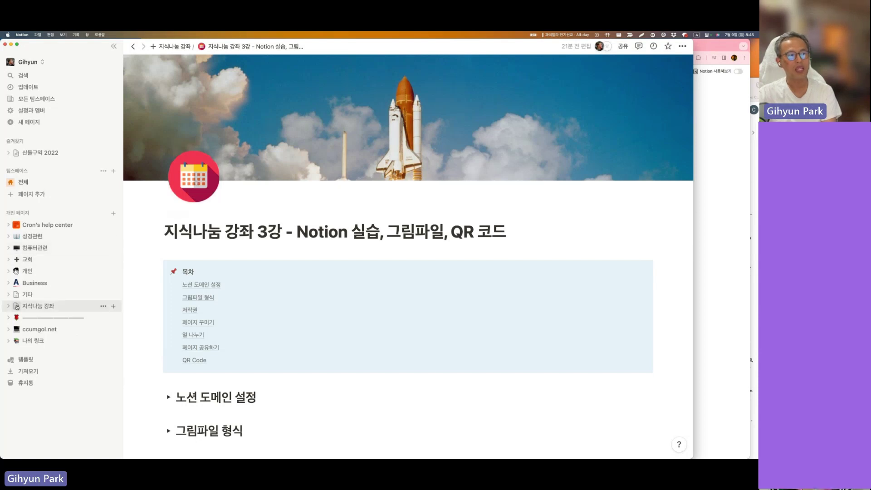
Open the 지식나눔 강좌 2강 - Notion 입문 page and give it a garlic emoji as its page icon
left_click(174, 46)
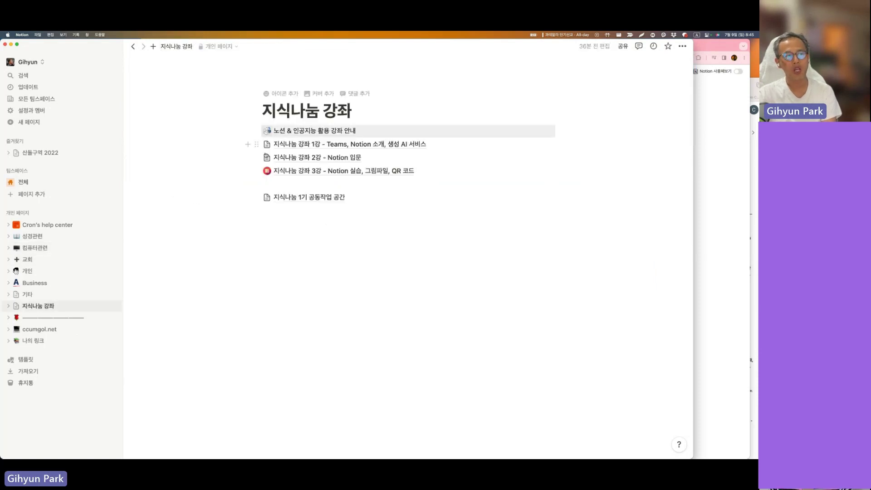
left_click(292, 175)
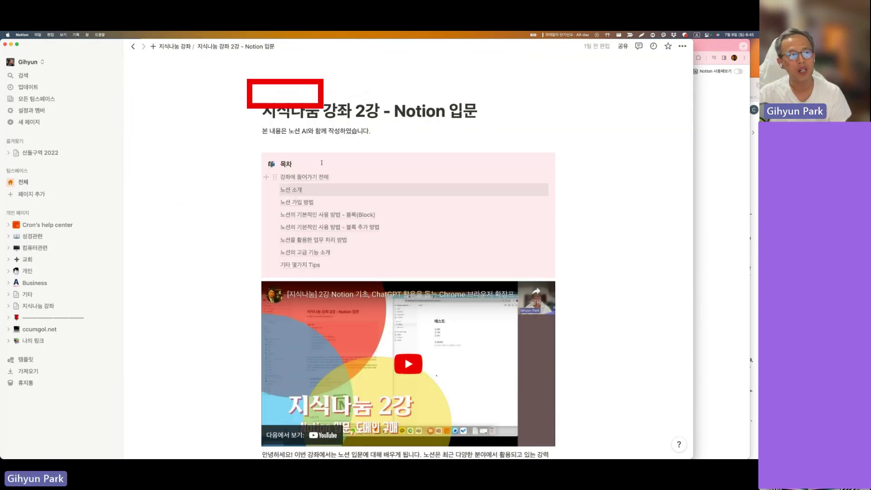
mouse_move(314, 119)
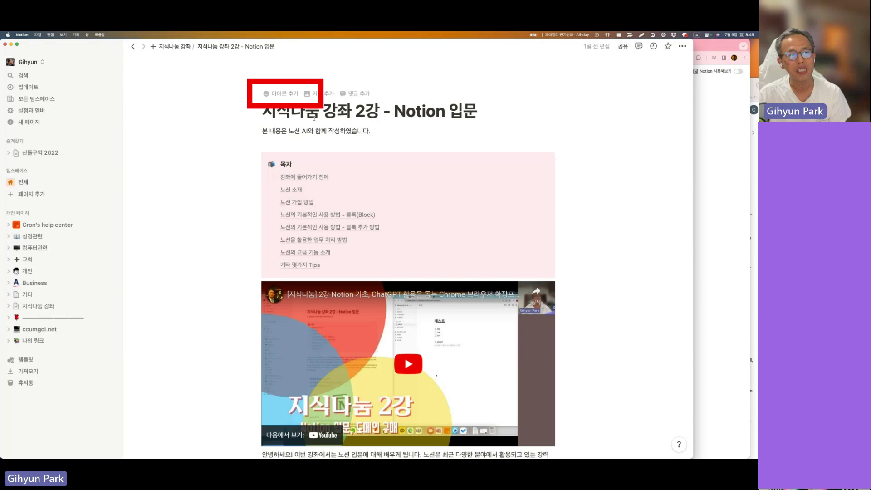
left_click(284, 96)
left_click(280, 109)
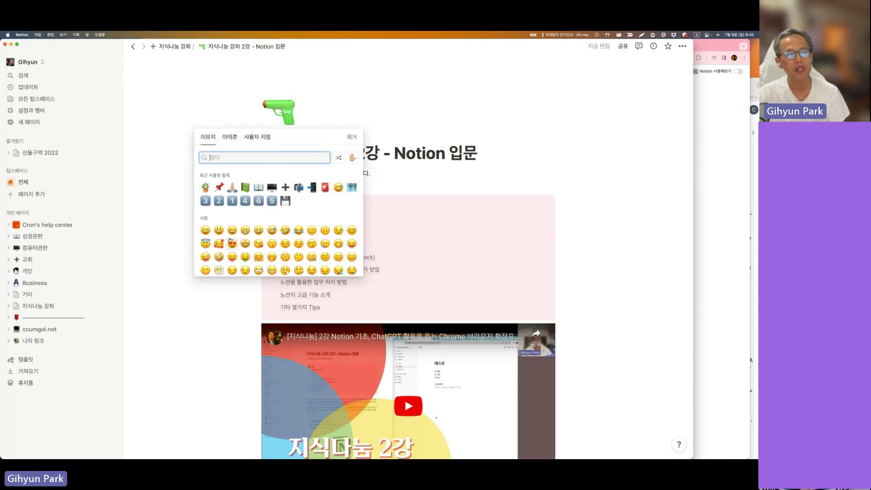
scroll(231, 240, "down", 15)
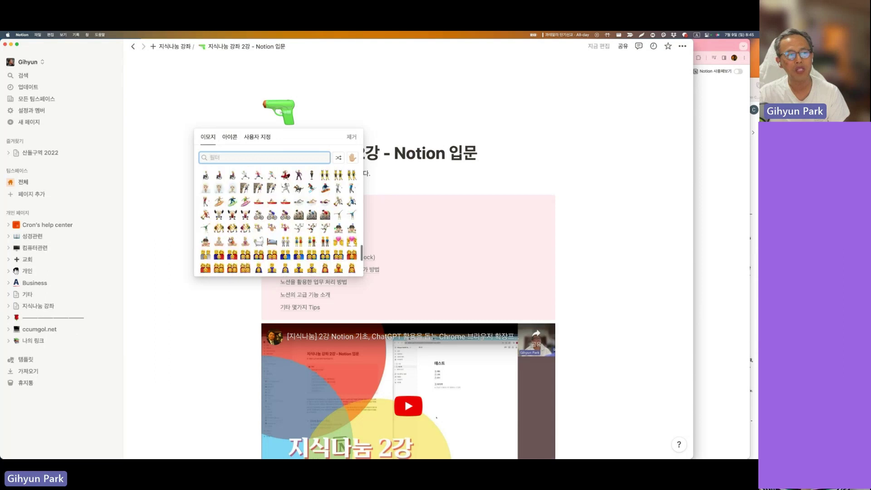
scroll(231, 240, "down", 10)
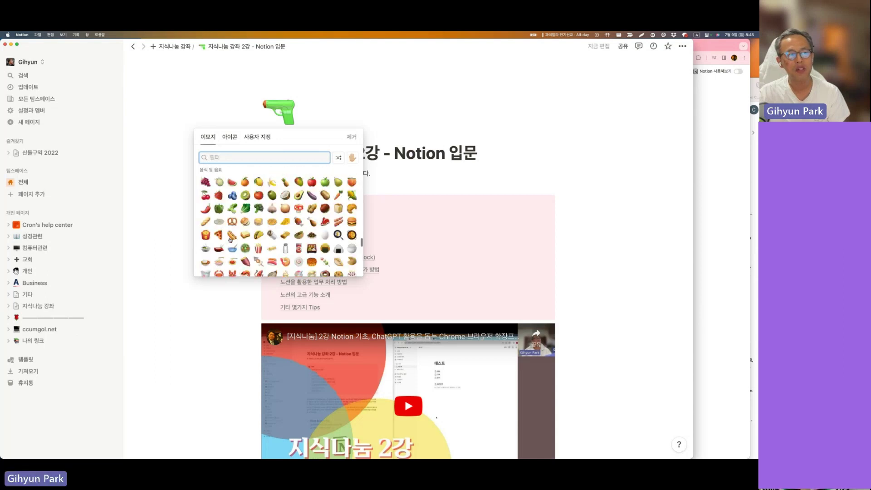
scroll(230, 239, "up", 2)
left_click(273, 230)
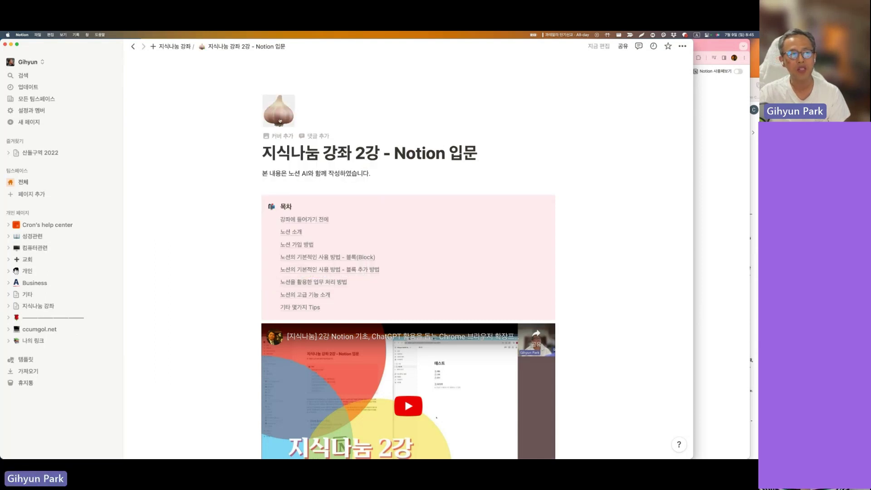
Replace the 2강 page's emoji with the tooth symbol from the 아이콘 collection
left_click(279, 112)
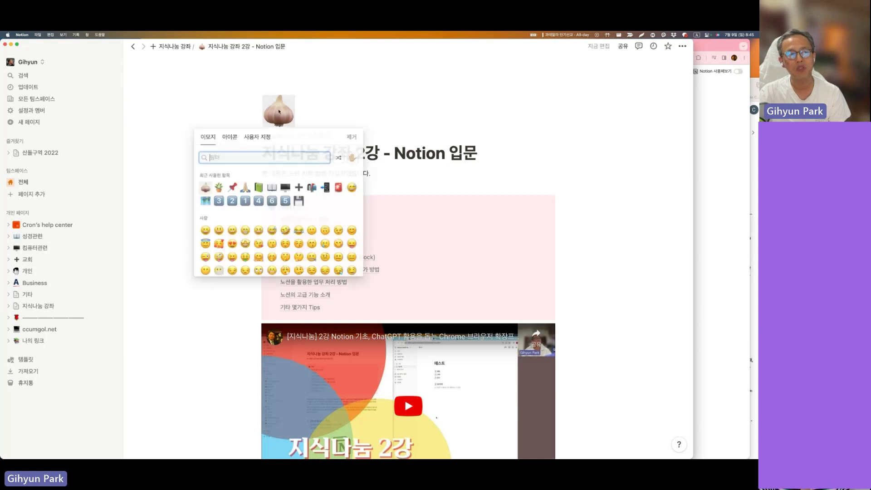
left_click(230, 137)
scroll(259, 203, "down", 10)
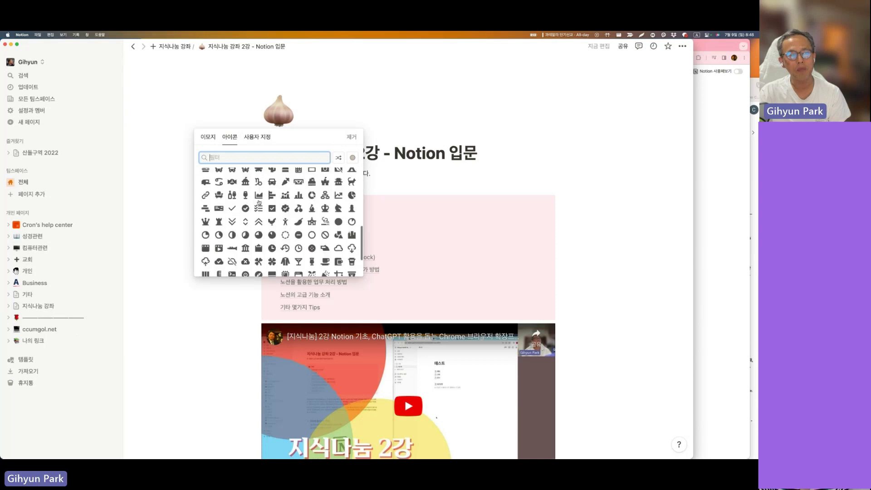
scroll(258, 203, "down", 10)
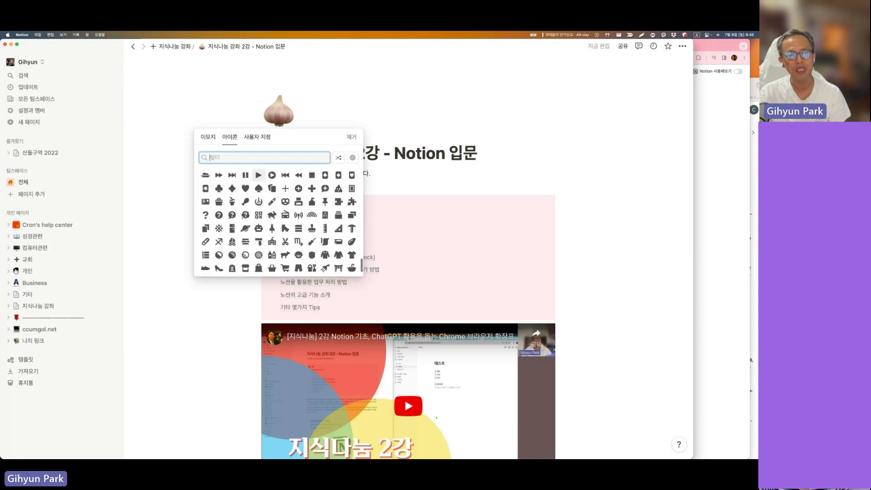
scroll(282, 195, "down", 5)
mouse_move(298, 214)
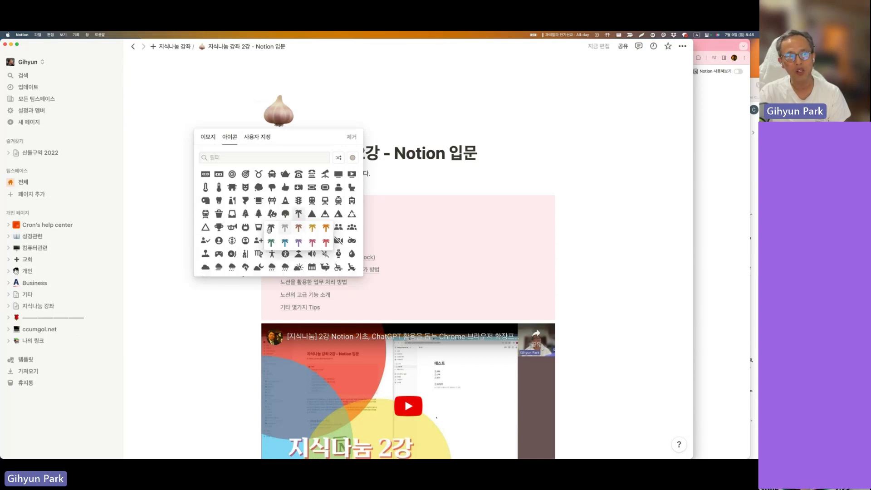
left_click(219, 200)
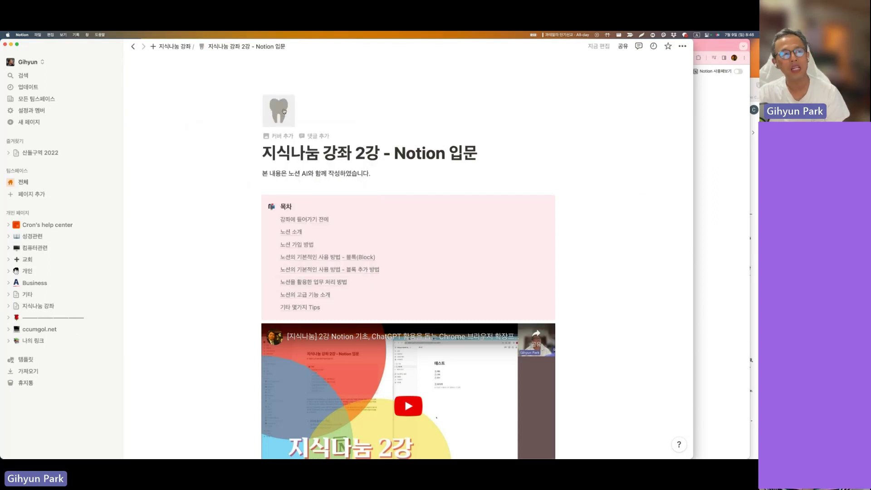
Look through the emoji choices for the 2강 page's icon and show the 아이콘 collection
left_click(282, 116)
scroll(285, 244, "down", 20)
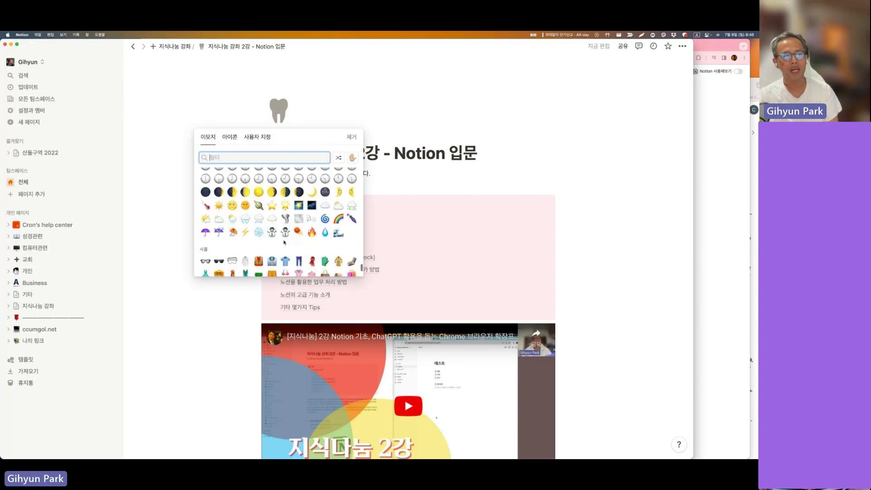
left_click(230, 137)
Switch to Vecteezy in Safari, search the free vectors for "book" and open the black stack-of-books illustration
key("super+Tab")
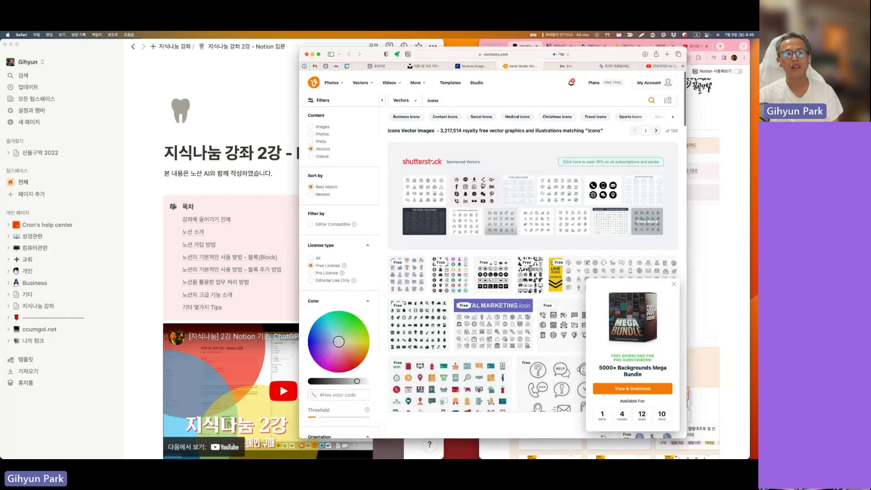
left_click(489, 228)
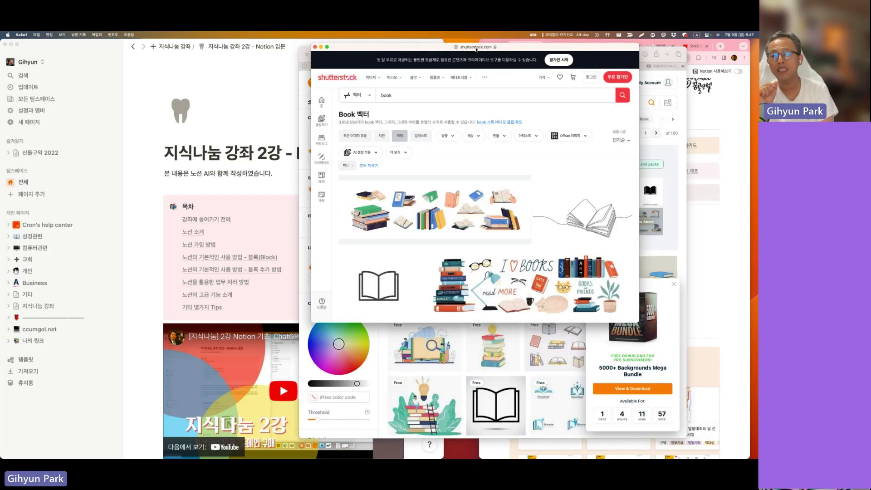
left_click(315, 47)
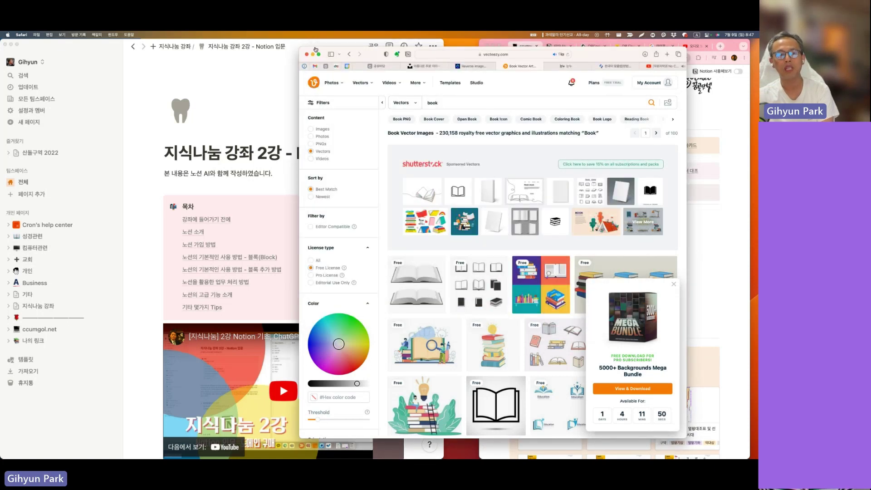
scroll(543, 281, "down", 5)
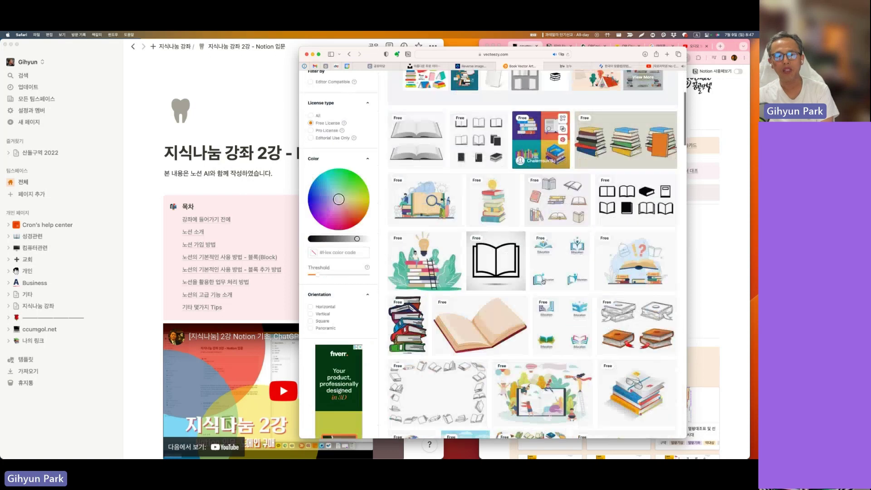
scroll(543, 281, "down", 6)
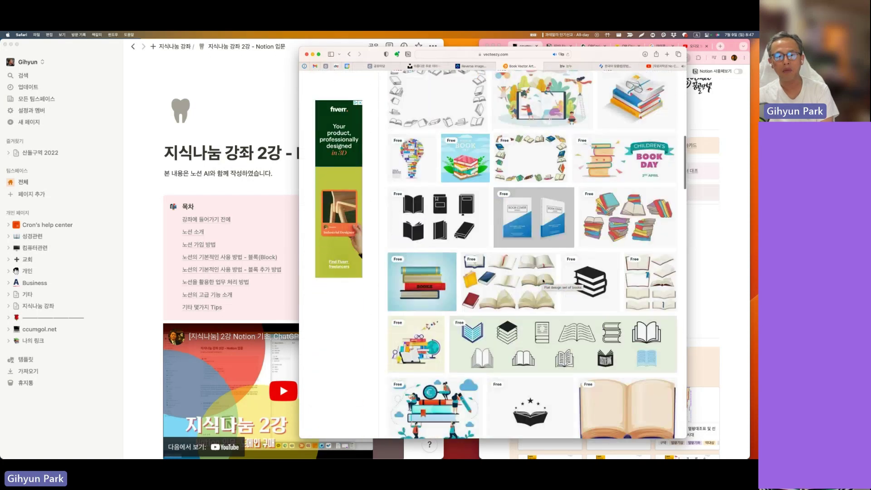
mouse_move(589, 260)
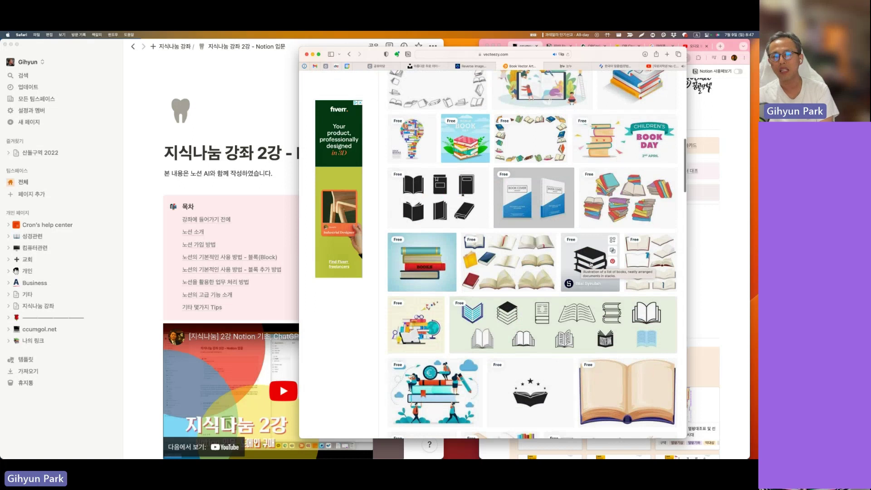
left_click(590, 263)
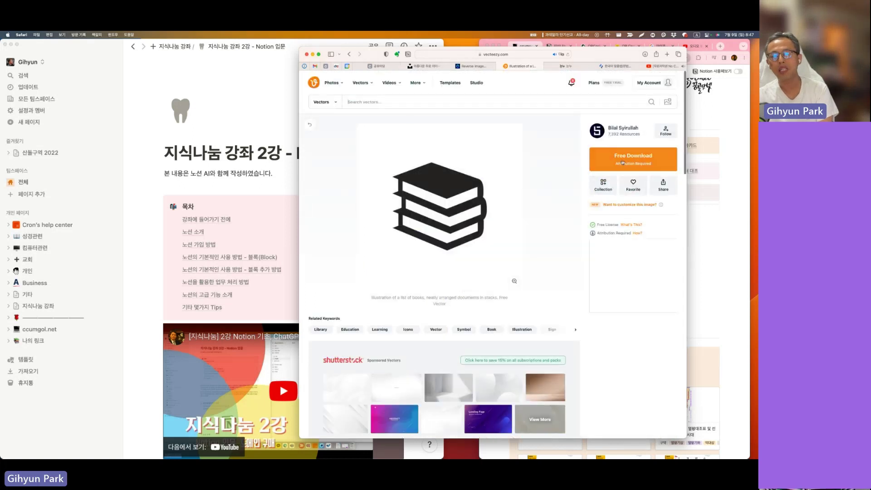
Download the stack-of-books vector under the free license and preview its JPG file
left_click(625, 162)
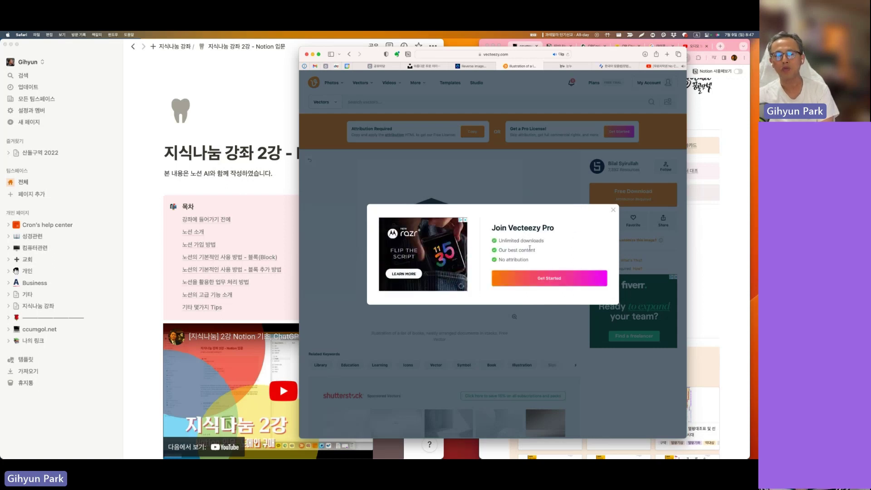
left_click(614, 211)
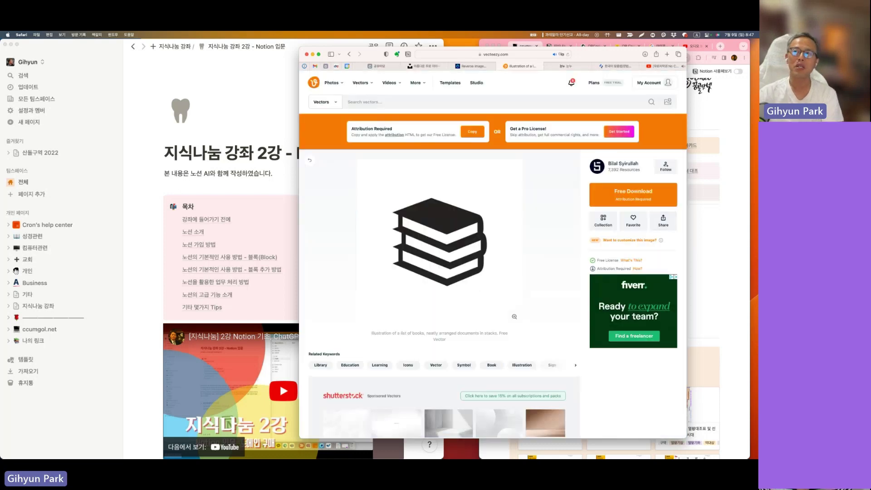
key("space")
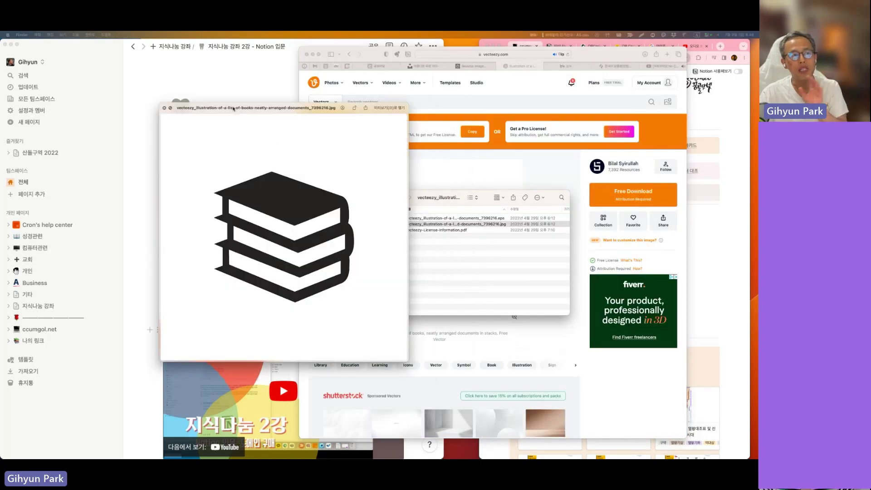
left_click_drag(345, 109, 333, 53)
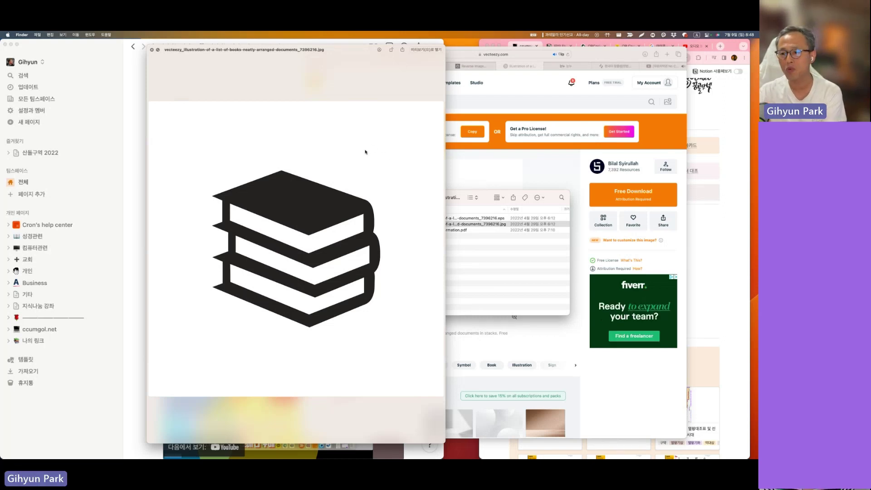
left_click(152, 50)
Switch to Notion and replace the 2강 page's tooth icon with the downloaded stack-of-books JPG as a custom icon
left_click(181, 111)
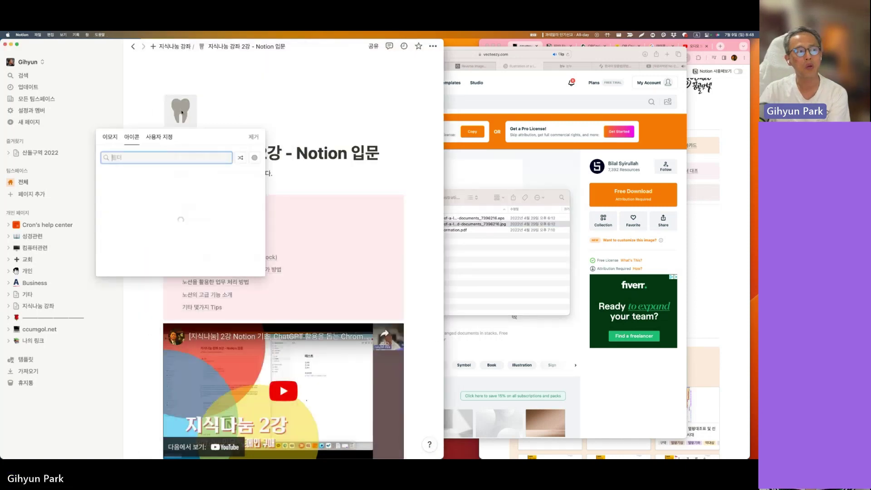
left_click(157, 141)
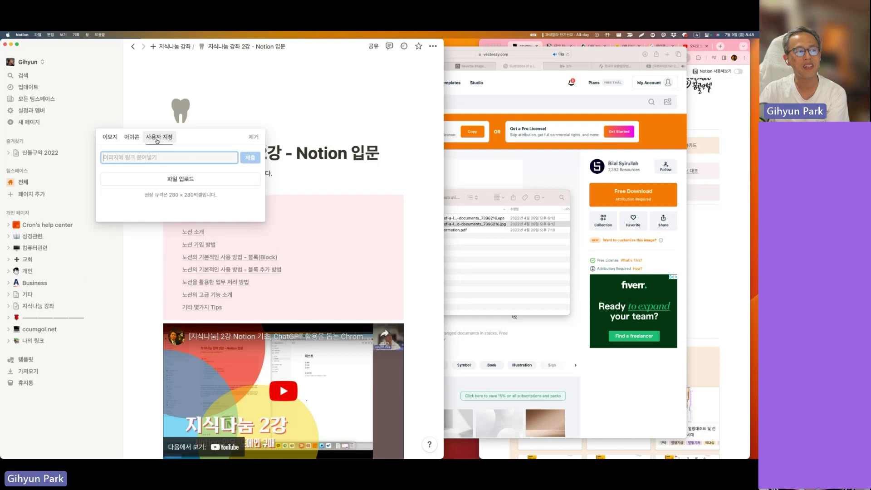
left_click(182, 182)
double_click(202, 214)
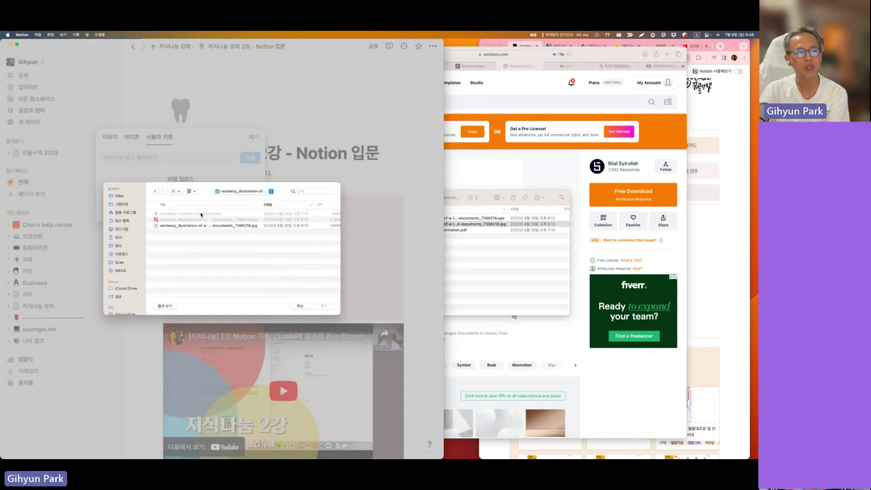
left_click(268, 226)
left_click(327, 307)
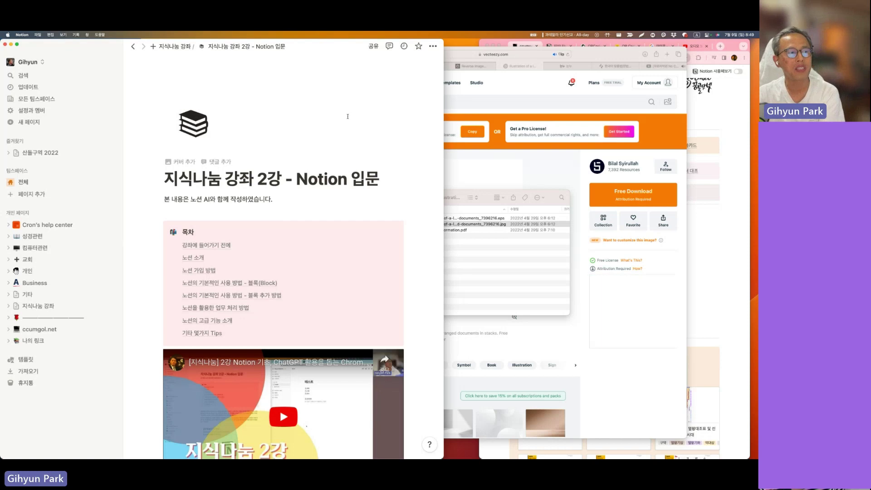
Add a cover to the 2강 page and set it to the orange nebula picture from the James Webb Telescope gallery
left_click(183, 163)
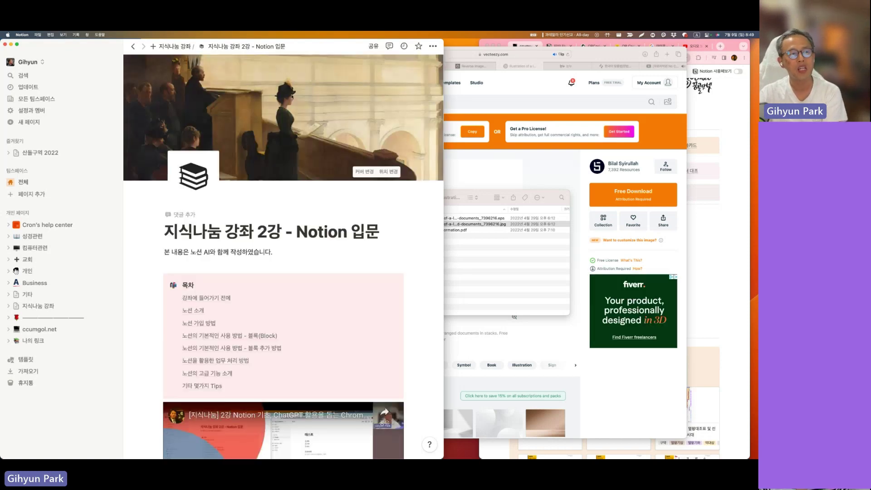
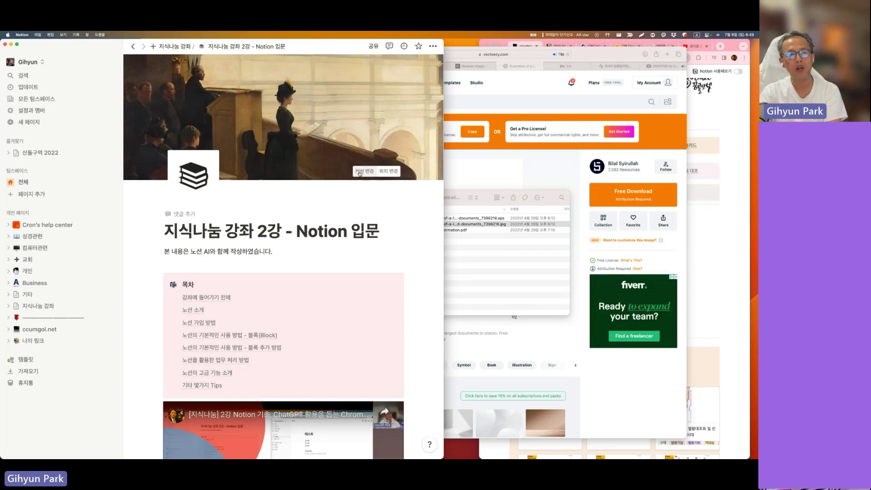
left_click(366, 171)
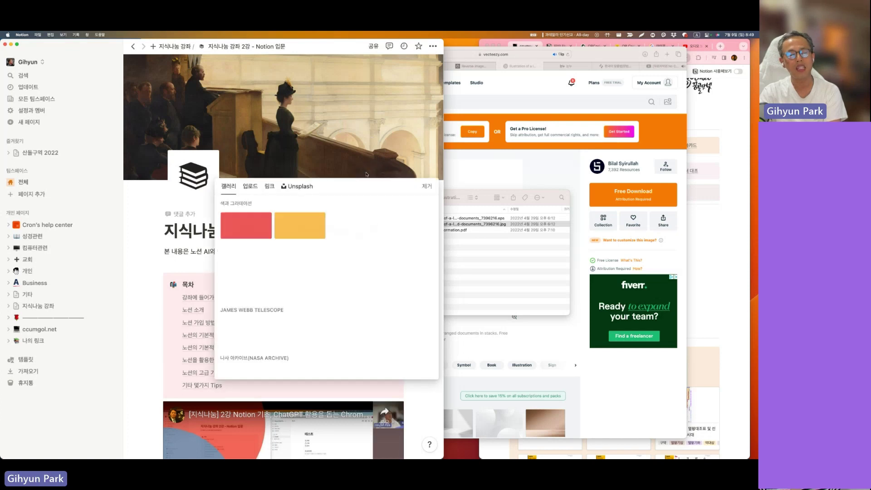
scroll(244, 218, "down", 5)
left_click(244, 217)
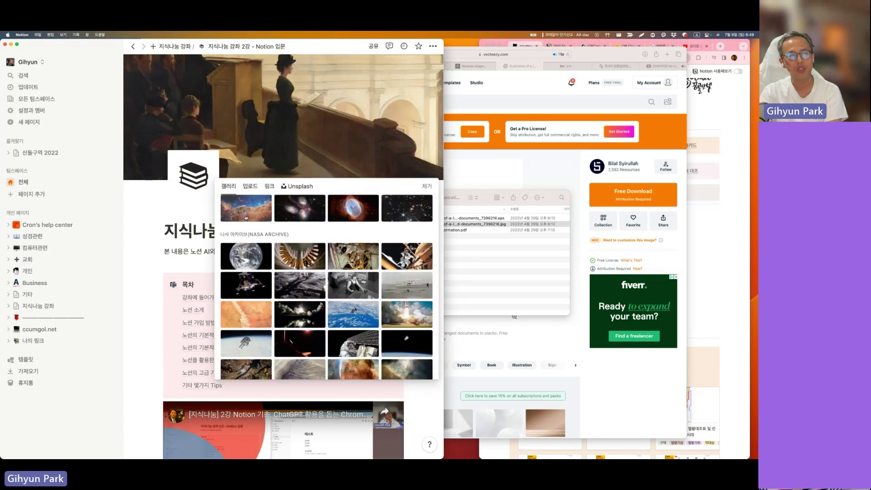
Try the NASA archive's shuttle launch photo and the Metropolitan Museum's green leaf pattern as the page cover
scroll(245, 227, "down", 3)
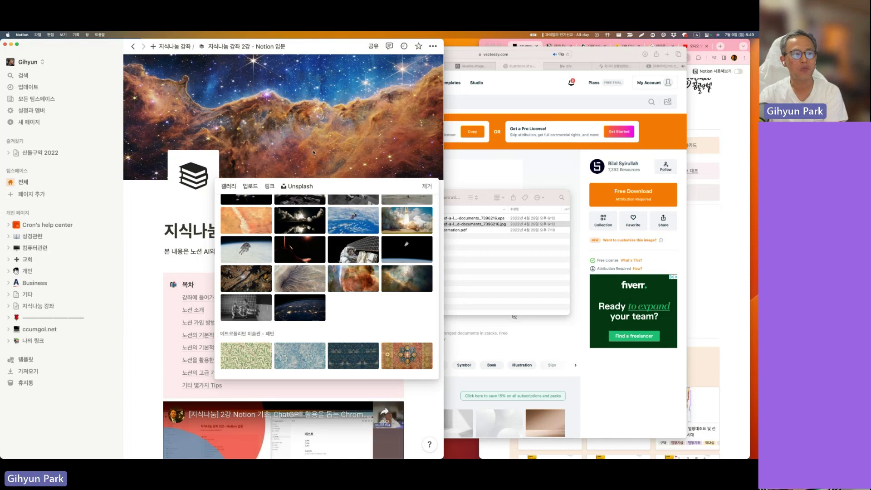
left_click(406, 221)
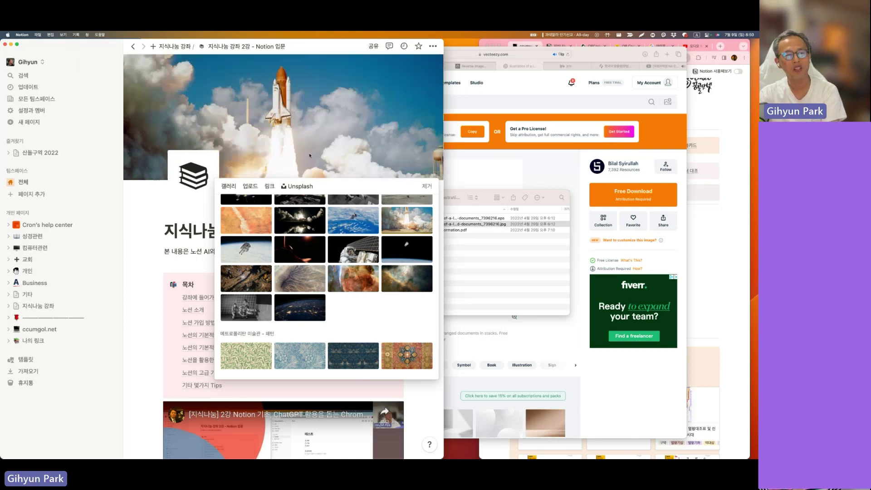
scroll(382, 241, "up", 3)
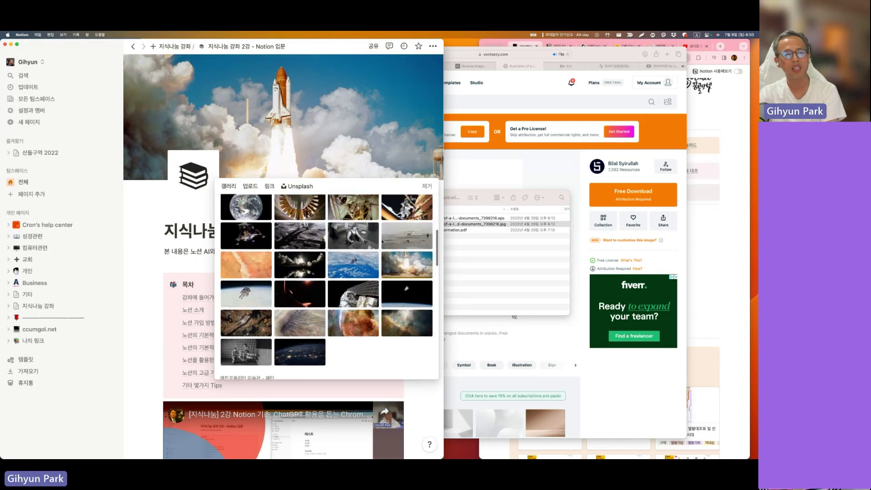
scroll(358, 239, "down", 5)
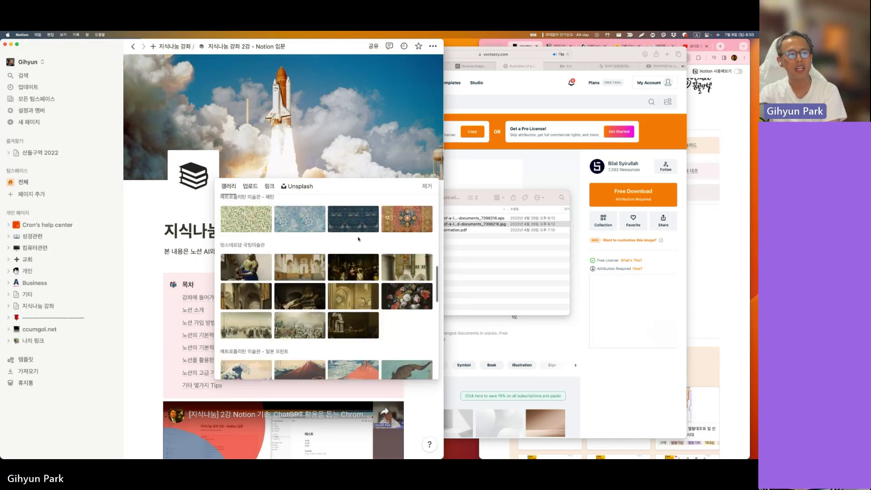
left_click(246, 219)
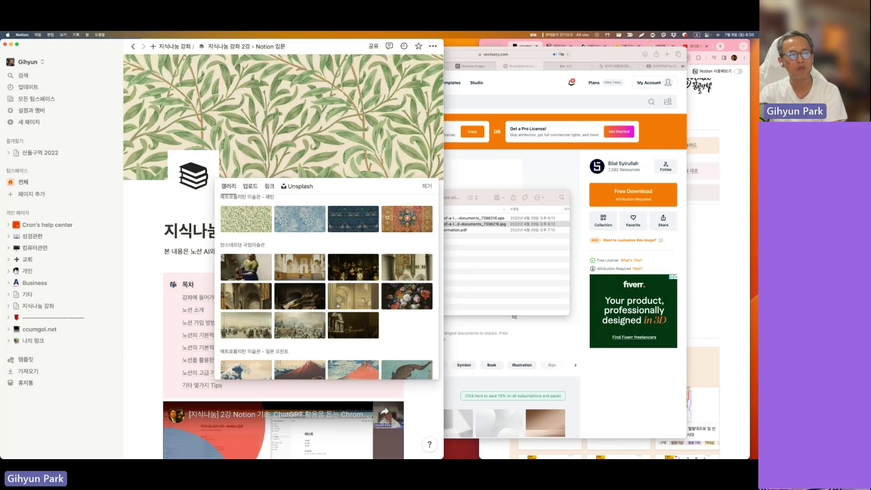
Try the dark still life of books and the yellow Japanese print with pine trees as the page cover
left_click(337, 318)
scroll(334, 313, "down", 5)
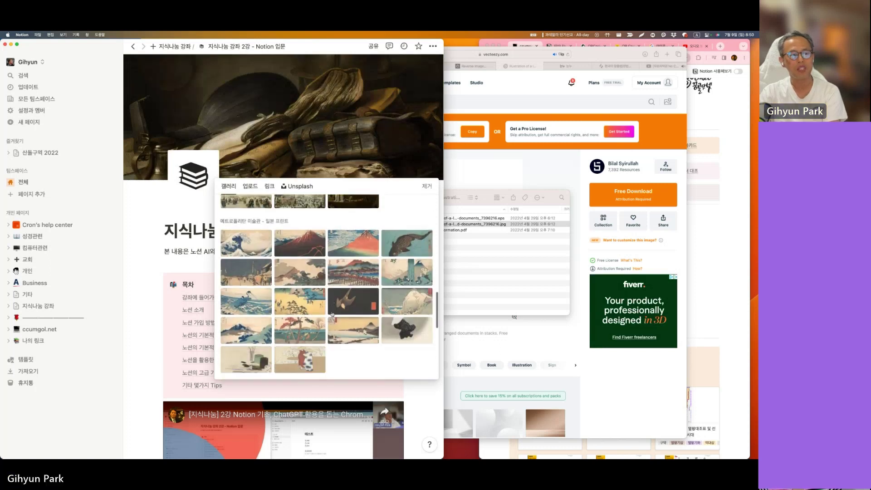
left_click(307, 306)
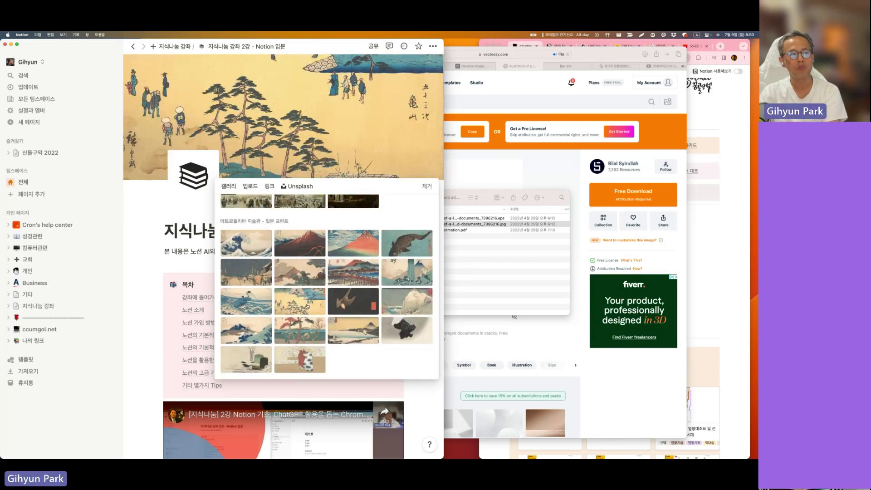
scroll(384, 318, "down", 2)
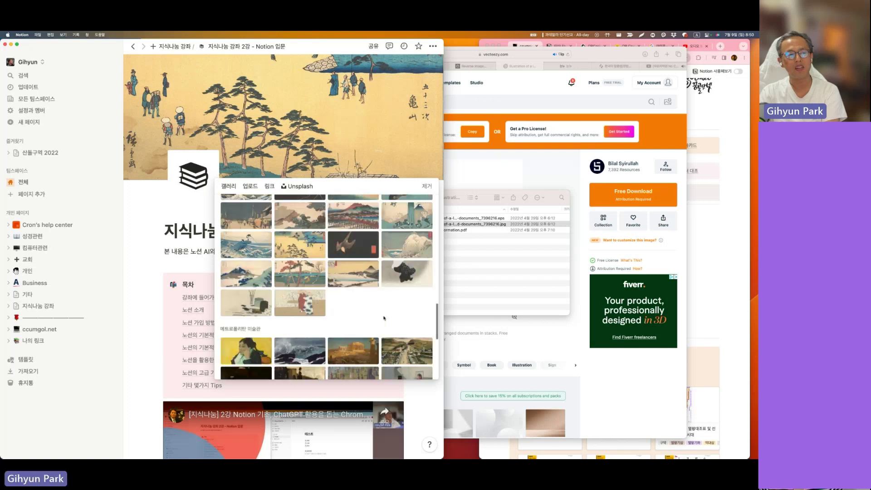
Set the page cover to the solid cream colour and look through the rest of the cover gallery
scroll(384, 318, "down", 3)
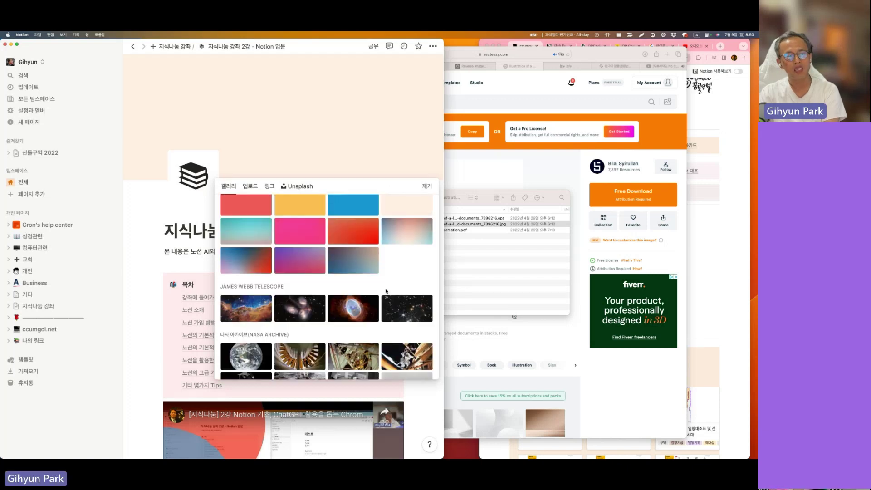
scroll(386, 292, "down", 3)
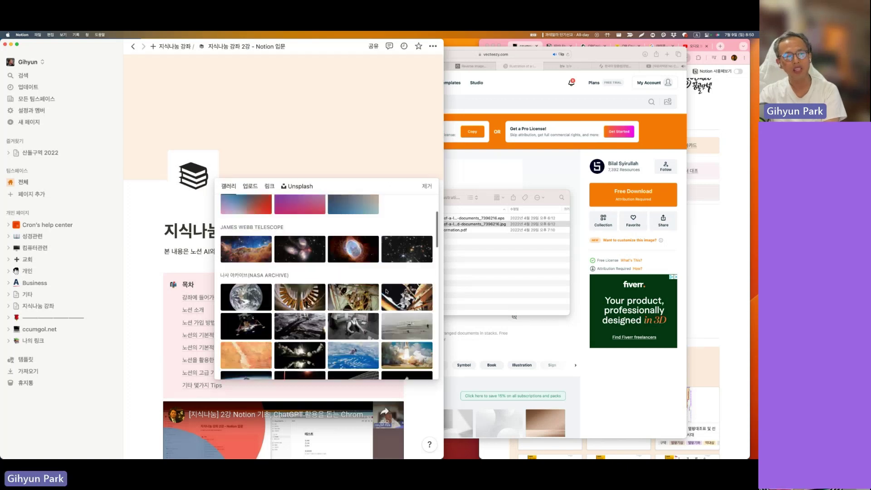
scroll(386, 291, "down", 10)
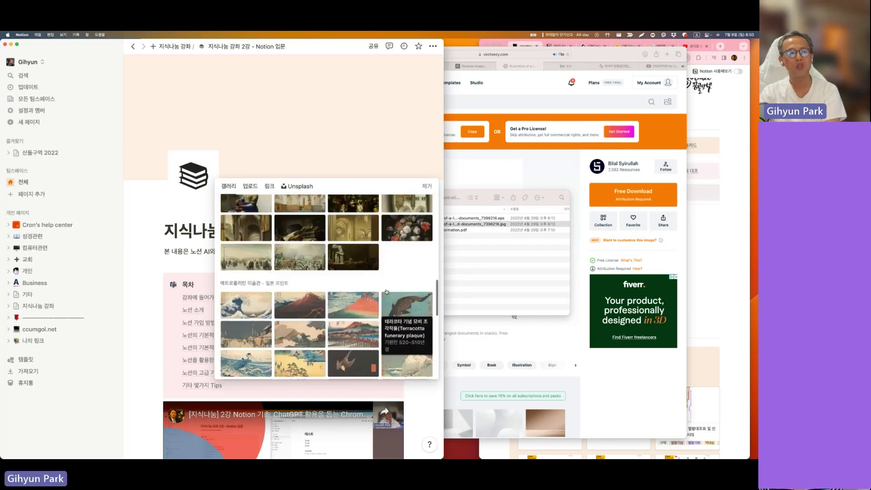
scroll(386, 292, "up", 15)
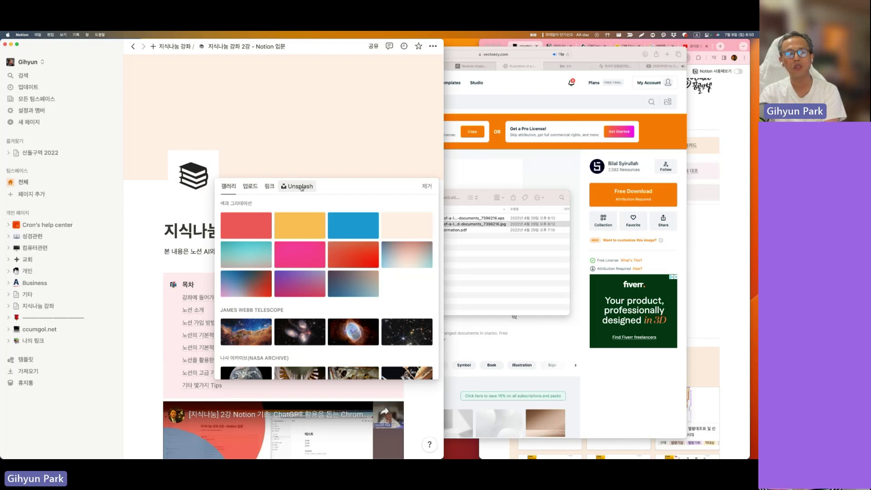
Search Unsplash for "하늘" and set the page cover to the photo of blue sky with clouds over a reed field
left_click(301, 188)
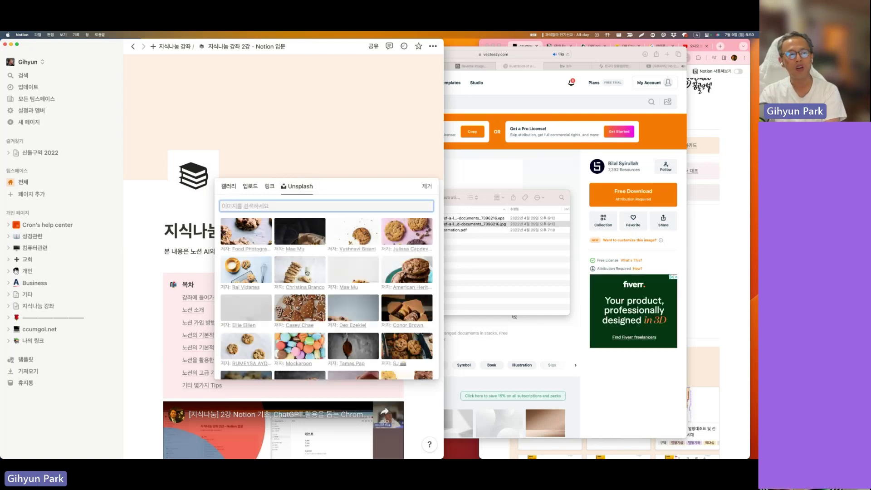
scroll(307, 273, "down", 2)
scroll(308, 273, "up", 2)
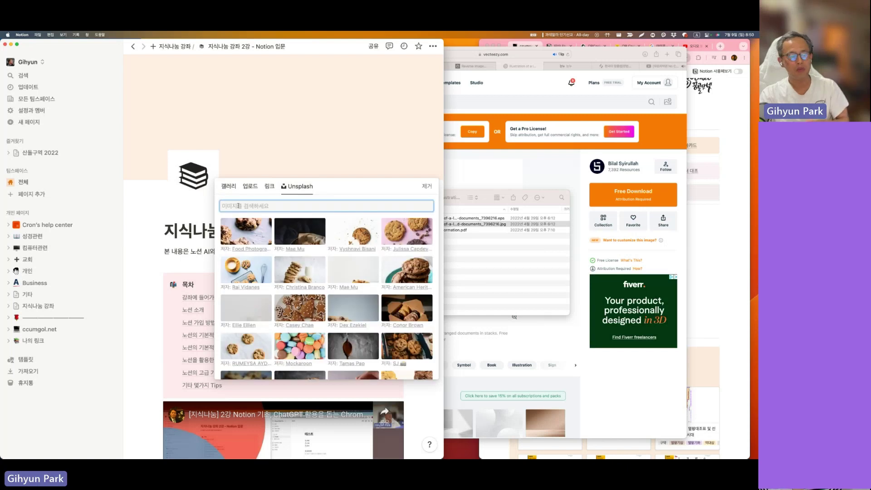
type("하늘")
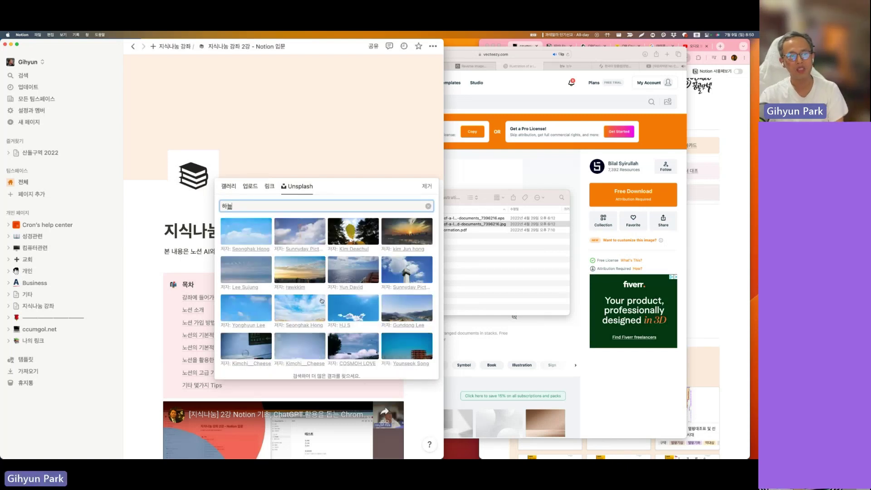
scroll(322, 300, "down", 1)
left_click(302, 305)
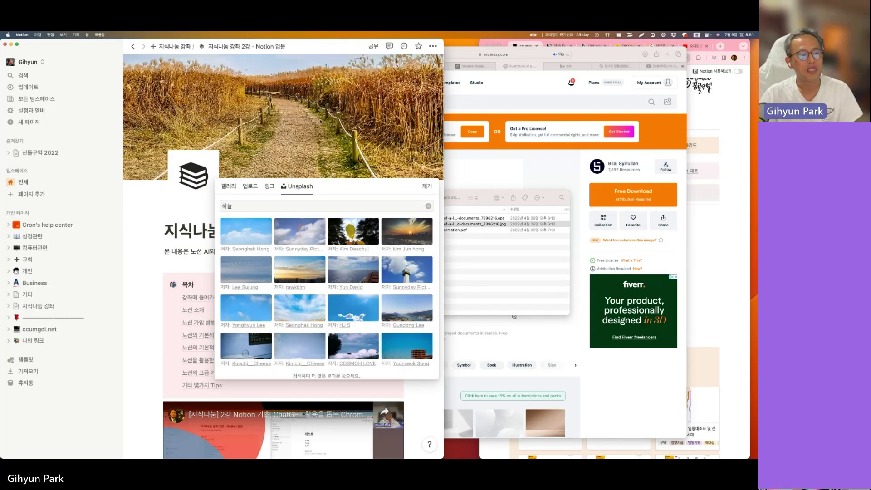
key("Escape")
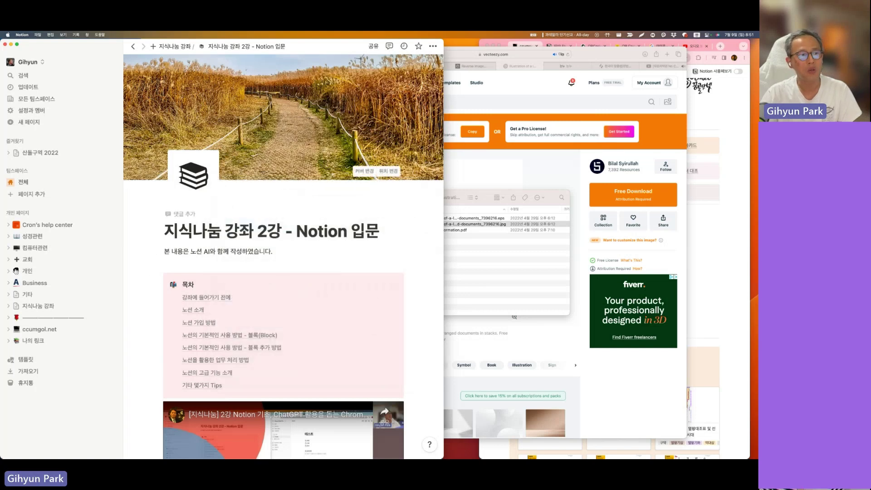
Reposition the cover image so the blue sky fills it with the reed tips along the lower edge, and save the position
left_click(389, 171)
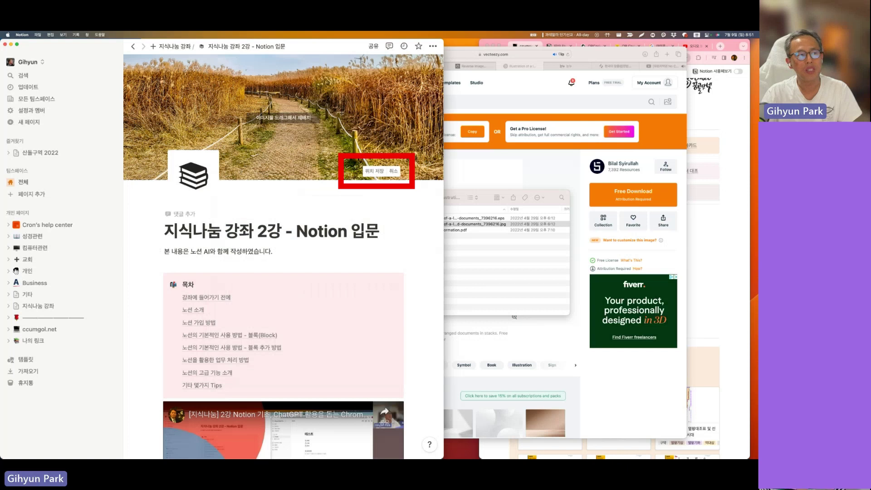
left_click_drag(353, 107, 270, 118)
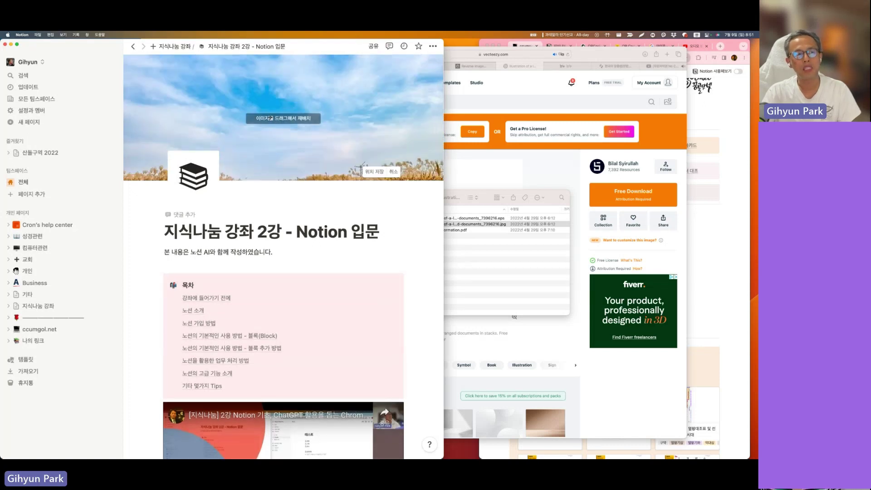
left_click(375, 172)
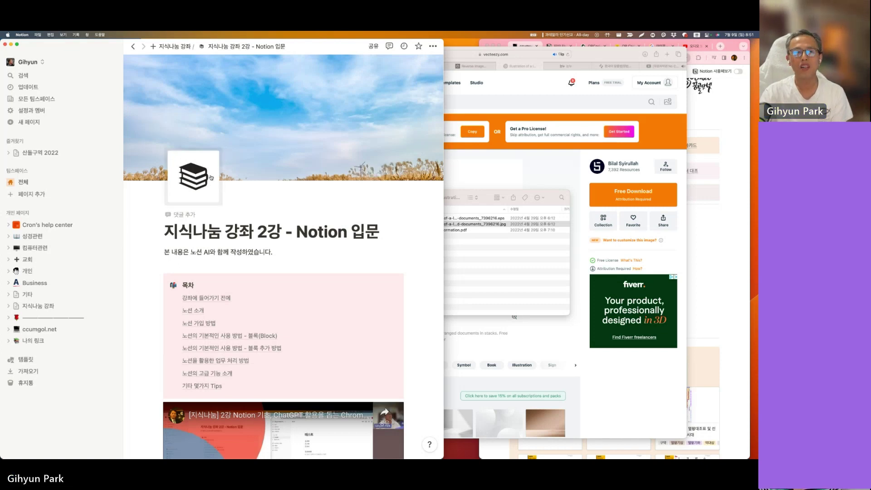
Switch to Safari, search Vecteezy's PNGs for books, and view the 3D pile of colourful books before returning to the results
key("super+Tab")
left_click(325, 129)
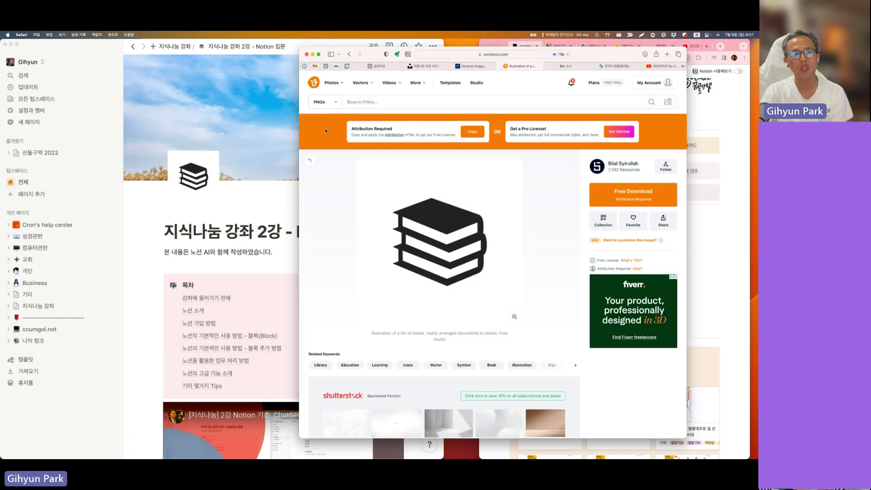
left_click(372, 101)
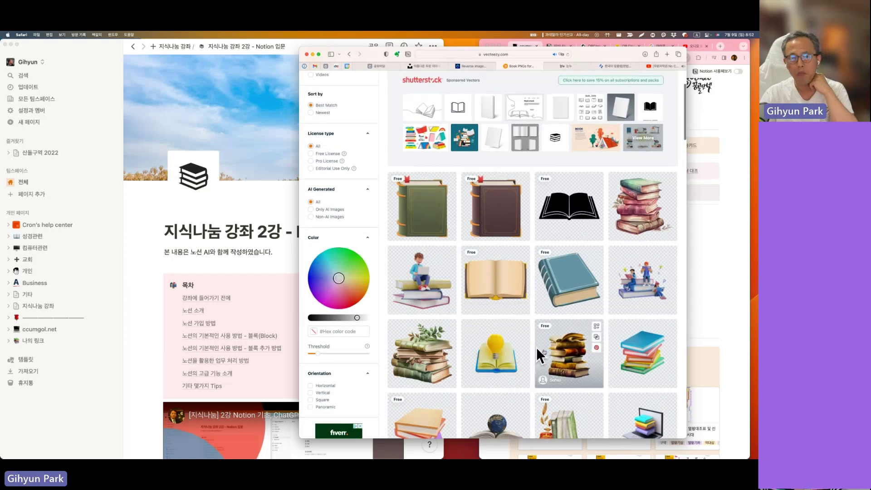
mouse_move(616, 378)
scroll(640, 287, "down", 3)
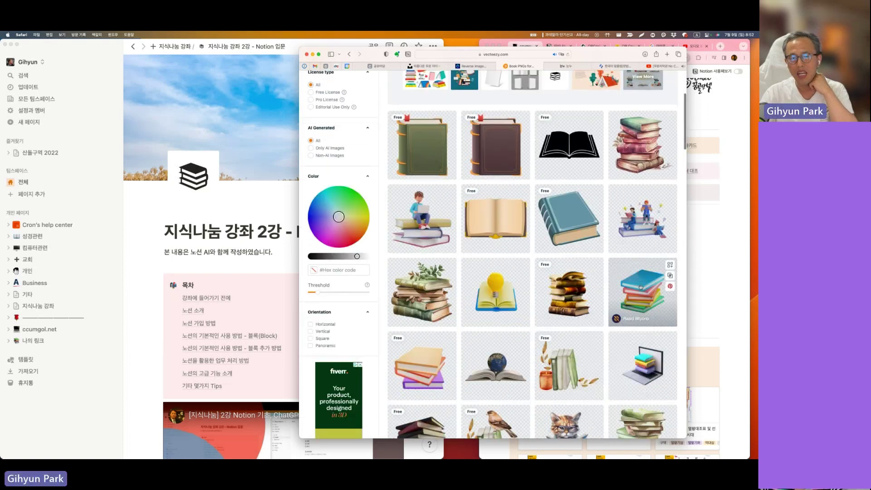
left_click(641, 287)
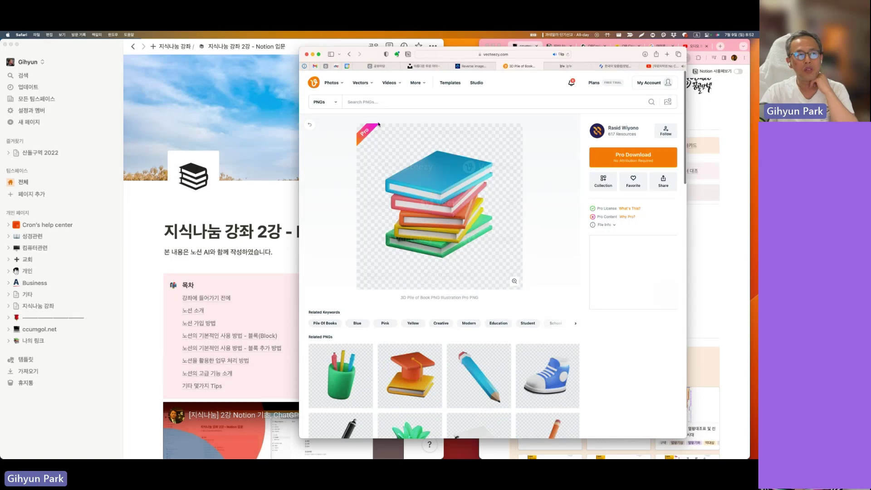
left_click(349, 55)
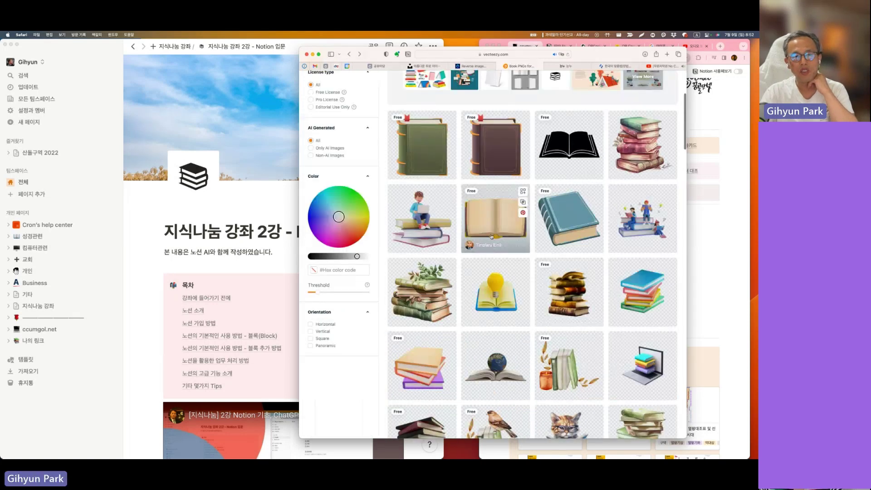
Download the free teal old vintage book PNG from Vecteezy, open the file to check it, and return to Notion
left_click(572, 219)
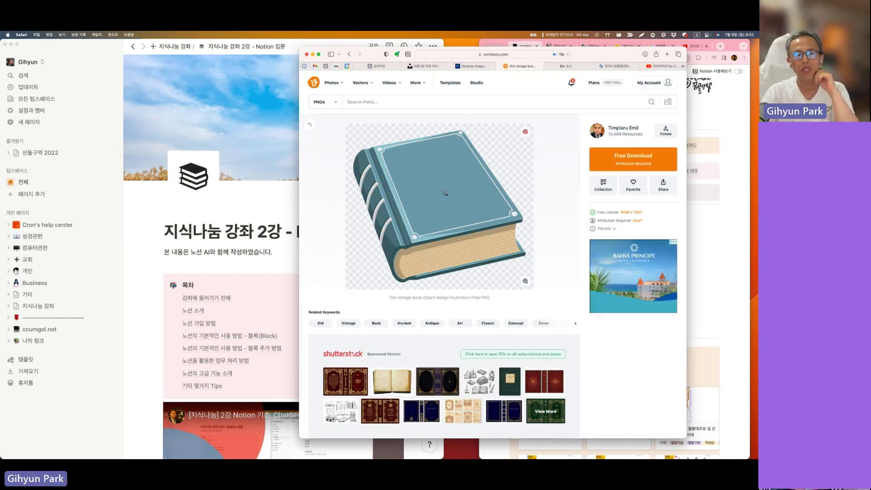
left_click(618, 165)
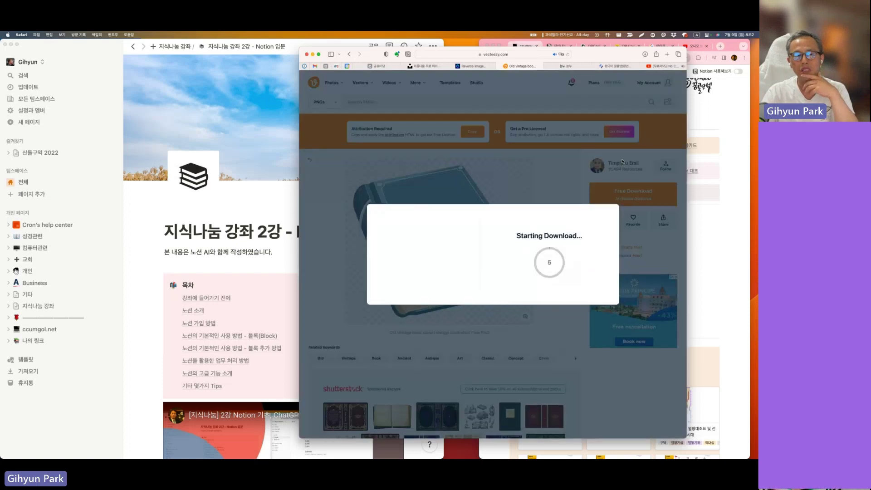
left_click(613, 211)
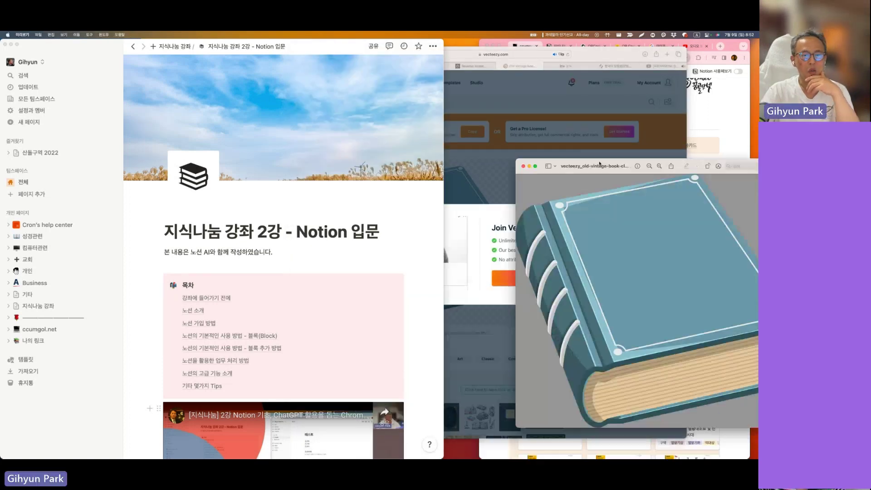
left_click_drag(476, 133, 476, 133)
left_click(313, 250)
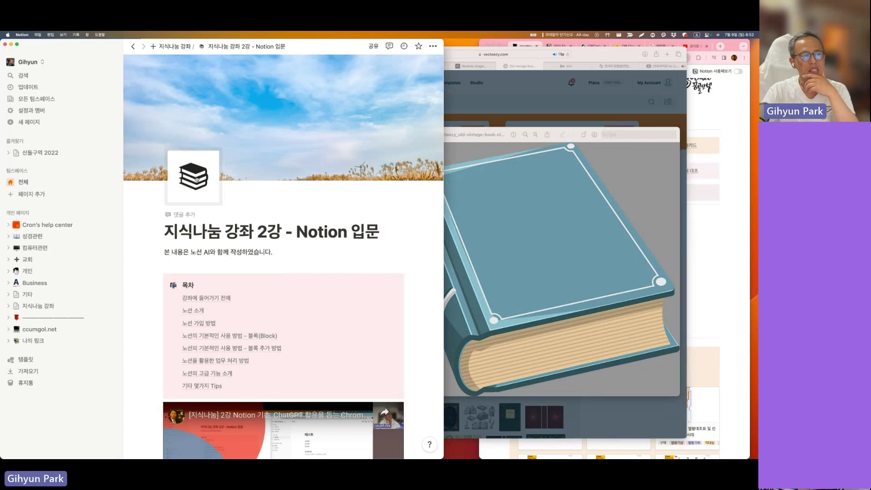
Upload the downloaded vecteezy_old-vintage-book PNG as the page's custom icon
left_click(197, 179)
left_click(172, 215)
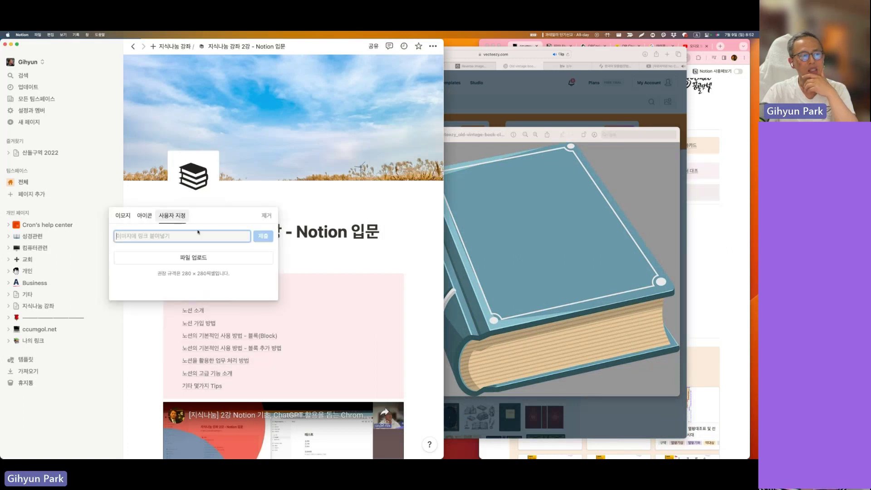
left_click(200, 263)
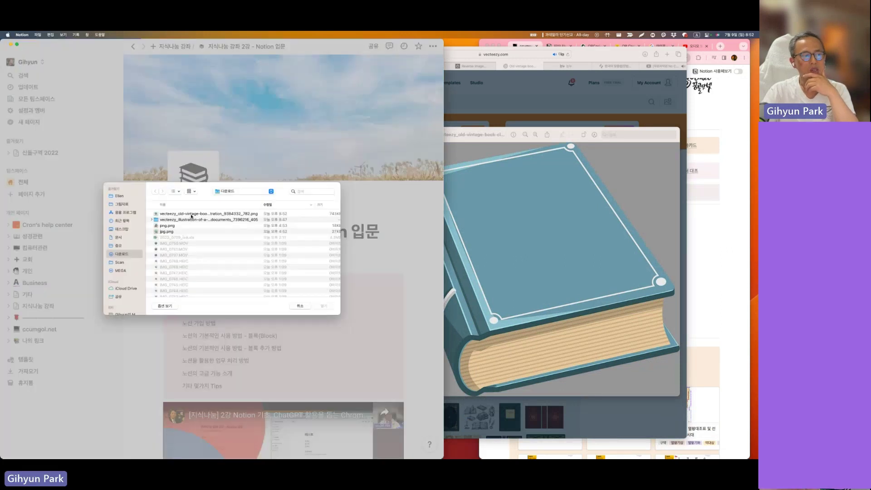
double_click(192, 218)
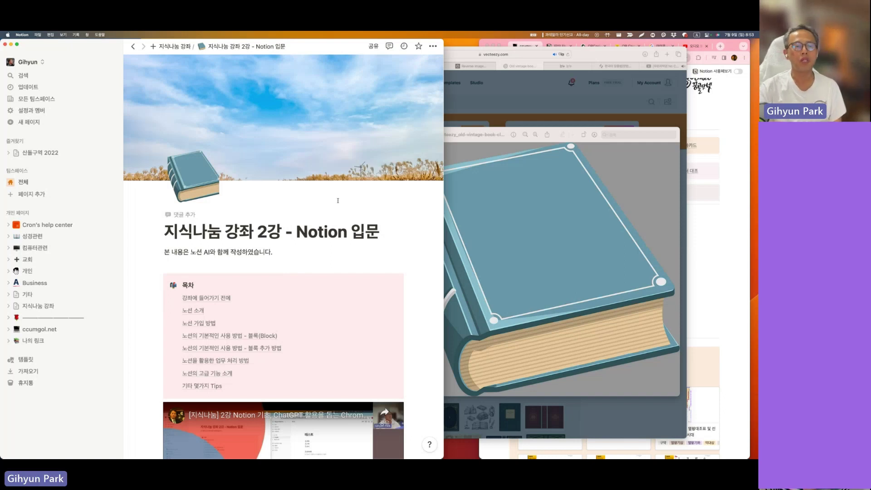
Replace the page icon with the yellow book picture from Google Images' "book" results, using its copied image address as a custom icon link
left_click(194, 178)
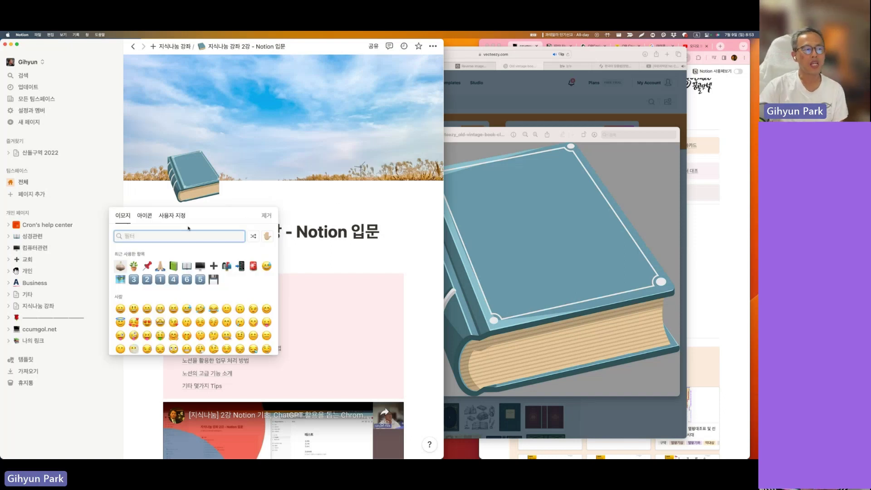
left_click(174, 217)
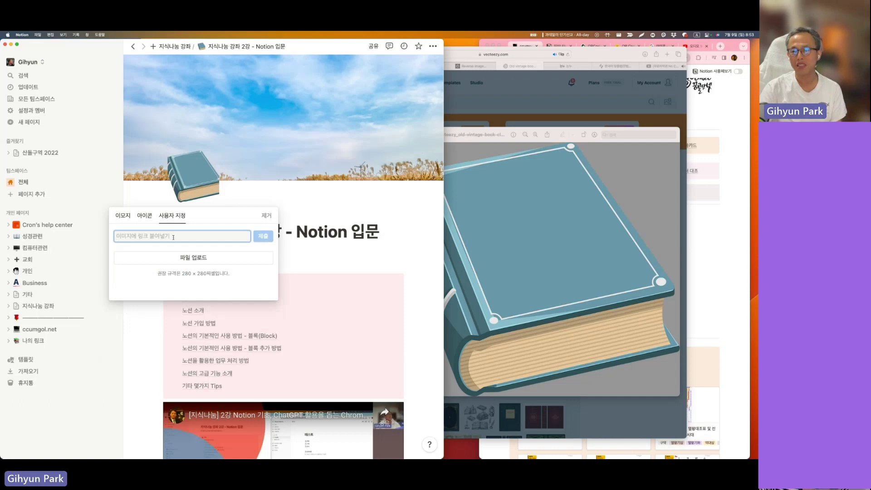
left_click(540, 54)
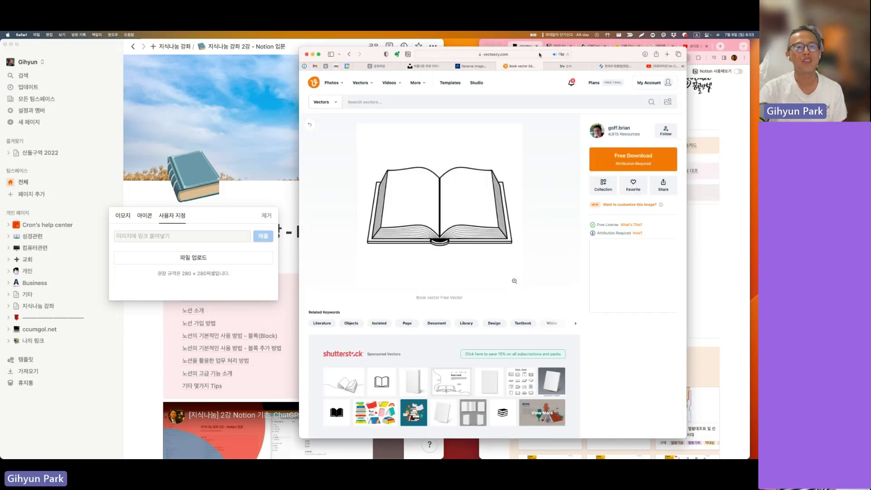
left_click(568, 67)
right_click(654, 173)
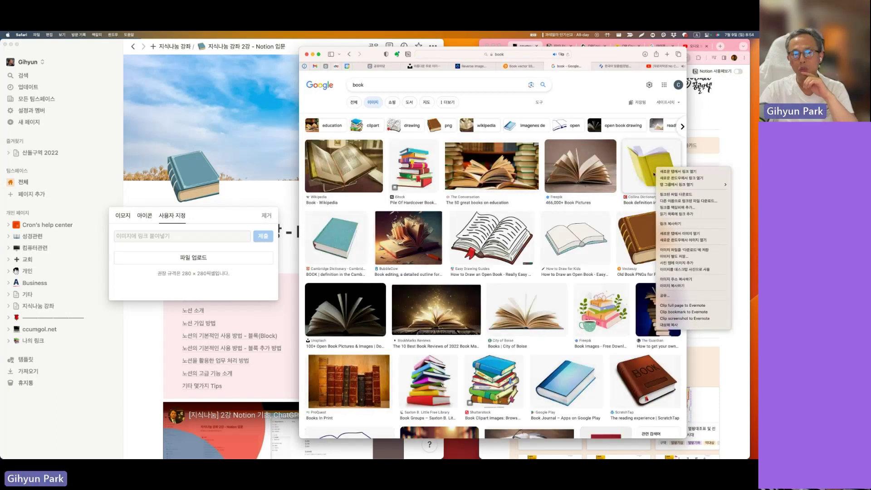
left_click(680, 280)
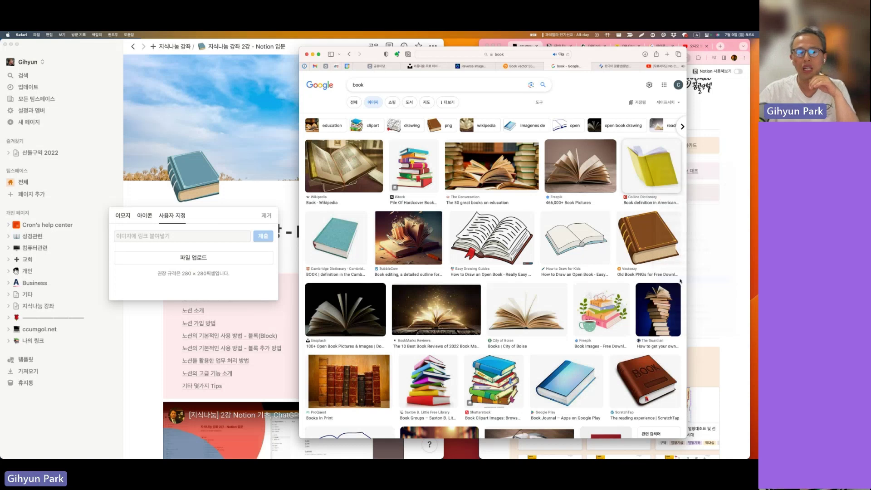
left_click(172, 236)
key("super+v")
left_click(264, 236)
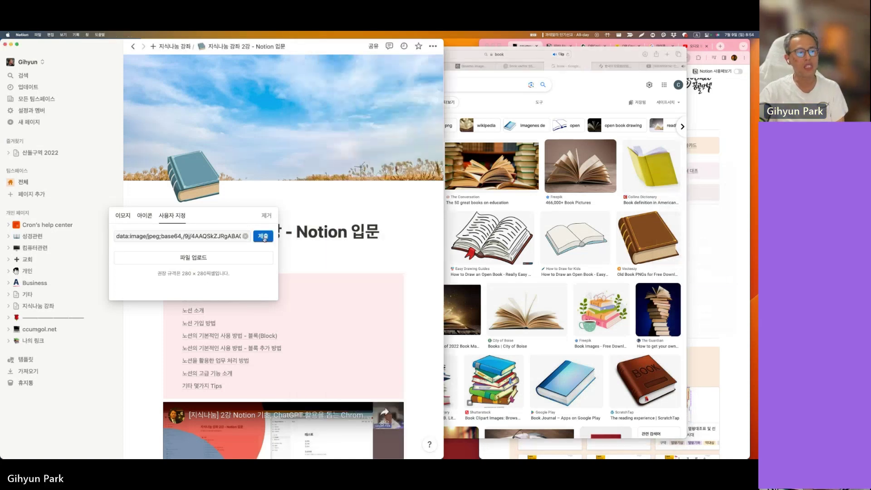
Review the emoji, icon and custom image options for the page icon and close the picker
left_click(191, 181)
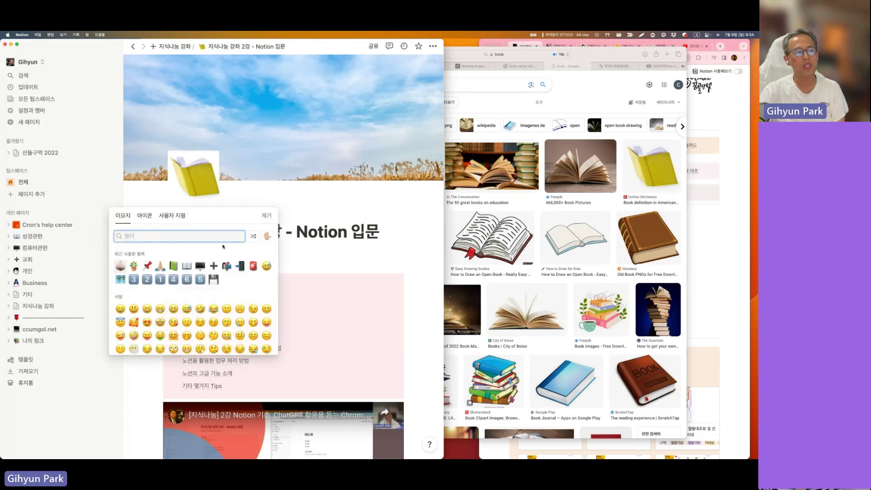
left_click(123, 219)
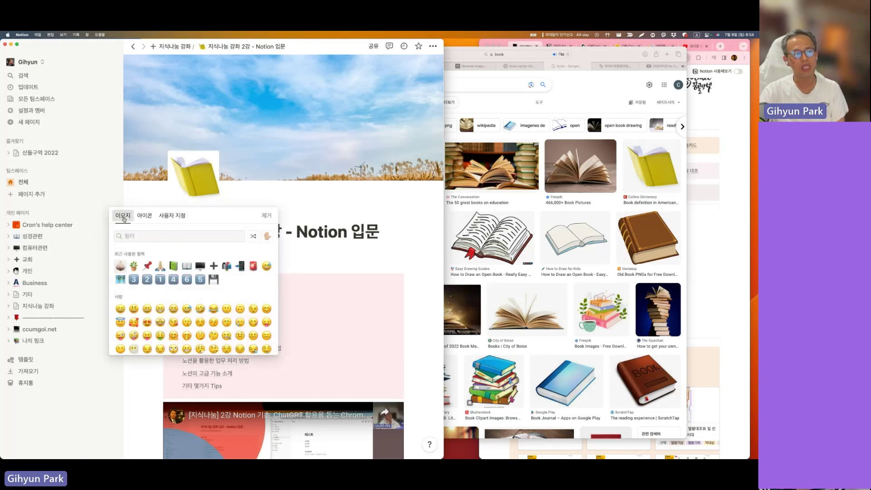
left_click(145, 218)
left_click(172, 215)
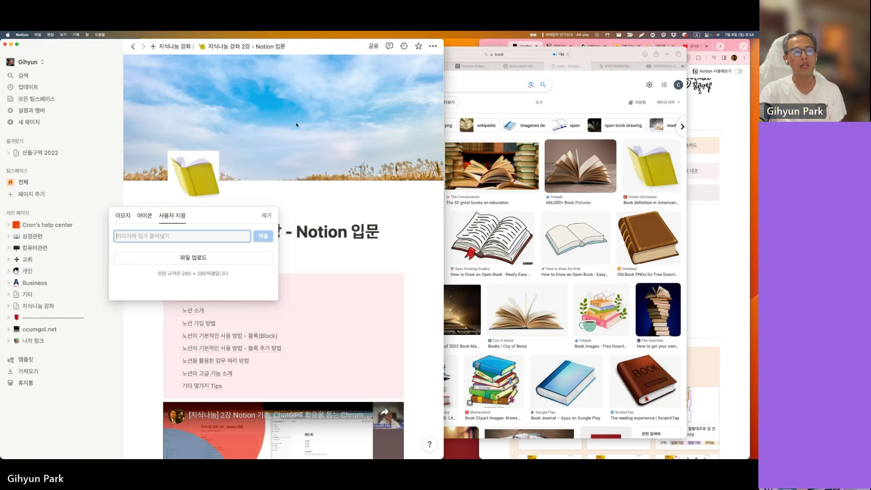
left_click(286, 103)
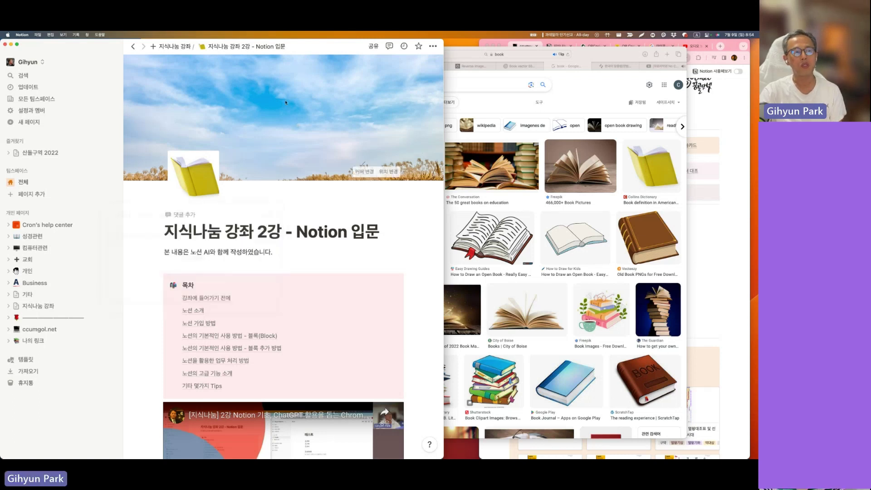
Replace the page cover with Vecteezy's pink-and-purple sky picture from Google Images' "sky" results, using its copied image address as the cover link
left_click(364, 171)
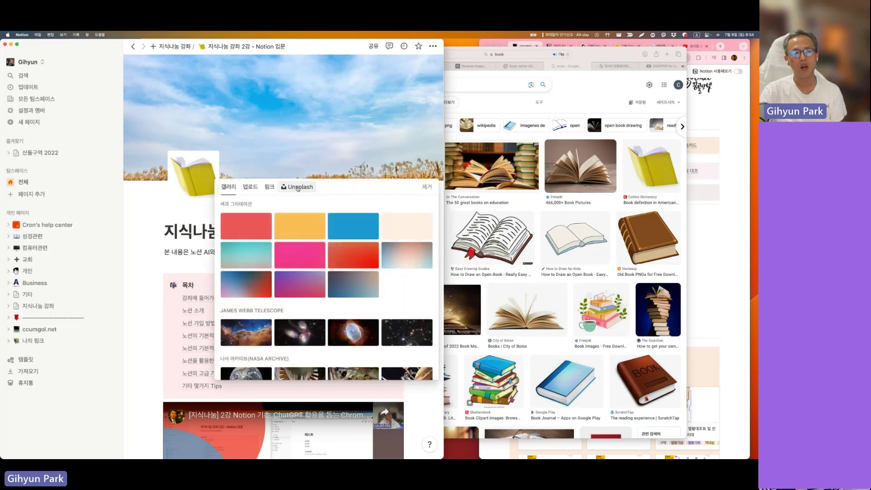
left_click(251, 188)
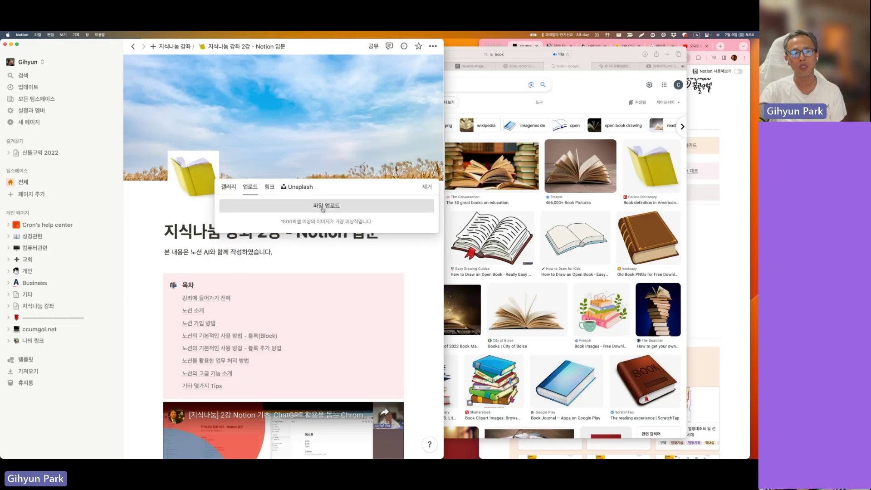
left_click(270, 187)
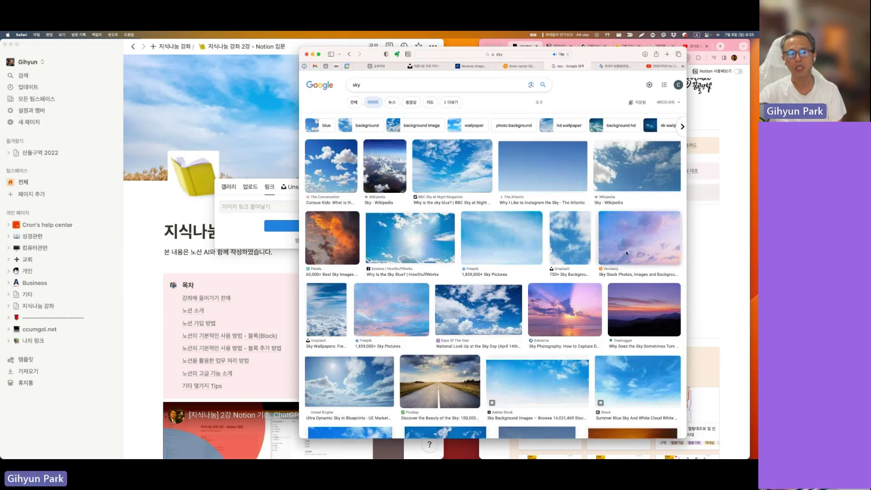
left_click(627, 254)
right_click(594, 171)
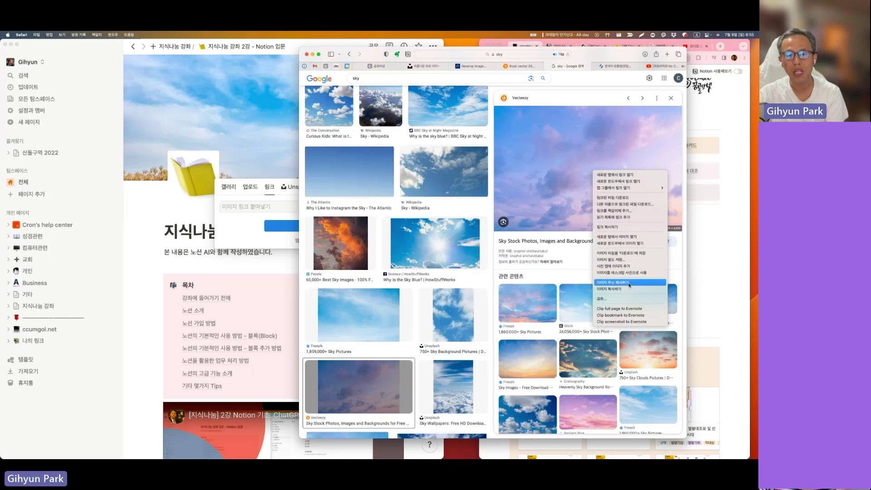
left_click(630, 285)
left_click(259, 206)
key("super+v")
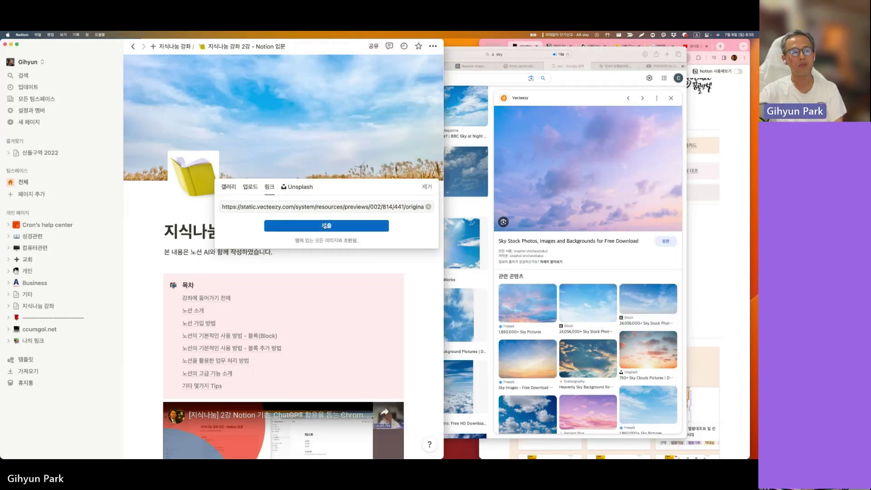
left_click(325, 226)
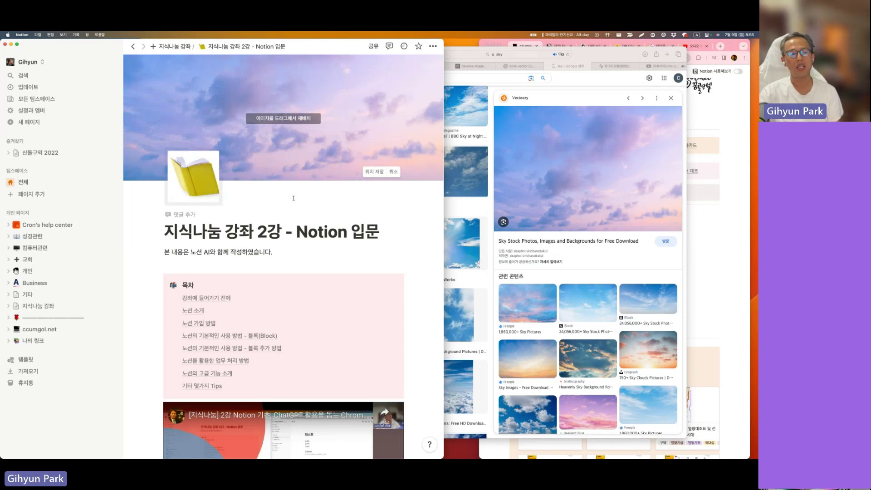
Widen the Notion window in stages to examine how the new sky cover adapts to the page width
left_click_drag(444, 236, 567, 244)
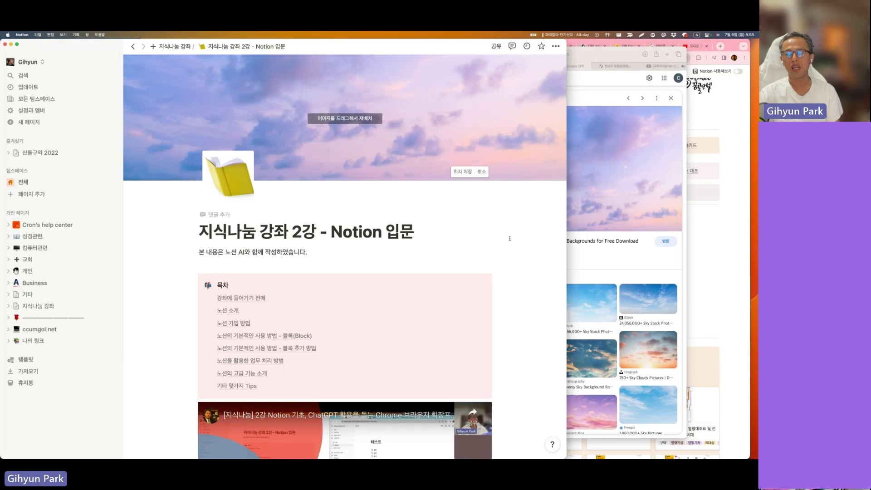
scroll(513, 242, "down", 4)
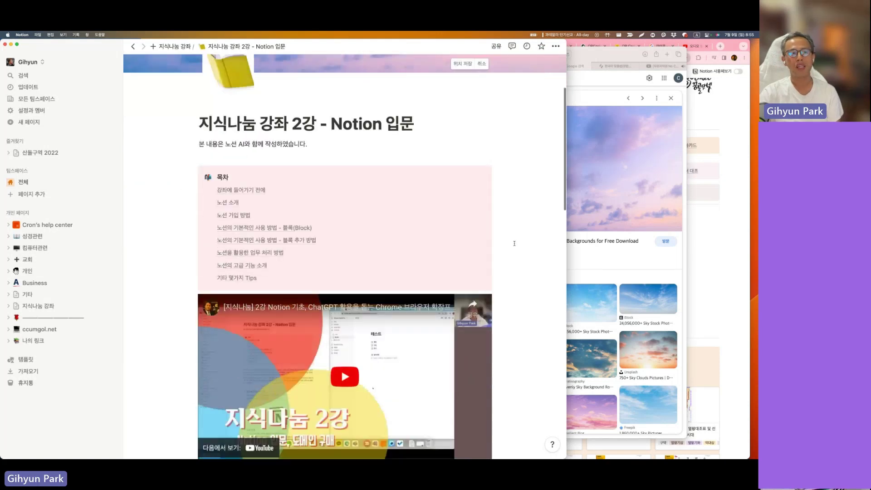
scroll(514, 243, "up", 4)
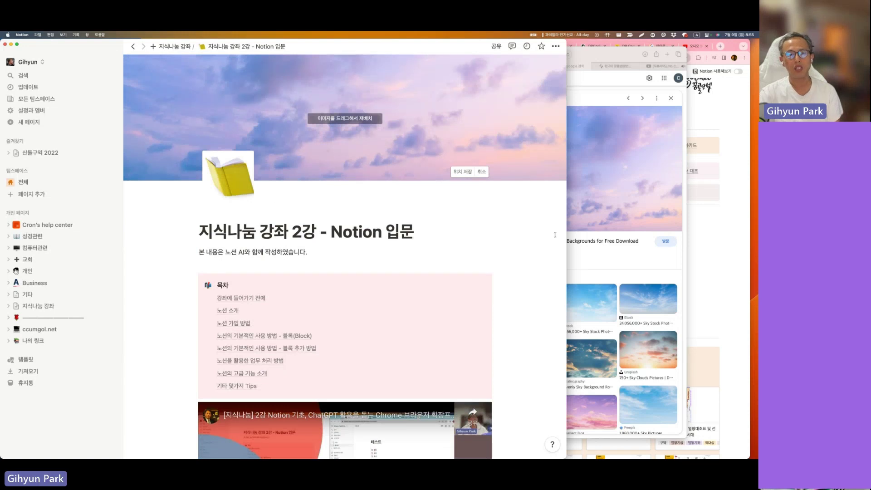
left_click_drag(566, 236, 593, 237)
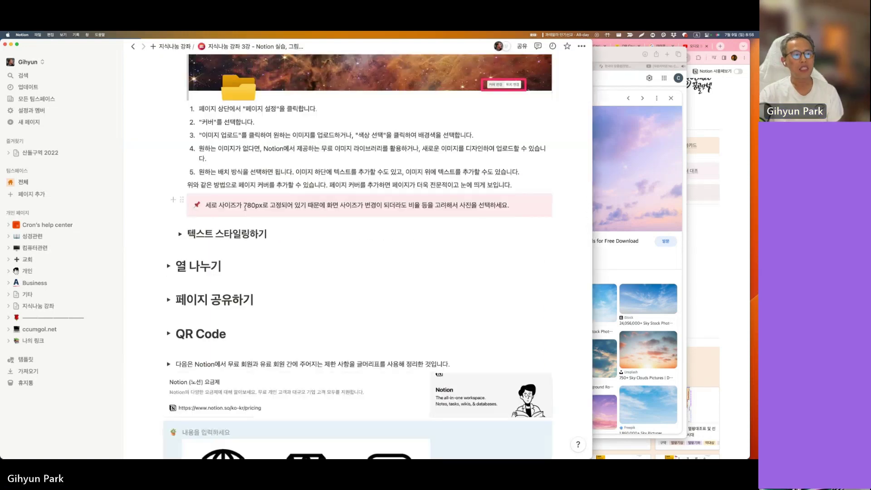
Highlight the 780px value in the cover-size note, then narrow and widen the window to compare how the rocket cover is cropped
left_click_drag(244, 205, 263, 205)
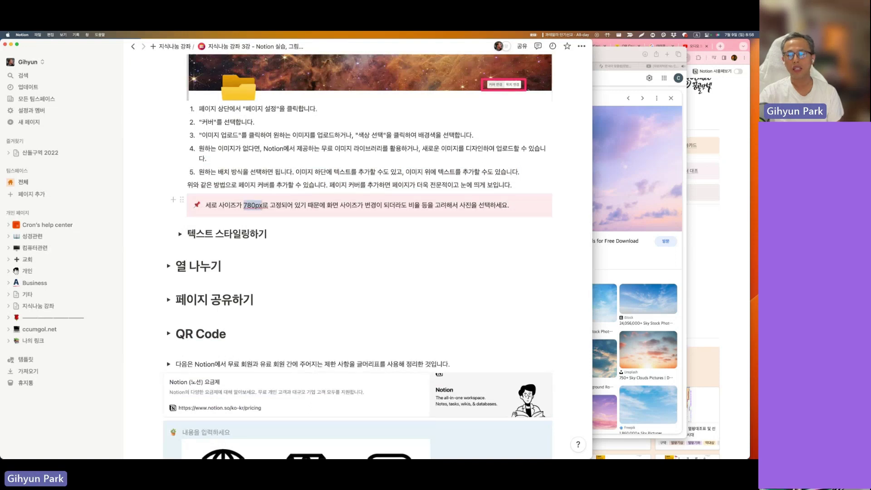
scroll(264, 226, "up", 15)
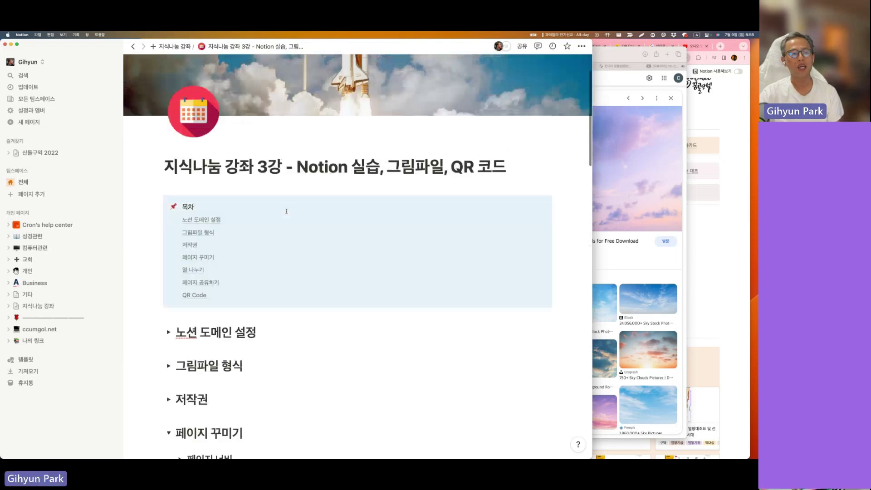
scroll(287, 211, "up", 2)
left_click_drag(593, 148, 378, 148)
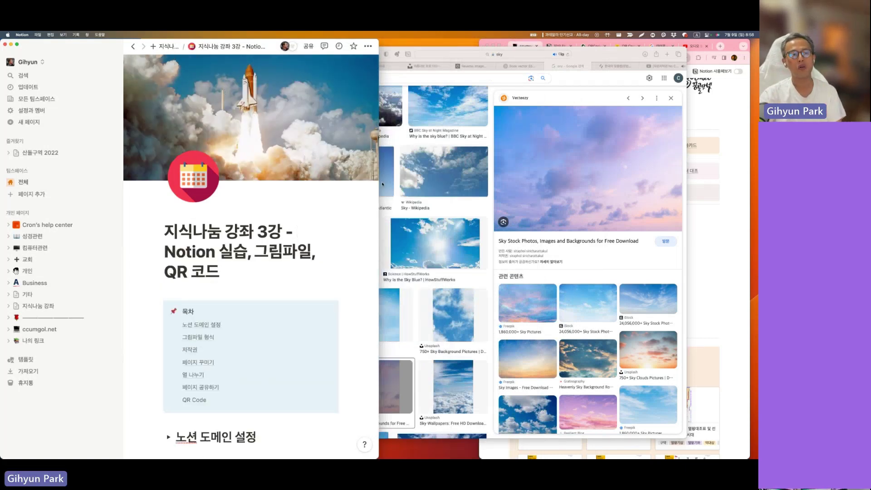
left_click_drag(379, 184, 688, 202)
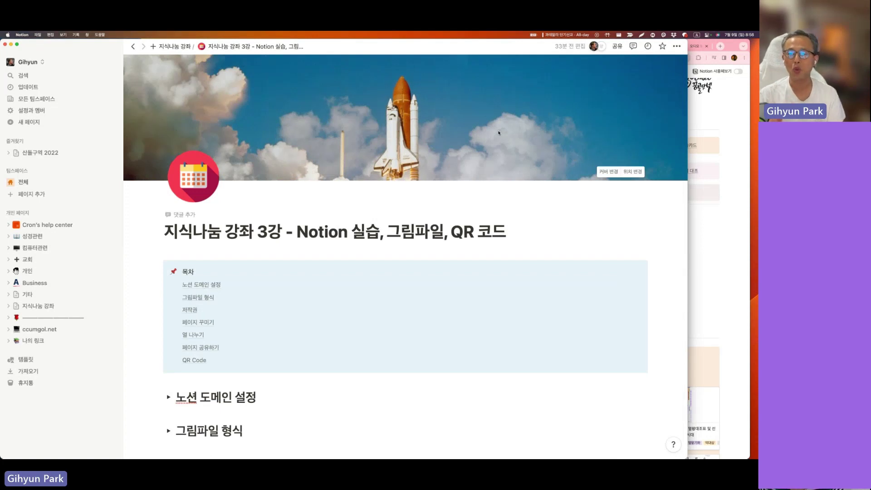
Collapse the 페이지 커버 추가하기 section and expand the 텍스트 스타일링하기 section
scroll(499, 133, "down", 8)
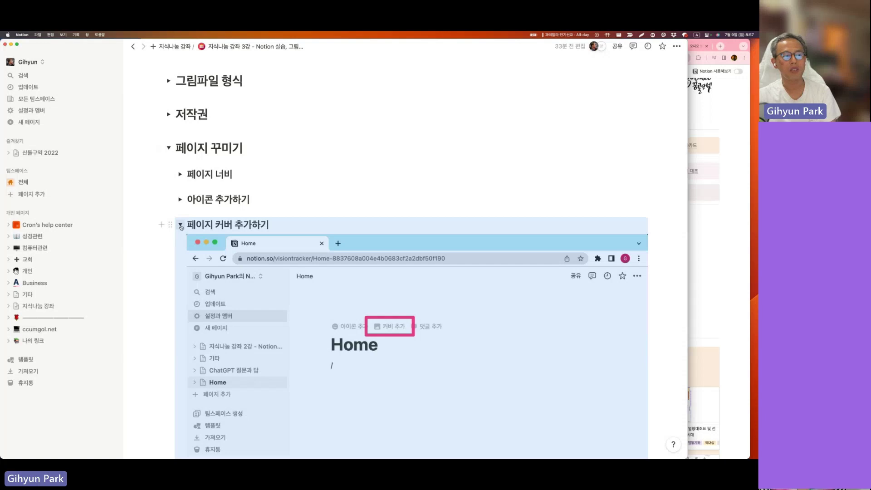
left_click(181, 225)
left_click(181, 251)
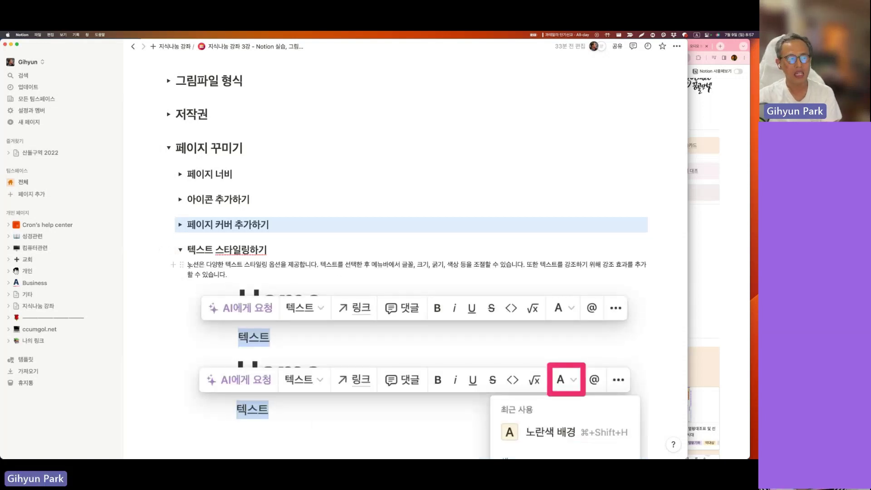
Set the text colour of the whole paragraph under 텍스트 스타일링하기 to red (빨간색)
left_click(181, 266)
mouse_move(152, 323)
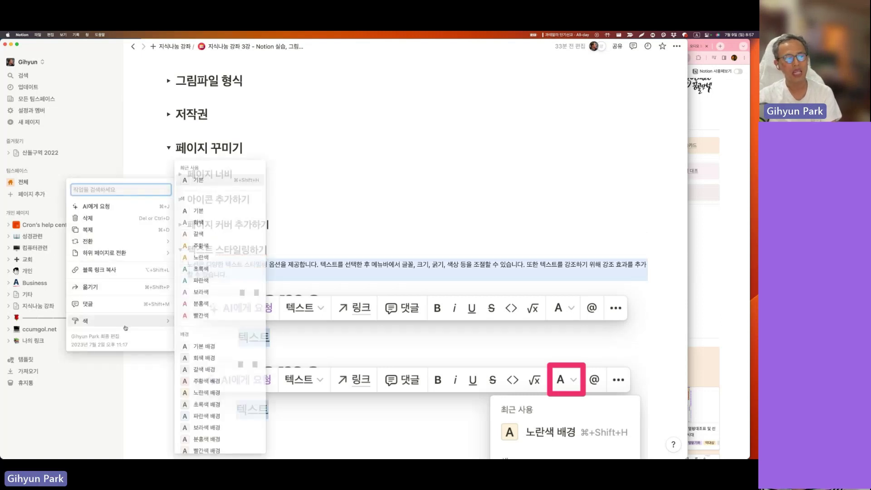
left_click(210, 317)
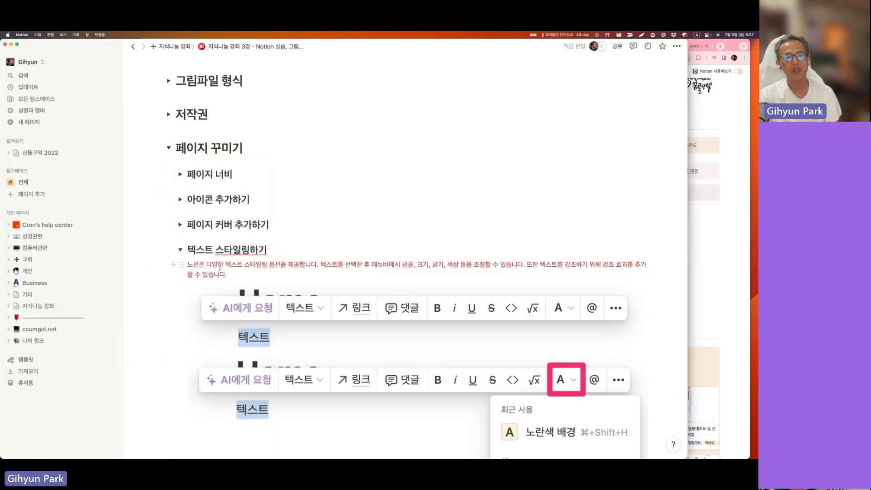
Give the whole paragraph under 텍스트 스타일링하기 a green background (초록색 배경)
scroll(258, 272, "down", 1)
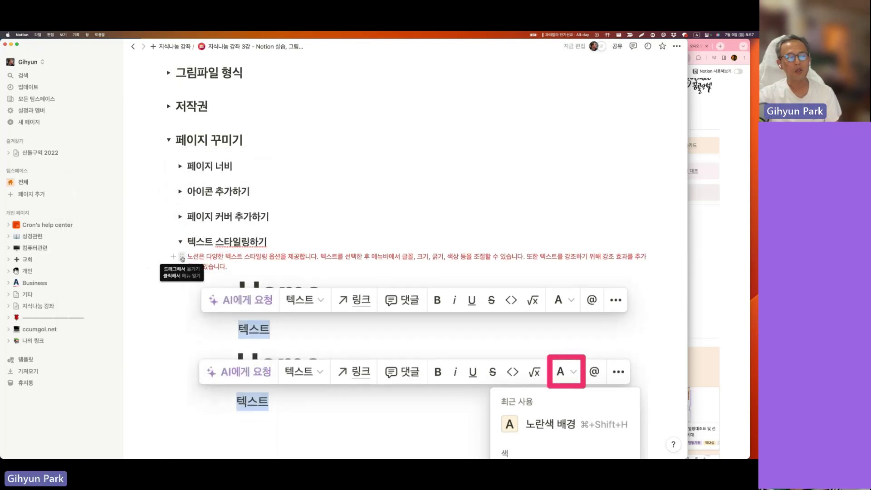
left_click(182, 258)
mouse_move(118, 313)
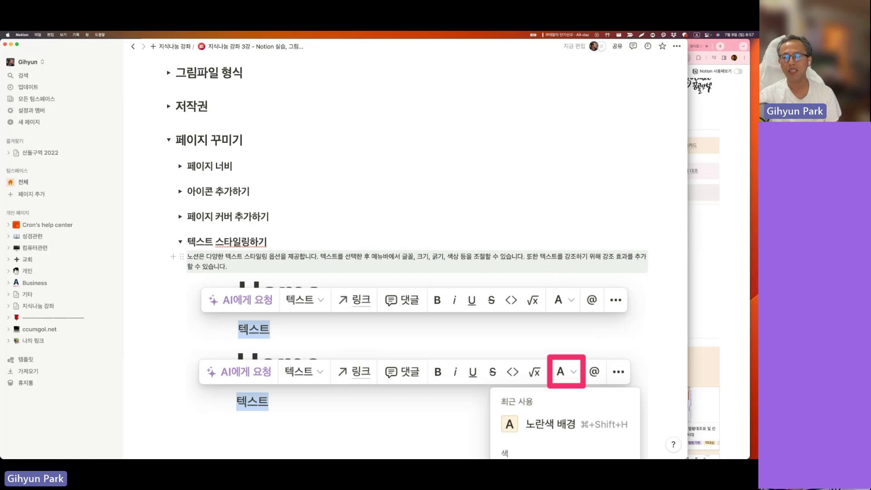
Review the text and background colour options for the whole paragraph block and close them
scroll(193, 255, "down", 1)
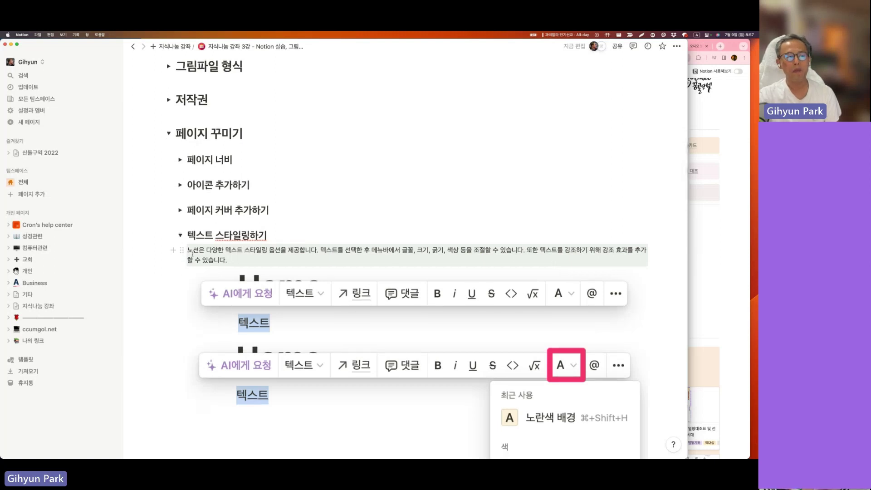
left_click(181, 250)
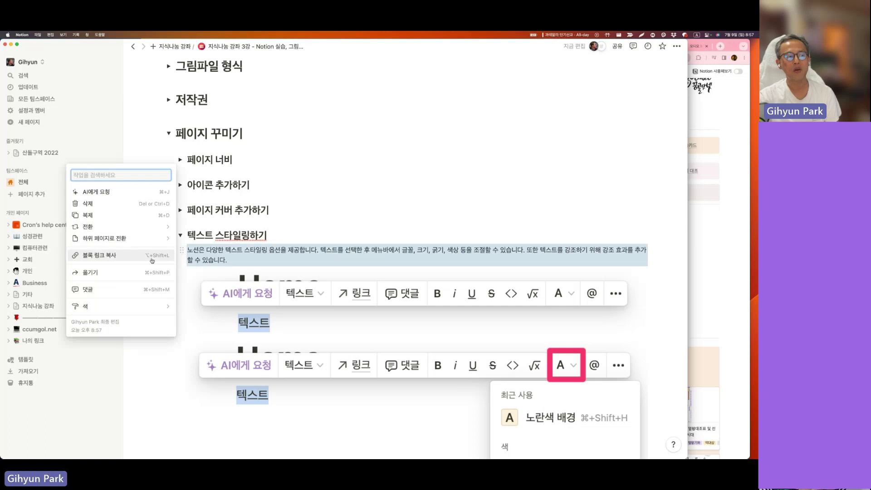
mouse_move(150, 307)
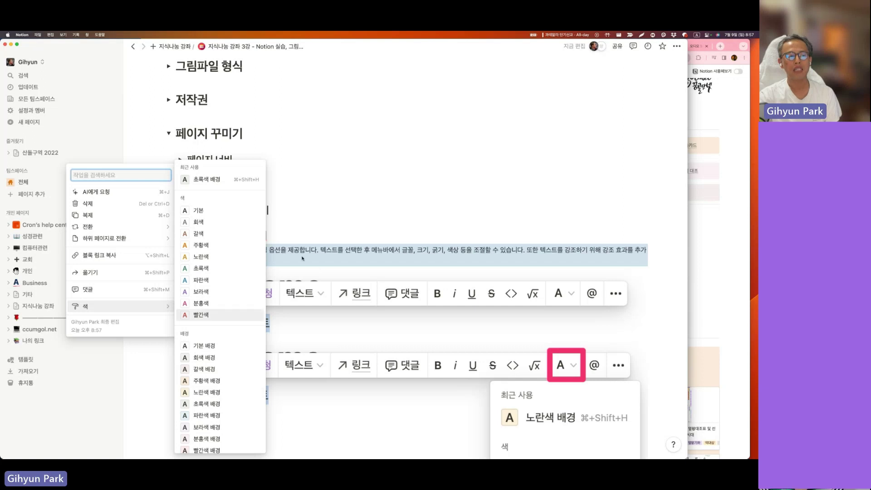
key("Escape")
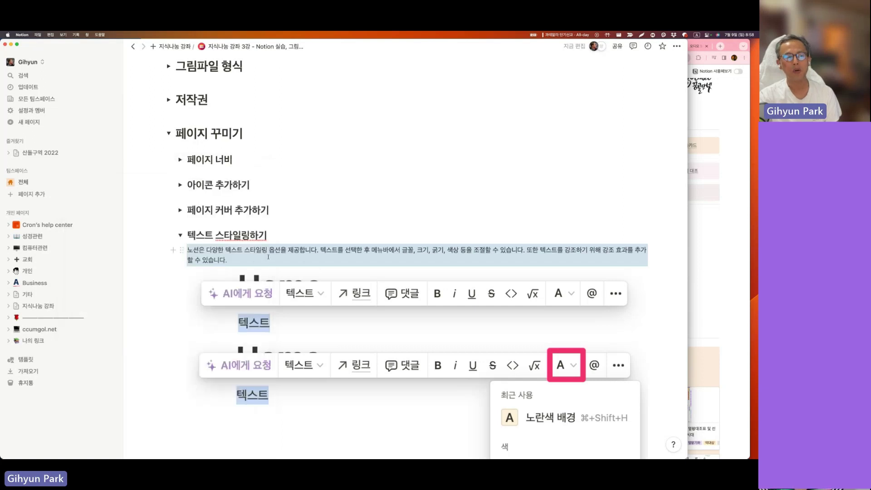
Colour only the paragraph's text from "제공합니다" through its end purple (보라색)
left_click(230, 260)
key("super+a")
left_click_drag(227, 260, 305, 255)
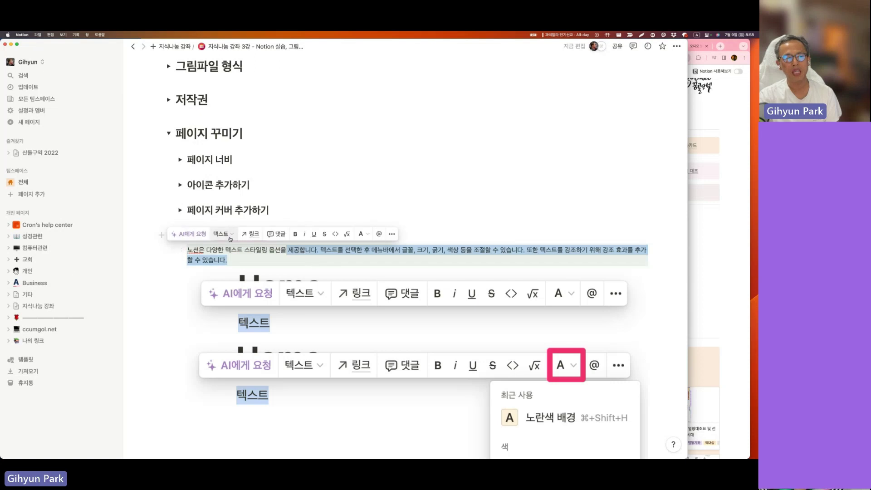
left_click(368, 235)
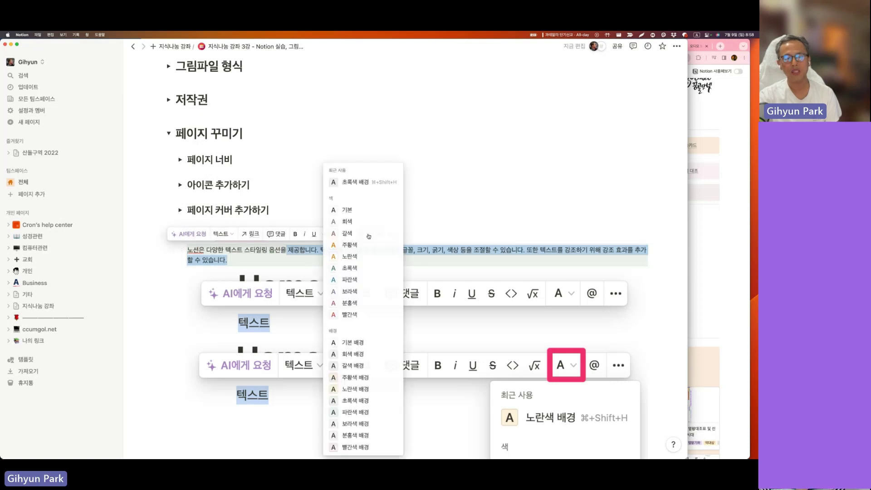
left_click(351, 292)
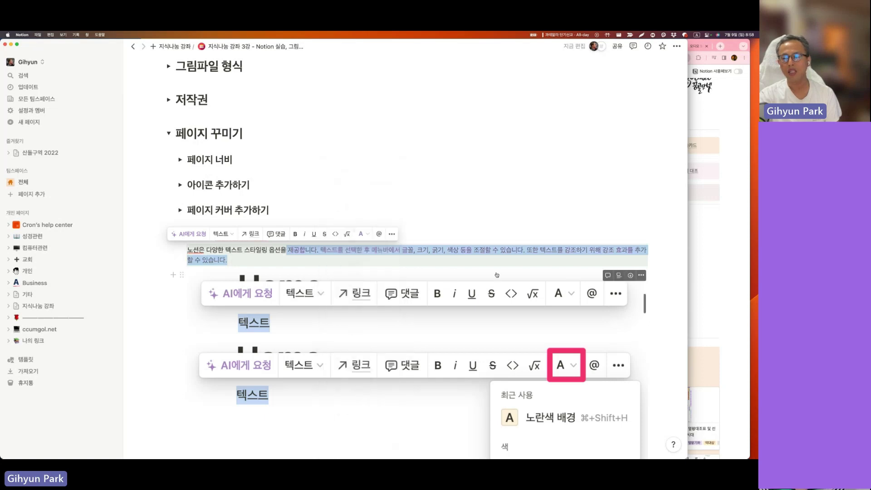
Compare with the whole block's colour options, then colour only the phrase "트 스타일링 옵션" orange (주황색) and deselect it
left_click(182, 250)
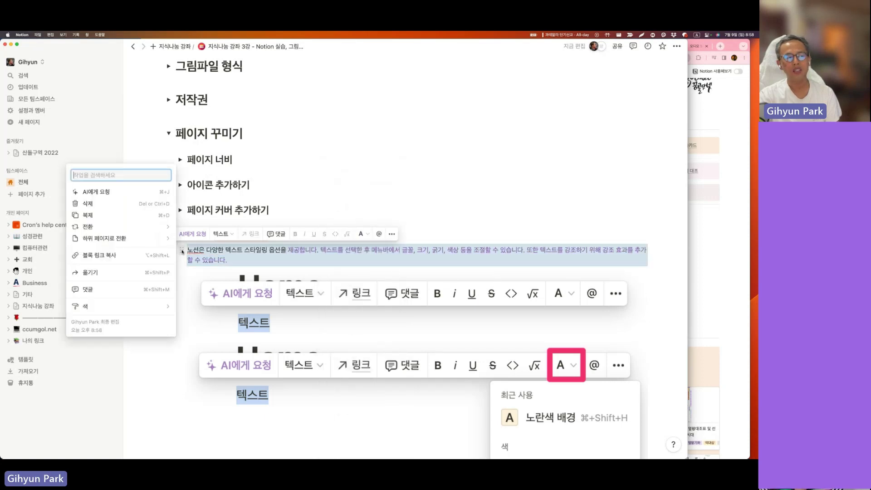
mouse_move(113, 307)
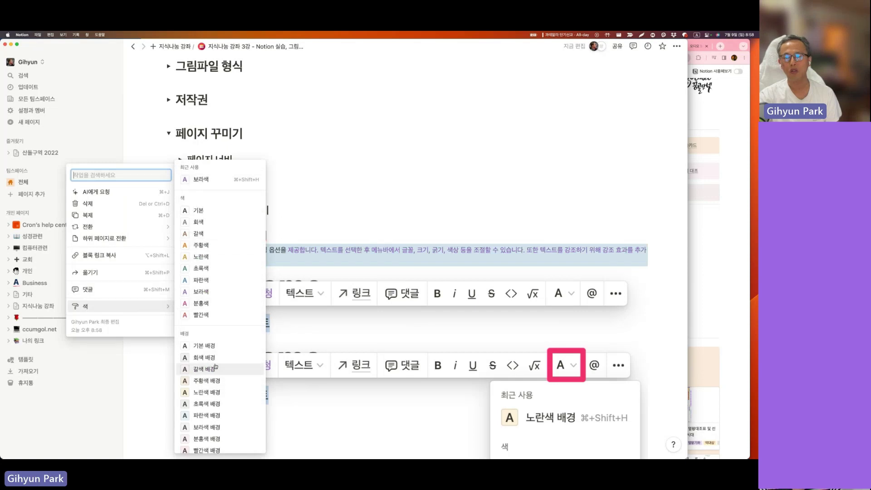
left_click_drag(280, 250, 236, 250)
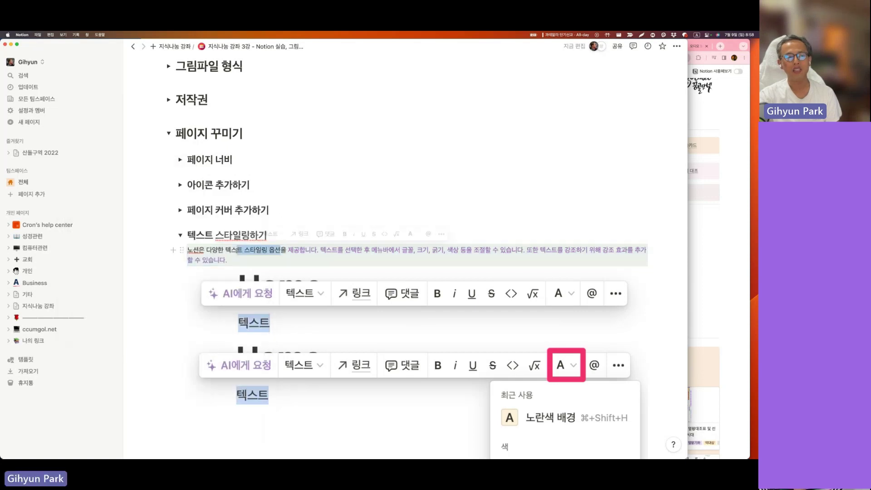
left_click(417, 235)
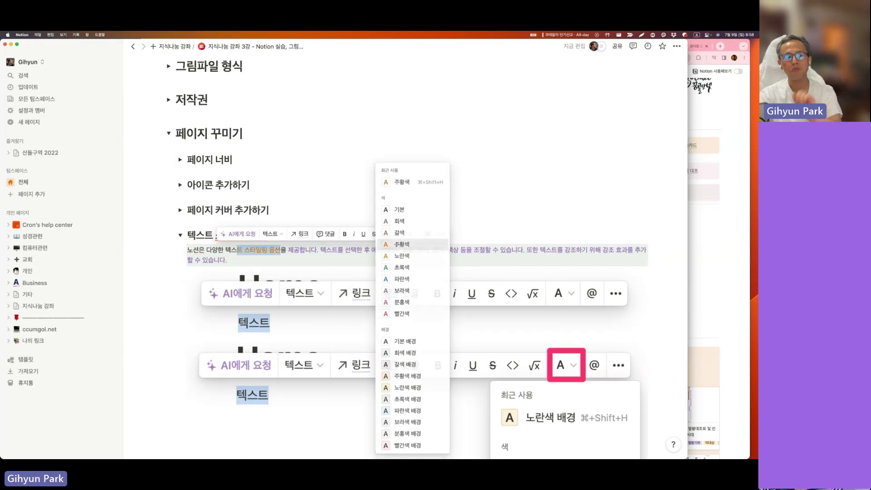
left_click(398, 245)
left_click(295, 260)
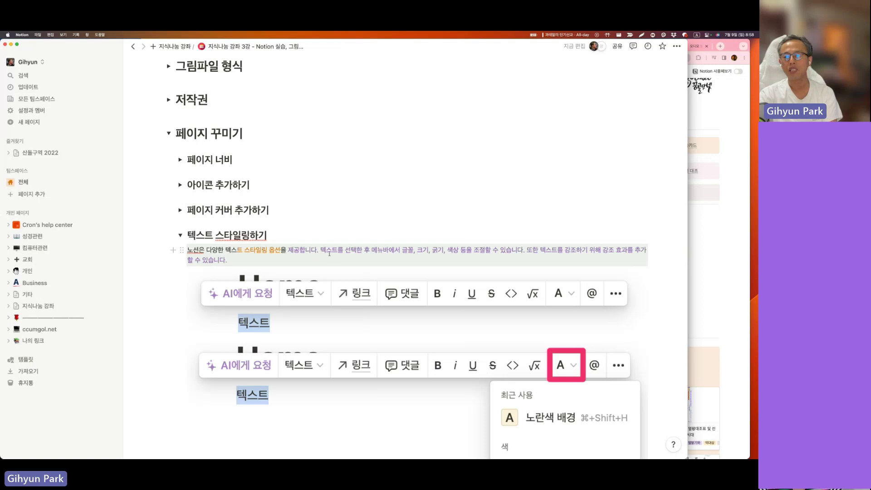
Examine the illustrated text toolbar and colour list, plus the block conversion options for the paragraph's opening words
scroll(341, 255, "down", 1)
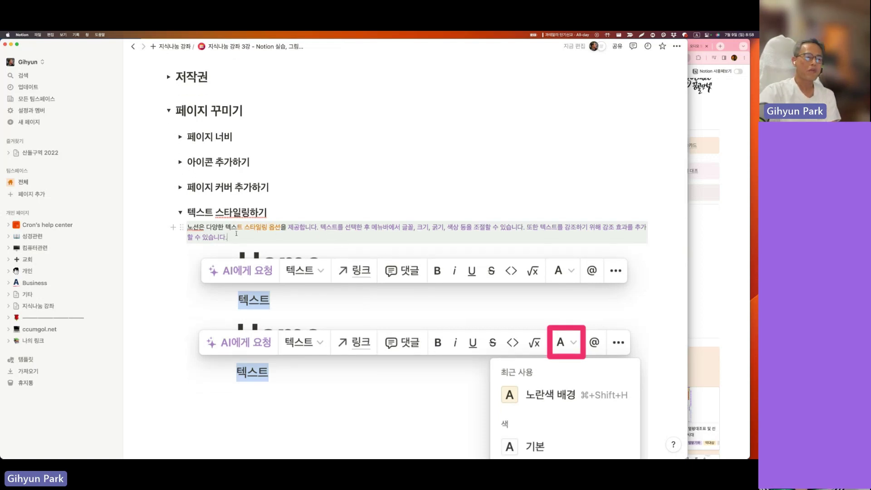
scroll(263, 239, "down", 10)
scroll(434, 188, "up", 5)
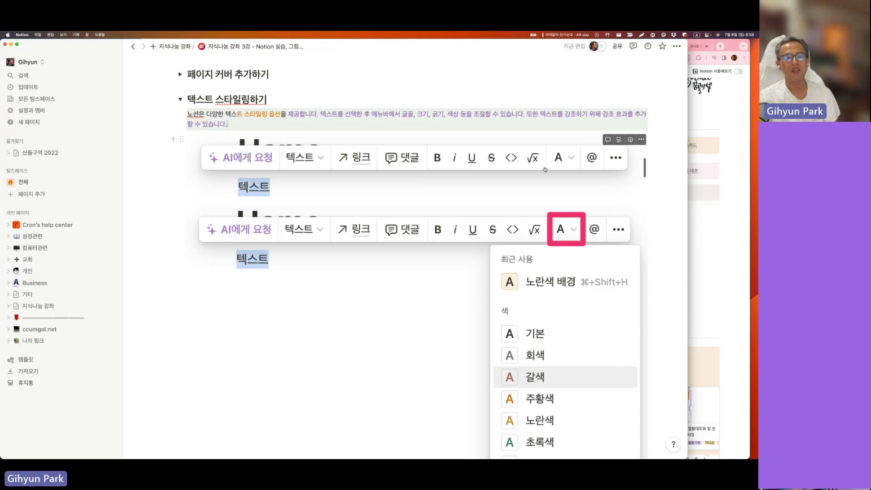
scroll(579, 166, "down", 5)
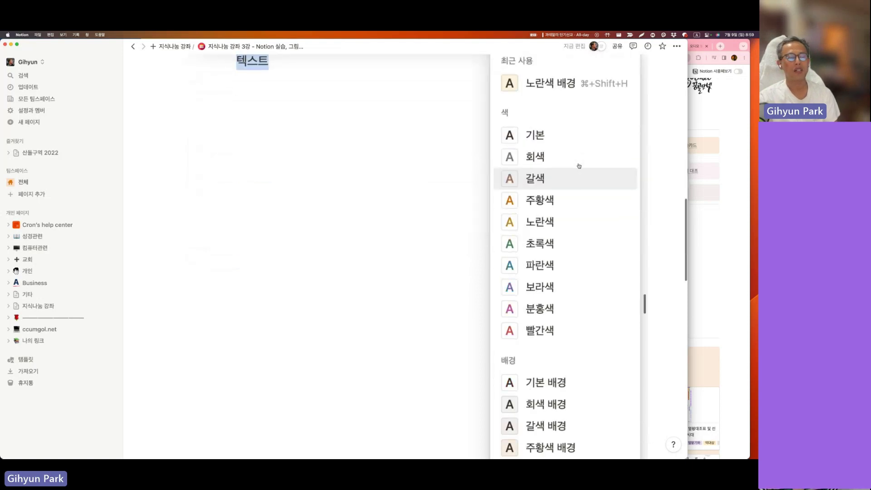
scroll(309, 194, "up", 6)
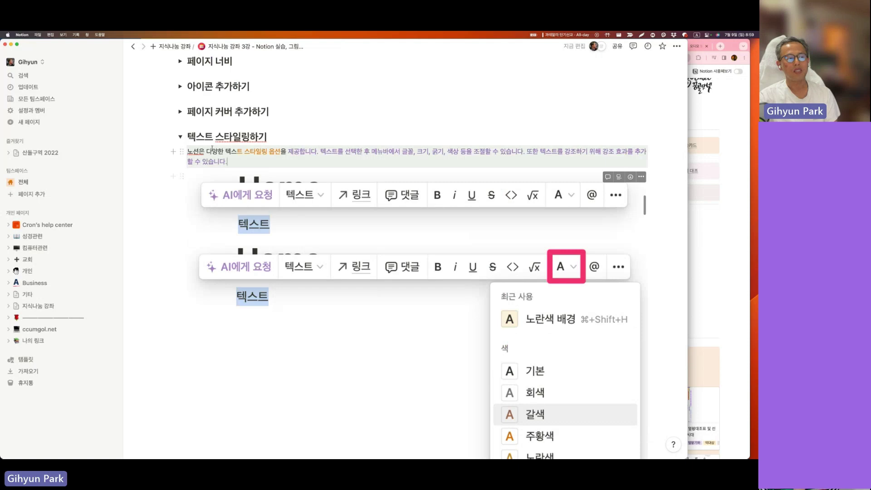
left_click_drag(193, 152, 262, 151)
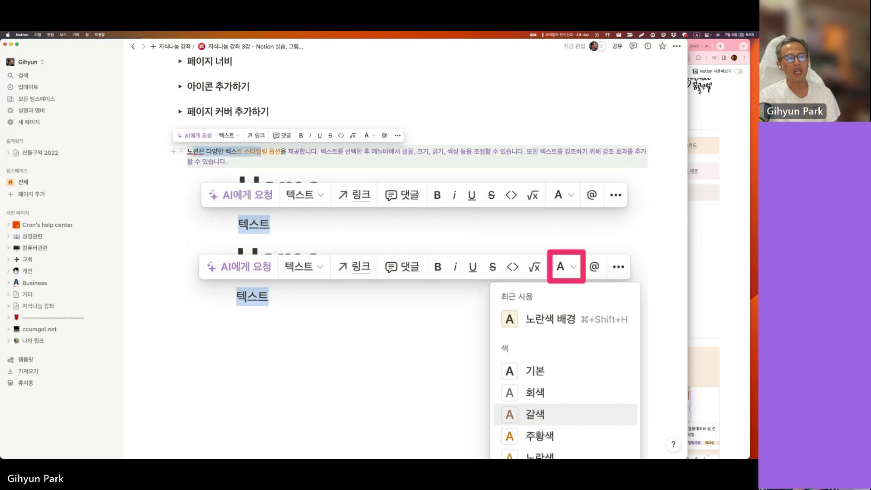
left_click(237, 136)
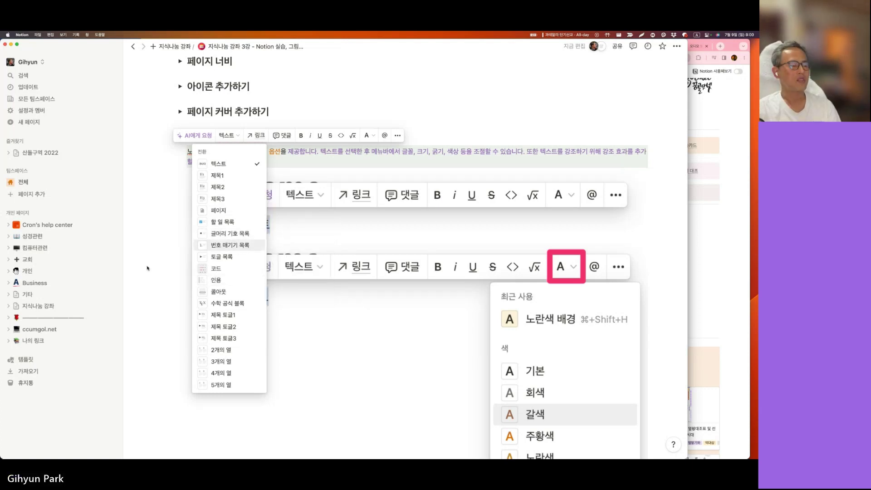
key("Escape")
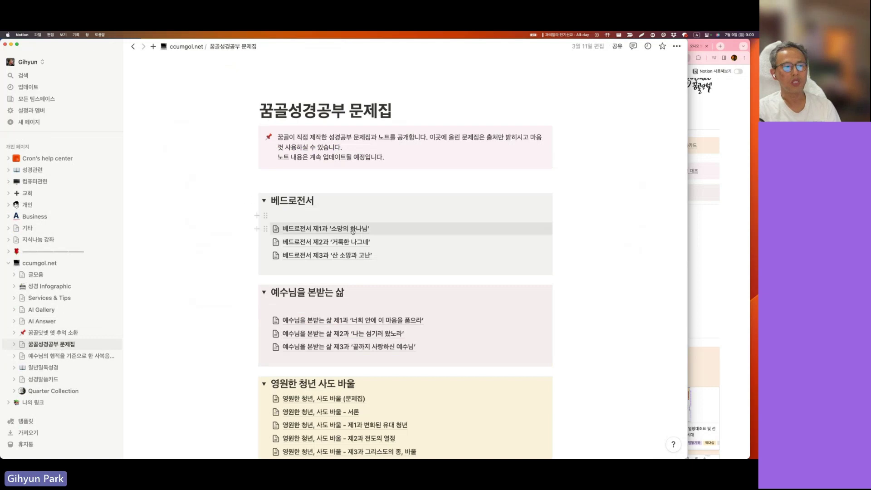
Open the 베드로전서 제1과 '소망의 하나님' lesson from the 꿈골성경공부 문제집 page to examine its layout
left_click(340, 231)
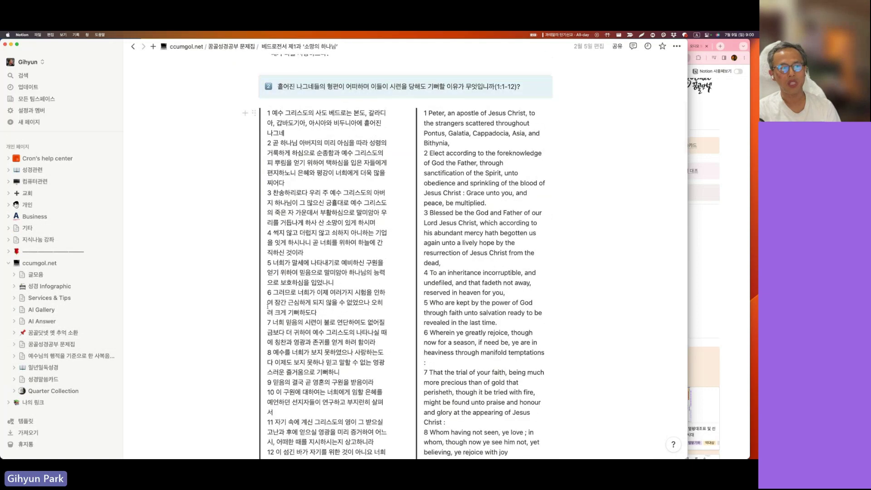
Review the 베드로전서 제1과 study page and return to the 지식나눔 강좌 3강 lecture page
scroll(377, 282, "down", 10)
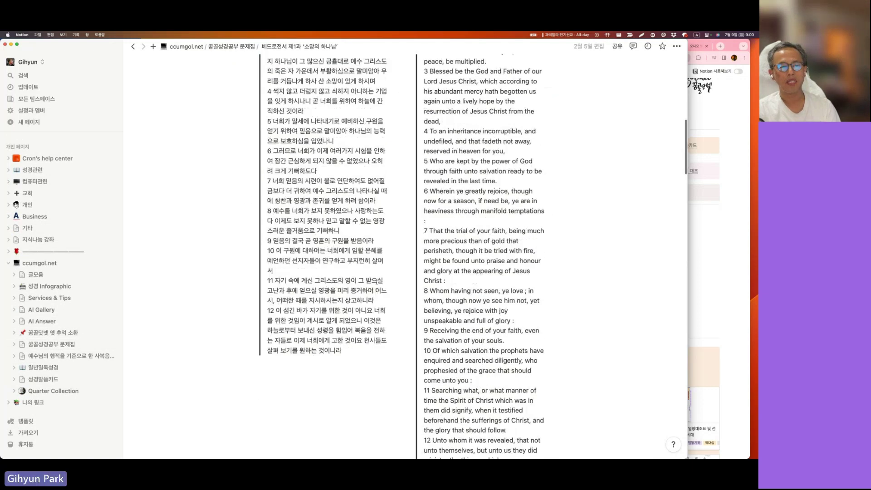
scroll(376, 282, "down", 8)
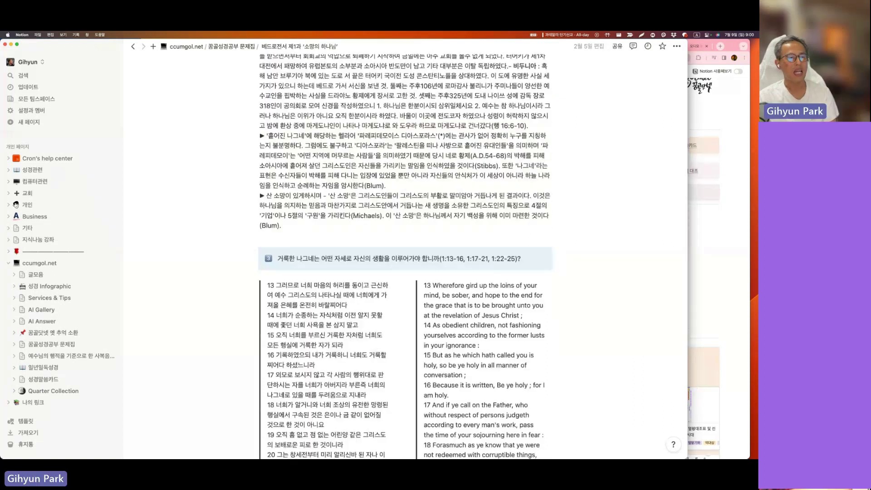
scroll(233, 69, "up", 15)
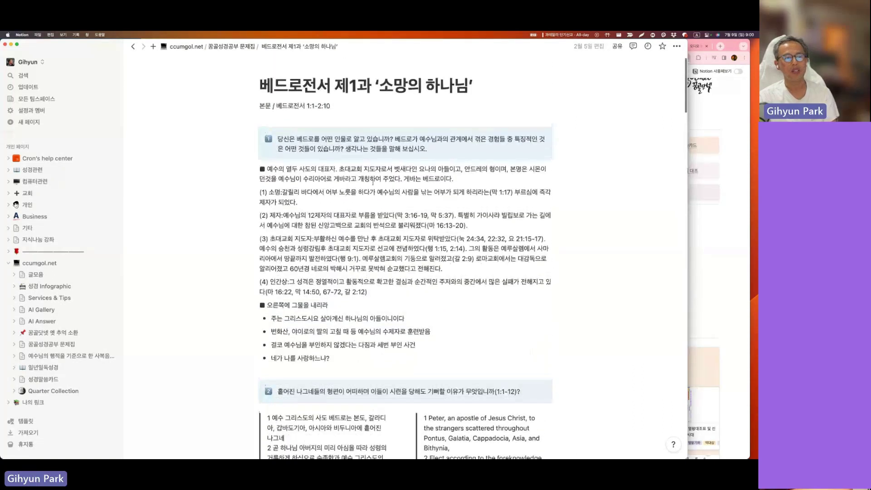
left_click(134, 47)
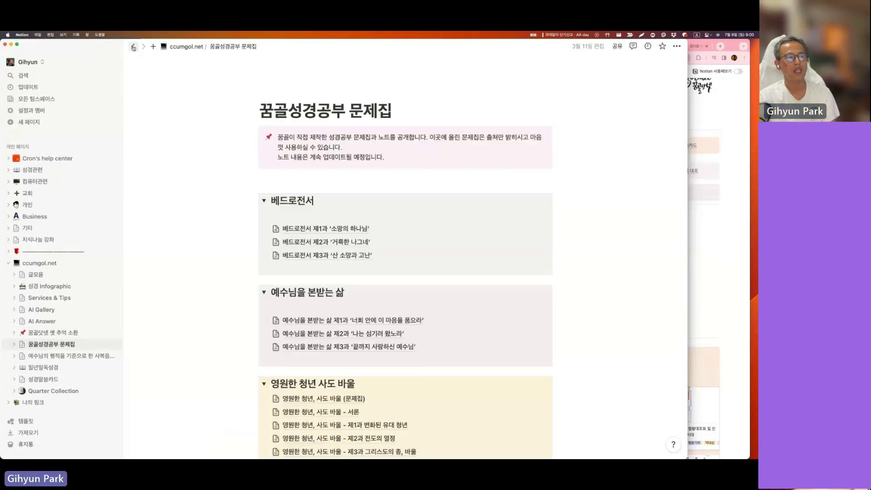
left_click(134, 47)
scroll(374, 218, "down", 10)
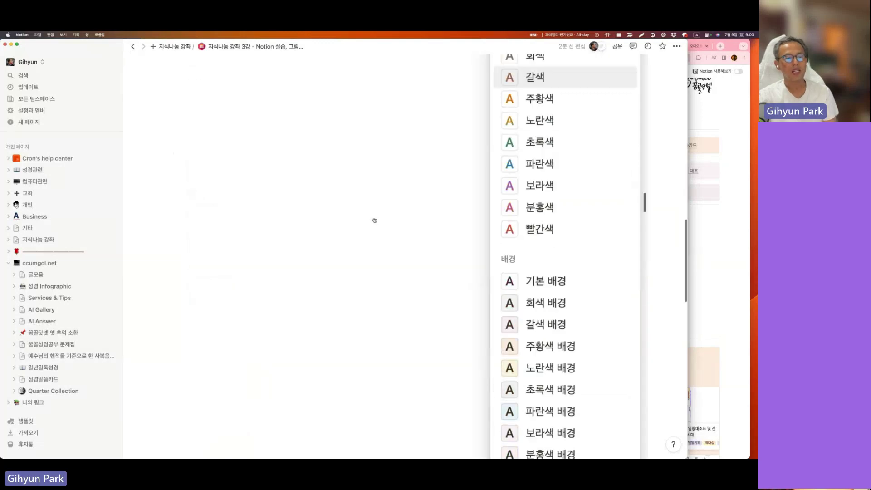
scroll(374, 218, "up", 15)
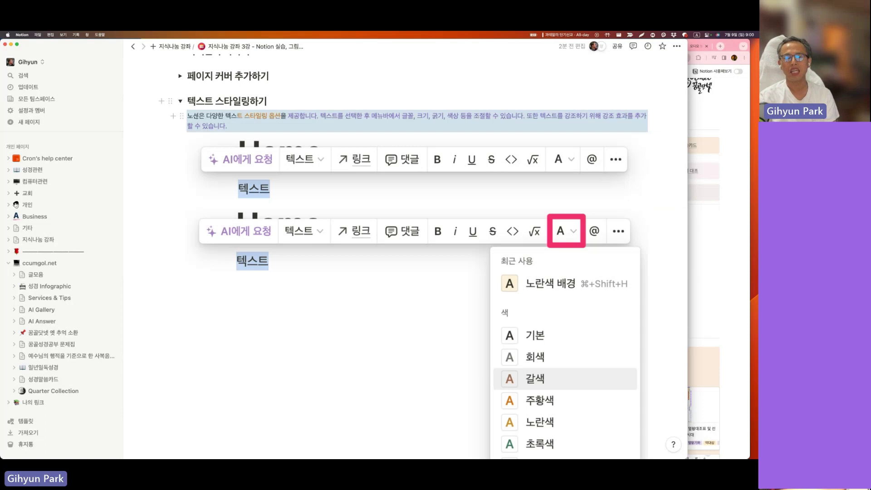
Collapse the 텍스트 스타일링하기 section under 페이지 꾸미기
scroll(205, 118, "down", 1)
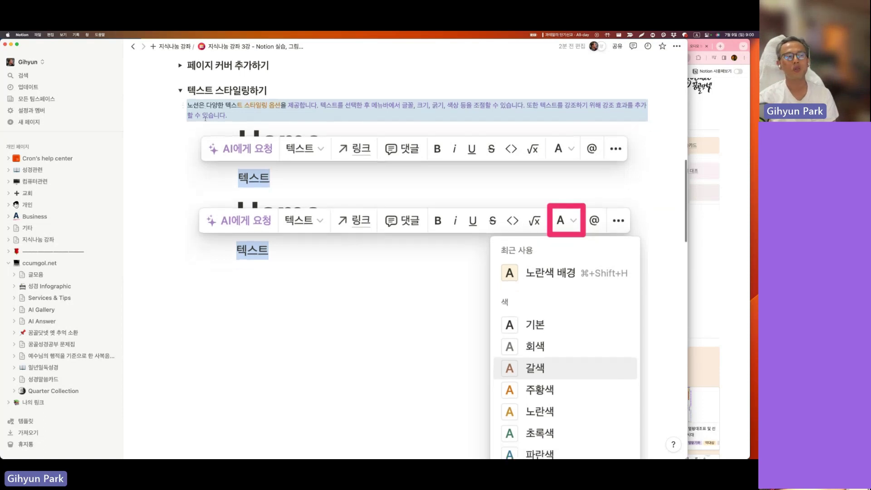
left_click(181, 92)
scroll(210, 205, "up", 3)
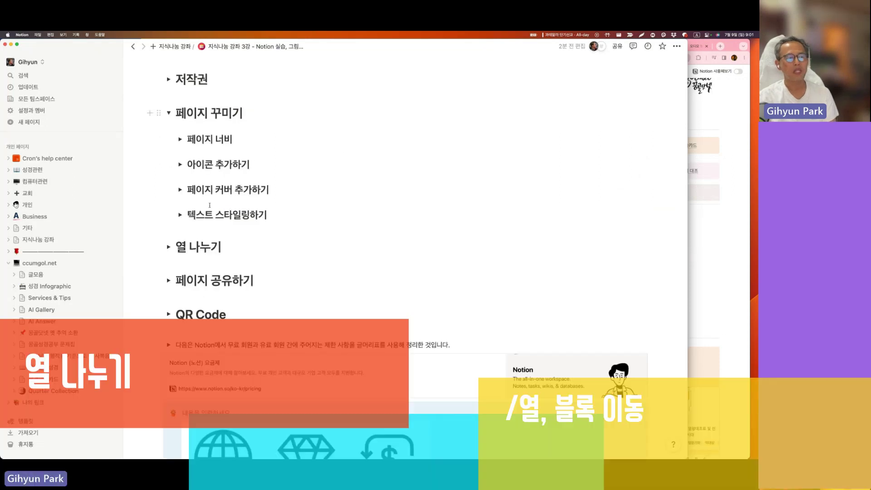
Expand the 열 나누기 section and examine its explanation and the two- to five-column block options
left_click(168, 247)
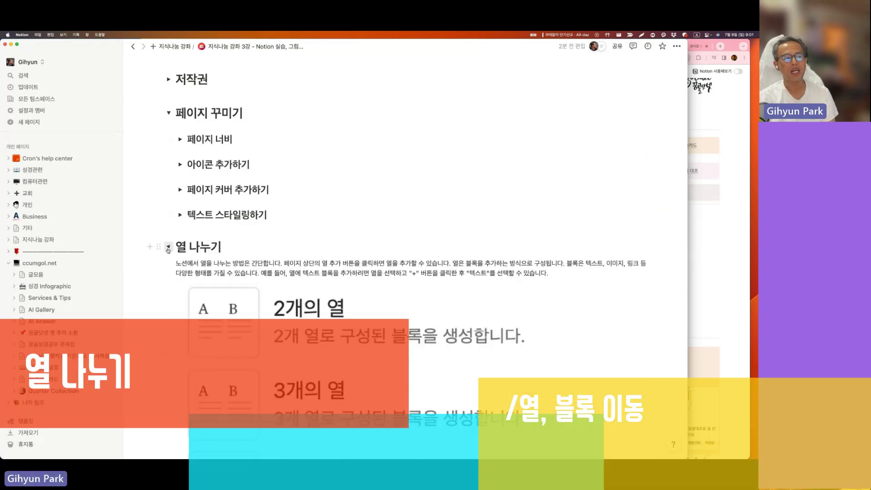
scroll(314, 289, "down", 2)
scroll(314, 289, "down", 1)
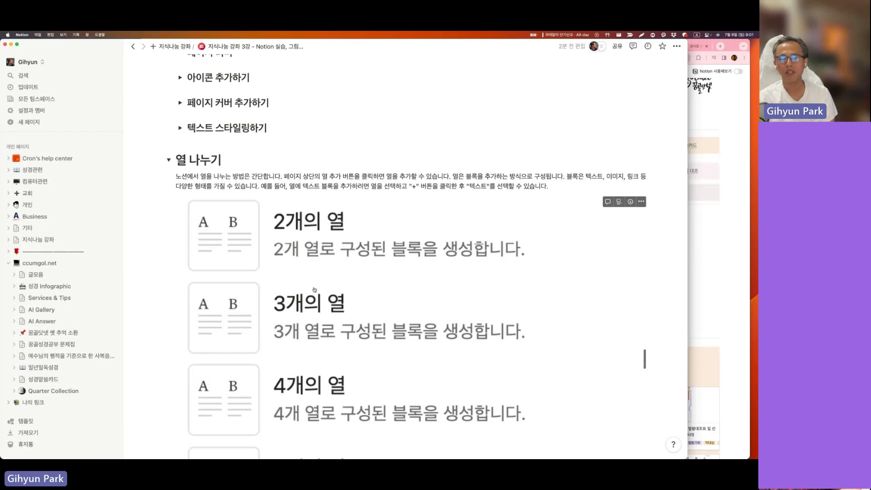
scroll(314, 289, "down", 3)
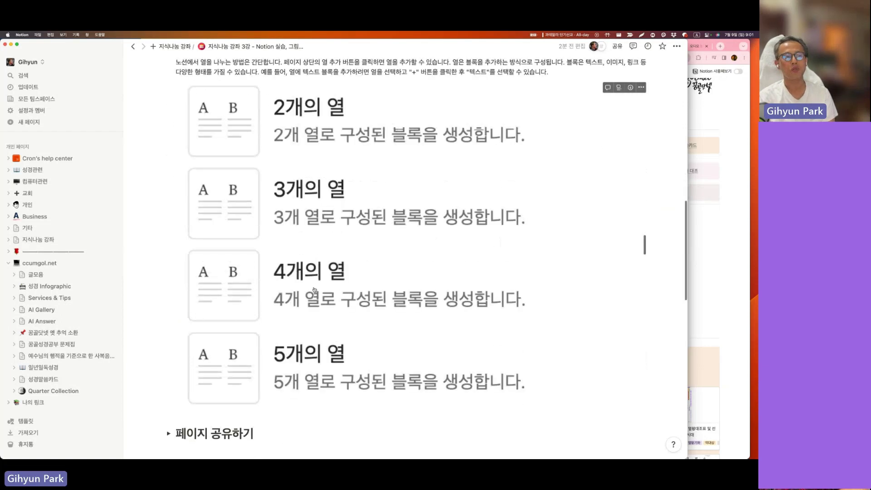
scroll(314, 289, "up", 1)
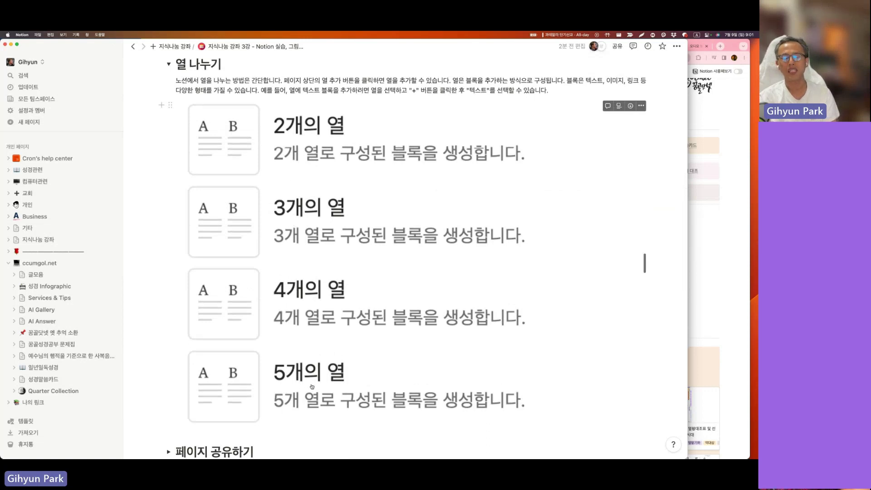
scroll(312, 387, "down", 3)
scroll(311, 386, "up", 3)
scroll(169, 157, "up", 6)
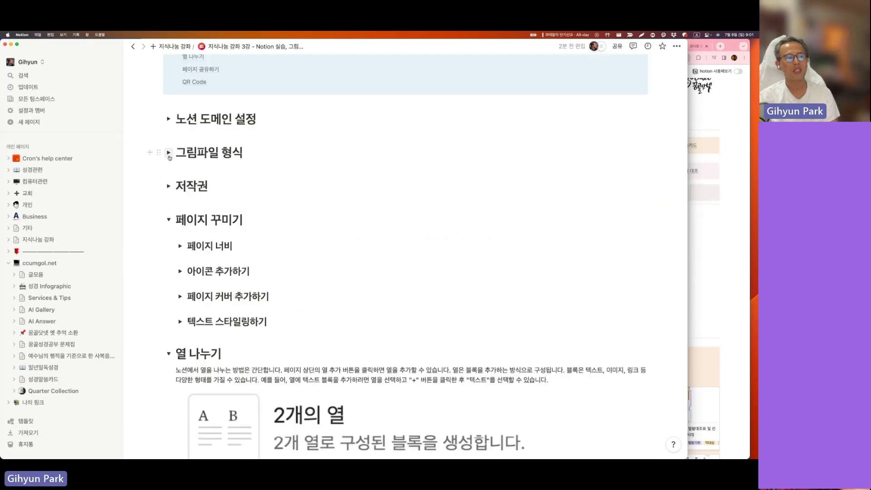
Expand the 그림파일 형식 section and examine its format table and the sample images arranged side by side
left_click(168, 152)
scroll(276, 186, "down", 5)
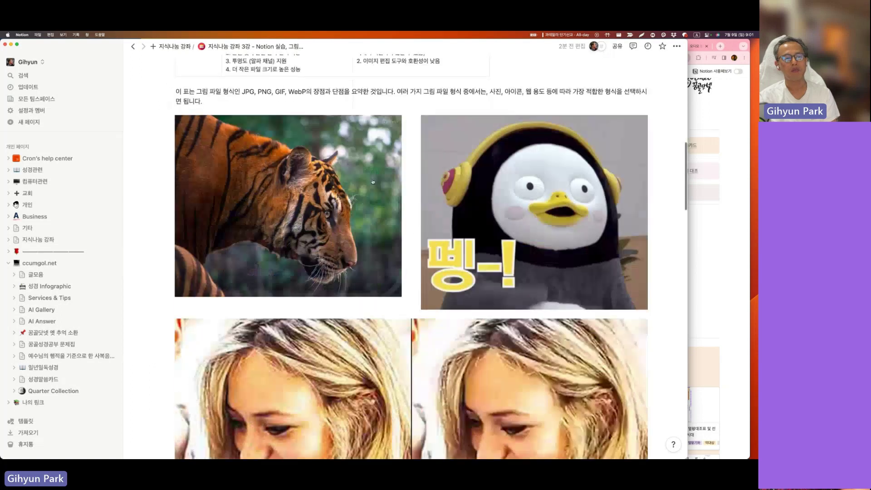
scroll(476, 238, "down", 5)
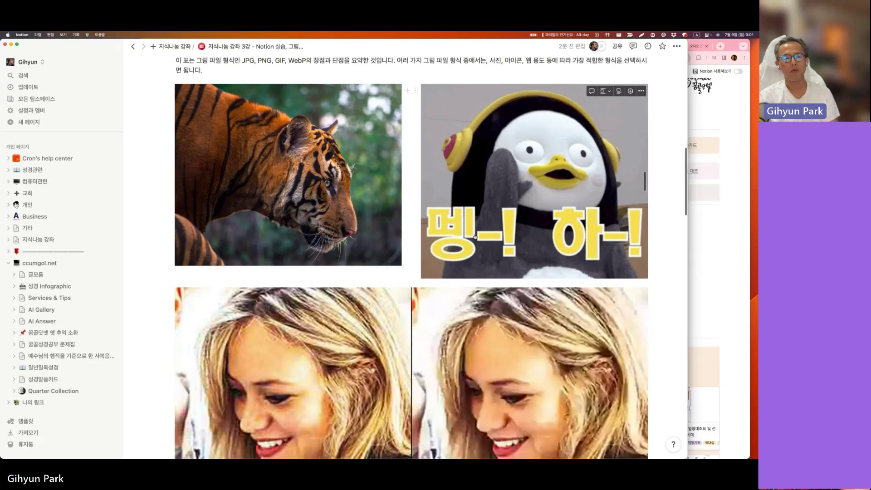
scroll(475, 237, "down", 3)
scroll(348, 141, "up", 15)
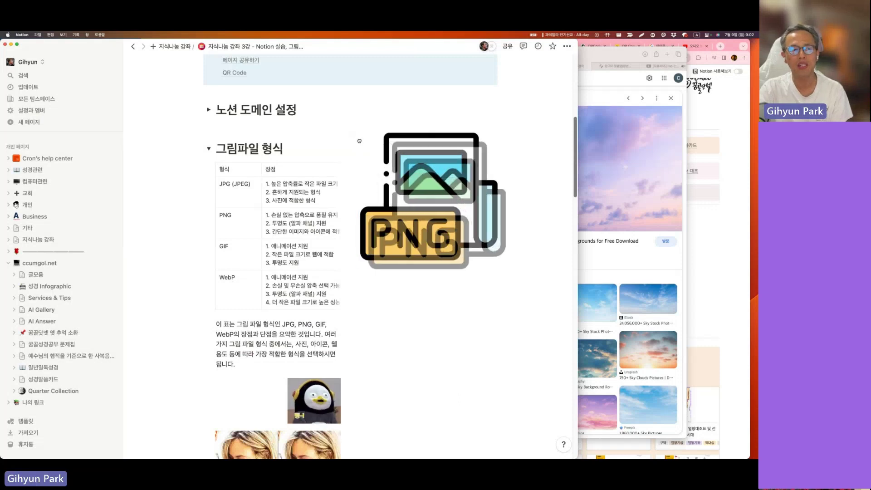
Move the PNG icon image to the end of the page, beside the tiger photo as a second column
scroll(354, 141, "down", 15)
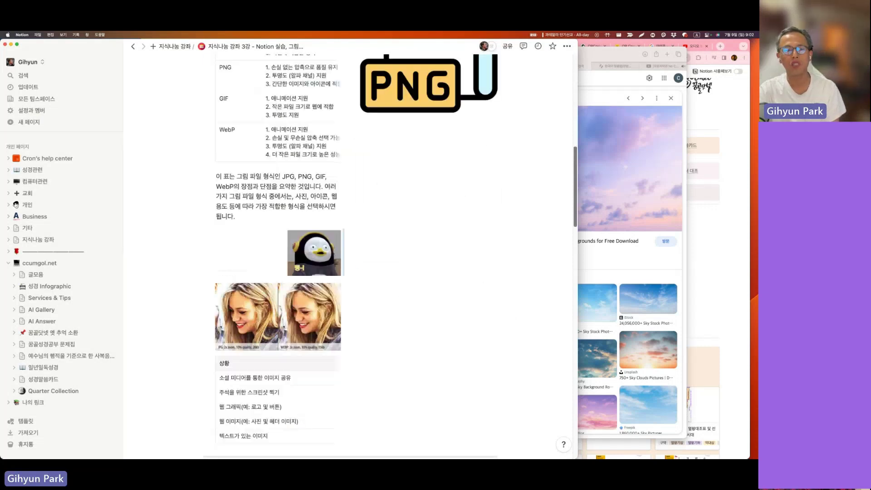
scroll(514, 252, "down", 10)
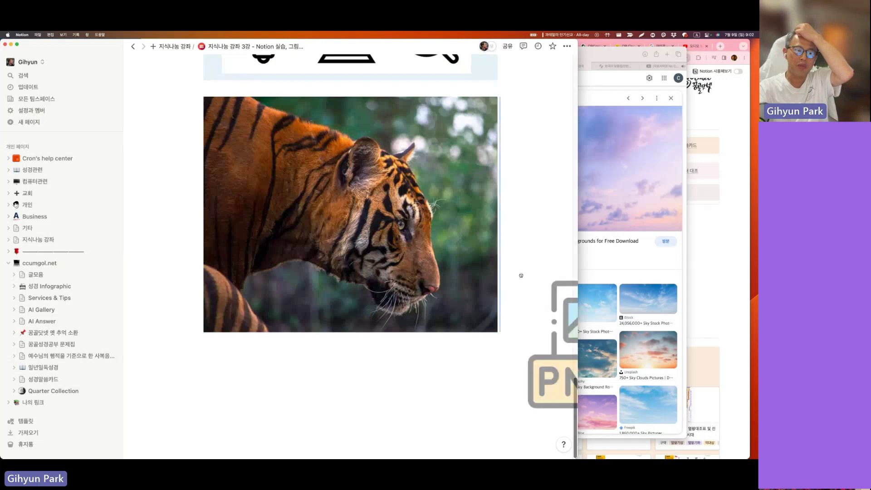
Move the penguin GIF from the 그림파일 형식 section to the page's end as a third column beside the PNG icon
scroll(514, 252, "up", 15)
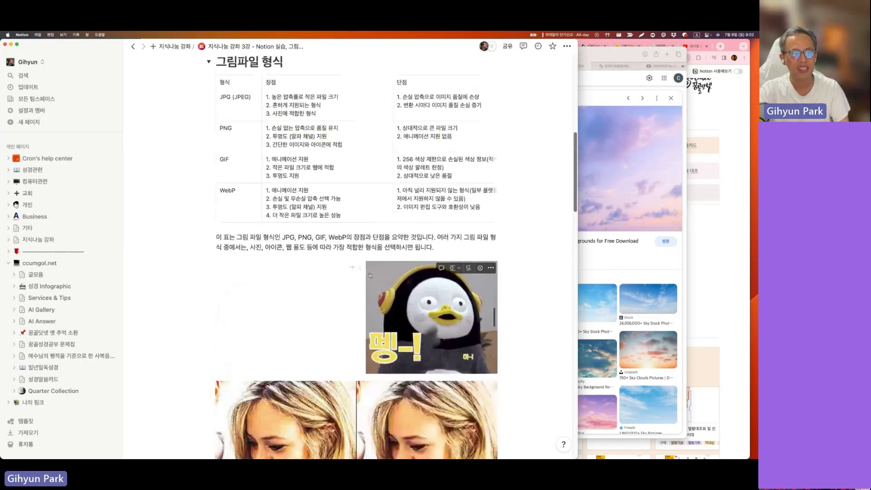
scroll(361, 266, "down", 20)
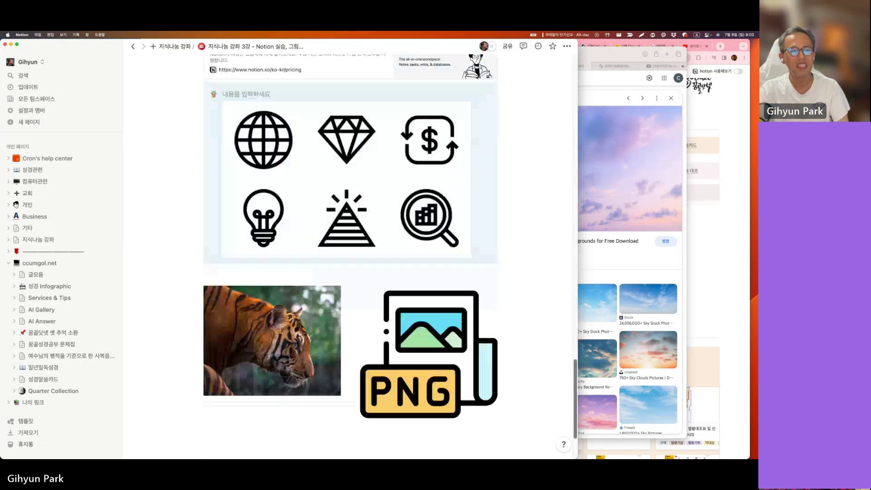
left_click_drag(597, 412, 440, 230)
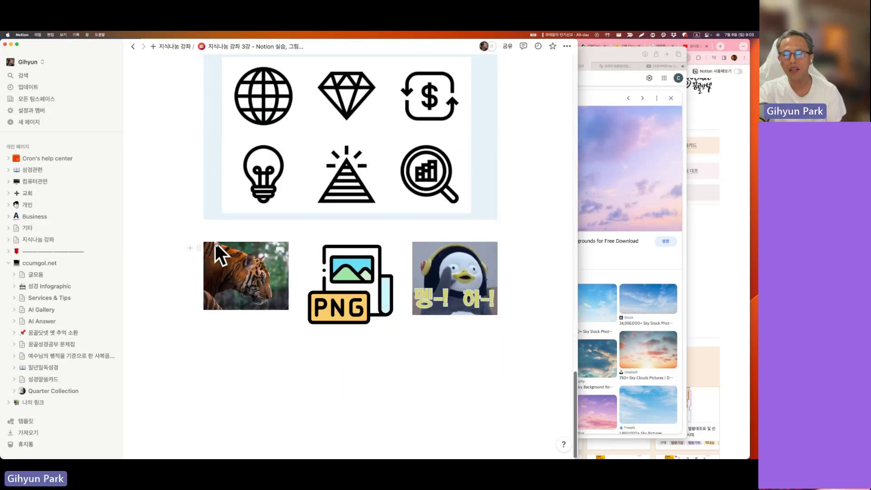
scroll(227, 249, "up", 6)
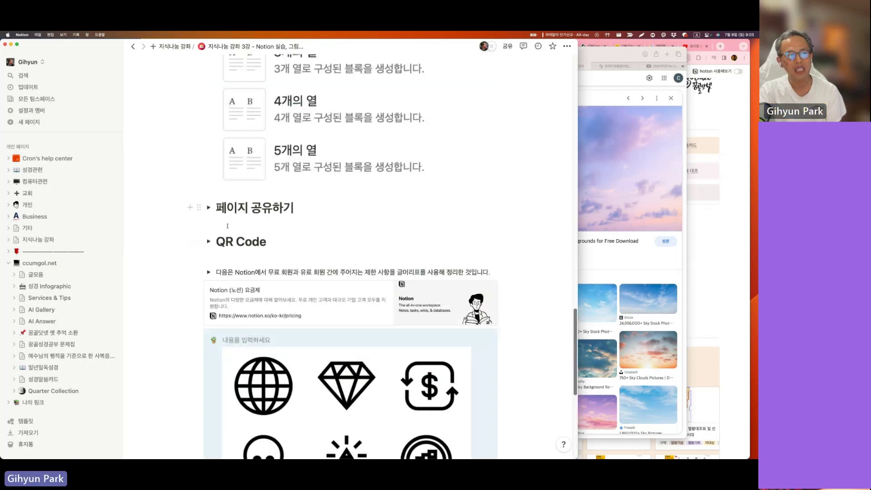
left_click(209, 208)
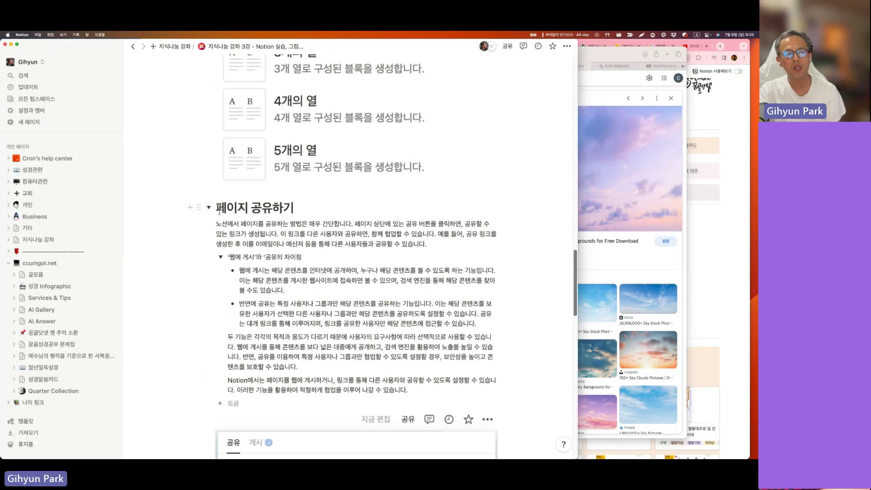
left_click(208, 207)
Extend the image row to six columns with the black icon set, the JPG/WEBP comparison and the column options image
scroll(339, 367, "down", 6)
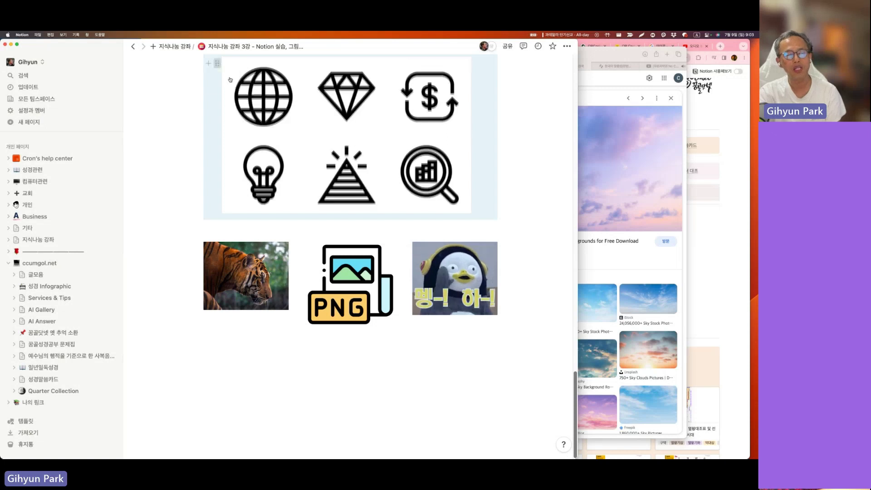
left_click_drag(230, 80, 498, 310)
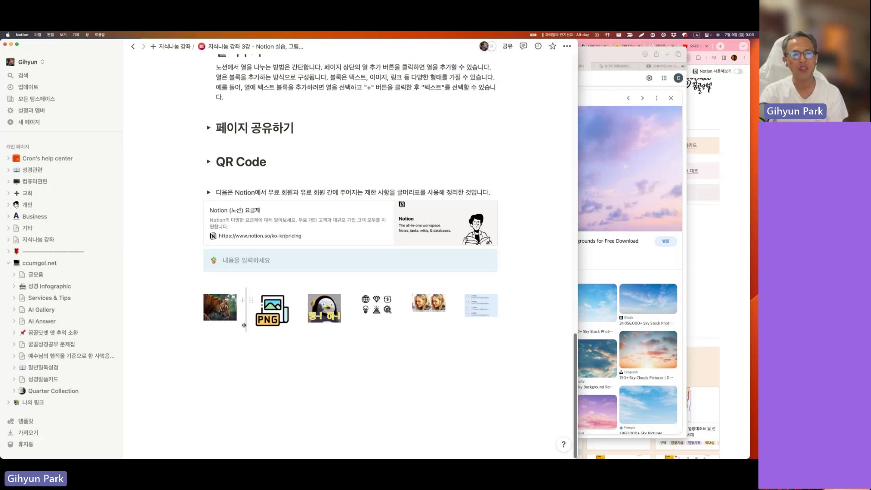
left_click(310, 351)
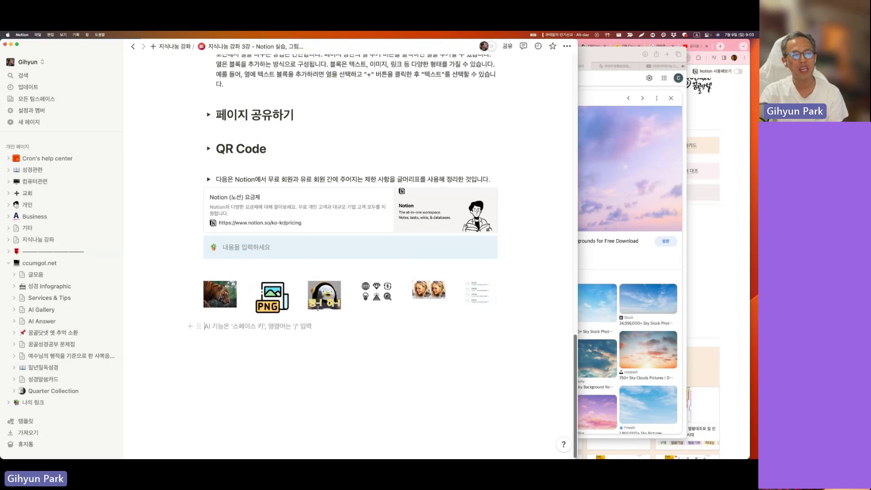
Take the images out of the column row and stack them one below another at the end of the page
key("super+z")
key("super+z")
key("super+z")
key("super+z")
left_click_drag(407, 157, 388, 222)
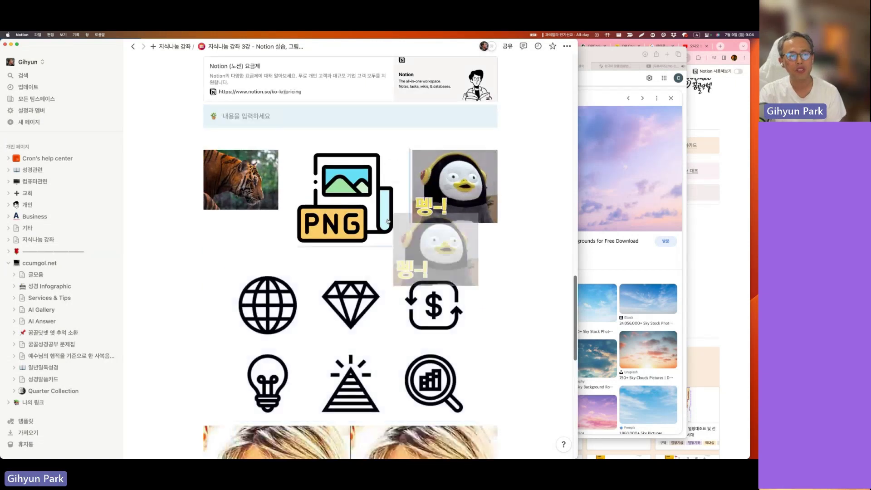
scroll(302, 291, "down", 20)
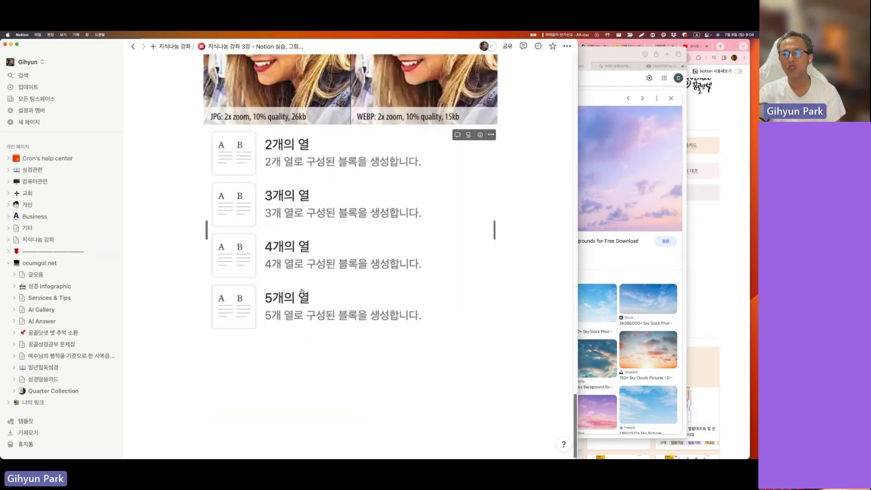
scroll(302, 291, "up", 15)
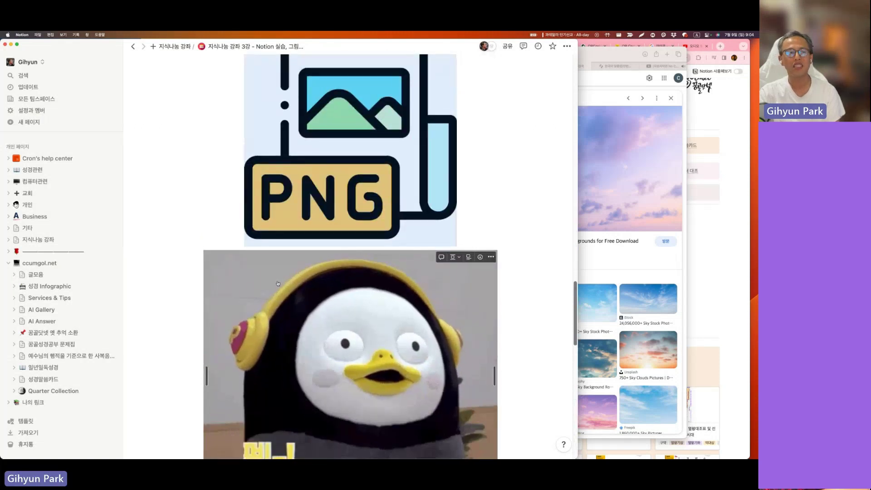
scroll(279, 284, "up", 5)
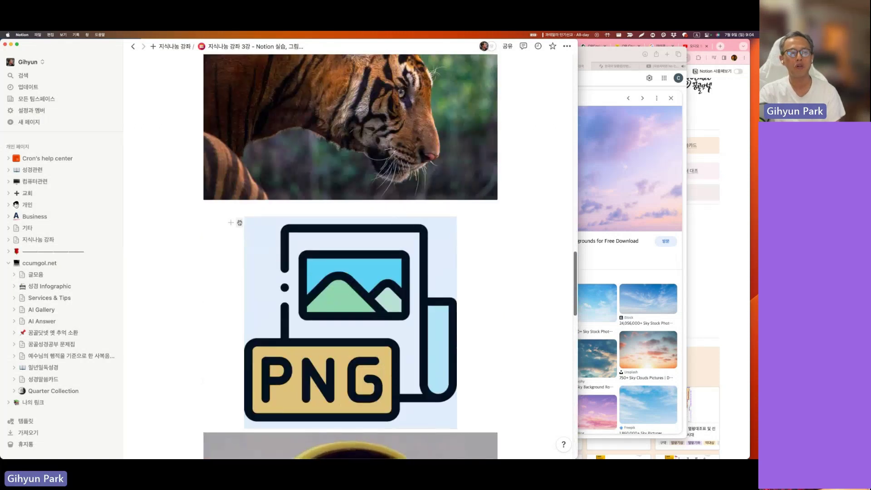
Place the PNG icon and the penguin GIF beside the tiger photo to form a three-column row
left_click_drag(239, 223, 494, 137)
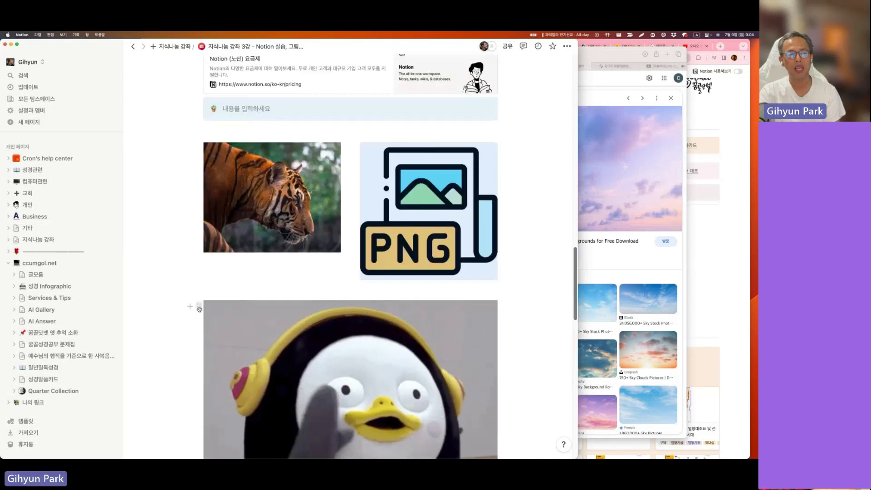
left_click_drag(199, 309, 519, 208)
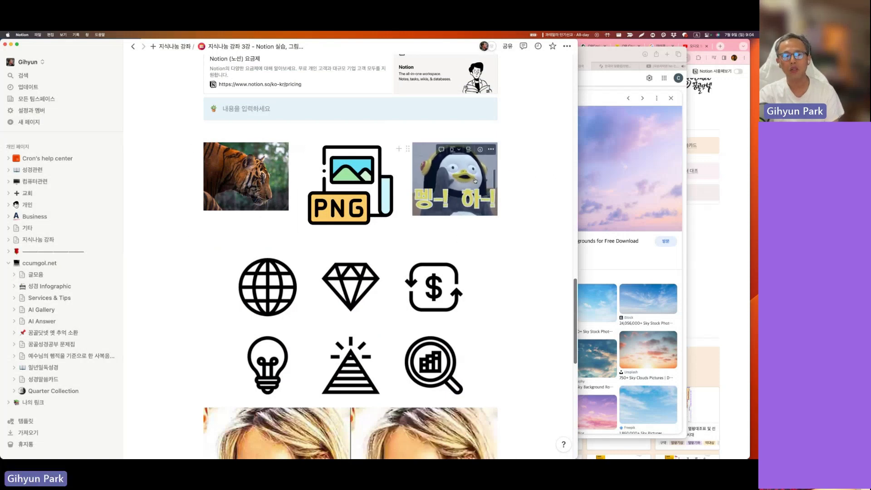
Open the penguin GIF's original in the browser and return to the lecture page in Notion
left_click(491, 149)
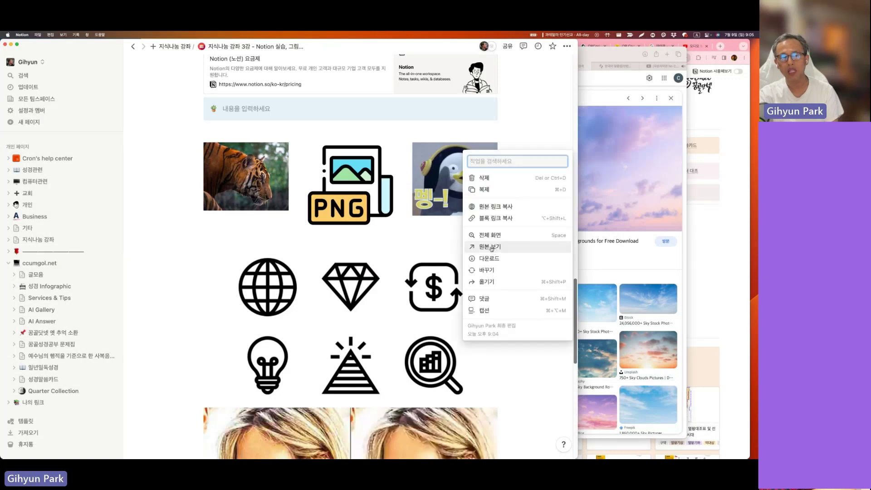
left_click(491, 248)
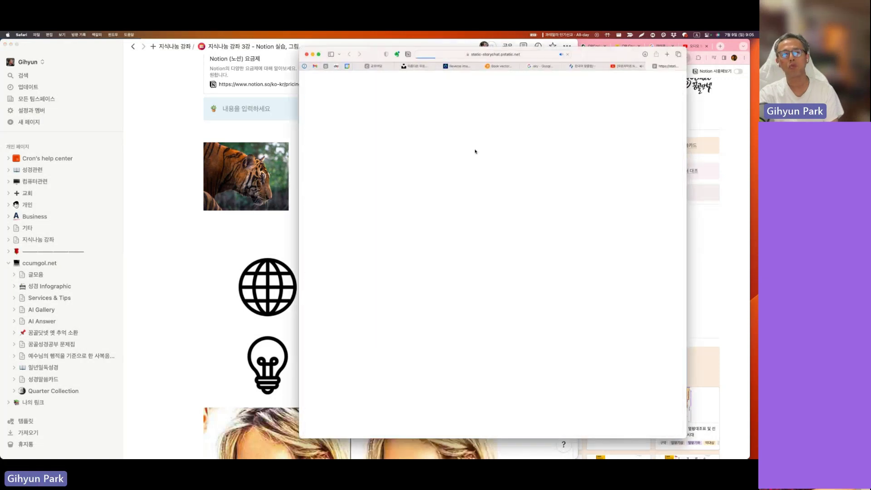
left_click(164, 256)
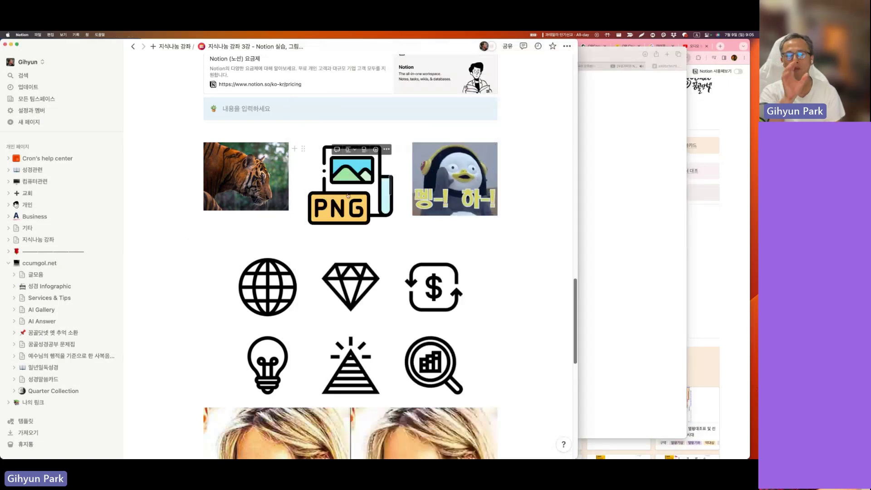
Move the column options image from the page's end into the 열 나누기 section, directly below its explanatory text
scroll(348, 196, "up", 3)
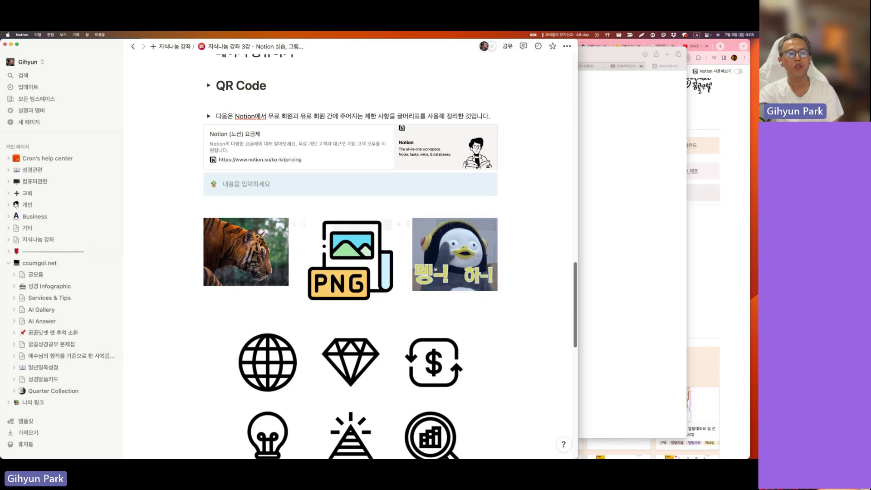
scroll(435, 269, "up", 5)
scroll(435, 269, "up", 5)
scroll(342, 277, "down", 2)
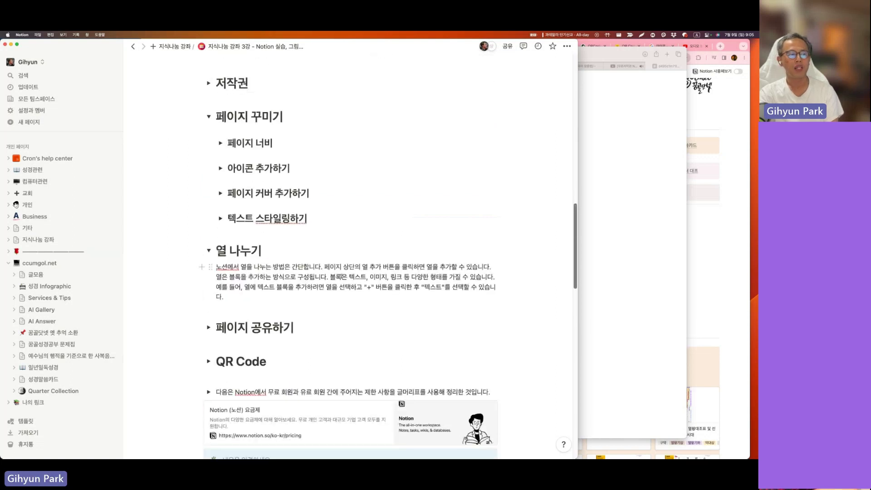
scroll(289, 273, "down", 15)
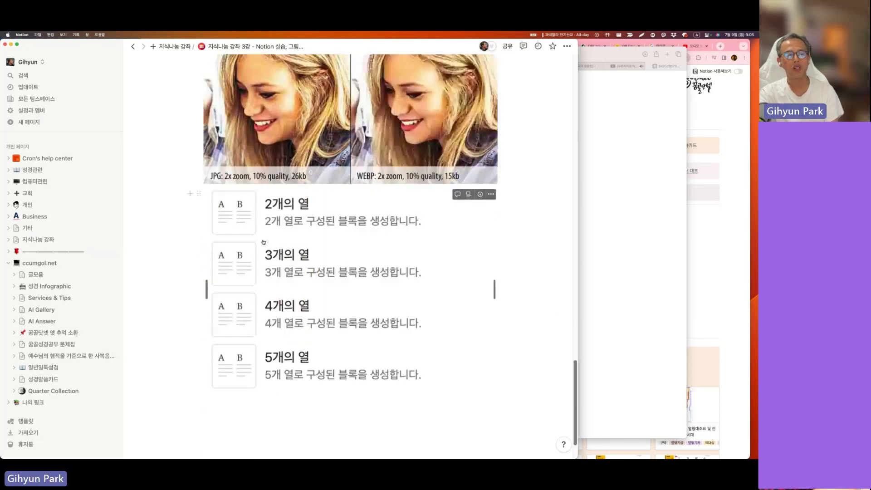
scroll(254, 200, "up", 14)
mouse_move(263, 244)
left_mouse_down()
mouse_move(249, 166)
mouse_move(258, 230)
left_mouse_up()
scroll(267, 218, "down", 2)
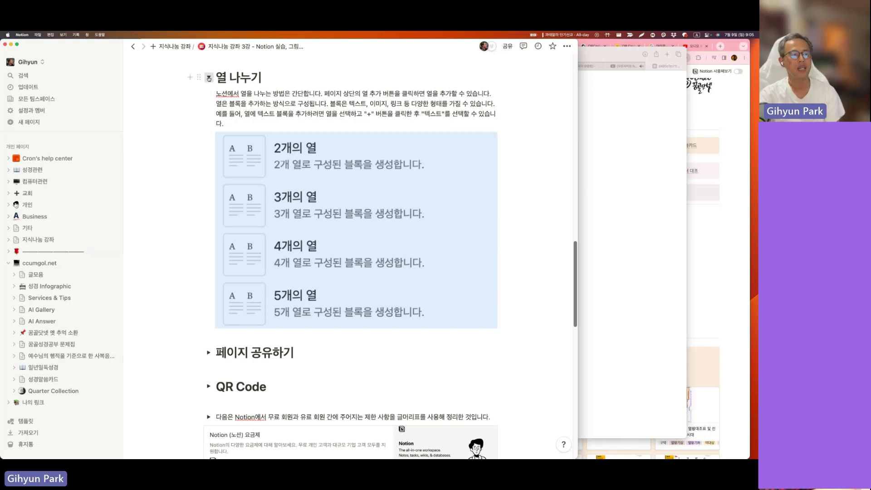
Expand the 페이지 공유하기 section to show its text on sharing versus publishing to the web
scroll(209, 136, "down", 5)
left_click(208, 223)
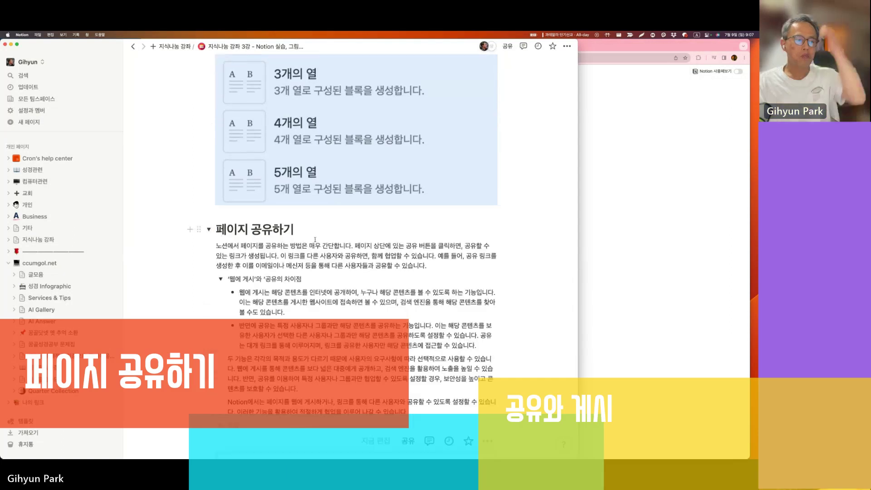
scroll(315, 239, "down", 3)
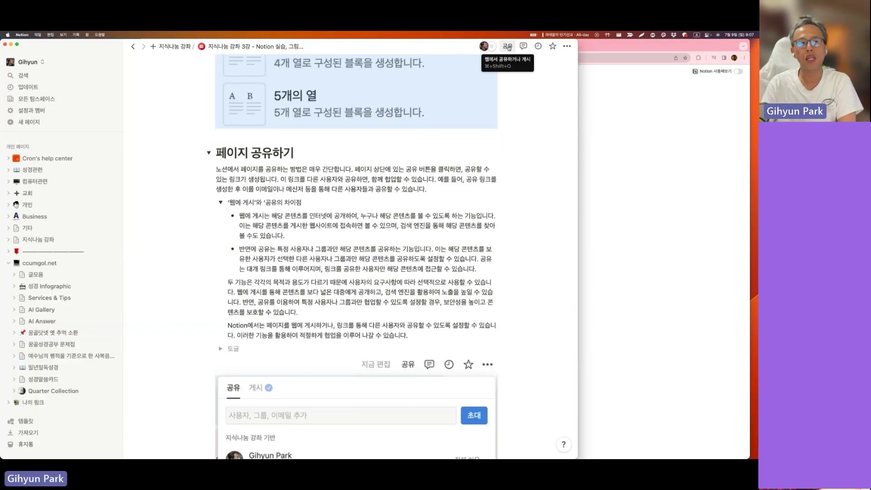
Look through the page's share and publish options and the invitation form, then close them without inviting anyone
left_click(508, 46)
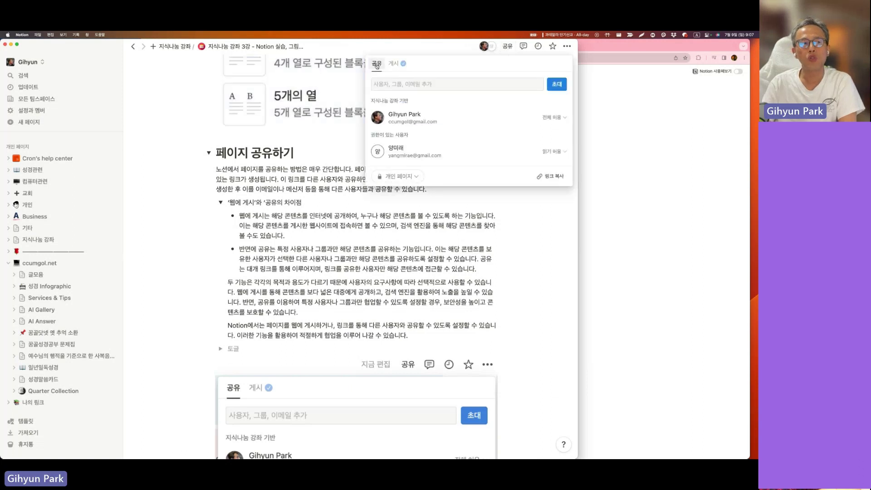
left_click(394, 63)
left_click(377, 64)
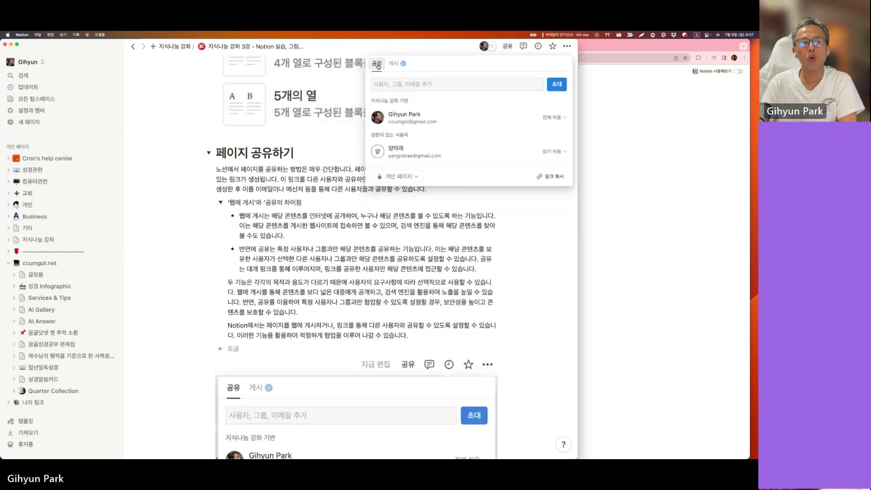
left_click(382, 85)
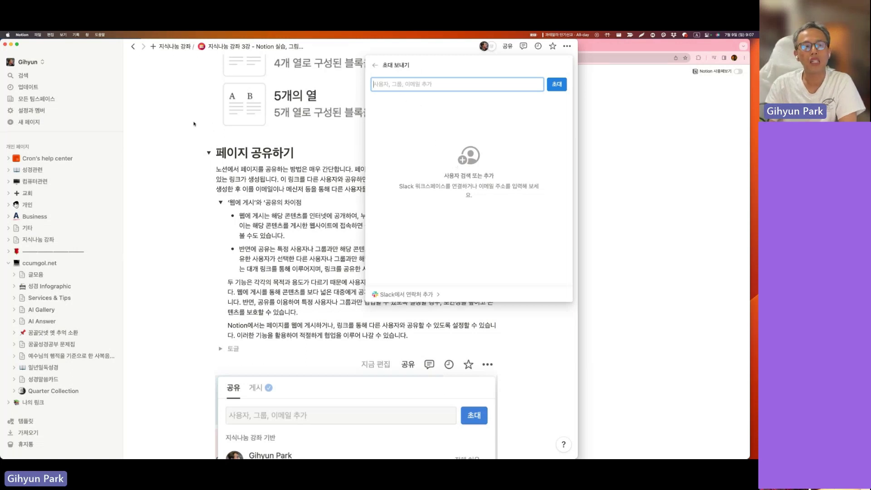
left_click(163, 142)
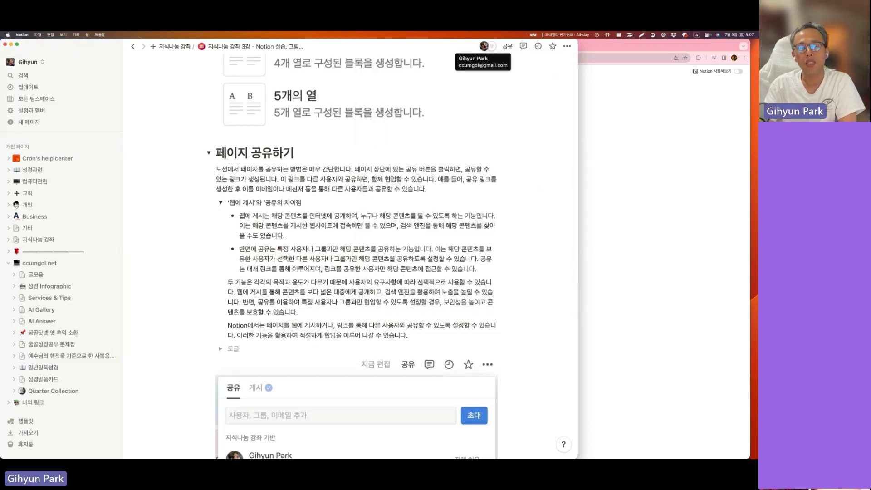
mouse_move(494, 47)
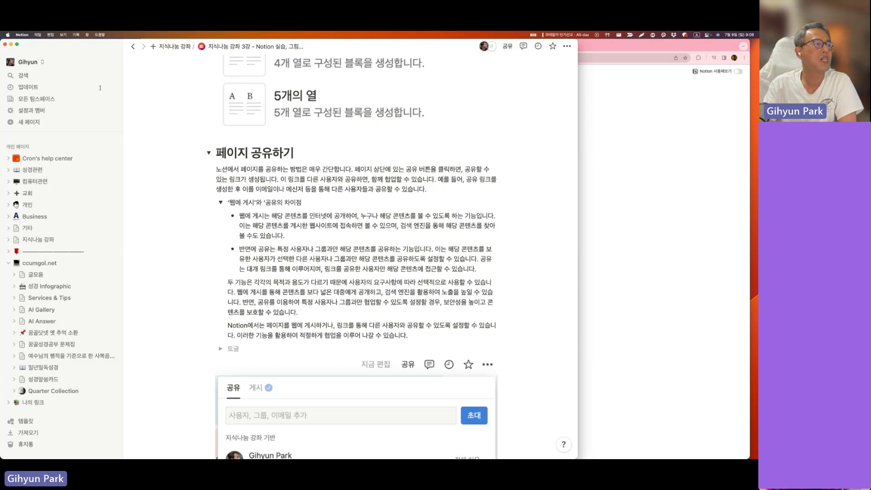
Switch to the ACE workspace and review the list of workspaces available to the account
left_click(33, 64)
left_click(37, 108)
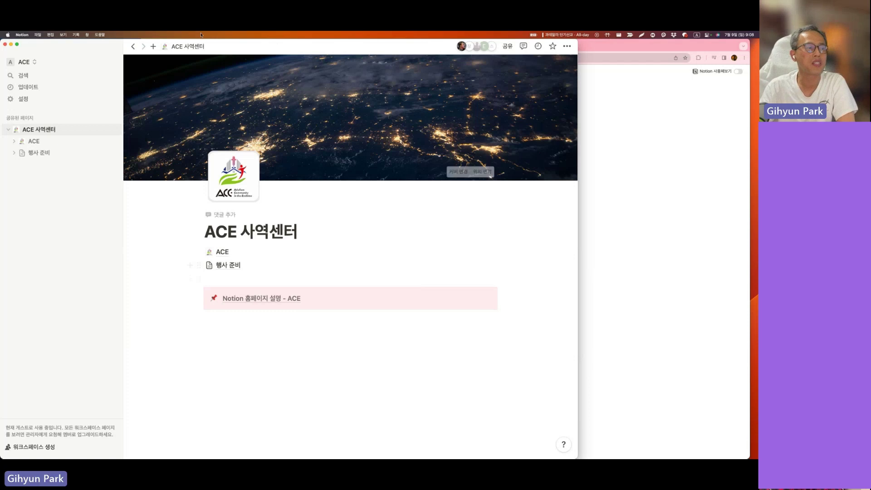
left_click(25, 62)
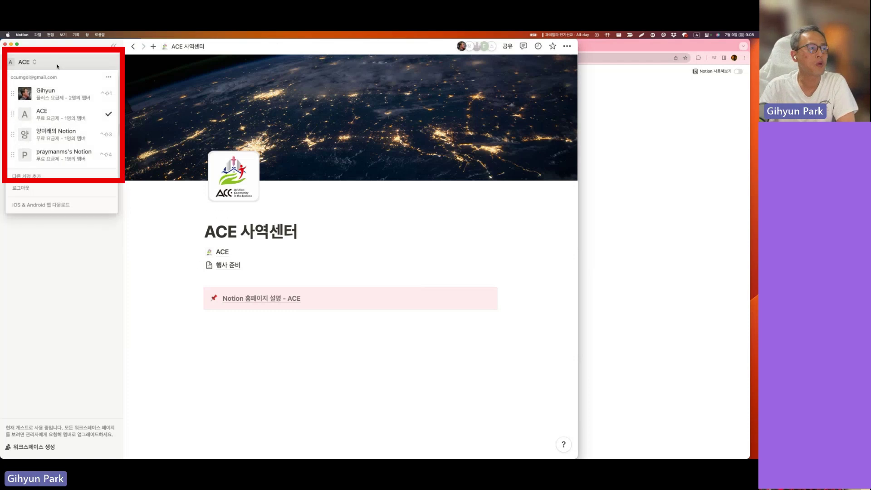
left_click(33, 65)
left_click(32, 64)
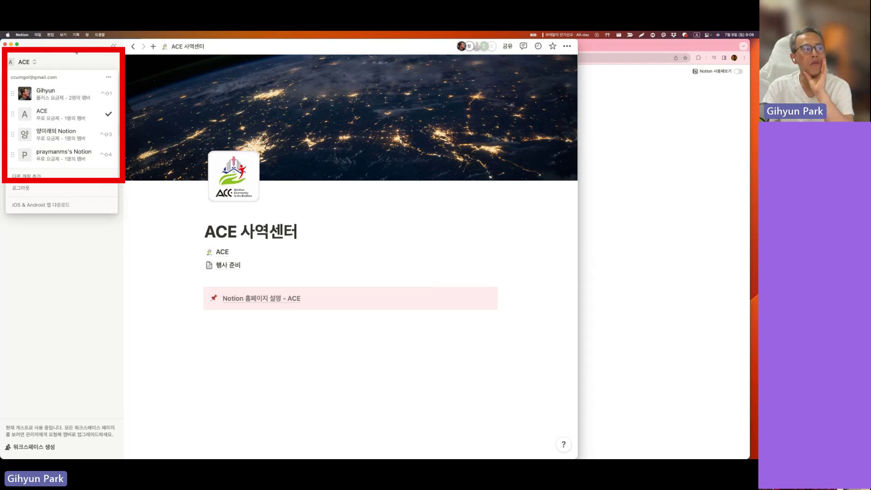
left_click(46, 60)
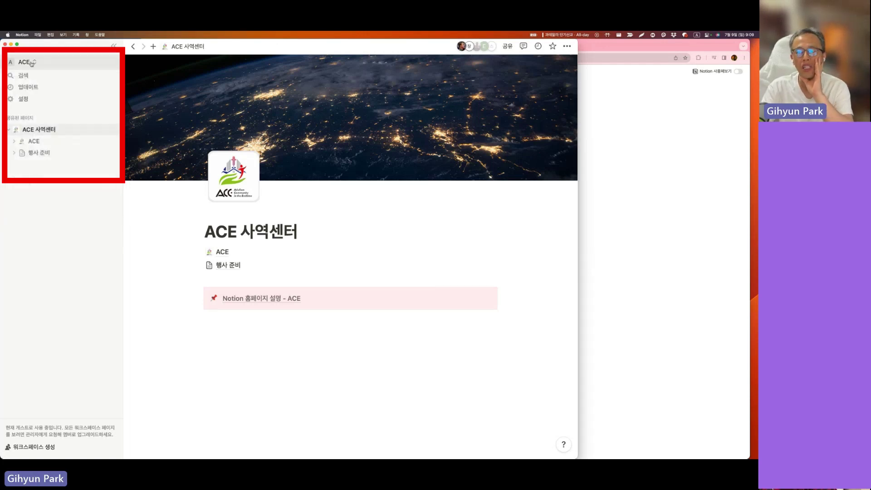
left_click(32, 64)
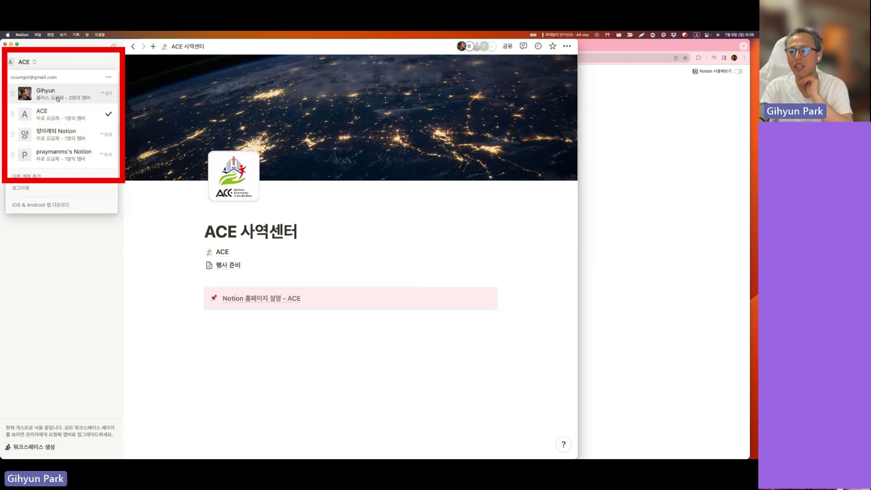
Return to the Plus-plan workspace, open the 지식나눔 1기 공동작업 공간 page and view the workspace list from there
left_click(57, 99)
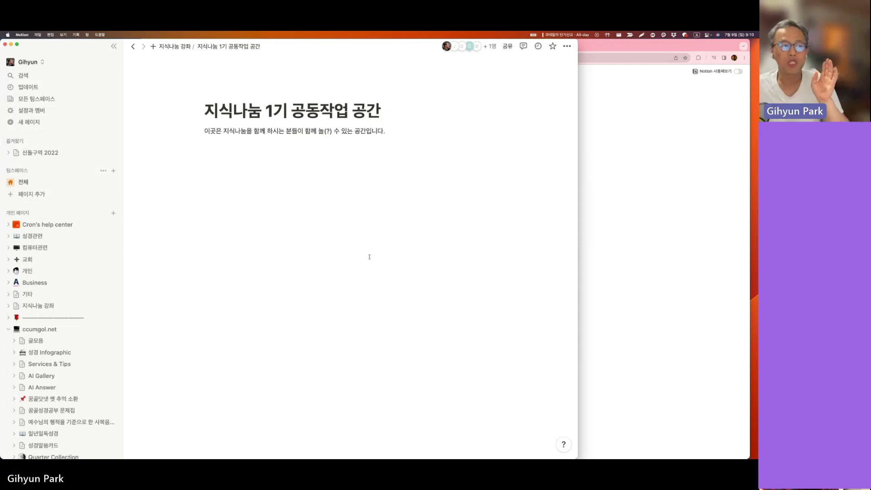
left_click(234, 163)
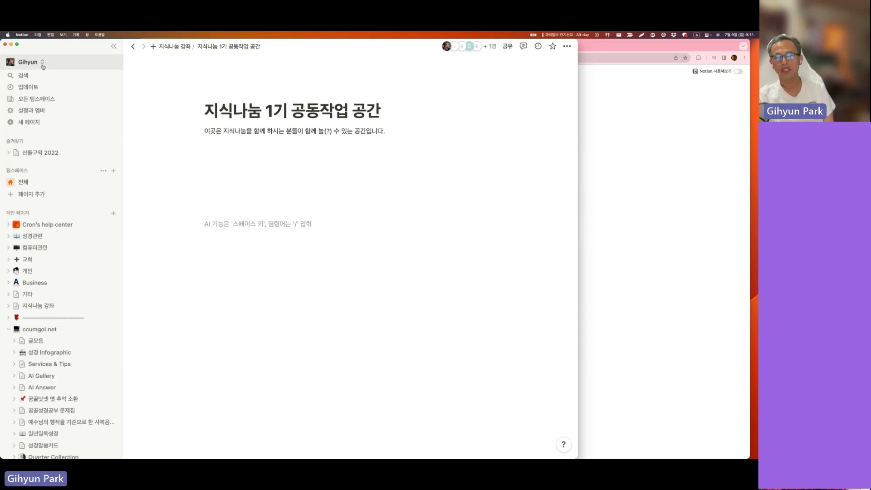
left_click(36, 64)
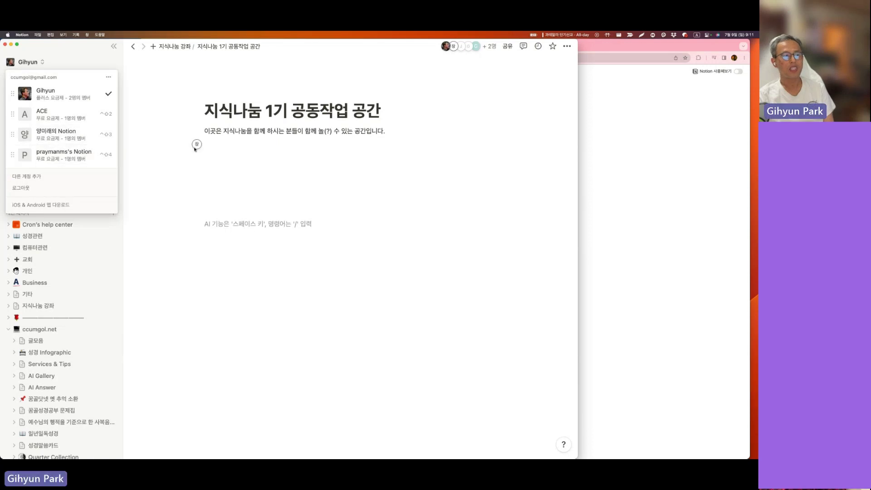
left_click(209, 159)
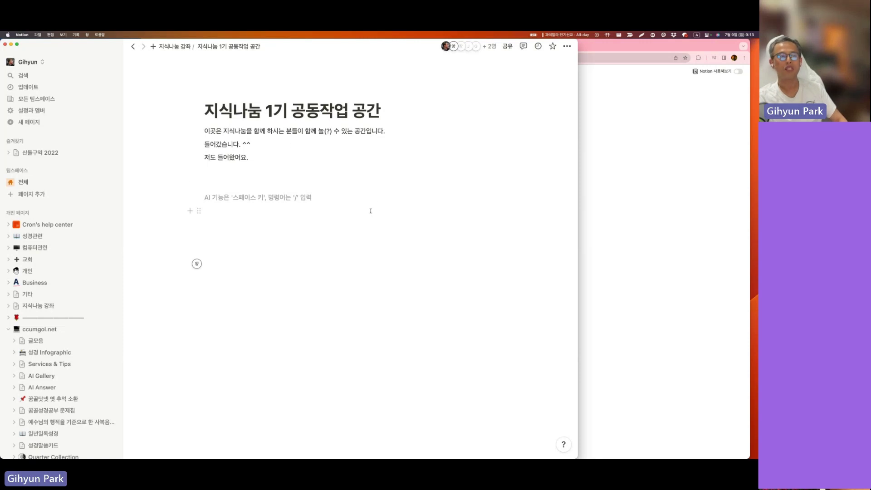
Give the first participant line, ending in "^^", a purple background
left_click(198, 145)
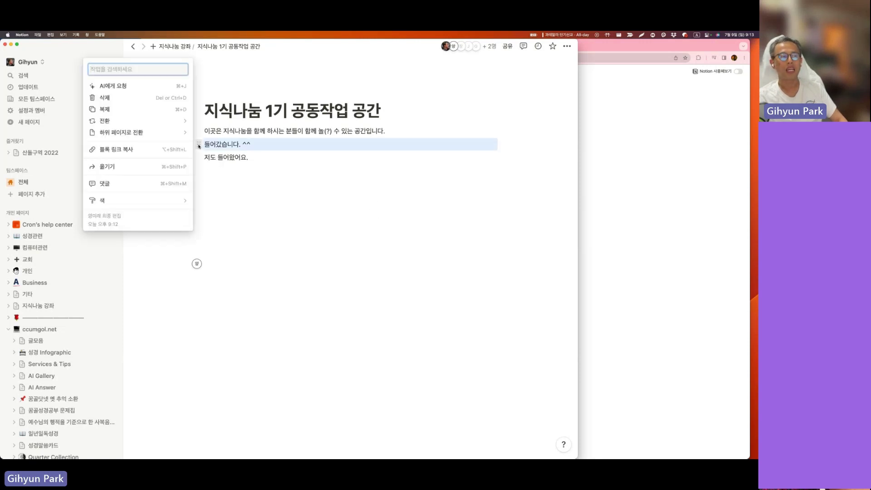
mouse_move(135, 204)
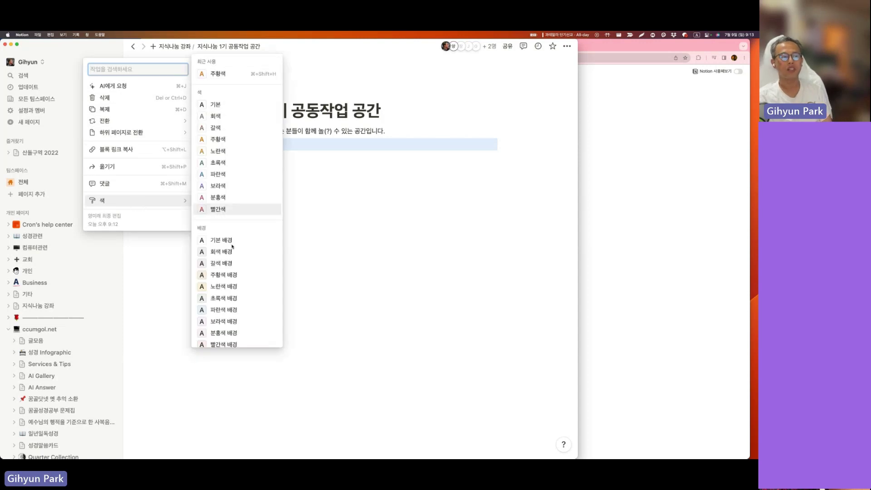
scroll(234, 286, "down", 1)
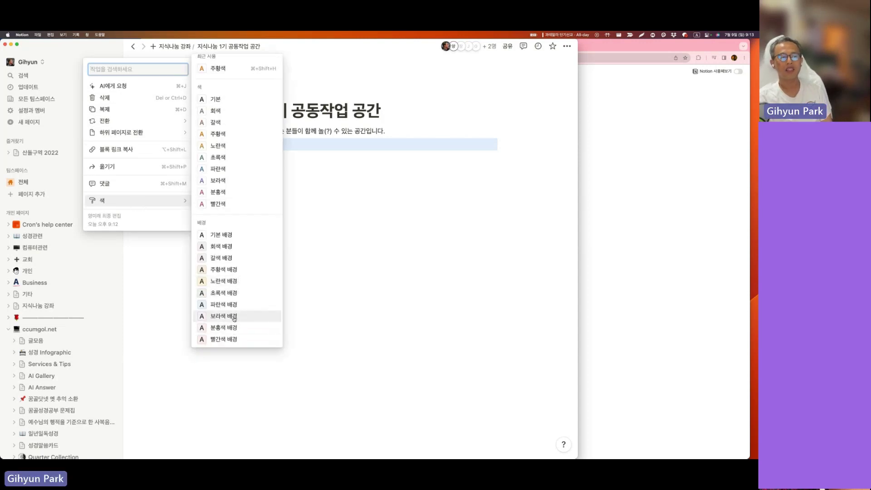
left_click(234, 316)
left_click(407, 308)
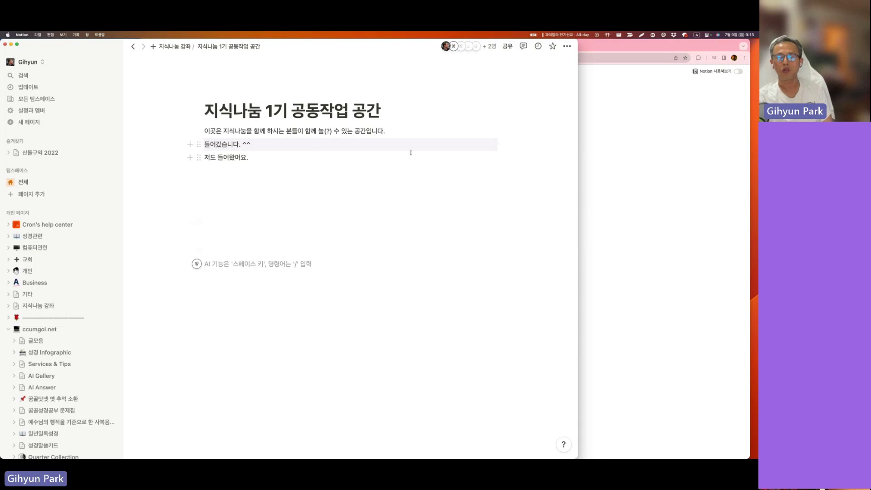
Give the line "저도 들어왔어요." a red background and append "- 환영합니다." to it
left_click(199, 158)
mouse_move(124, 213)
left_click(227, 358)
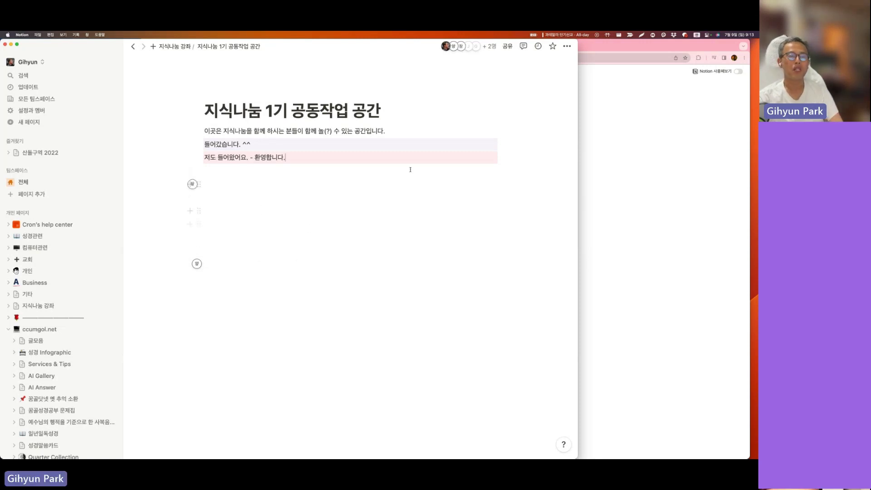
Post two comments on the page: "들어오신 분들 환영합니다." and "글들을 써보셨나요?"
mouse_move(302, 97)
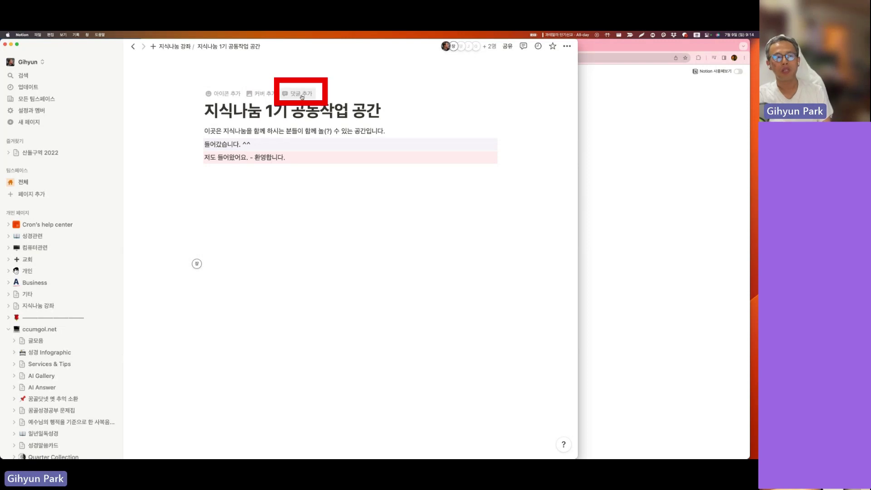
left_click(302, 96)
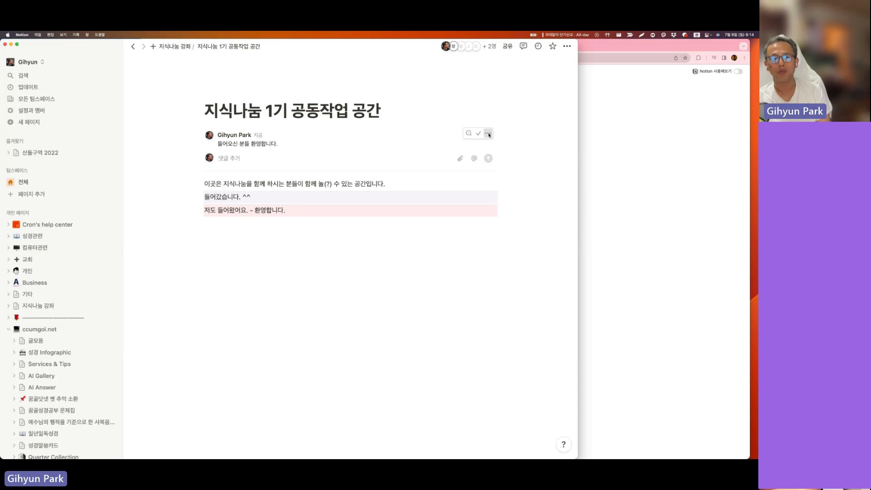
left_click(239, 159)
type("글들을 써보셨남")
type("요?")
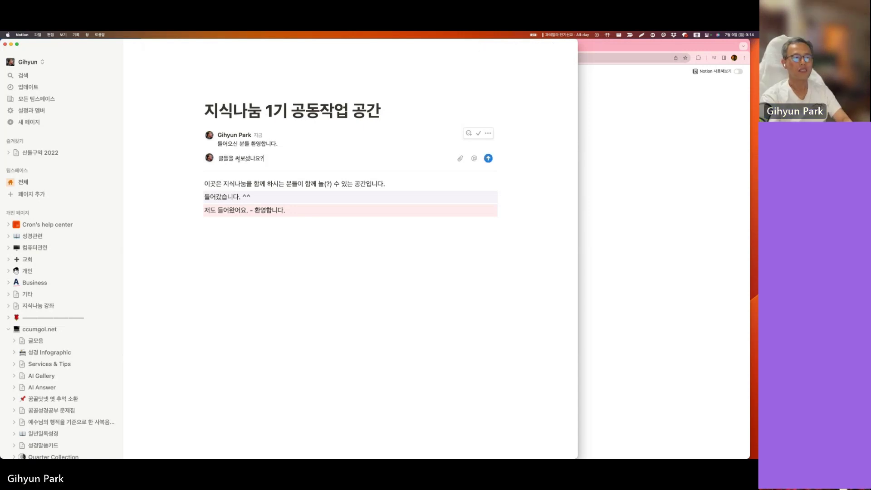
key("Return")
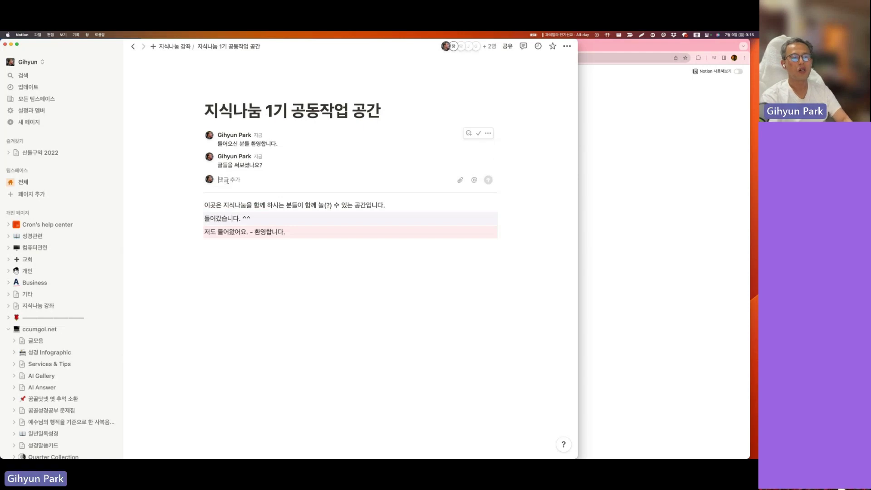
Post a third comment that addresses a participant with an @ username and asks "가능하신가요?"
left_click(474, 181)
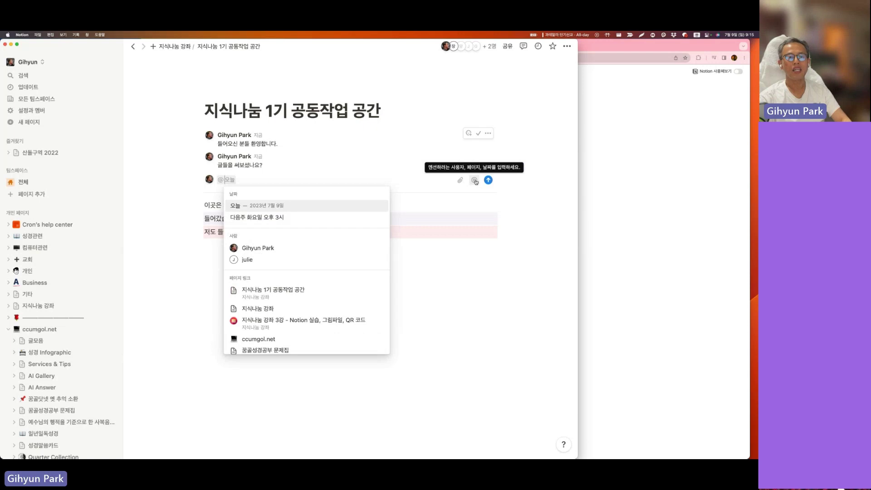
left_click(475, 182)
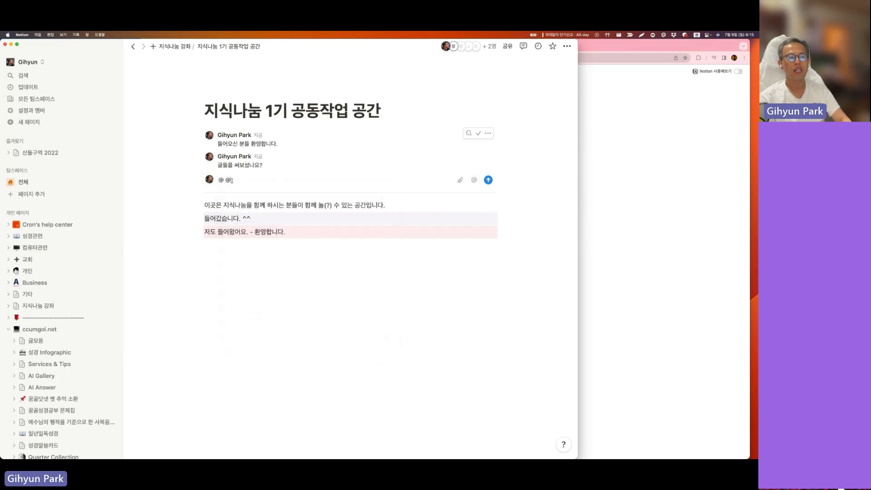
left_click_drag(233, 180, 220, 180)
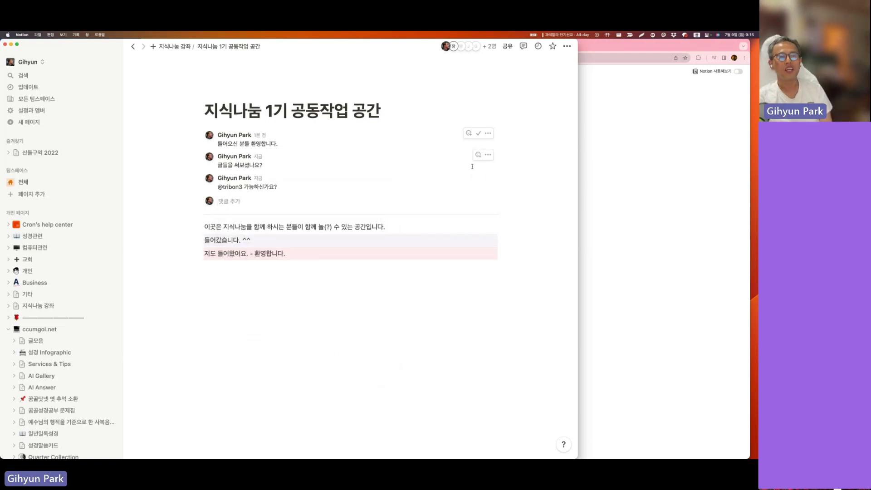
Resolve the page's comment thread and display the resolved comments
left_click(479, 134)
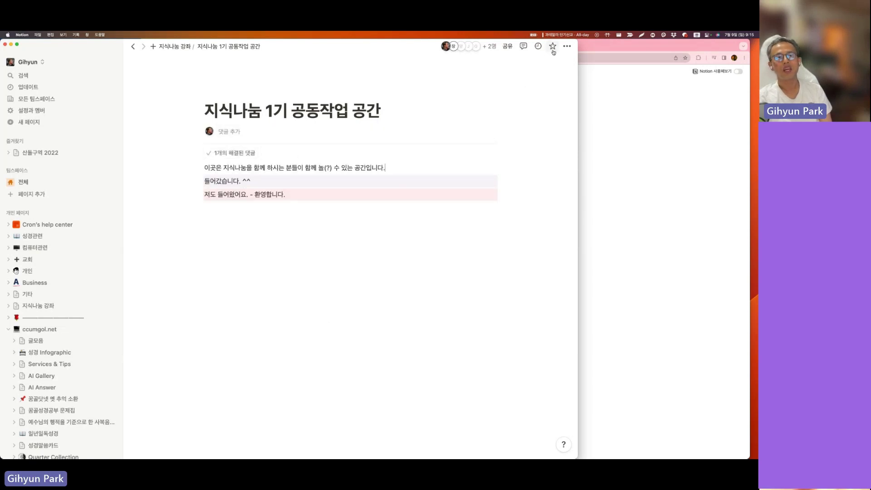
left_click(524, 47)
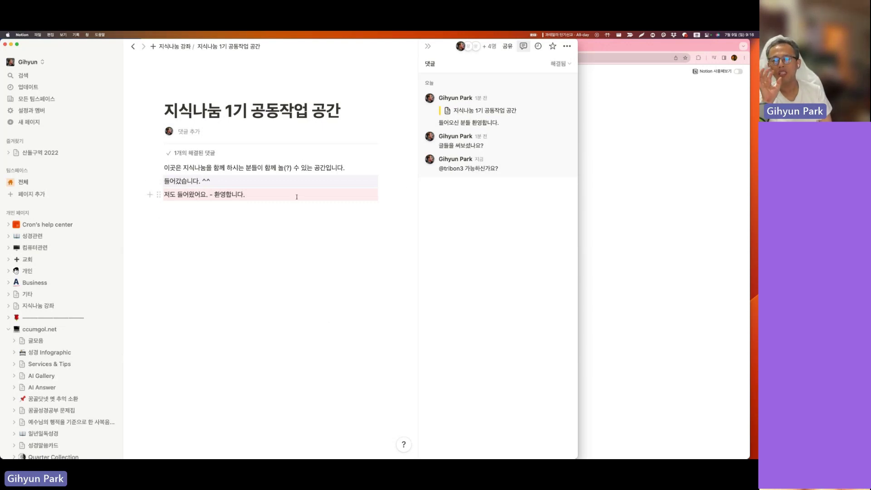
Switch to the ACE workspace and look over its ACE 사역센터 page
left_click(42, 63)
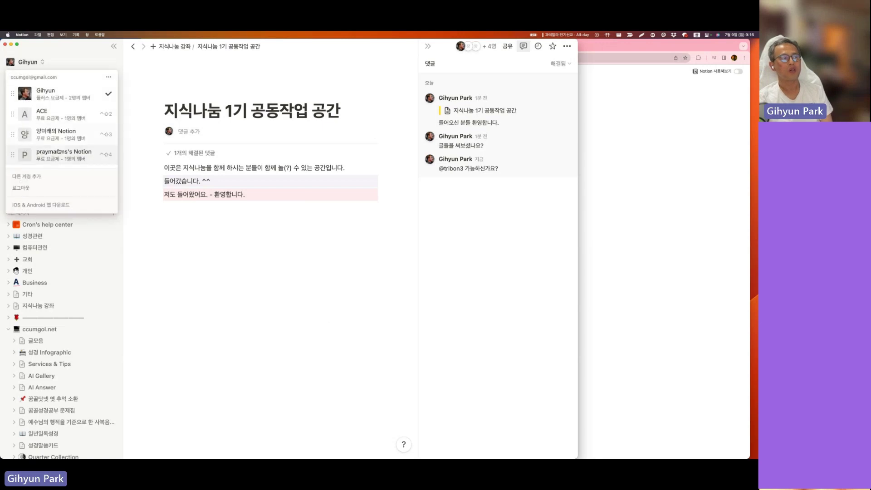
left_click(63, 119)
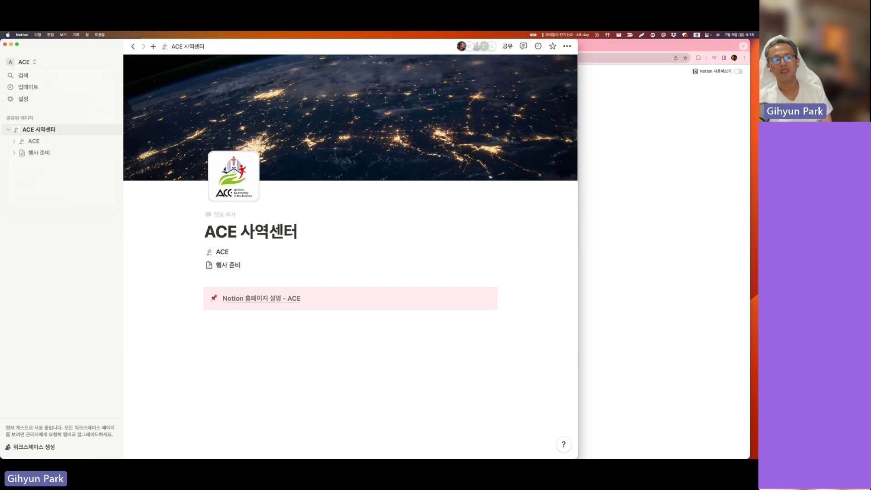
scroll(333, 258, "down", 1)
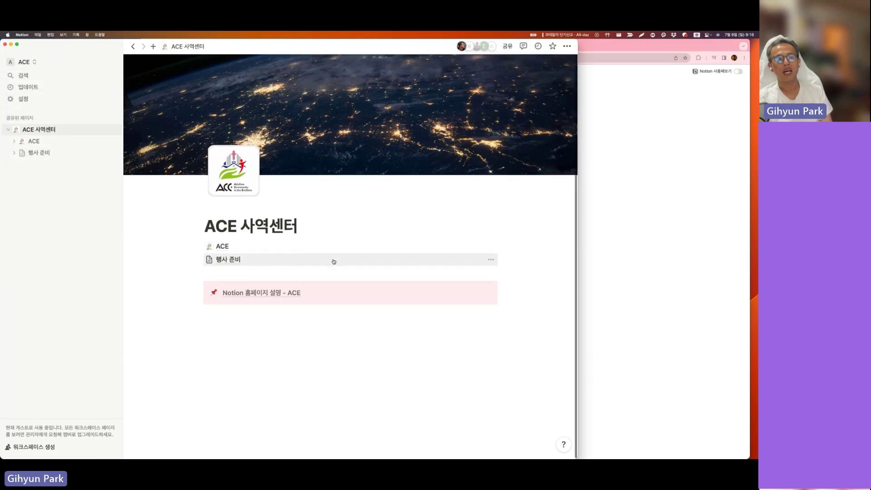
left_click(308, 345)
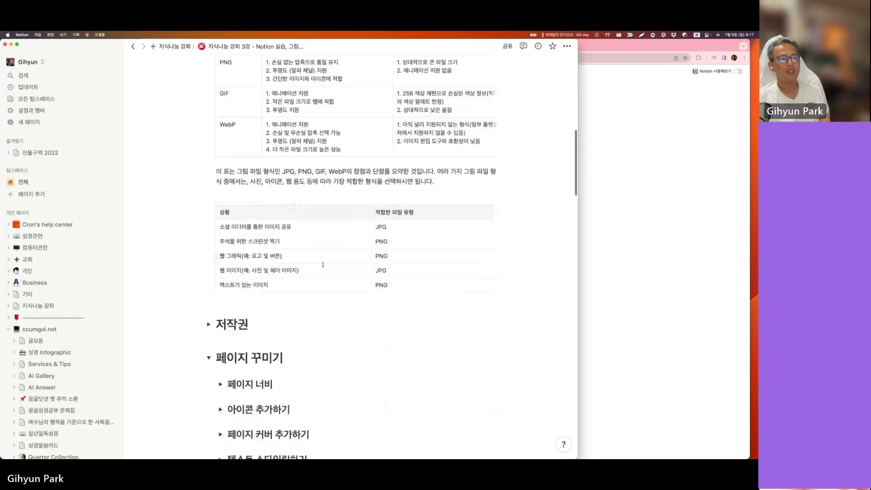
Review the lecture page's 페이지 공유하기 section, covering the sharing and web publishing settings
scroll(323, 268, "down", 10)
scroll(324, 267, "down", 10)
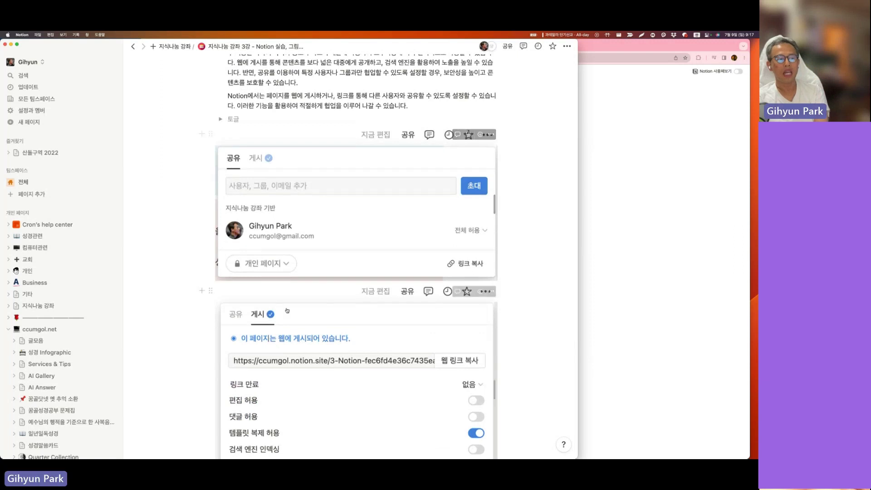
scroll(272, 165, "down", 5)
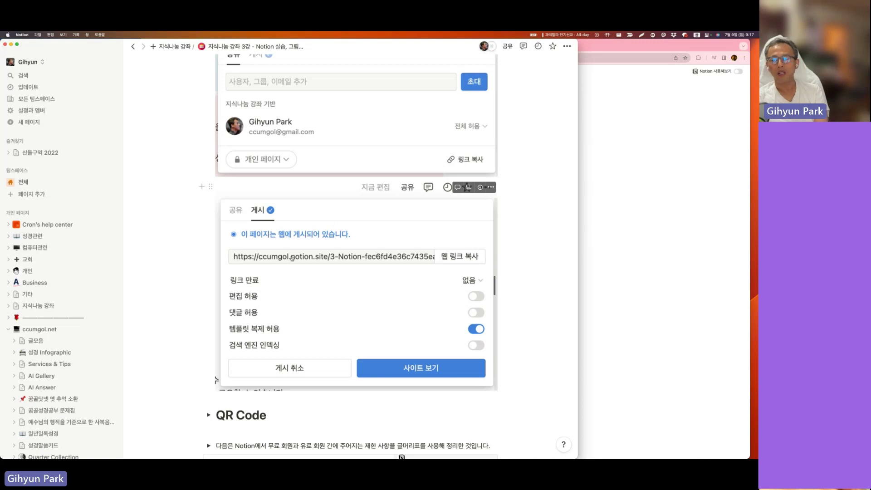
scroll(359, 280, "up", 2)
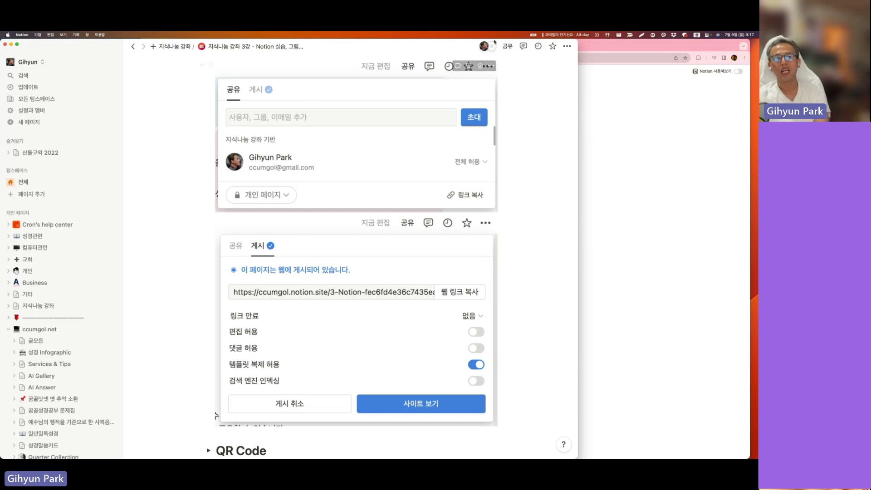
mouse_move(494, 48)
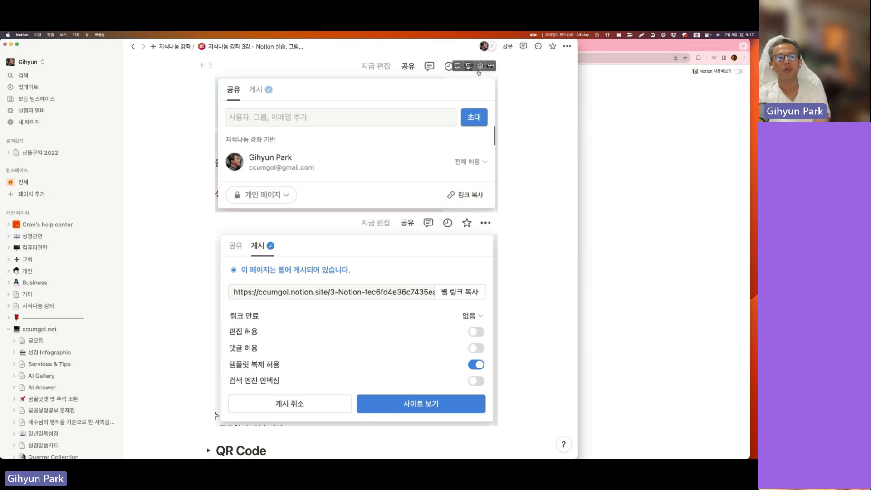
scroll(463, 183, "down", 3)
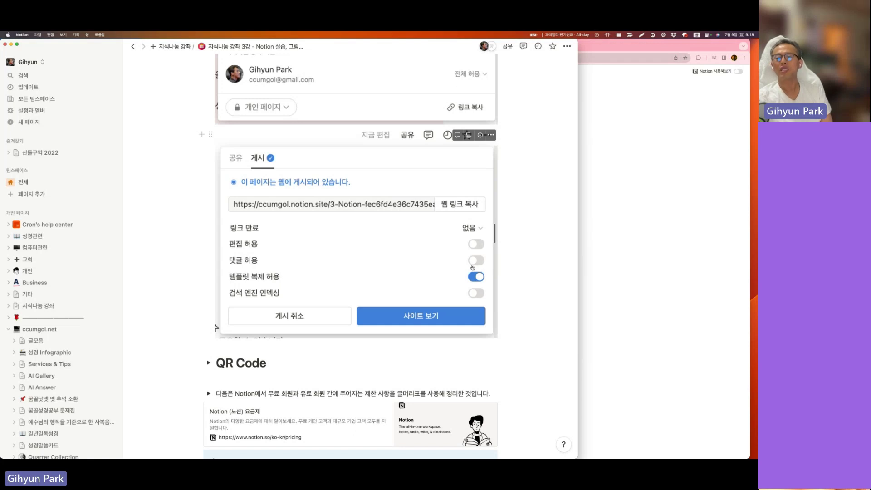
scroll(472, 267, "down", 4)
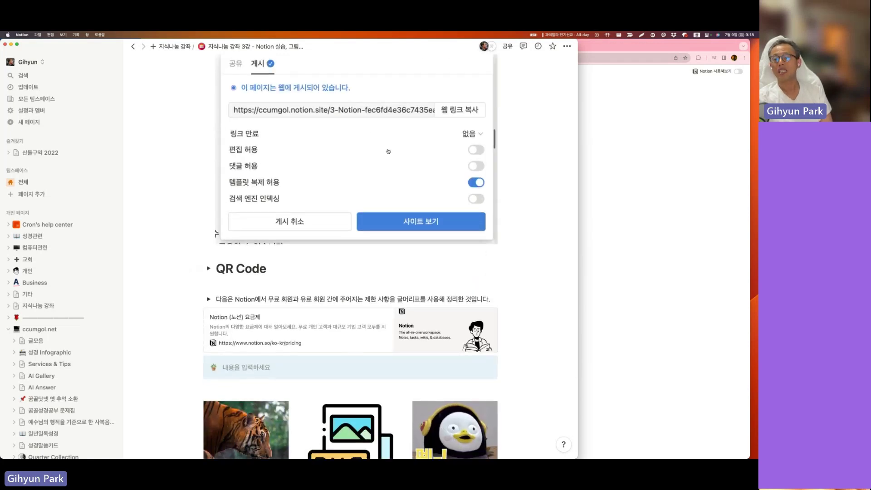
scroll(388, 151, "up", 3)
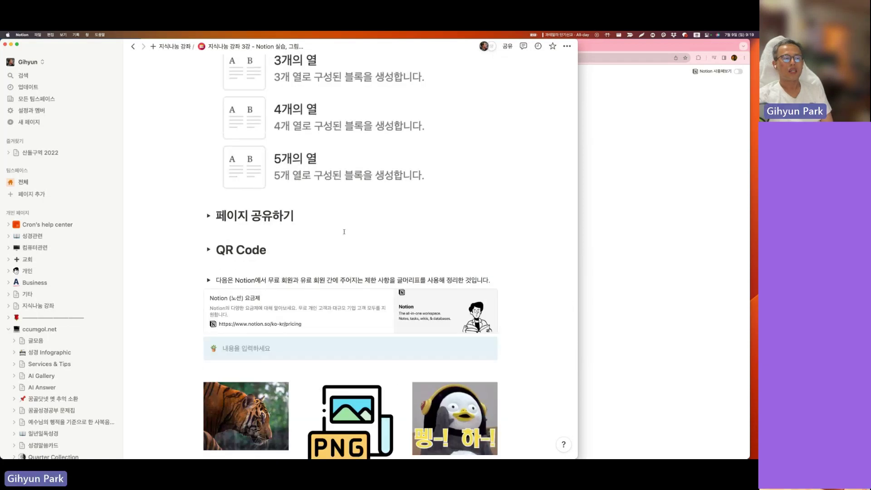
scroll(344, 231, "up", 10)
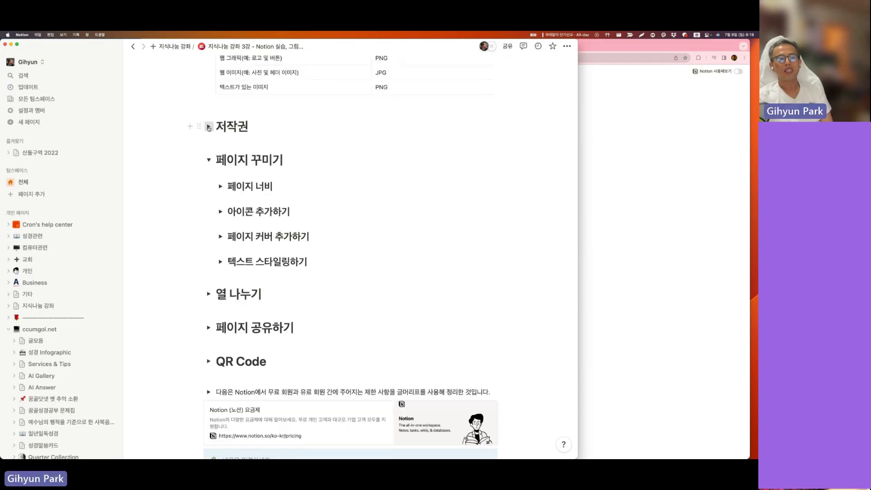
Expand the 저작권 section and look through the linked page 저작권 Free 관련 링크 모음
left_click(208, 127)
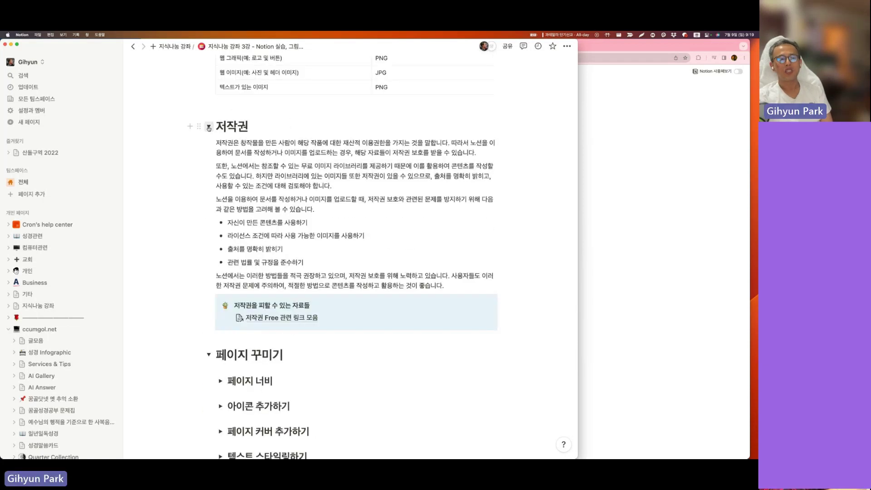
left_click(323, 319)
scroll(322, 319, "down", 5)
scroll(322, 319, "down", 10)
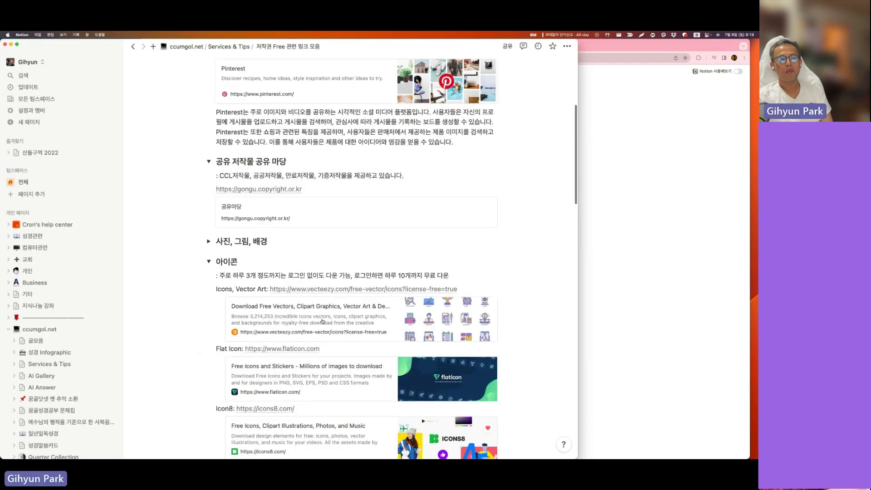
scroll(322, 321, "down", 3)
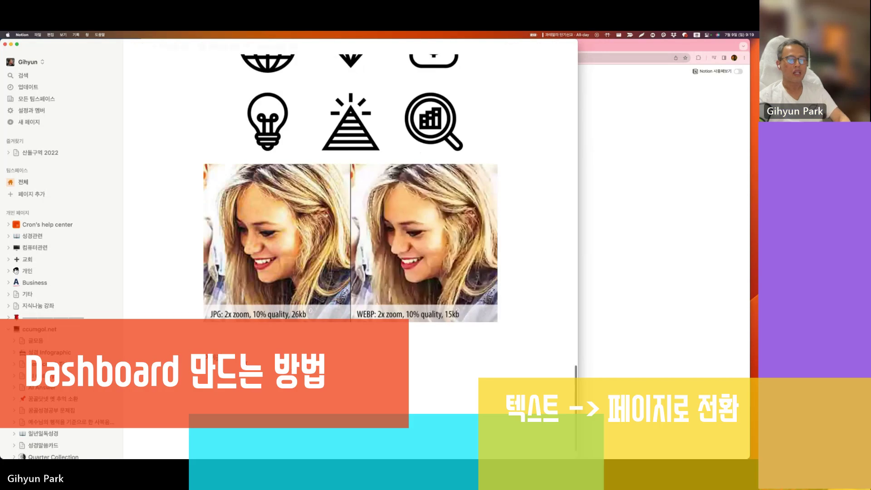
Create a subpage titled "Dashboard" at the end of the lecture page
scroll(261, 360, "down", 2)
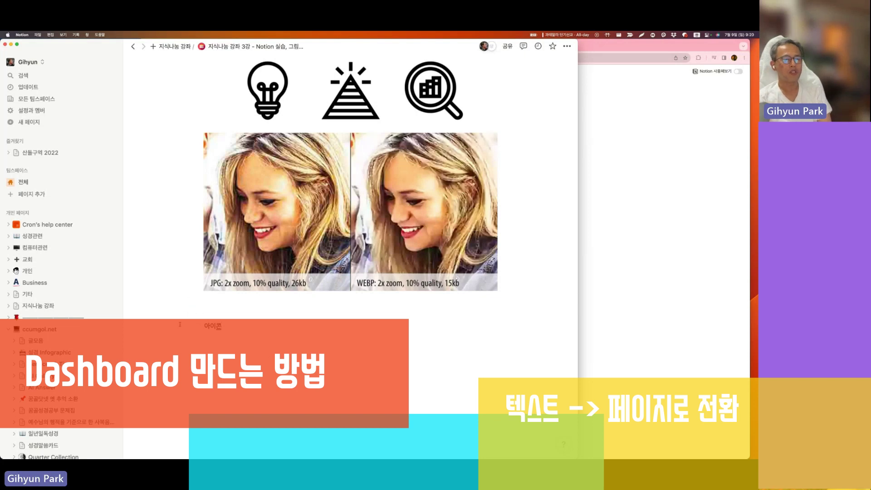
left_click_drag(224, 325, 202, 325)
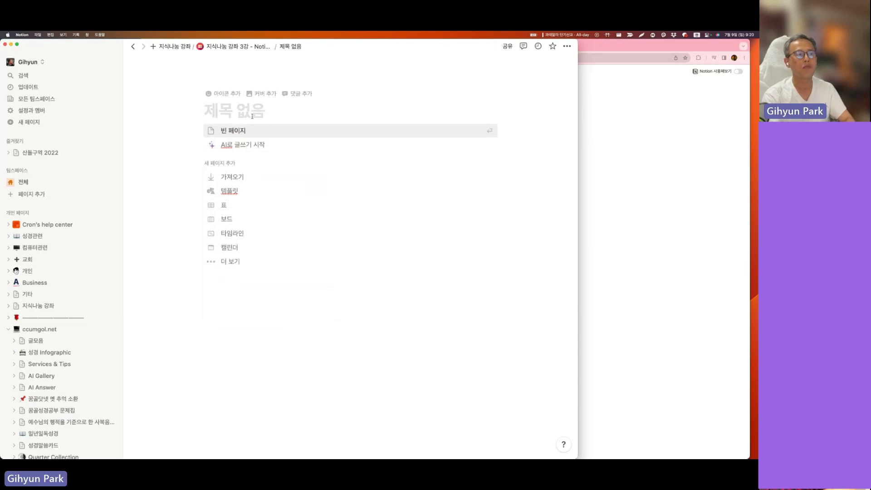
type("ㅠ")
key("BackSpace")
key("Caps_Lock")
type("Dashboard")
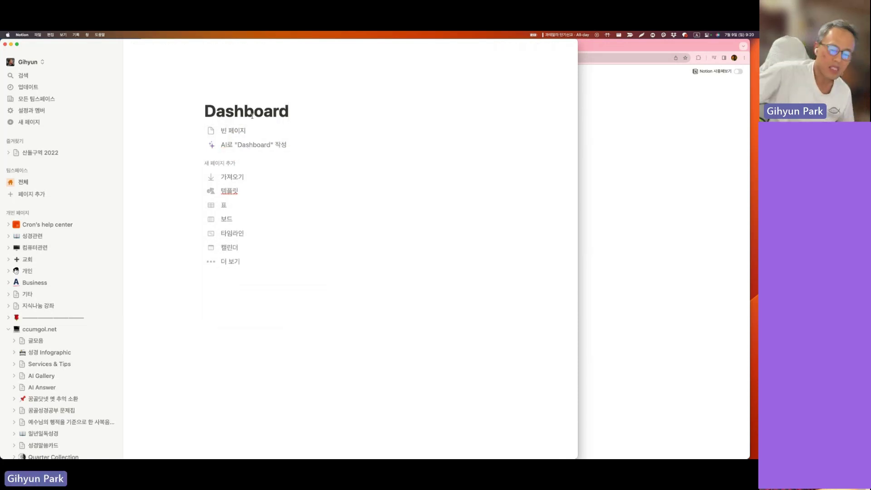
Start the Dashboard as an empty page and list 개인, 가정, 공부, 업무, 영화, 취미 and 여행 on separate lines
key("Return")
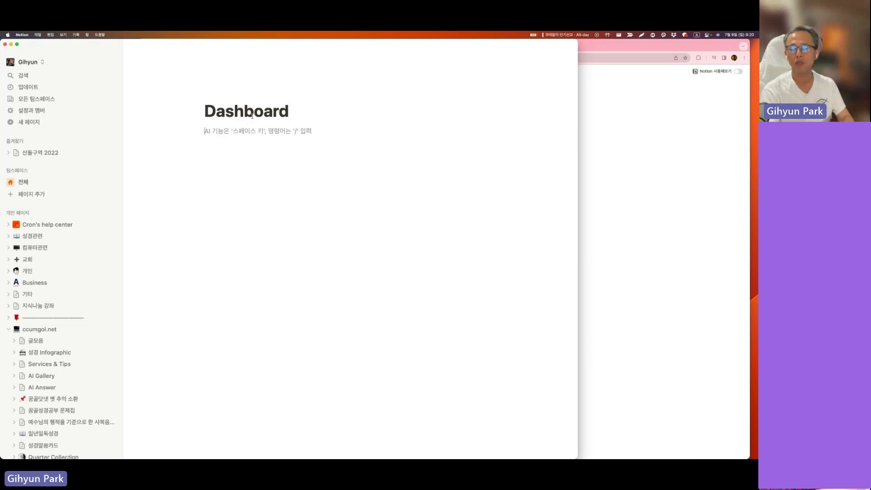
type("개인 가정 공부 업무 영화 취미 여행")
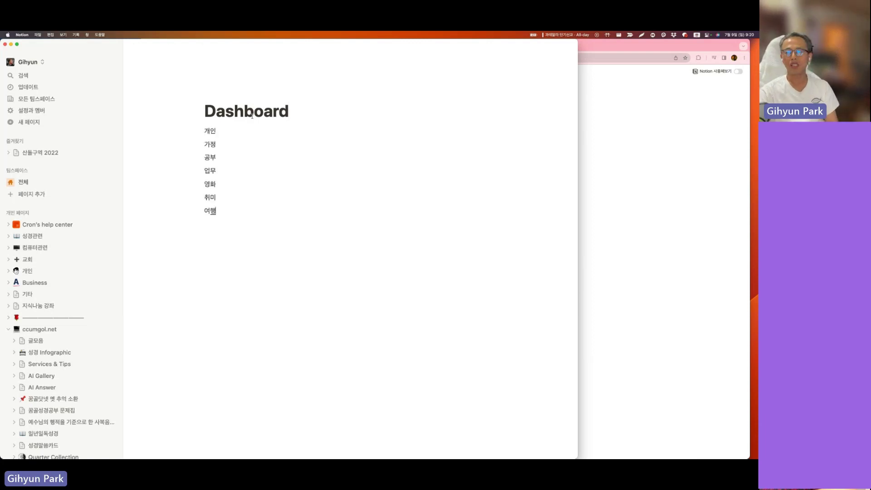
left_click(221, 144)
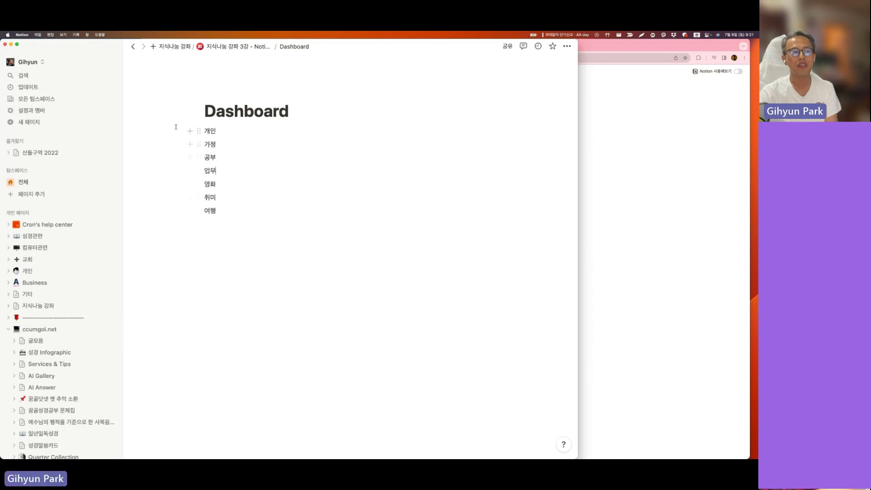
Convert all seven text lines on the Dashboard page into pages at once
left_click_drag(198, 134, 217, 213)
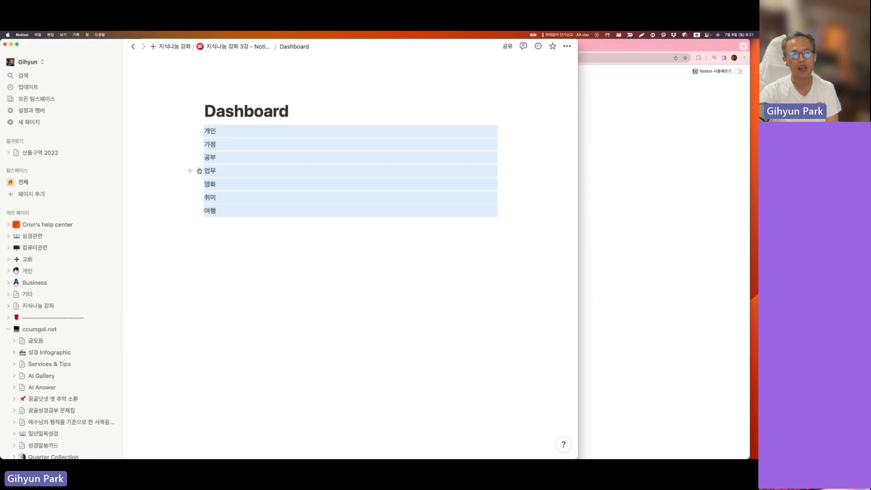
left_click(199, 145)
mouse_move(112, 131)
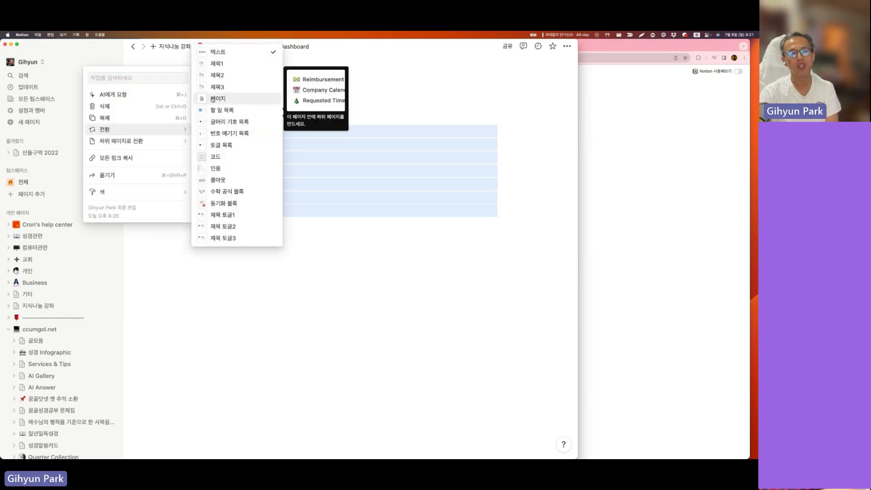
left_click(219, 99)
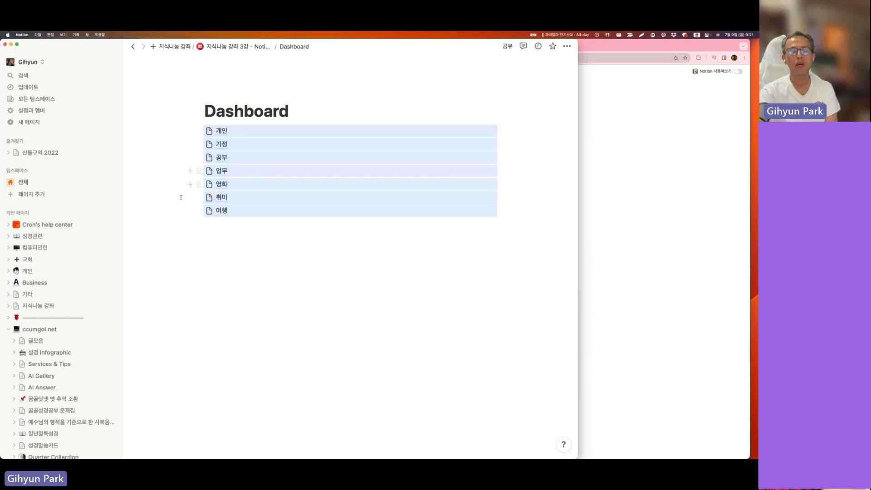
left_click(232, 163)
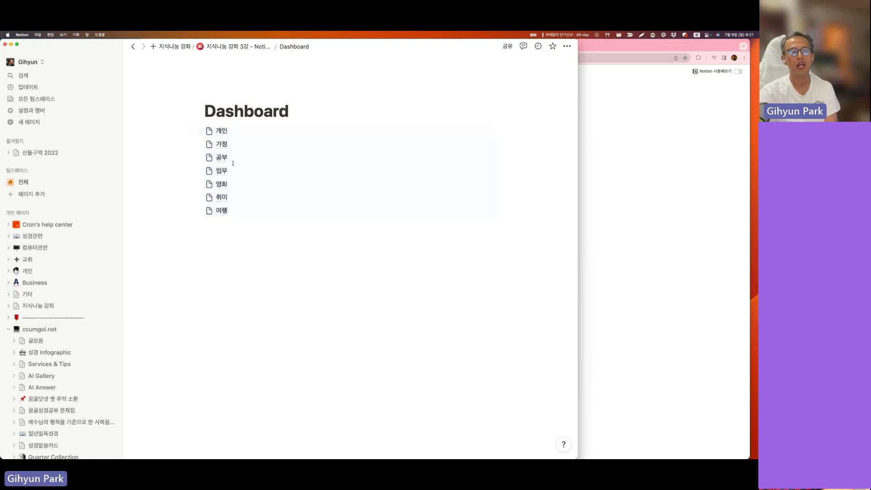
Select the seven subpages and review the block types they can be converted to
left_click_drag(233, 164, 487, 208)
left_click(199, 158)
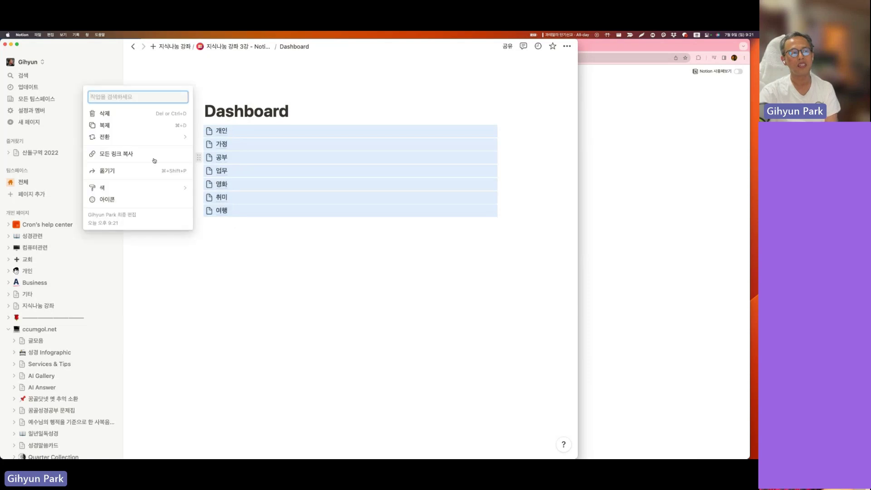
mouse_move(131, 138)
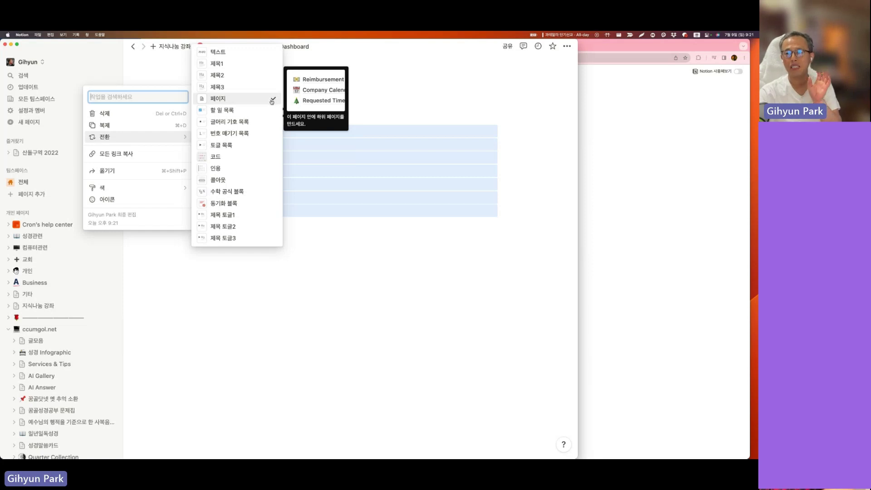
key("Escape")
left_click(253, 297)
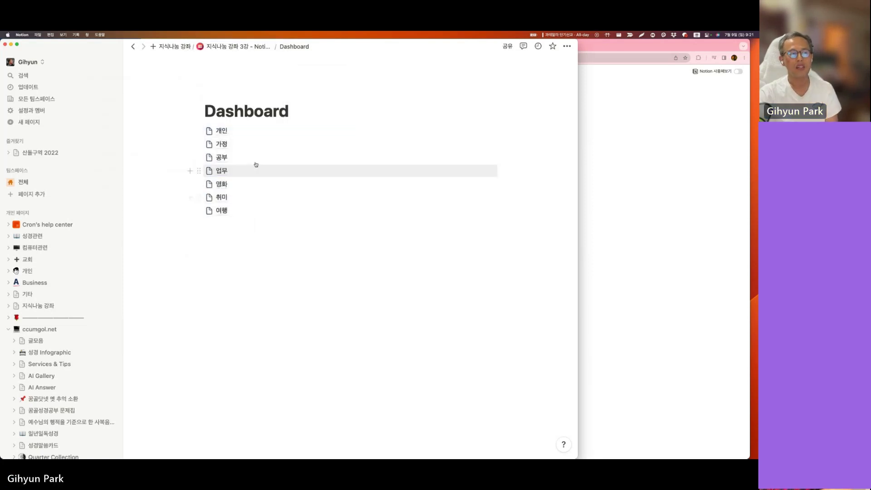
Open the 개인 subpage and retitle it "아이콘"
left_click(230, 132)
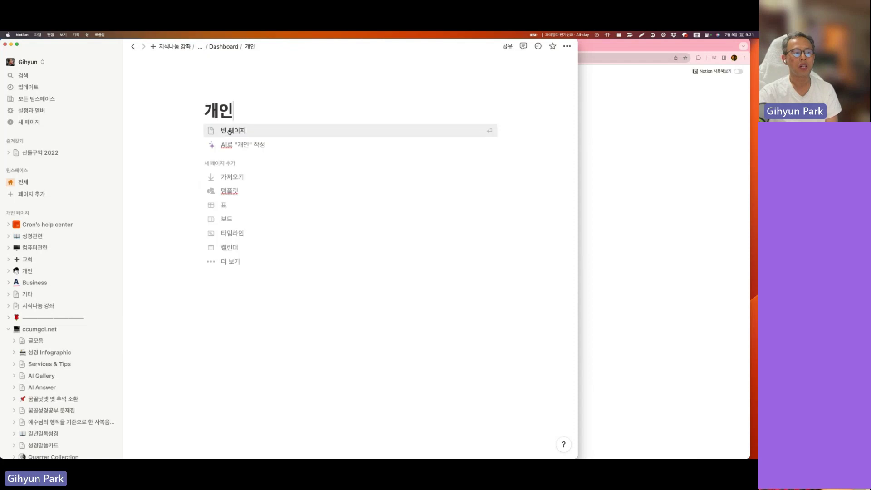
left_click(241, 110)
key("super+a")
type("아이콘")
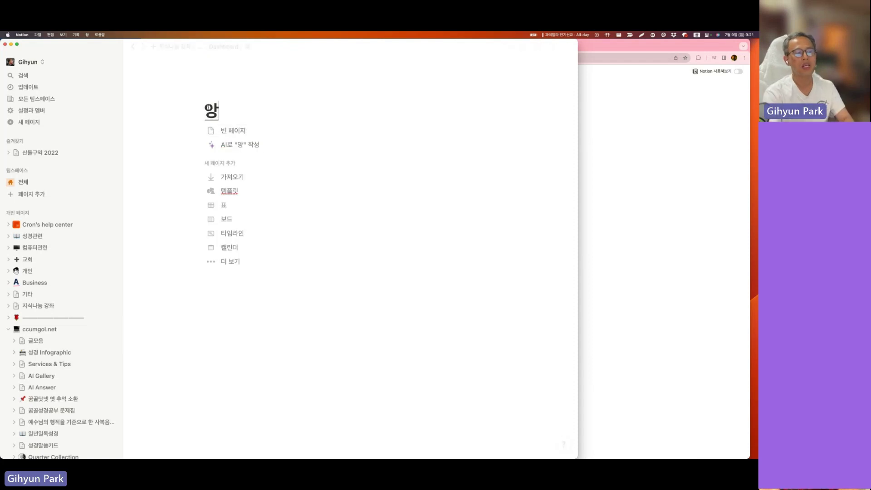
Switch to Safari and open the flaticon.com website
left_click(629, 242)
left_click(454, 54)
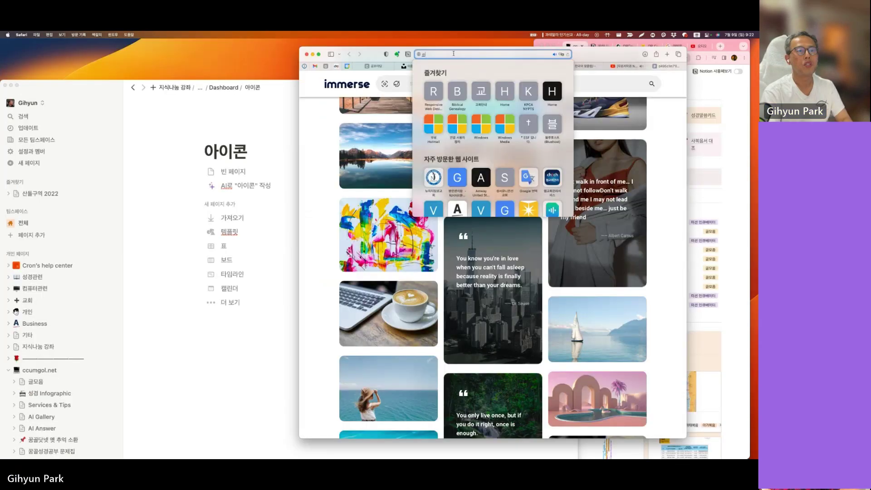
type("ㄹ")
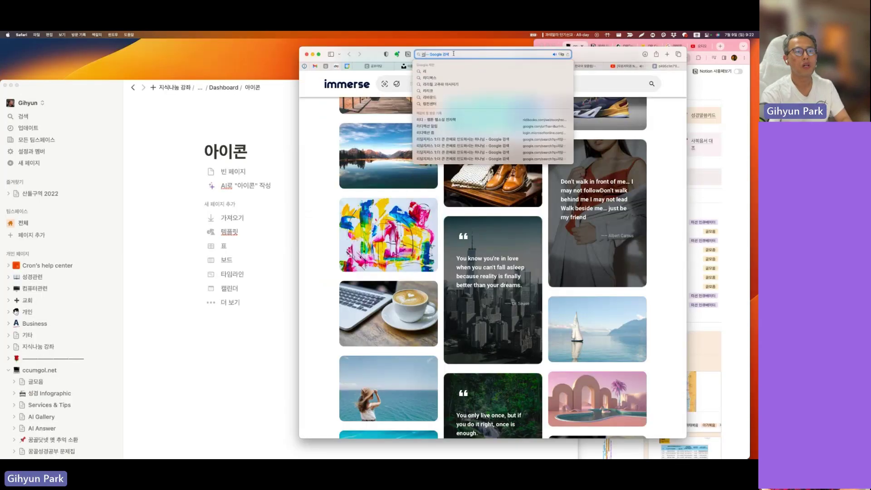
key("BackSpace")
key("Caps_Lock")
type("flaticon.com")
key("Return")
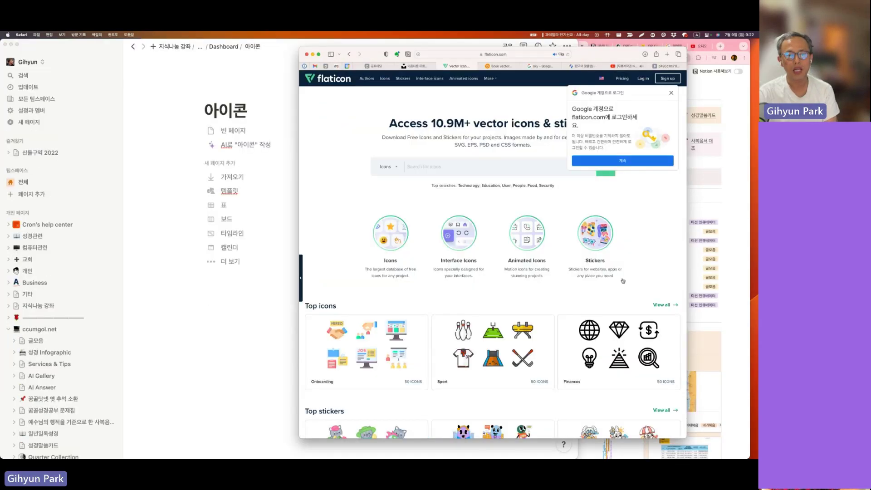
Browse the Flaticon home page and open the Onboarding pack under Top icons
scroll(623, 281, "down", 5)
scroll(623, 281, "up", 4)
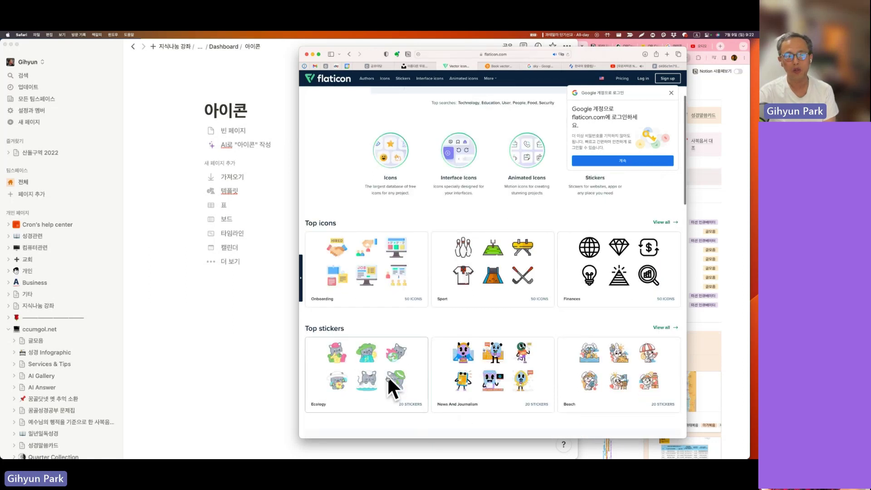
left_click(386, 254)
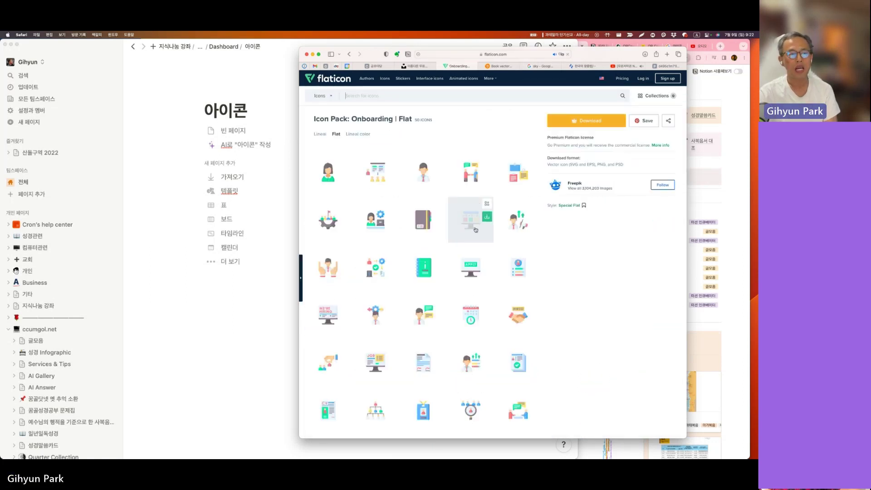
Open the Desk icon from the Onboarding pack and review its available PNG download sizes
scroll(475, 230, "down", 4)
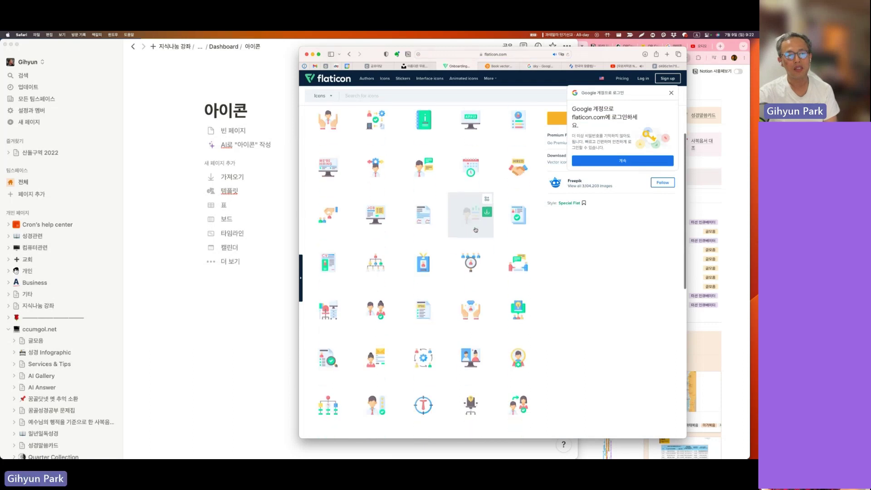
scroll(475, 229, "down", 5)
left_click(475, 229)
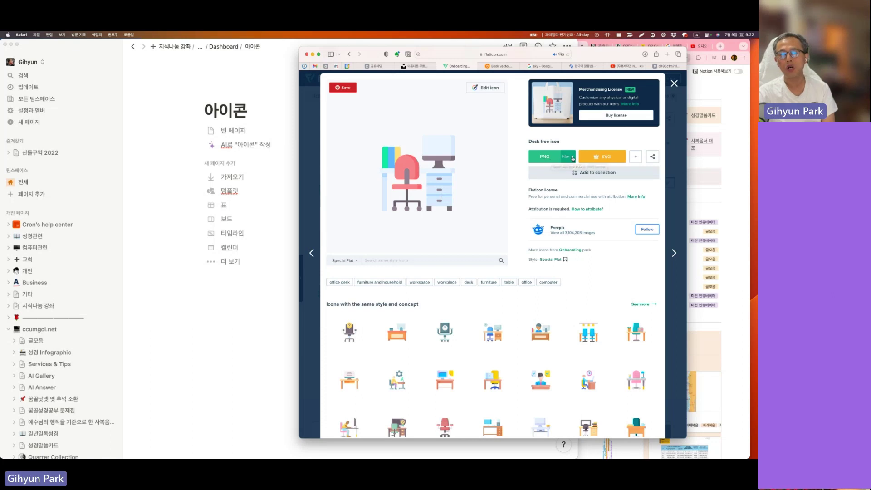
left_click(574, 157)
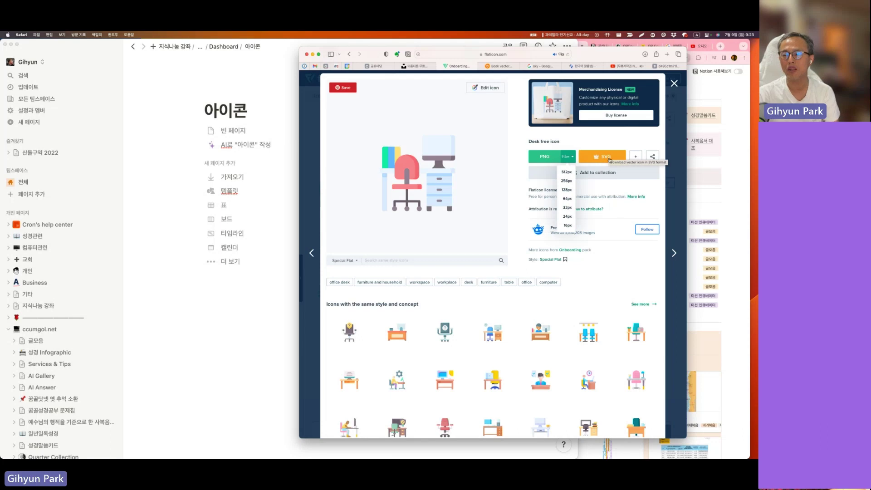
left_click(407, 173)
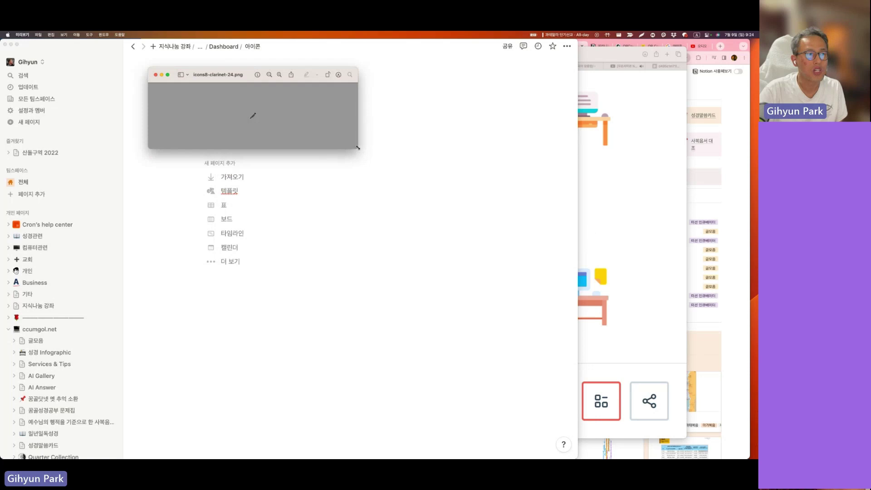
Enlarge the preview window of icons8-clarinet-24.png and magnify the clarinet to inspect its individual pixels
left_click_drag(359, 149, 572, 406)
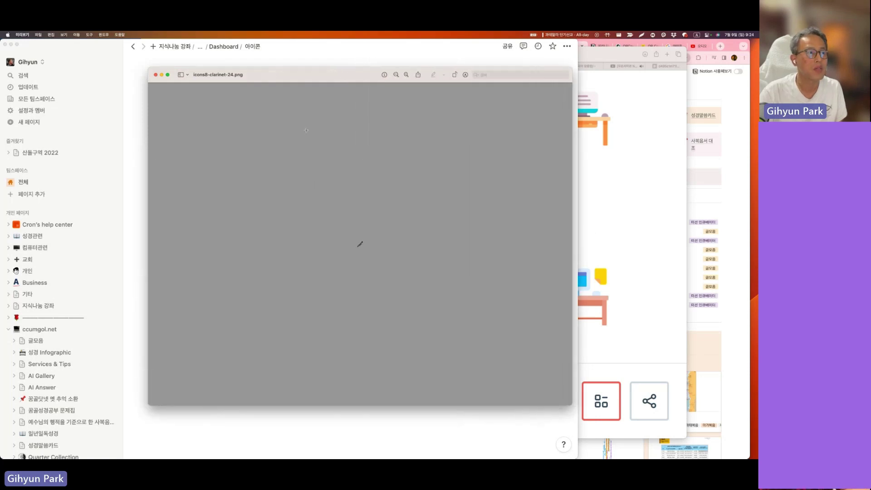
left_click(406, 75)
left_click(406, 75)
left_click(406, 75)
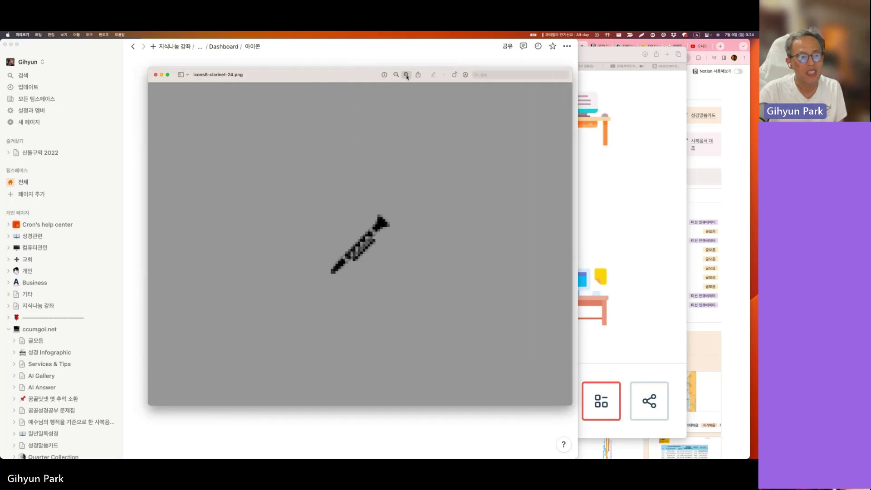
left_click(406, 75)
left_click(406, 75)
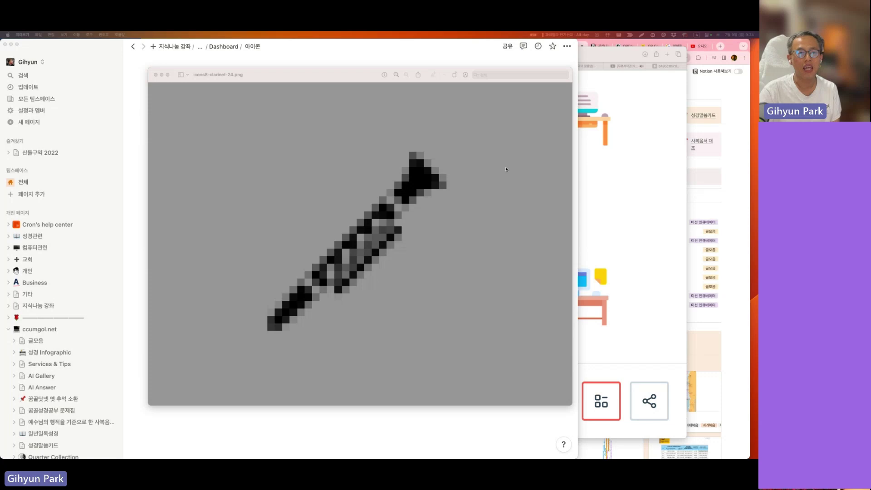
Compare the clarinet PNG at small size and at full magnification to examine its pixelation
left_click(396, 75)
left_click(396, 75)
left_click(396, 75)
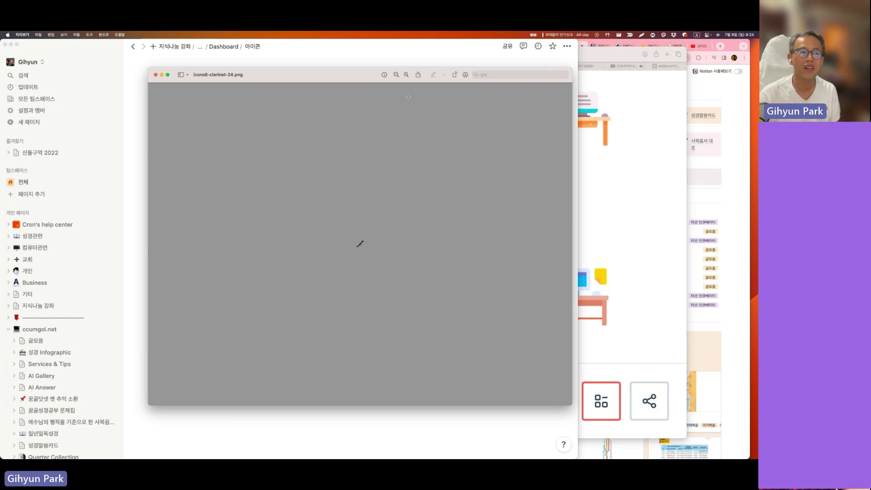
left_click(407, 77)
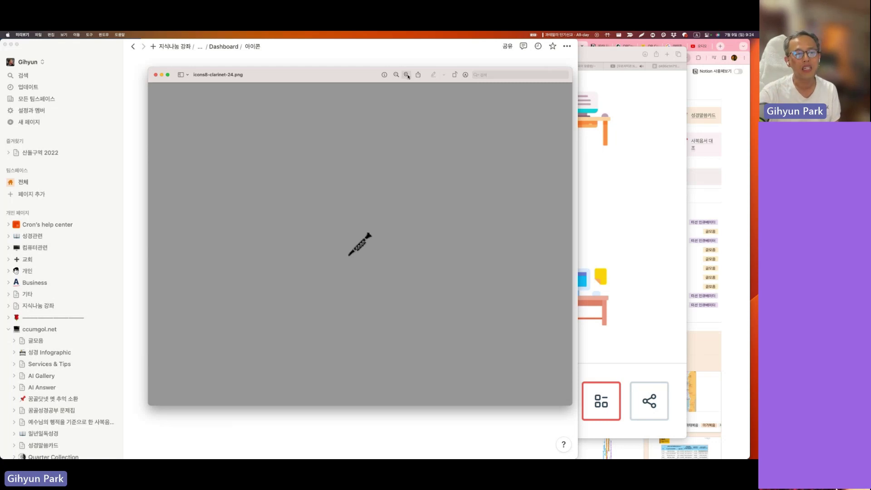
left_click(407, 76)
left_click(408, 76)
left_click(407, 77)
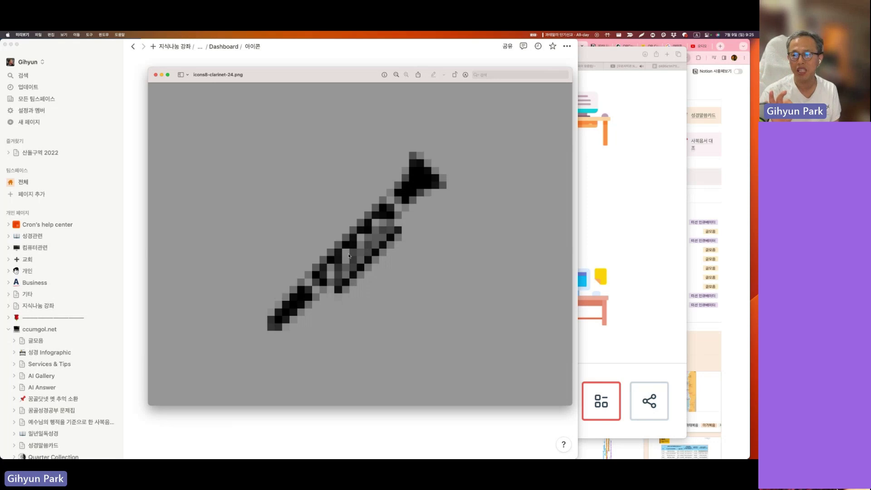
left_click(651, 237)
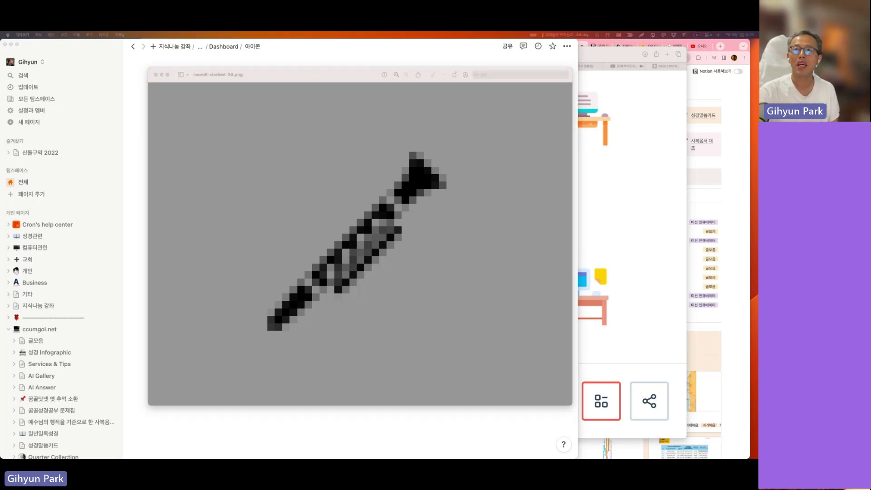
Switch to Affinity Publisher 2, examine the clarinet SVG's edges at increasing magnification, and fit the page back in view
key("super+Tab")
key("super+plus")
key("super+plus")
key("super+plus")
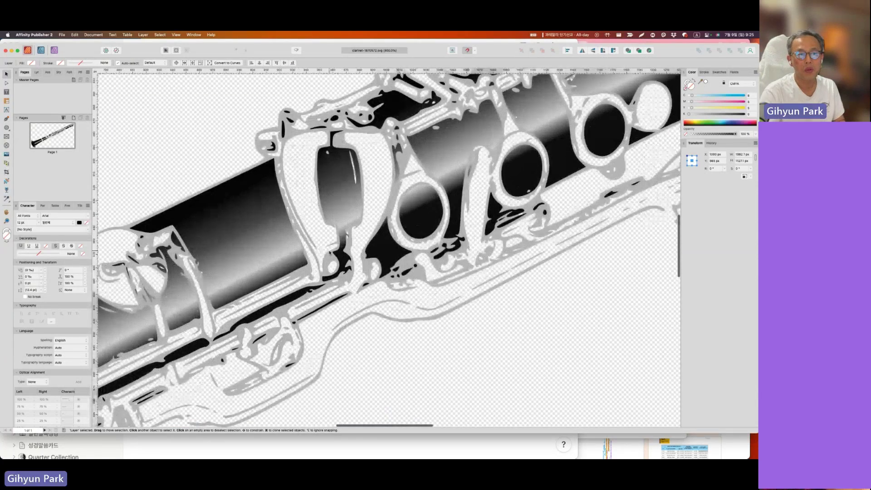
key("super+plus")
key("super+plus")
key("super+plus")
key("super+plus")
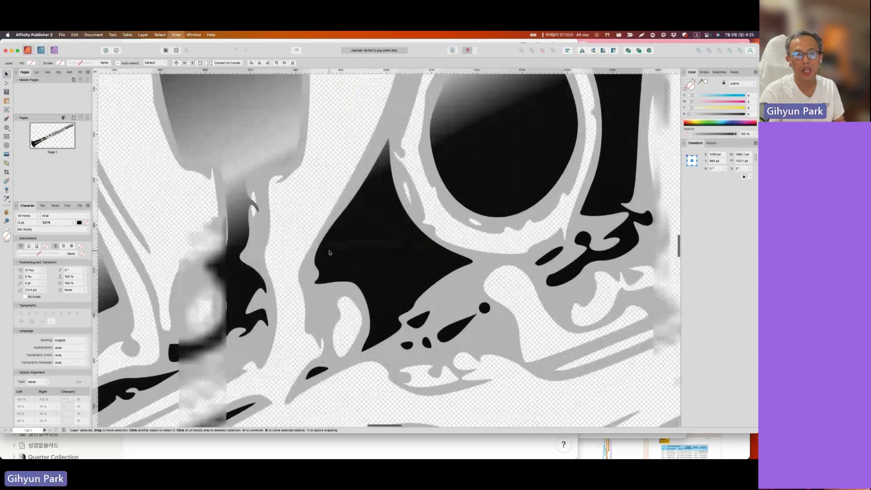
key("super+plus")
key("super+plus")
key("super+plus")
key("super+plus")
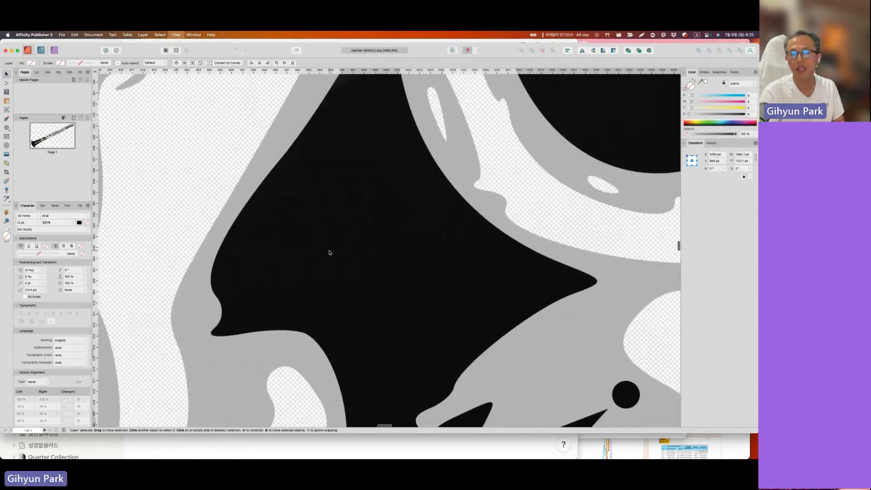
key("super+plus")
key("super+plus")
key("super+plus")
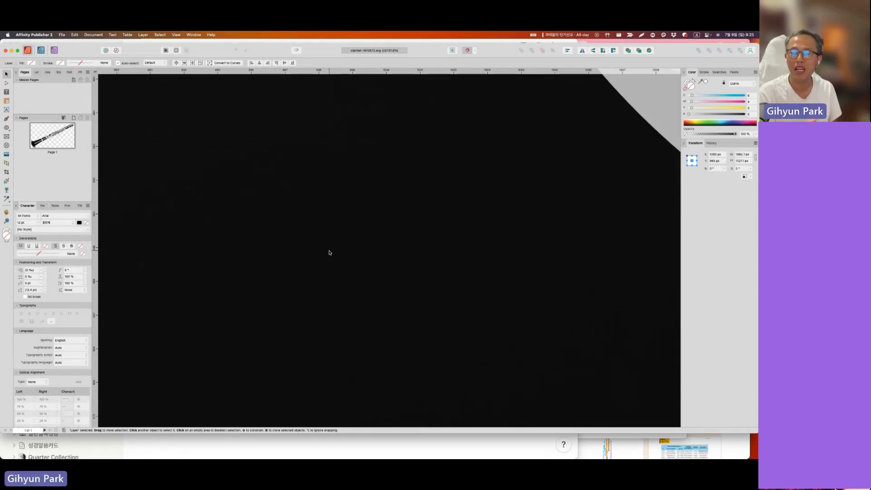
key("super+0")
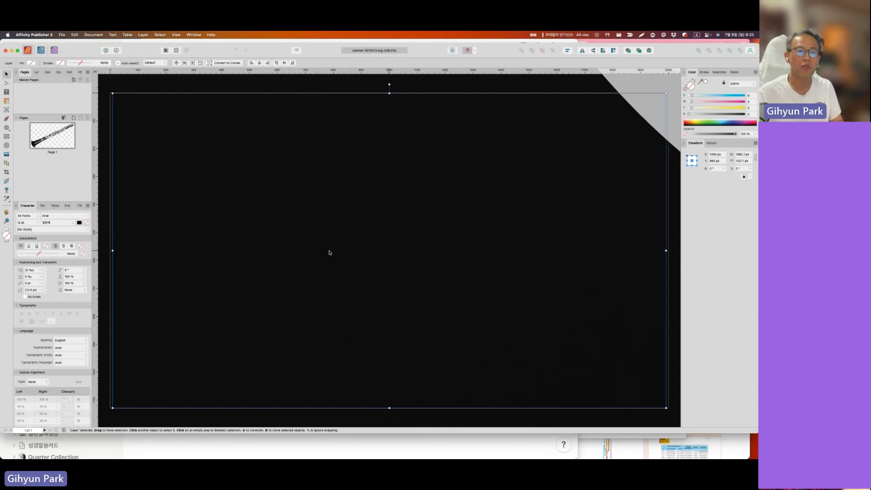
Close the clarinet SVG and PNG files and return to the Desk icon's Flaticon page in Safari
key("super+q")
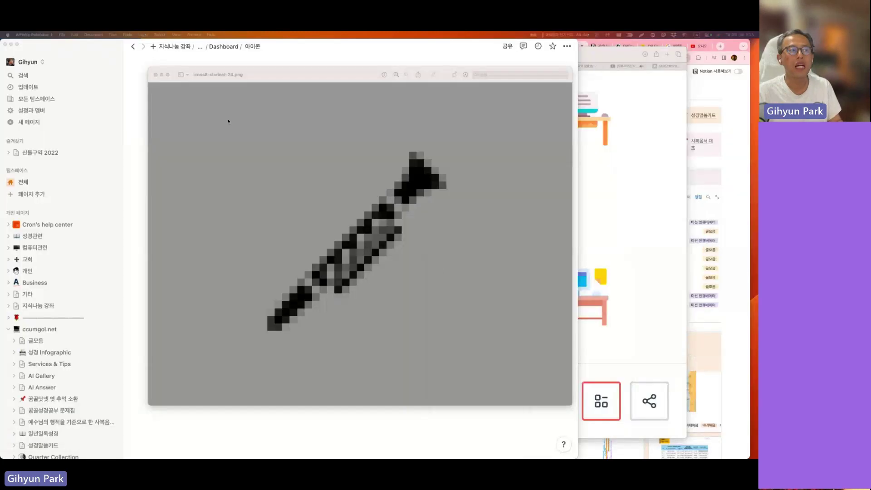
left_click(155, 74)
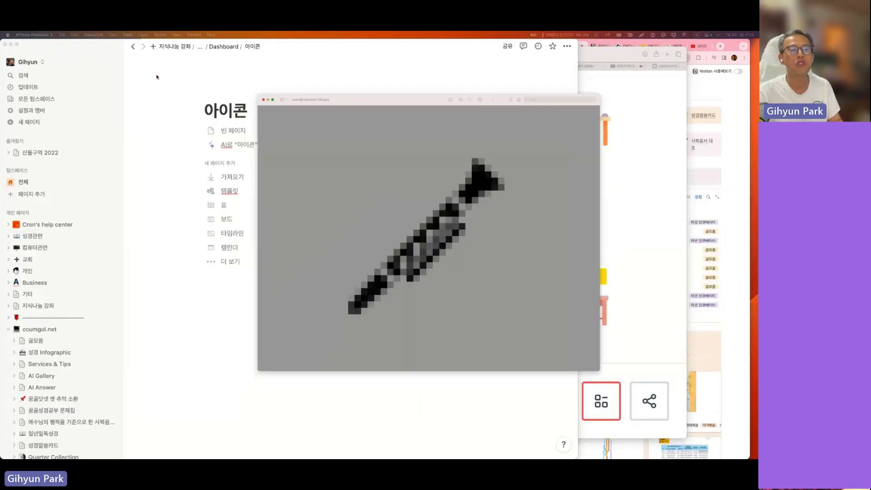
left_click(618, 277)
scroll(525, 167, "down", 3)
scroll(521, 169, "up", 1)
left_click(521, 170)
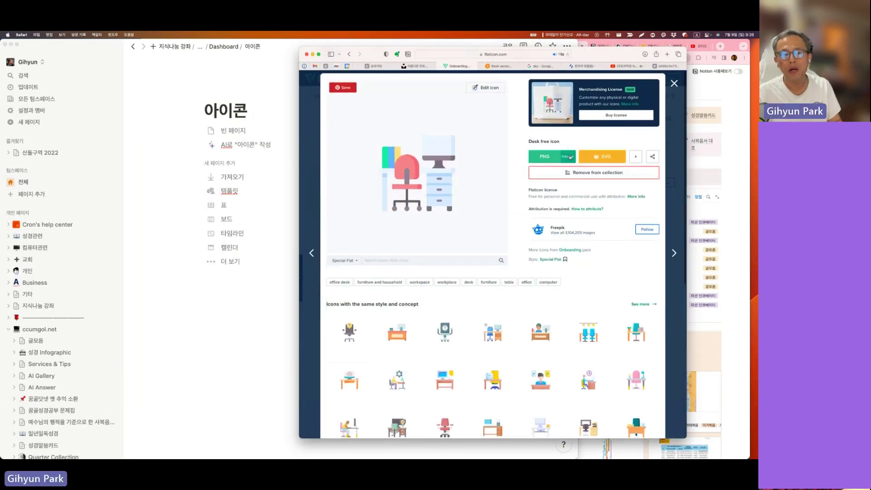
Download the Desk icon as a 512px PNG using the free download with attribution
left_click(571, 157)
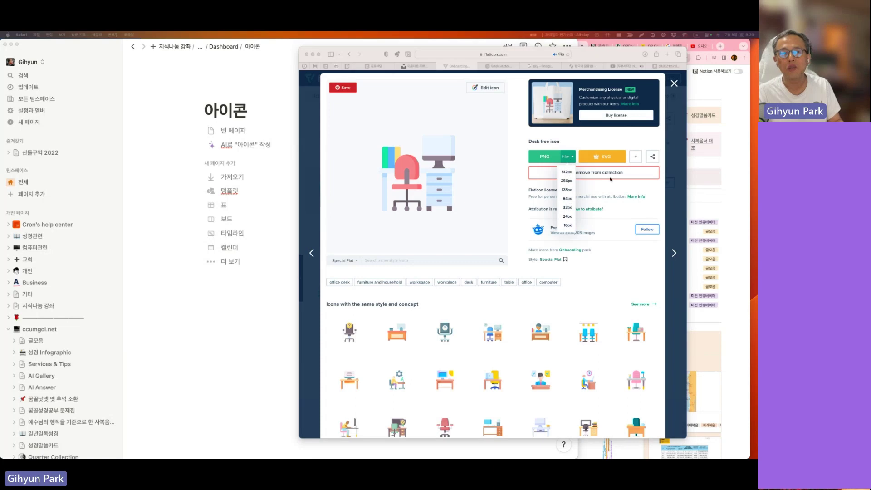
left_click(616, 238)
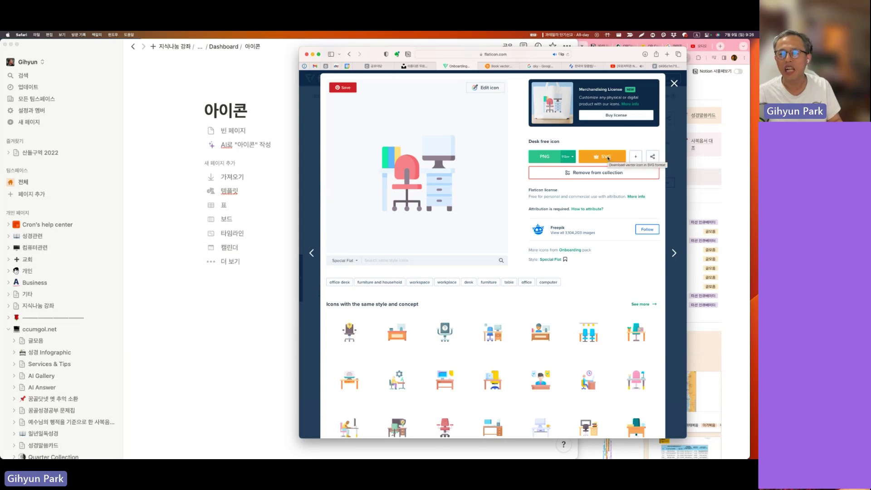
left_click(567, 157)
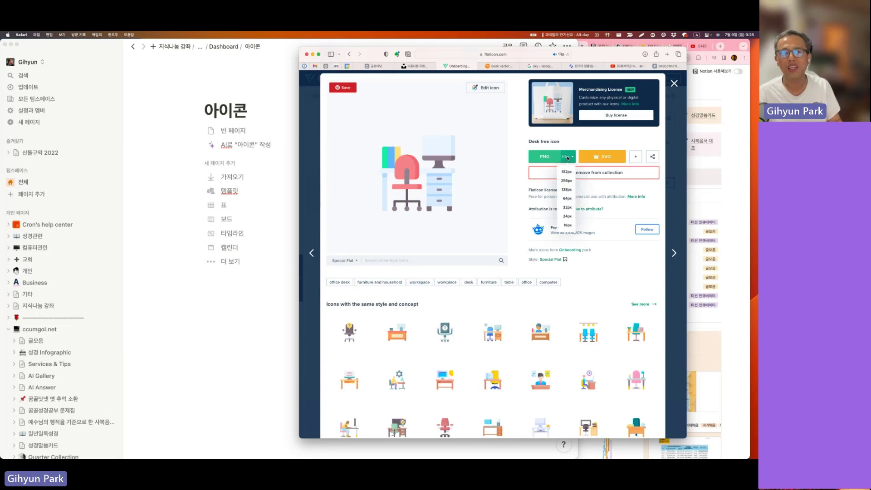
left_click(567, 173)
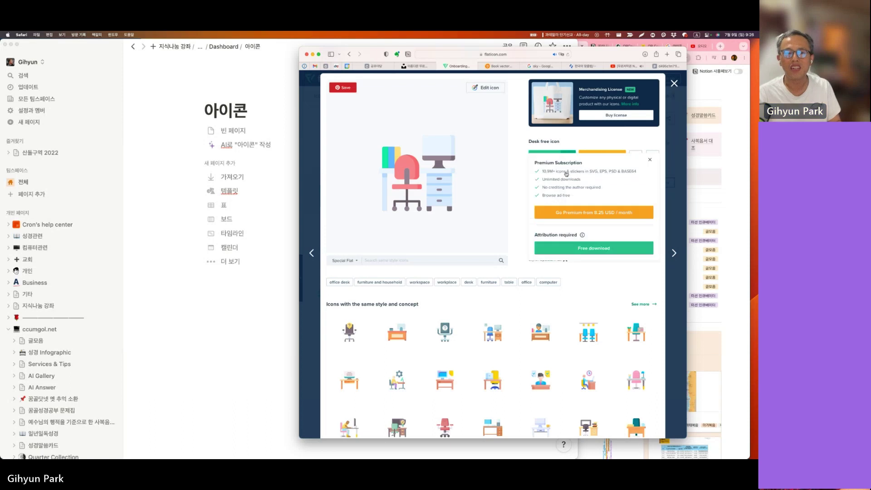
left_click(591, 249)
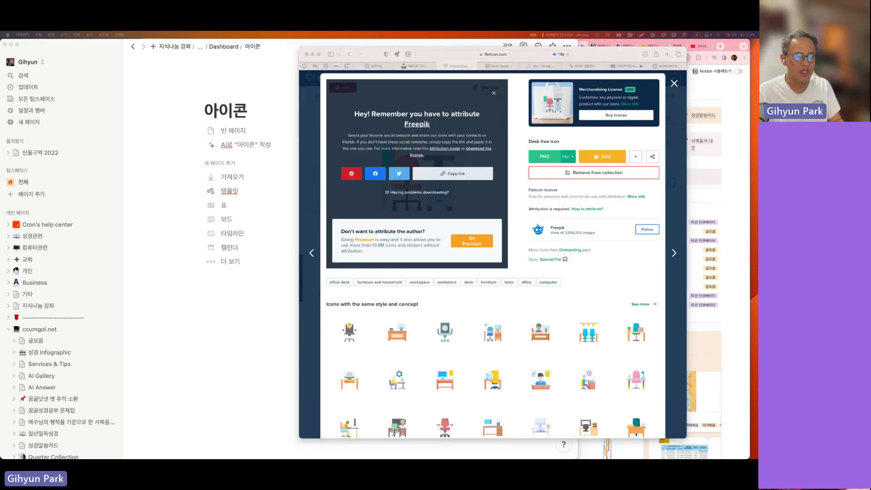
Insert the downloaded desk PNG into Notion's 아이콘 page and go back to the Dashboard page
left_click_drag(442, 330, 246, 175)
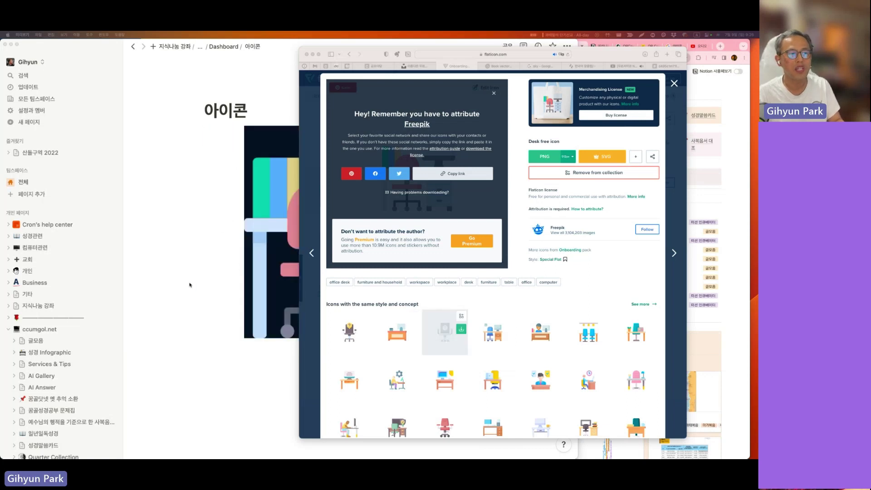
left_click(190, 284)
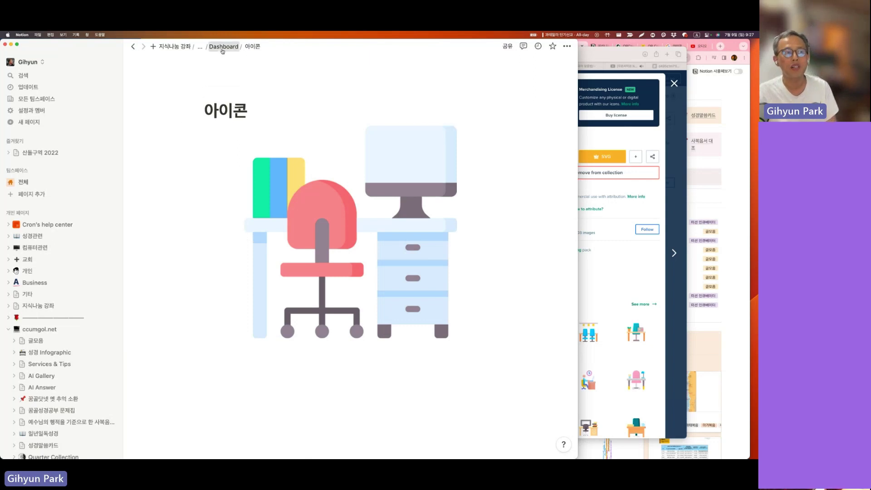
left_click(223, 47)
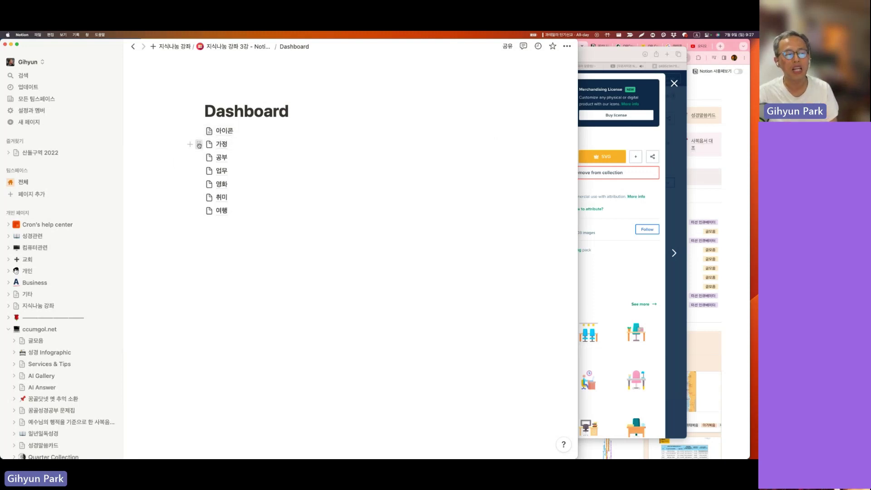
Arrange the subpages in two columns, placing 가정 beside 아이콘, 업무 beside 공부, and 영화 beside 취미
left_click(199, 145)
key("Escape")
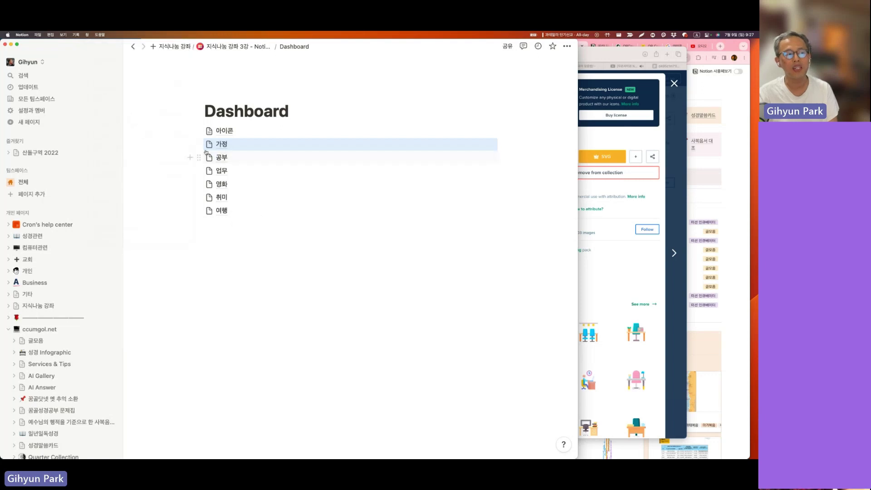
left_click_drag(199, 144, 502, 131)
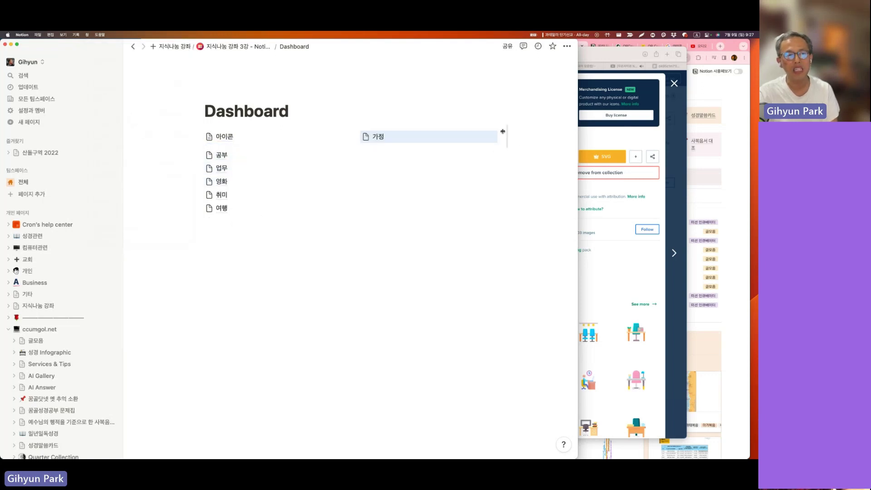
left_click_drag(199, 168, 445, 177)
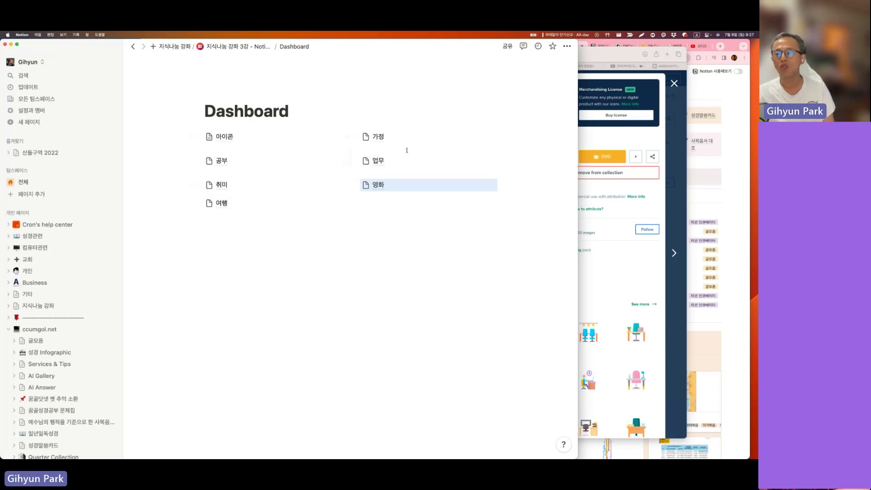
Rearrange the subpages into a first row of 아이콘, 가정, 취미 and a second row of 업무, 공부, 영화, 여행
left_click_drag(288, 189, 531, 137)
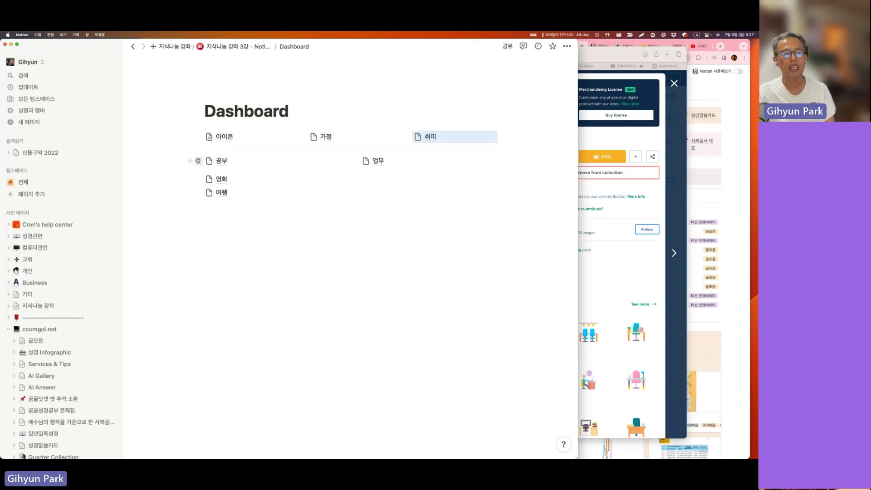
left_click_drag(199, 161, 529, 158)
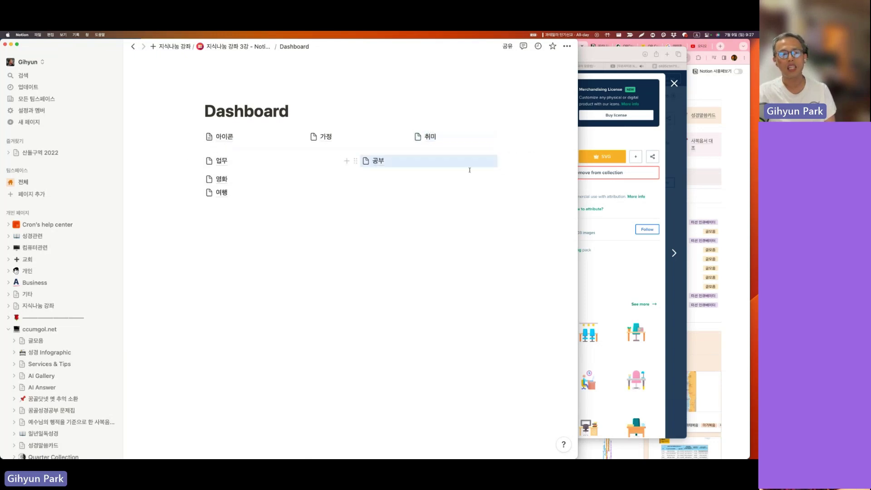
left_click_drag(199, 179, 454, 159)
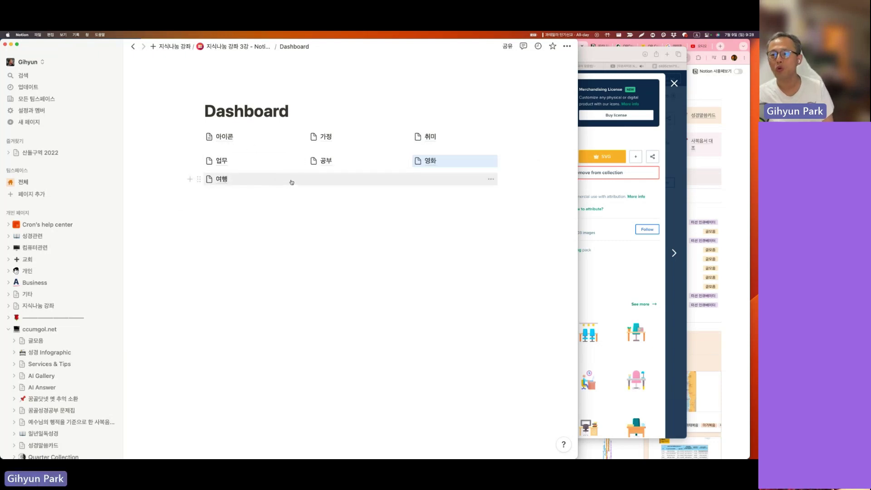
left_click_drag(218, 181, 482, 169)
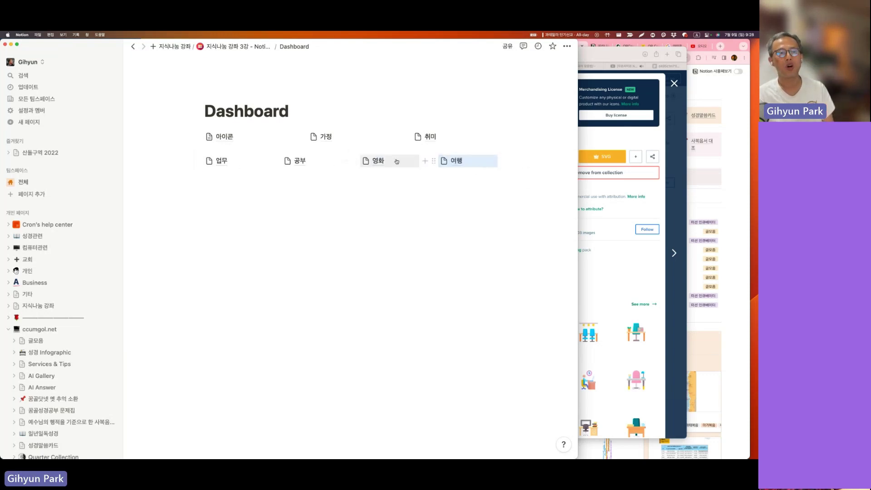
Give the 아이콘 subpage a face-blowing-a-kiss emoji as its icon
left_click(209, 137)
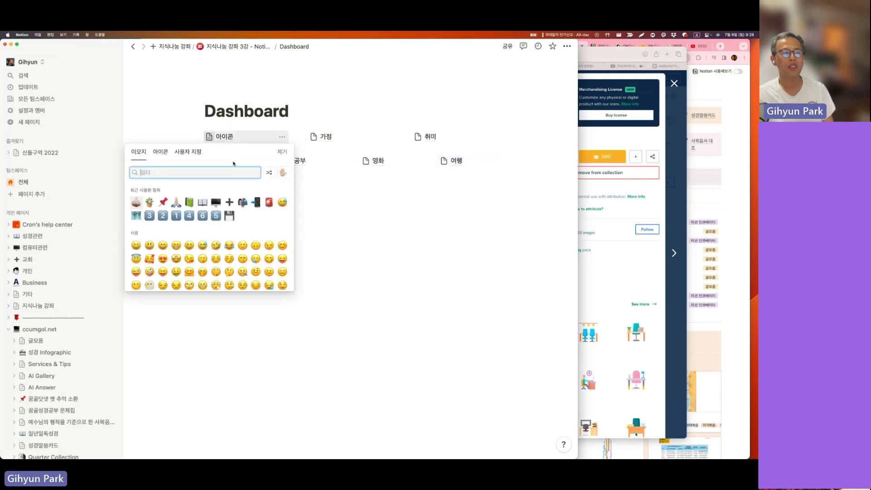
left_click(189, 259)
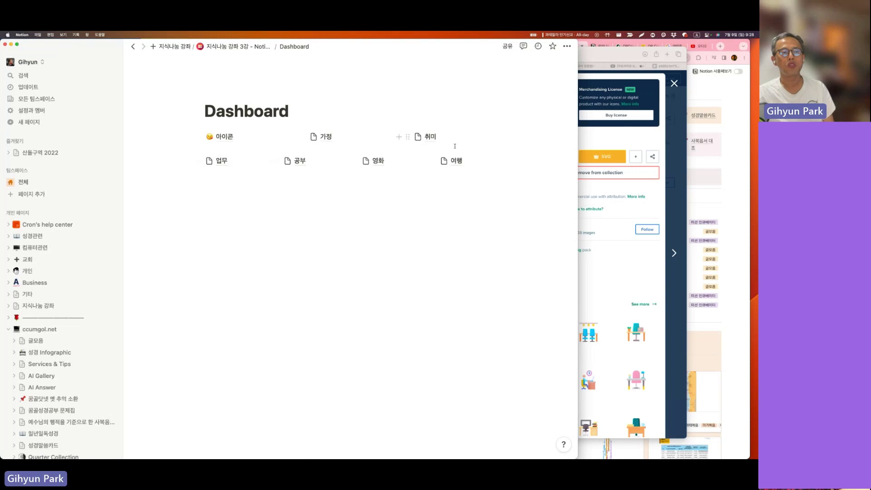
Insert a divider (구분선) block on the Dashboard and place it between the two rows of subpages
left_click(197, 179)
type("/rn")
key("BackSpace")
key("BackSpace")
key("Caps_Lock")
type("구")
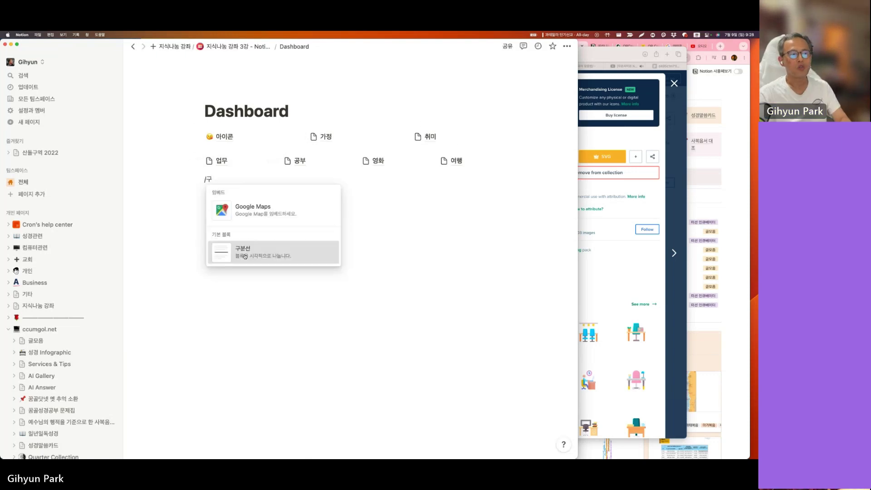
left_click(245, 256)
left_click_drag(195, 186, 198, 150)
left_click(224, 189)
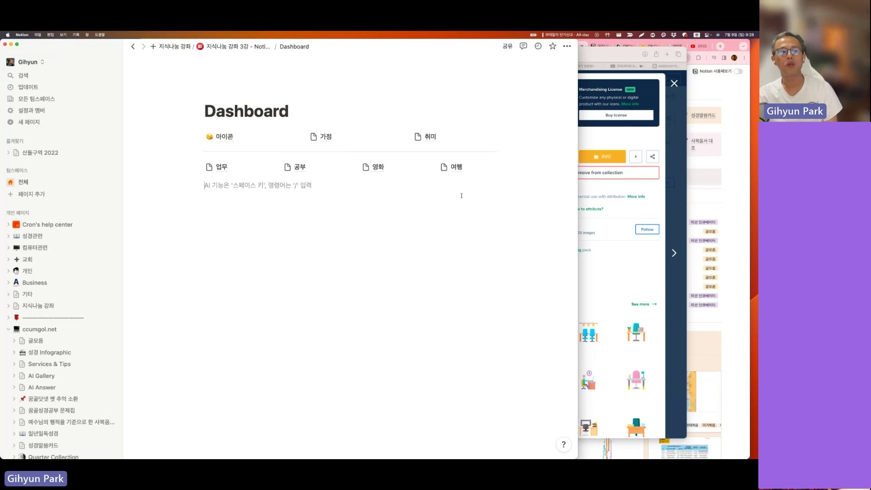
Open the 아이콘 and 가정 subpages one after the other to view them, and return to the Dashboard
left_click(219, 137)
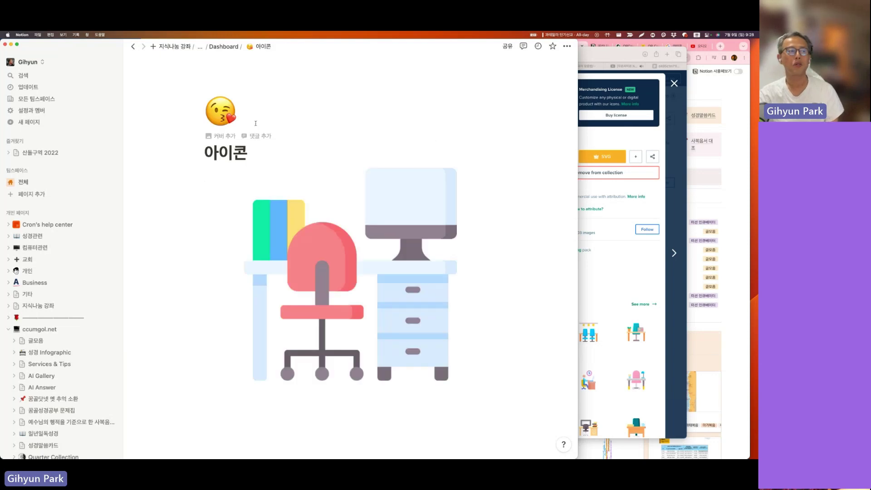
key("super+bracketleft")
left_click(325, 138)
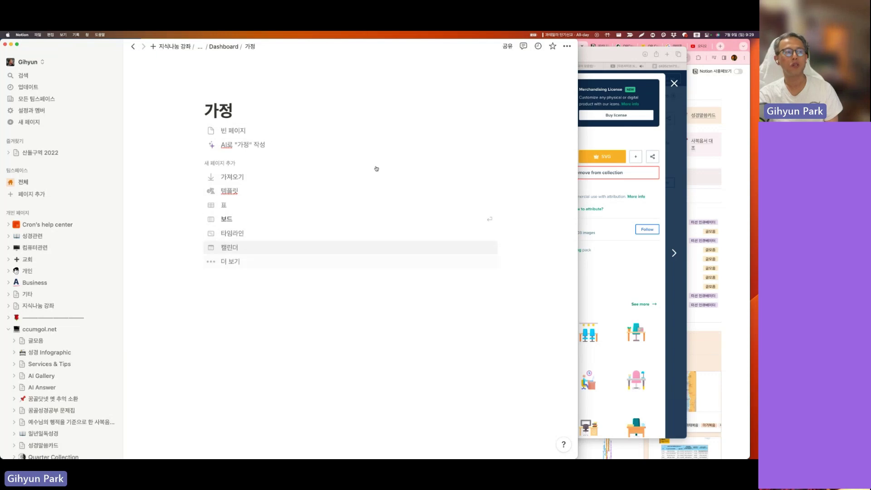
left_click(221, 47)
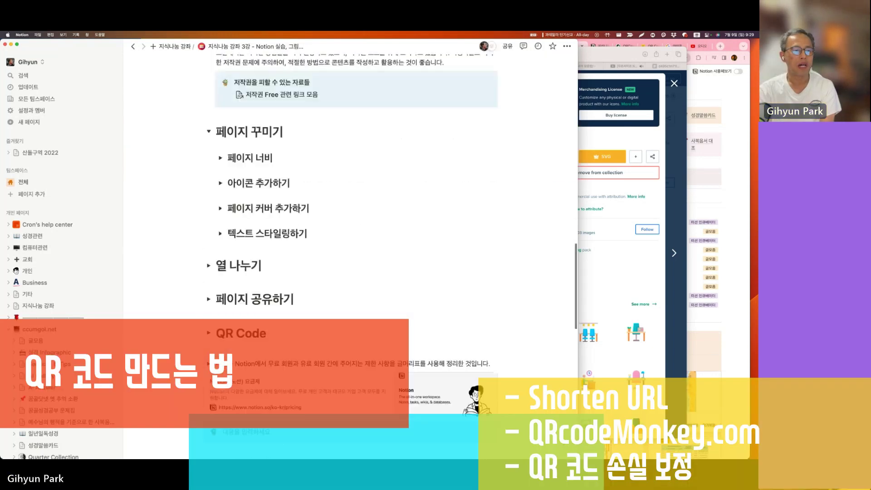
Expand the QR Code section of the third lecture page and review its explanation and list of subtopics
scroll(209, 205, "down", 3)
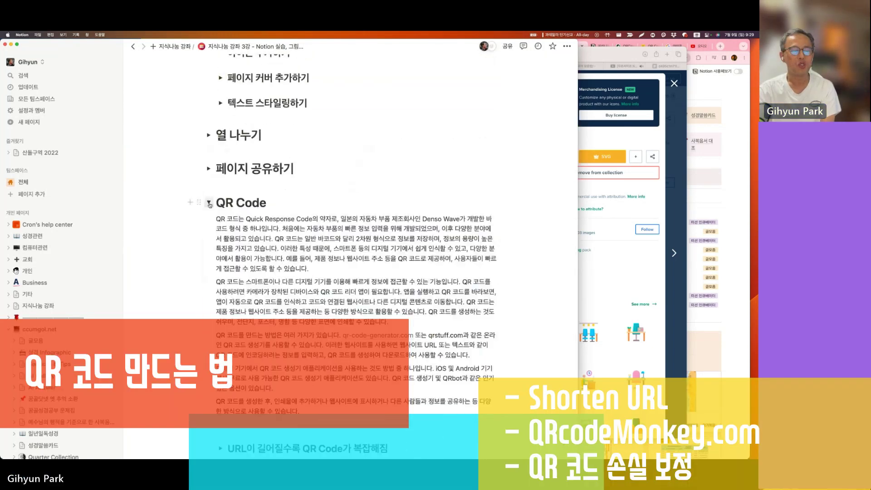
scroll(209, 204, "down", 2)
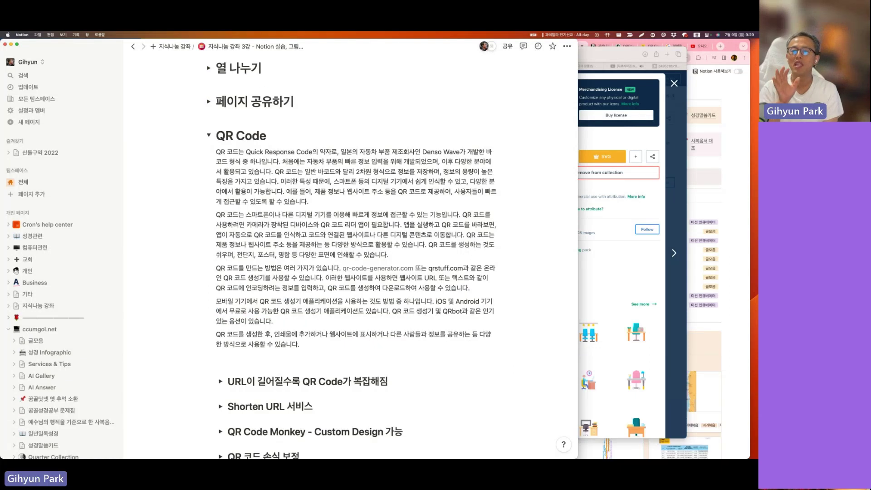
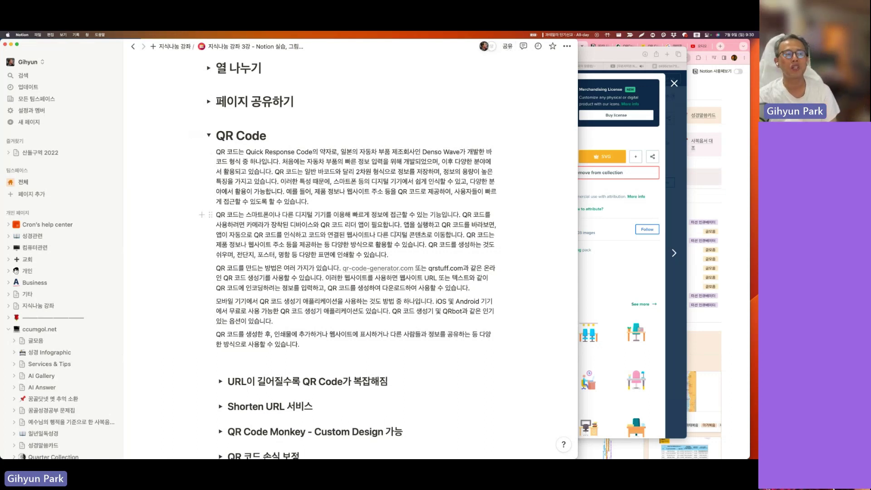
scroll(395, 234, "down", 3)
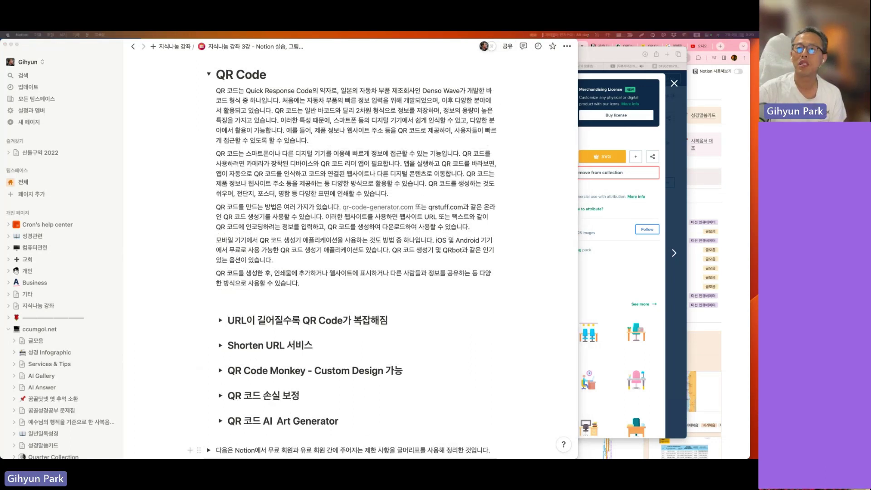
Switch to the Jubo_20230709.pdf bulletin in Preview, enlarge its window, and examine the QR codes on the first and third pages
left_click_drag(414, 458, 414, 84)
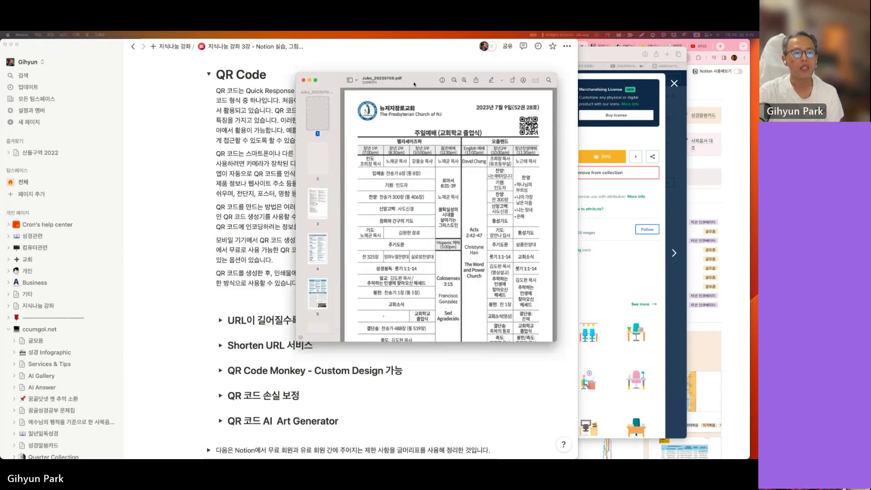
left_click_drag(557, 342, 578, 418)
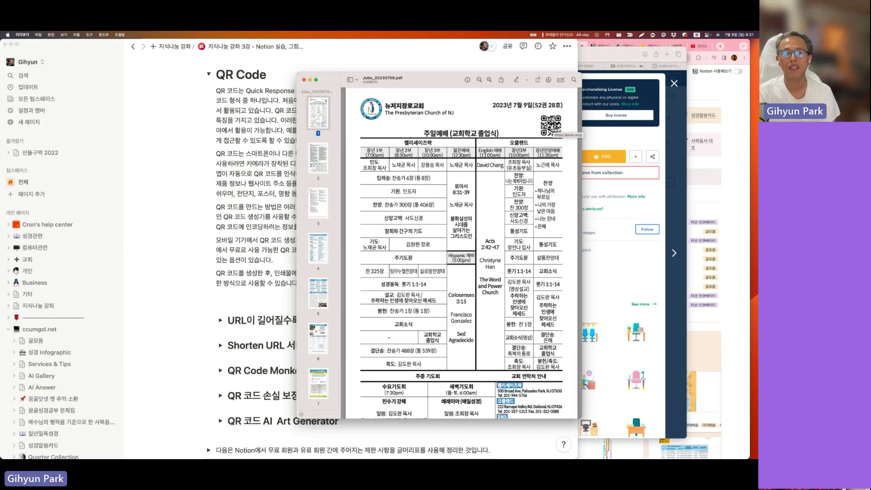
scroll(553, 131, "down", 15)
scroll(543, 155, "down", 5)
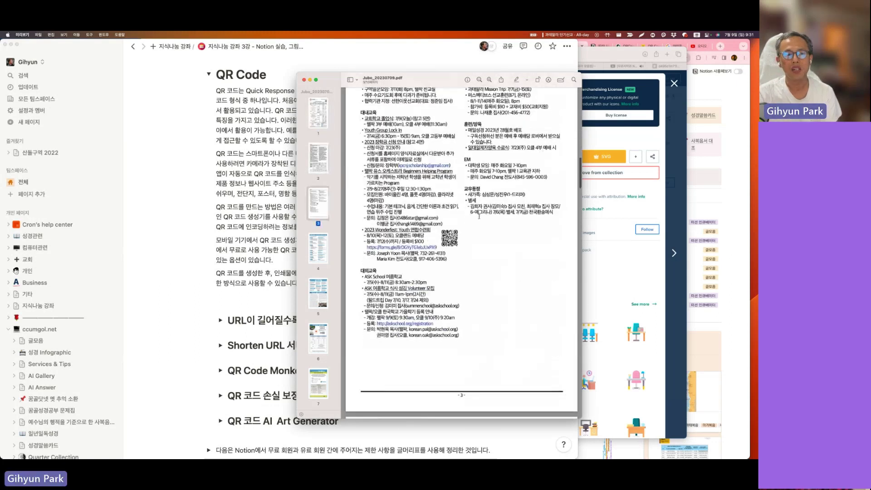
scroll(439, 193, "up", 1)
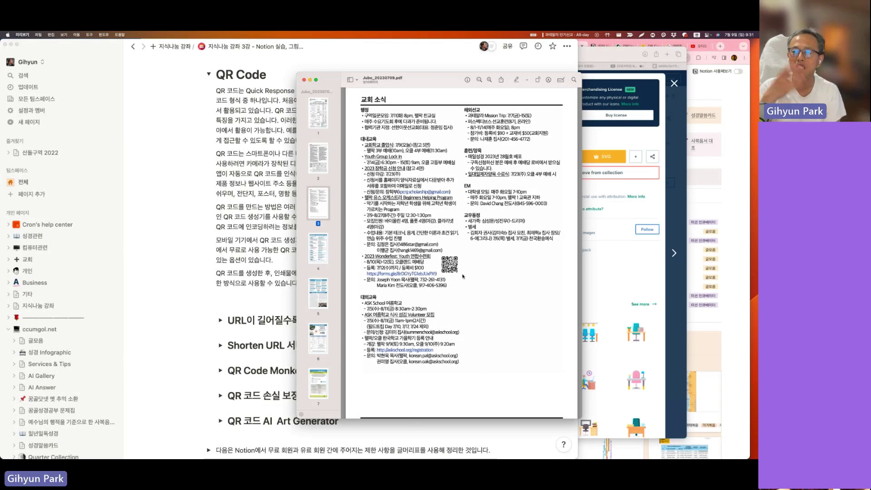
Look through the rest of the bulletin down to its last page, examining the QR codes for registration, YouTube channels and online giving
scroll(464, 276, "down", 15)
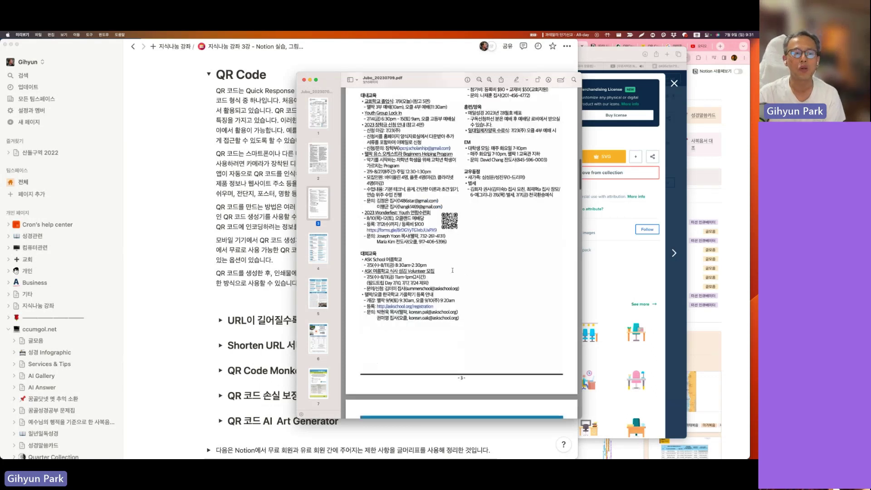
scroll(468, 264, "up", 2)
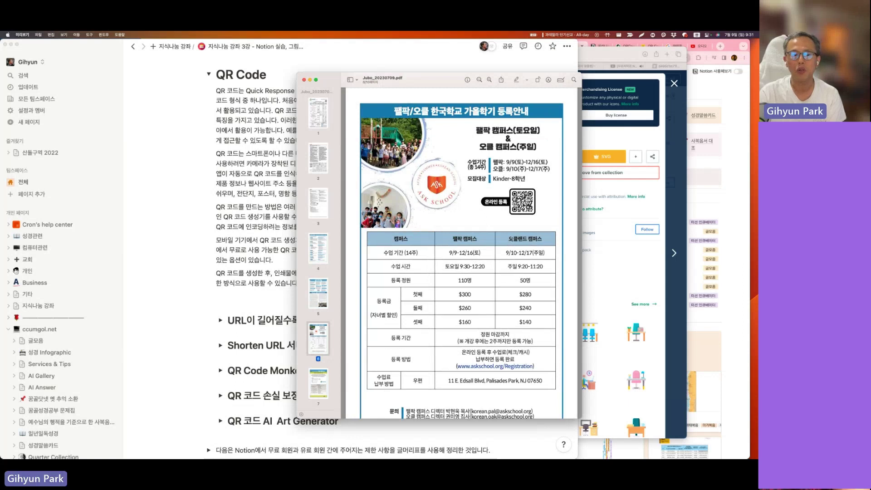
scroll(377, 236, "down", 10)
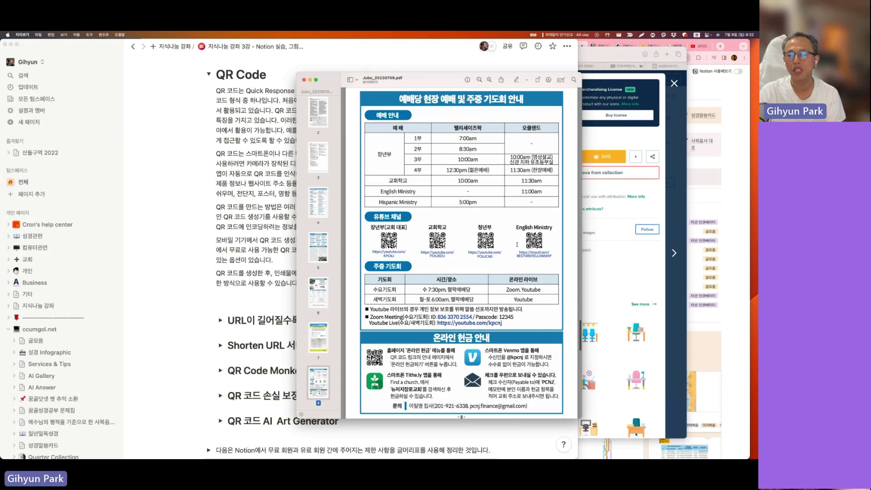
scroll(512, 283, "down", 5)
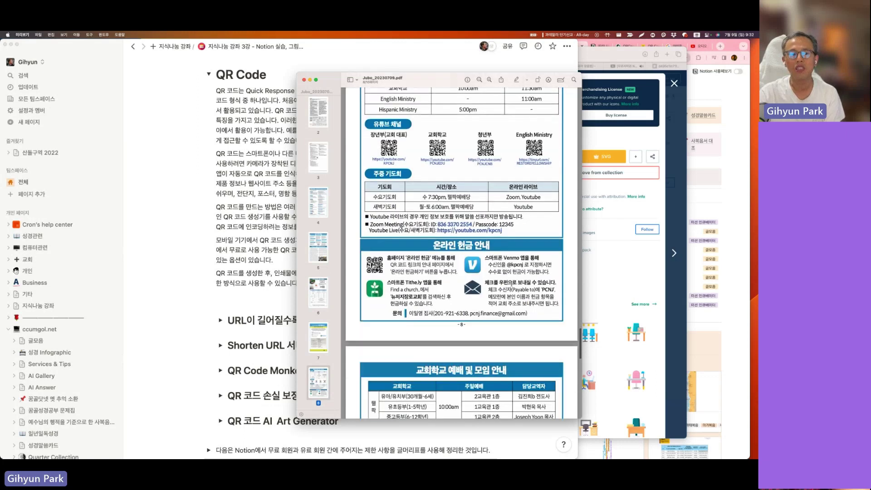
scroll(512, 284, "down", 10)
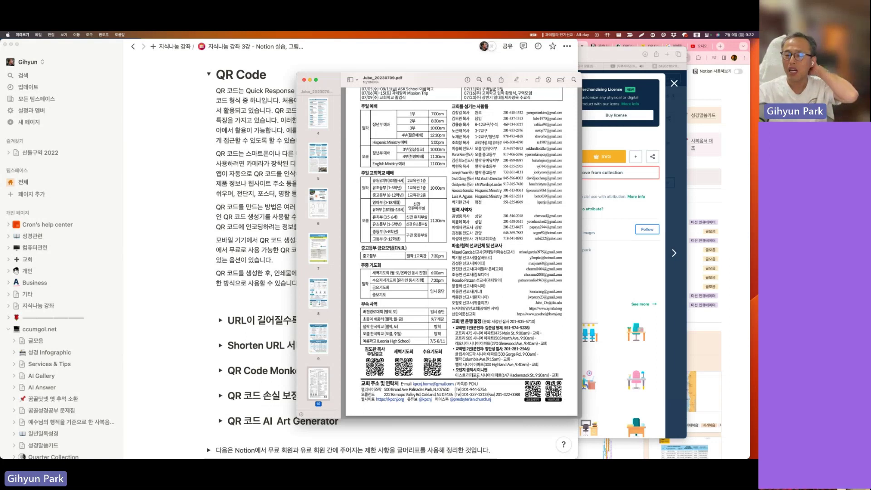
scroll(484, 257, "up", 20)
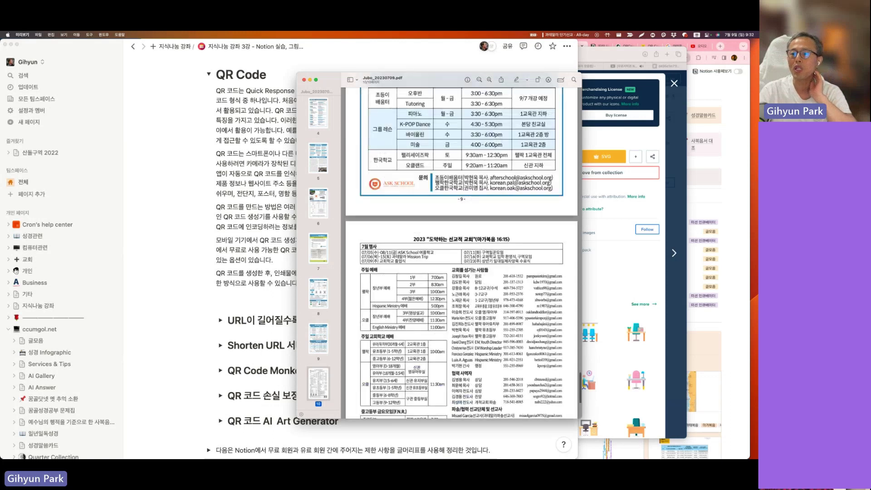
scroll(488, 258, "up", 20)
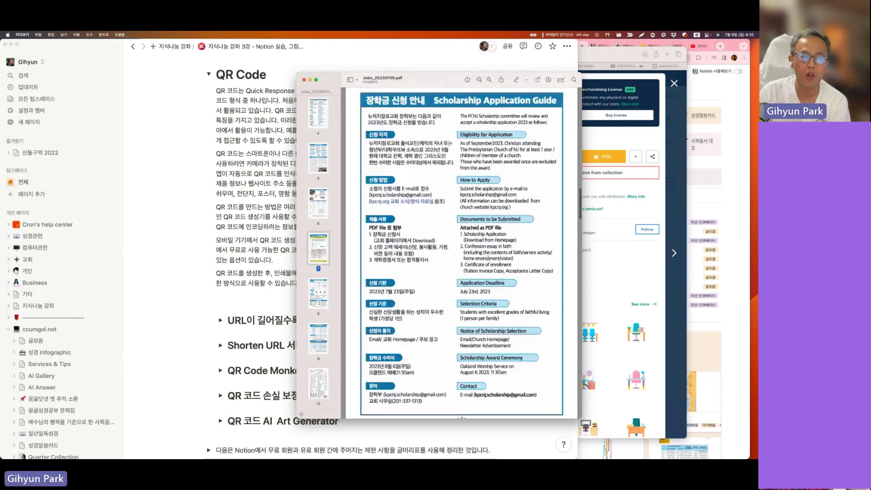
Return to the bulletin's first page and examine the link targets of its QR code and the Zoom and YouTube entries
mouse_move(426, 82)
left_mouse_down()
mouse_move(422, 51)
mouse_move(425, 83)
left_mouse_up()
scroll(460, 251, "up", 1)
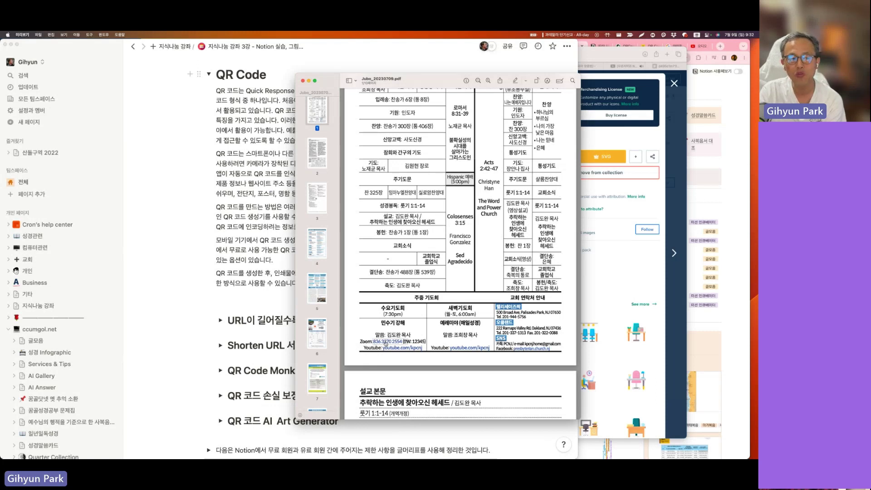
mouse_move(386, 343)
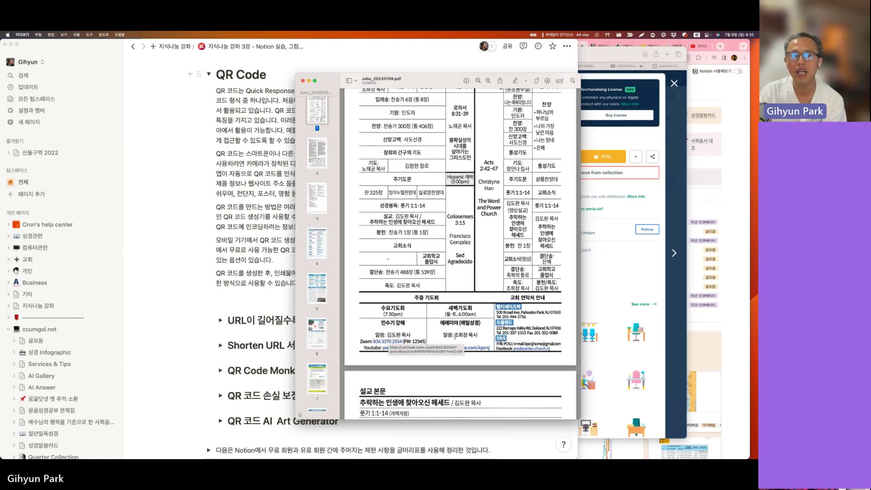
scroll(459, 283, "down", 2)
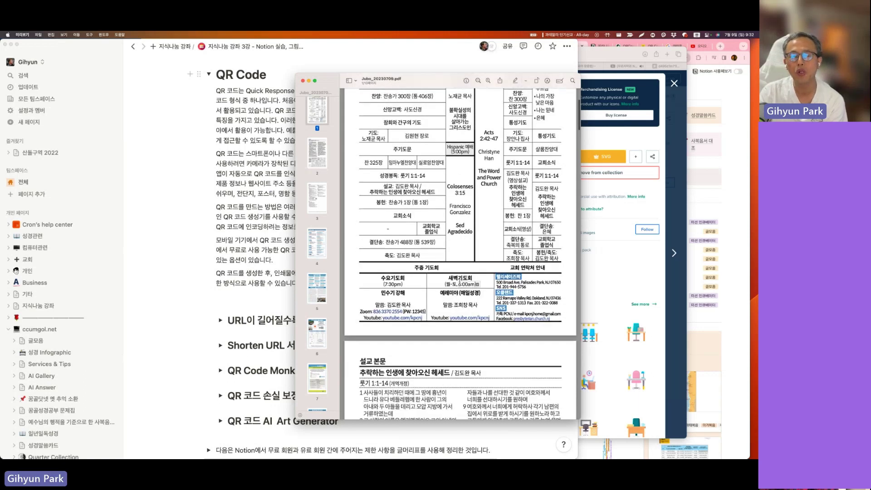
scroll(460, 283, "up", 5)
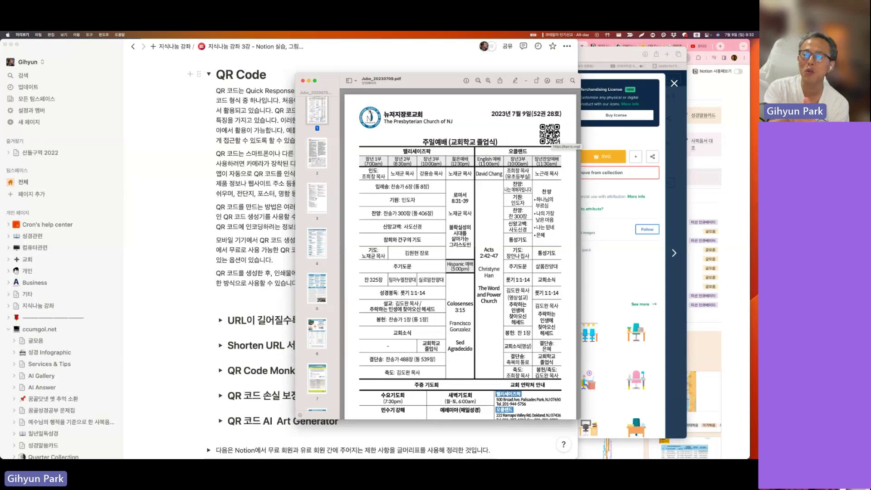
scroll(478, 319, "down", 5)
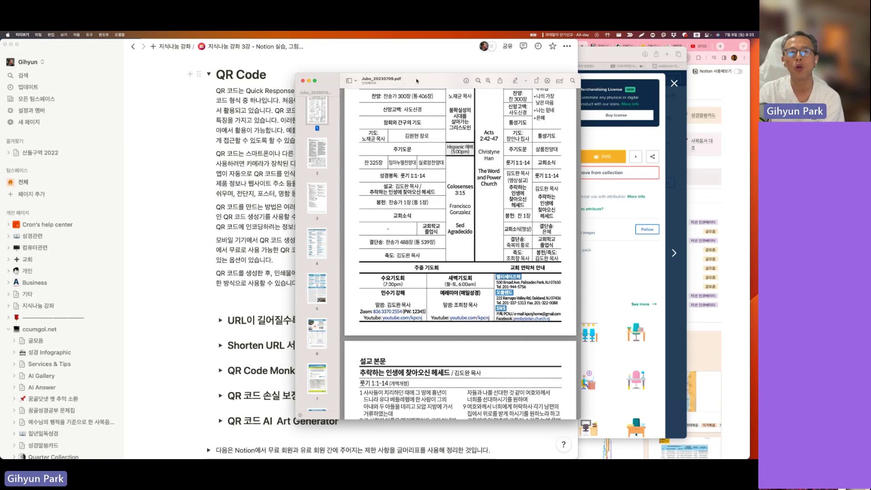
left_click_drag(417, 81, 371, 68)
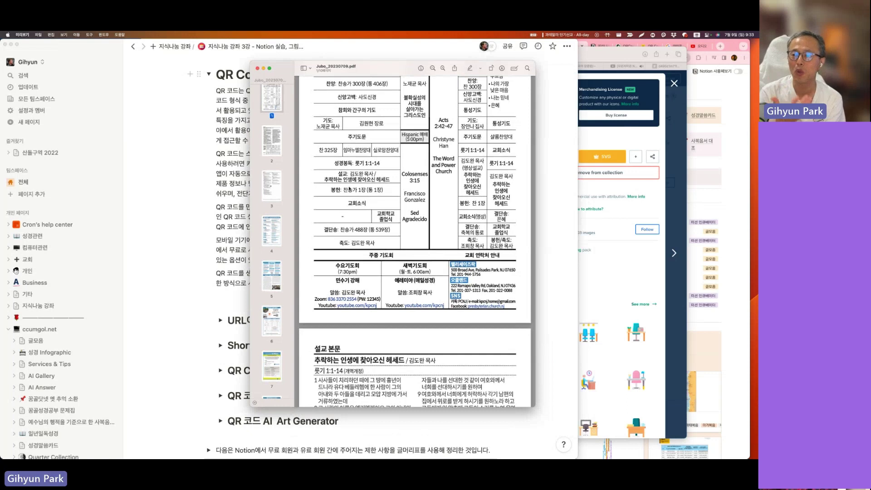
scroll(350, 189, "down", 2)
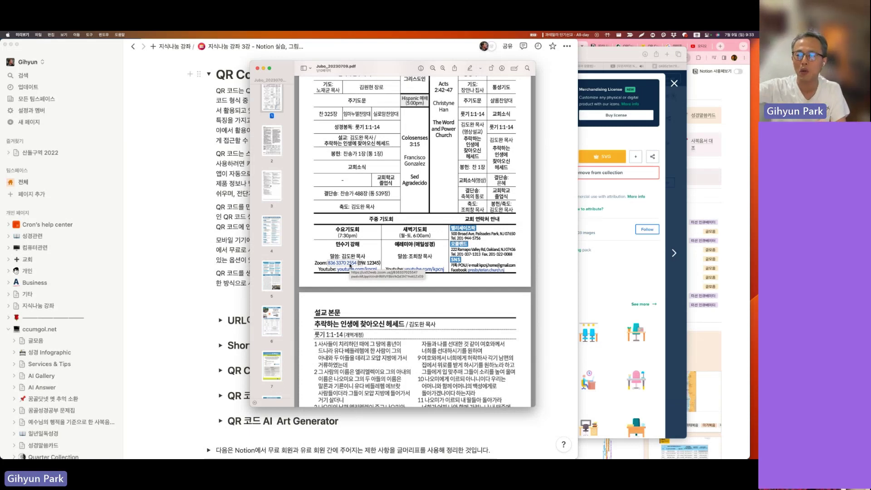
mouse_move(378, 69)
left_mouse_down()
mouse_move(353, 68)
mouse_move(362, 70)
left_mouse_up()
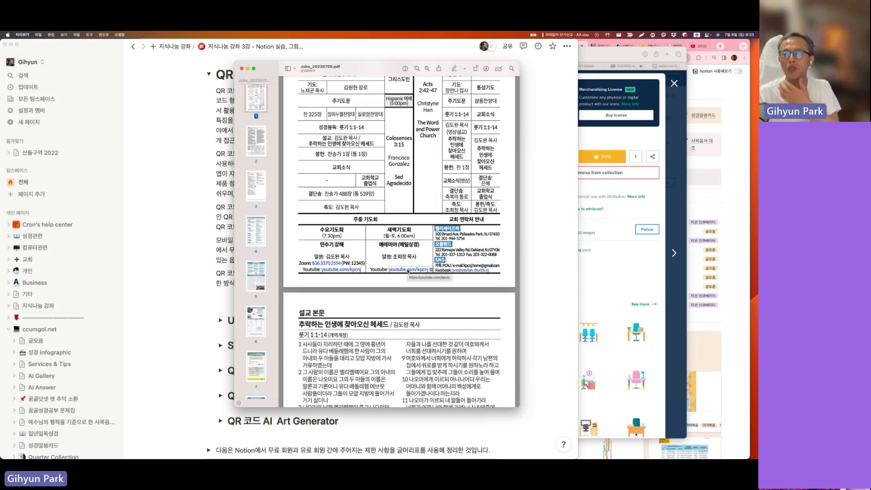
Examine the form link and QR code on the bulletin's 교회 소식 page, and continue to the graduation page
scroll(408, 271, "down", 15)
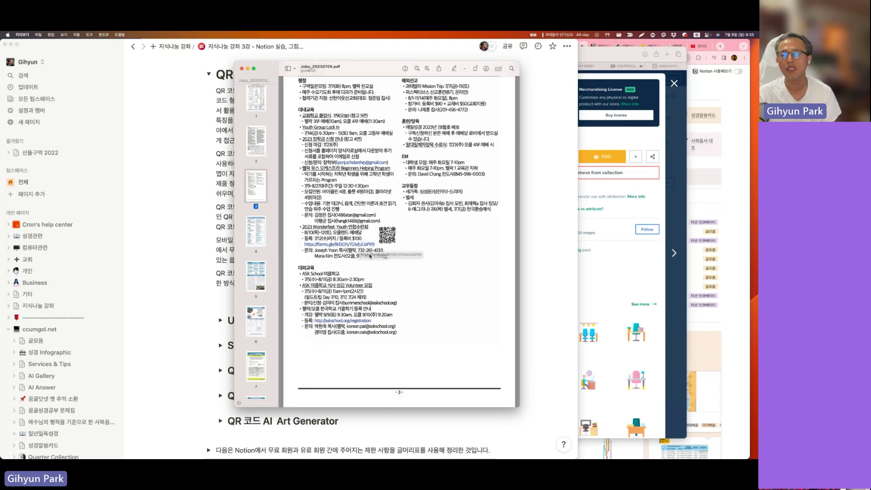
scroll(401, 245, "up", 2)
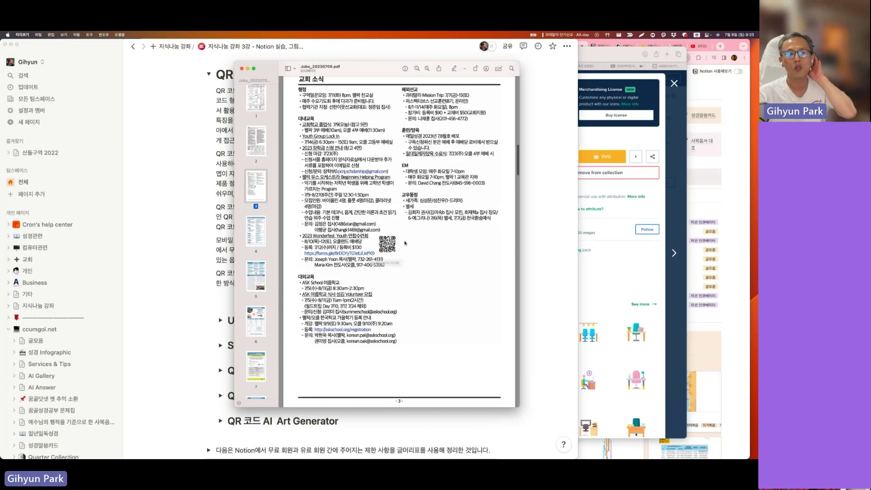
scroll(382, 336, "down", 1)
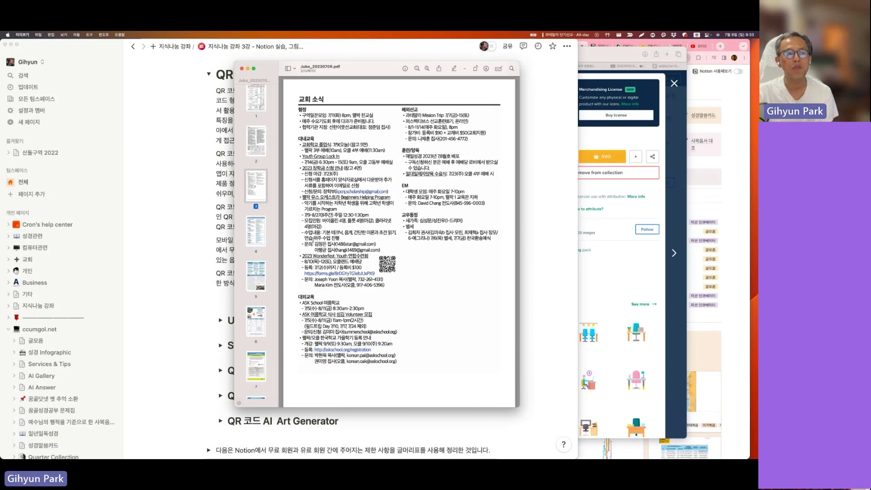
scroll(372, 285, "down", 10)
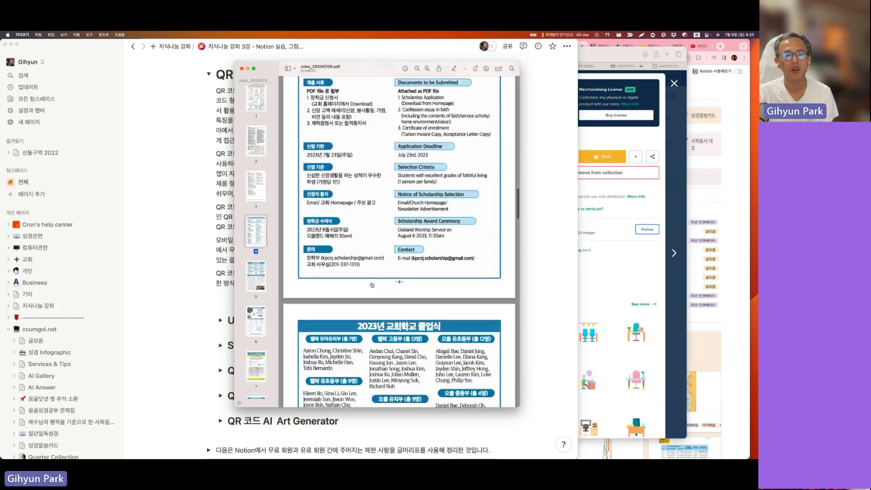
scroll(372, 285, "down", 5)
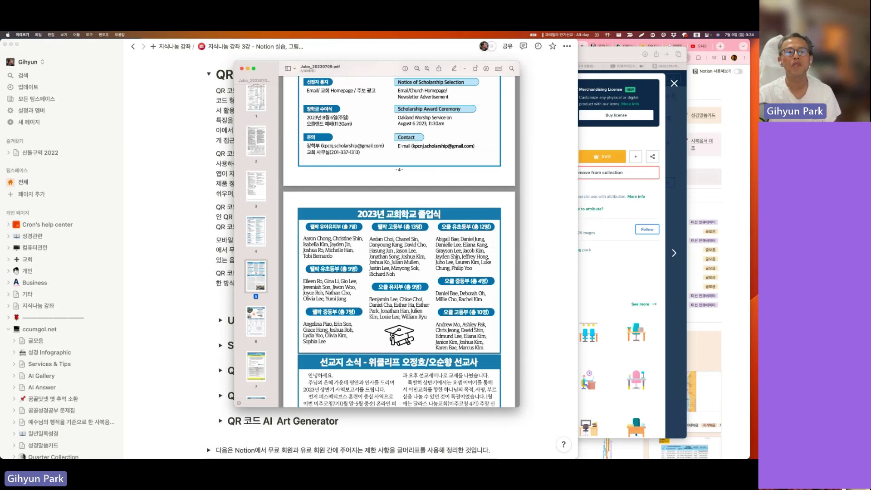
Close the bulletin PDF and expand the "URL이 길어질수록 QR Code가 복잡해짐" toggle in the Notion page's QR Code section
scroll(456, 262, "down", 3)
key("super+w")
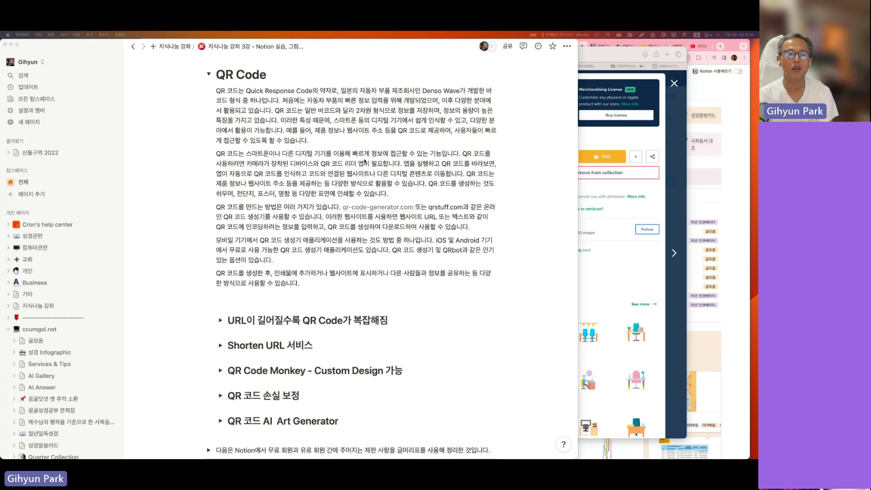
scroll(366, 161, "down", 1)
scroll(325, 198, "down", 3)
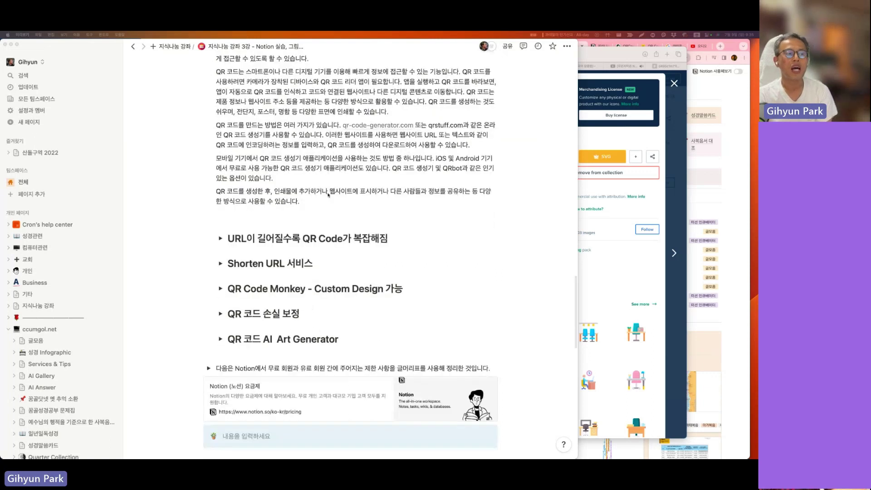
left_click(220, 238)
scroll(223, 238, "down", 2)
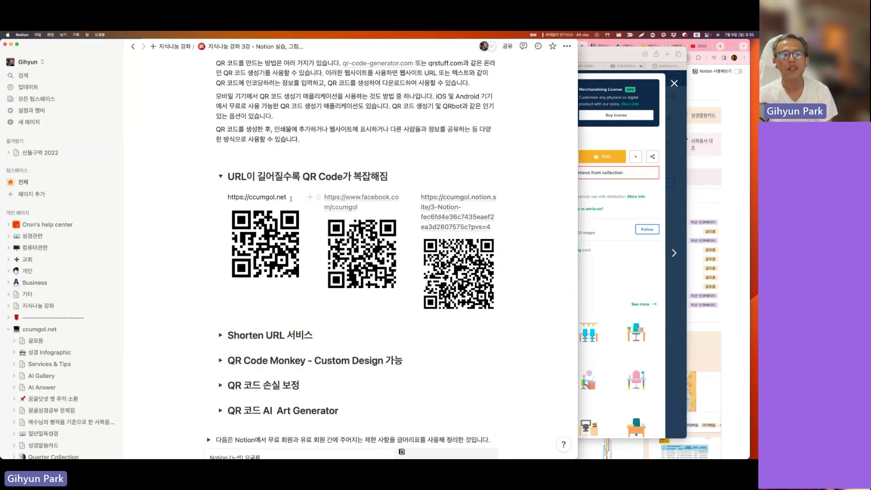
scroll(265, 146, "down", 2)
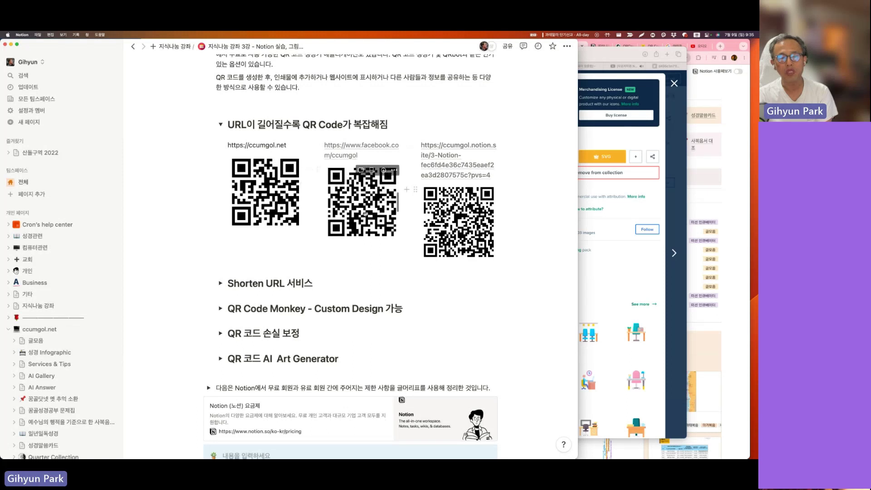
Examine the page's published web link in the sharing settings, and return to the QR code comparison
left_click(508, 45)
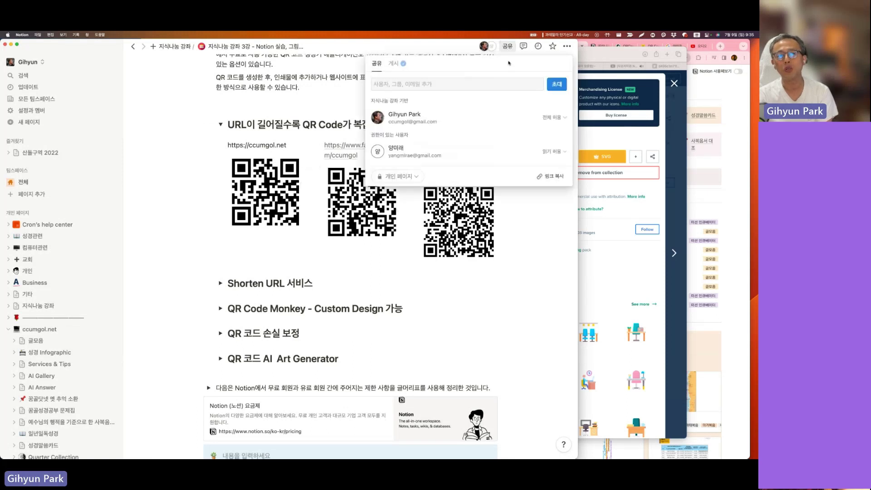
left_click(393, 64)
left_click_drag(377, 100, 528, 100)
key("Escape")
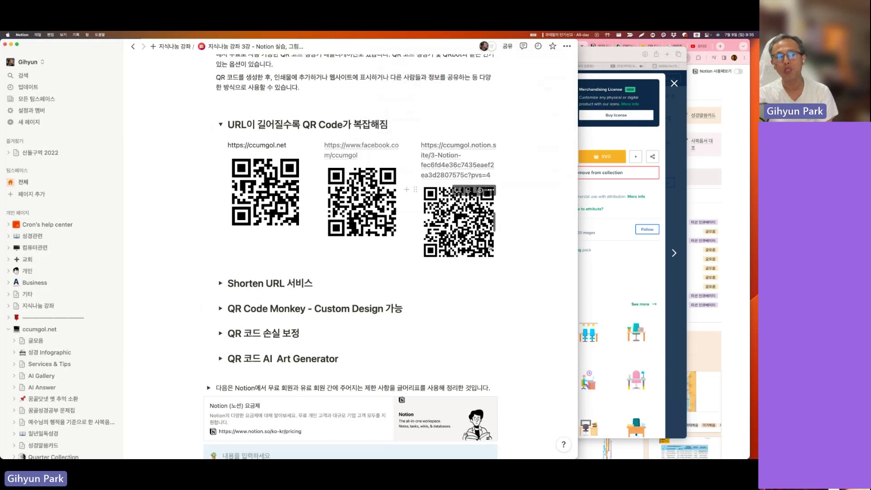
mouse_move(489, 178)
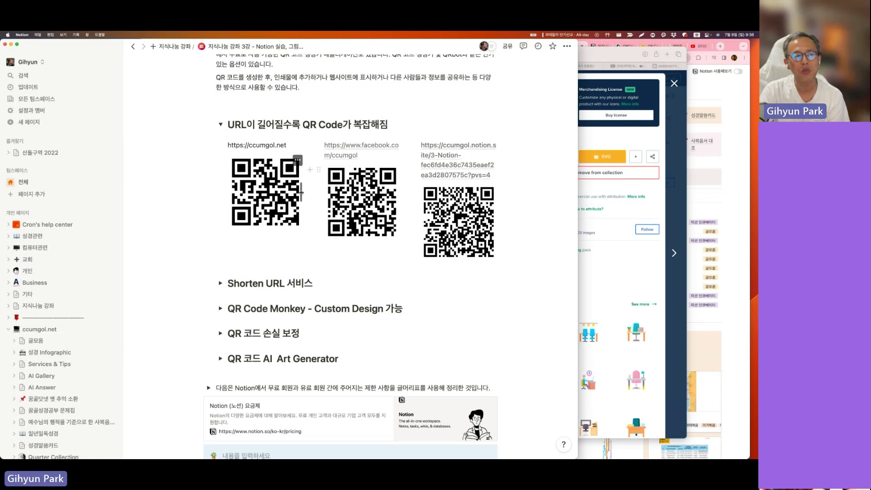
left_click_drag(300, 191, 240, 170)
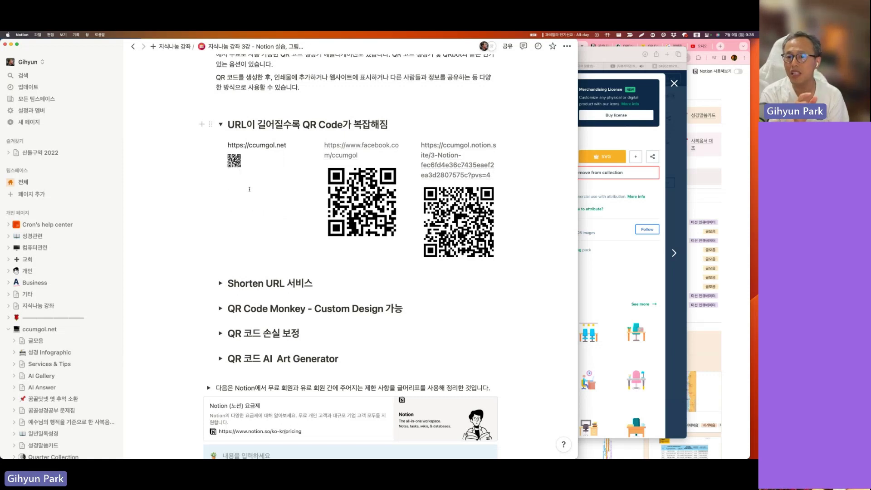
left_click_drag(242, 162, 253, 168)
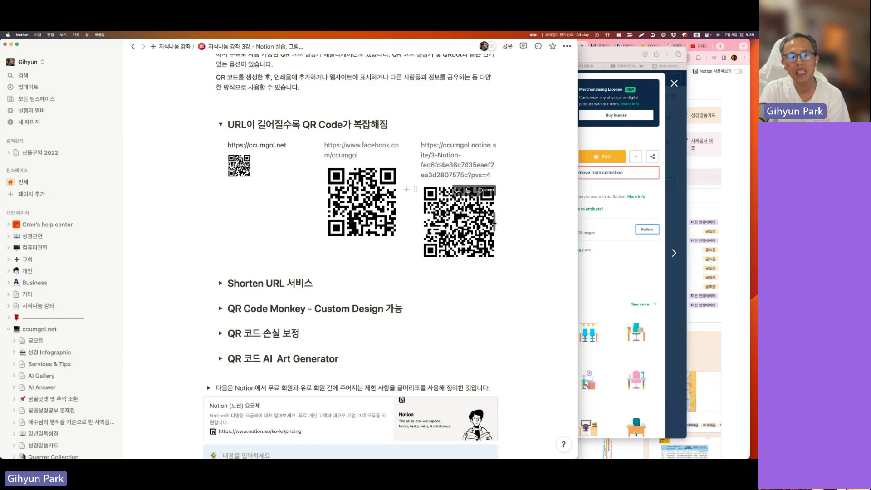
left_click_drag(494, 223, 440, 210)
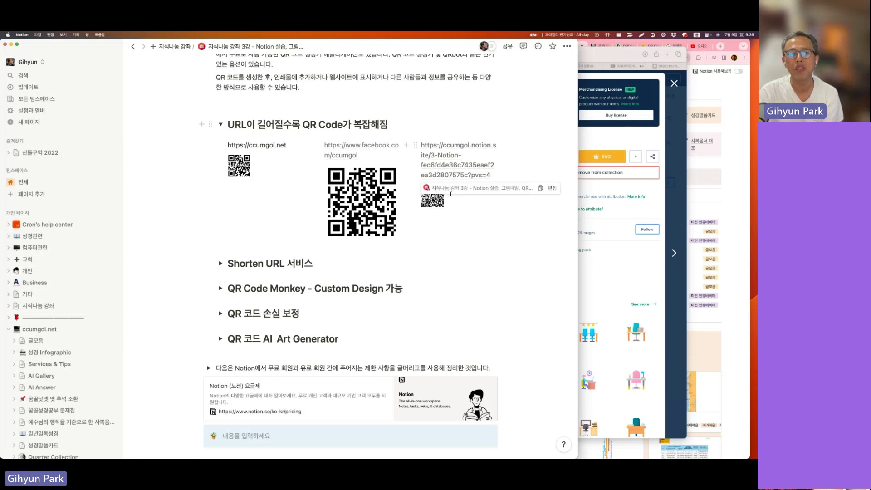
left_click_drag(446, 196, 495, 222)
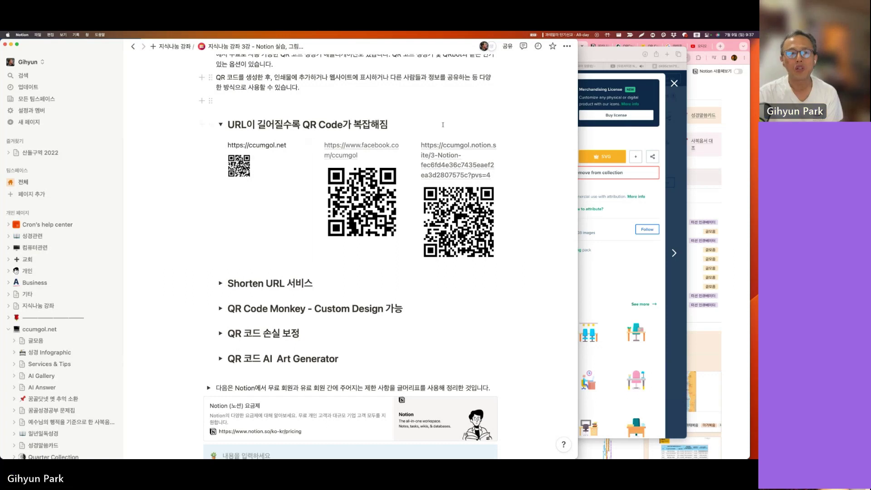
Highlight the long ccumgol.notion.site address above the third QR code, and expand the "Shorten URL 서비스" toggle
triple_click(475, 145)
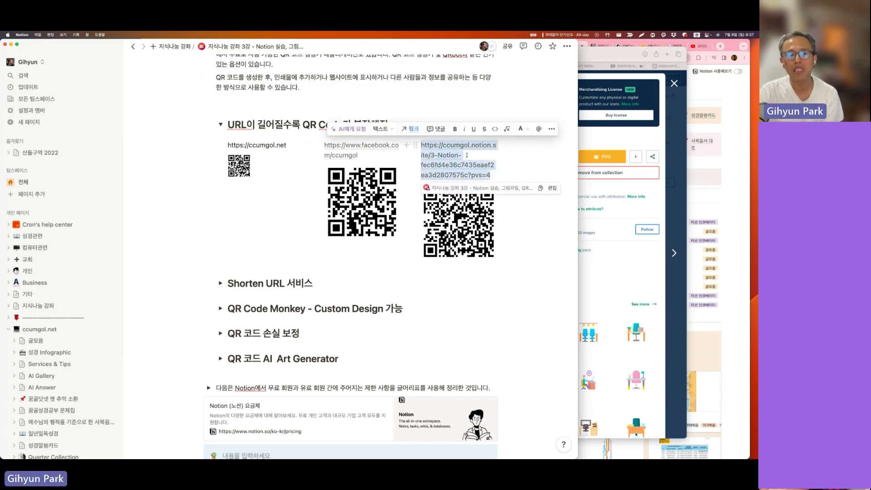
left_click(466, 156)
left_click_drag(466, 155, 419, 144)
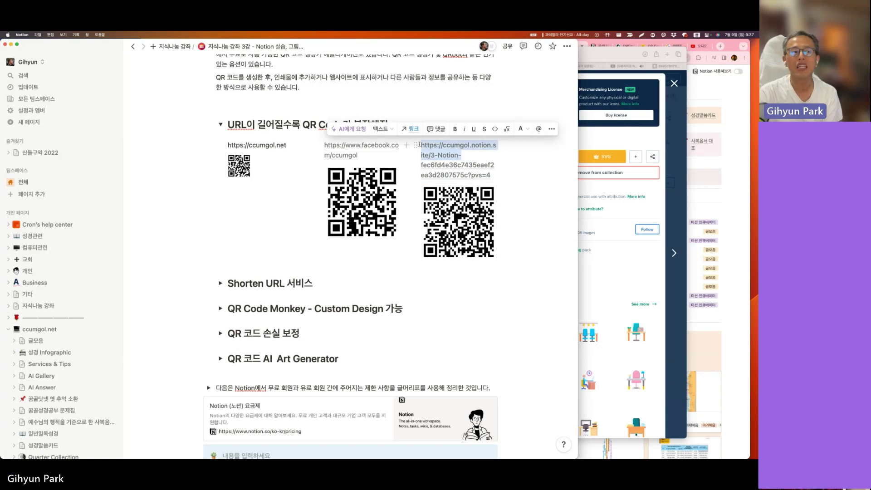
scroll(415, 195, "down", 1)
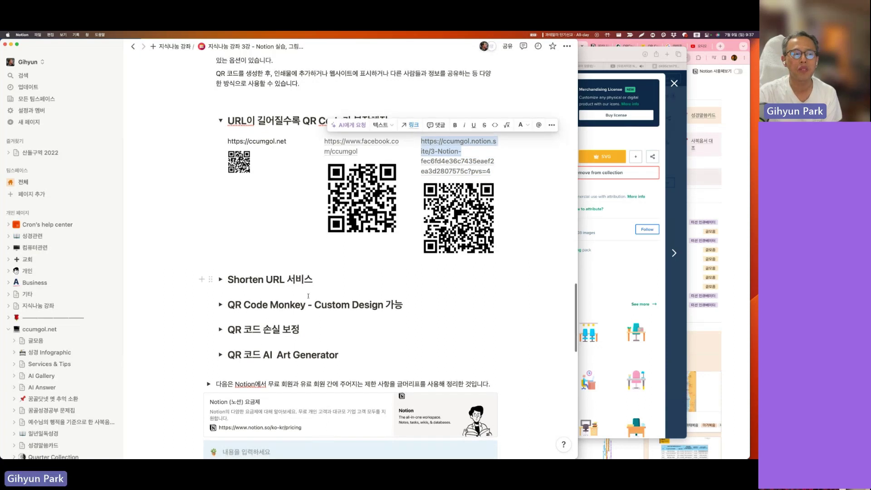
left_click(221, 280)
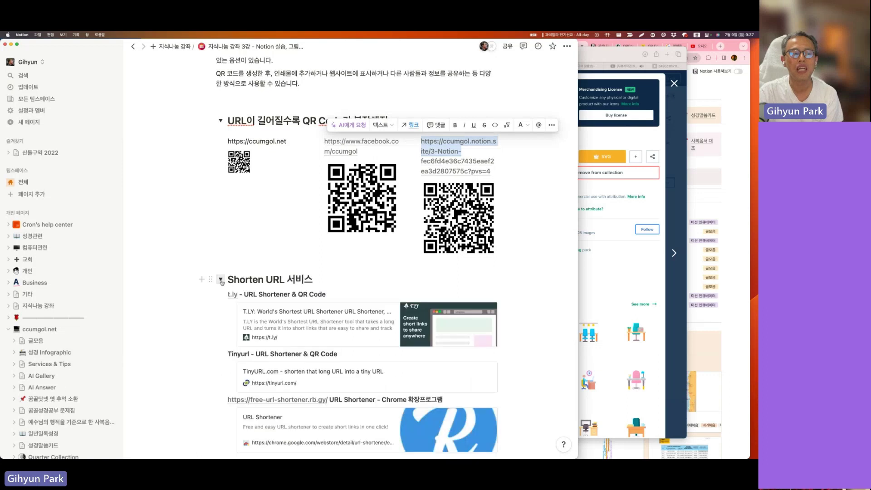
Copy the full ccumgol.notion.site address from above the third QR code
scroll(222, 281, "down", 3)
scroll(221, 280, "up", 5)
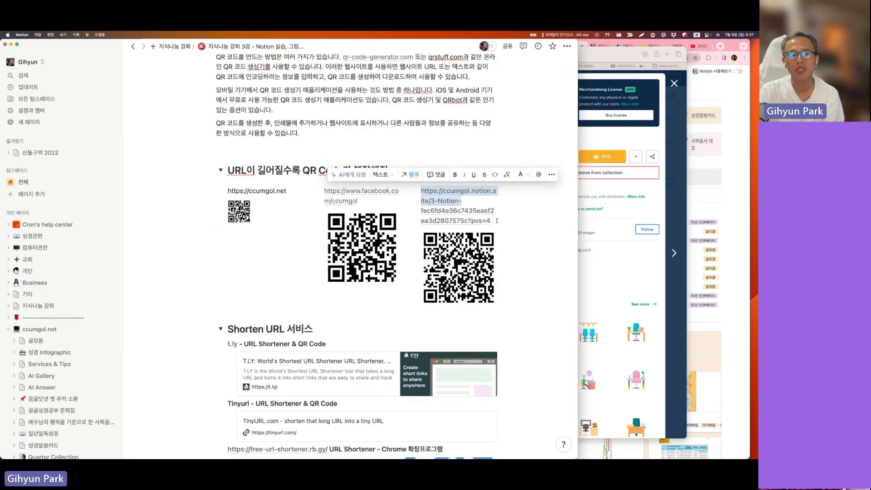
left_click_drag(491, 221, 421, 190)
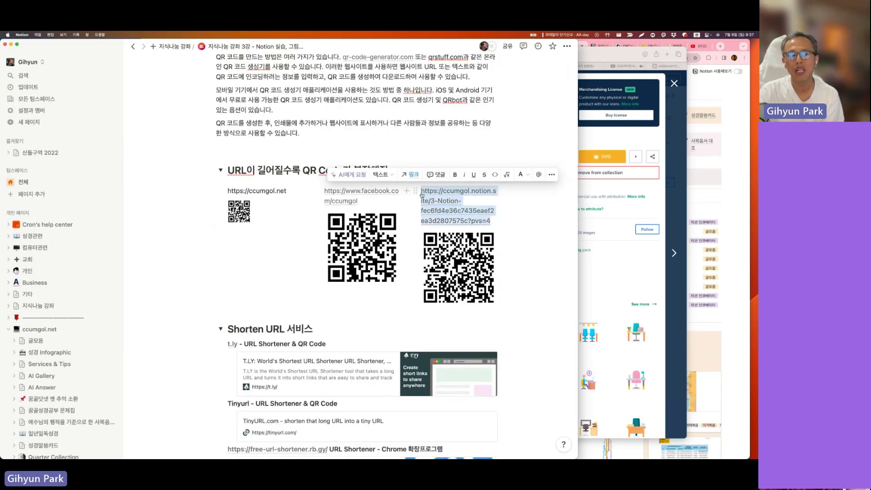
right_click(398, 197)
left_click(410, 231)
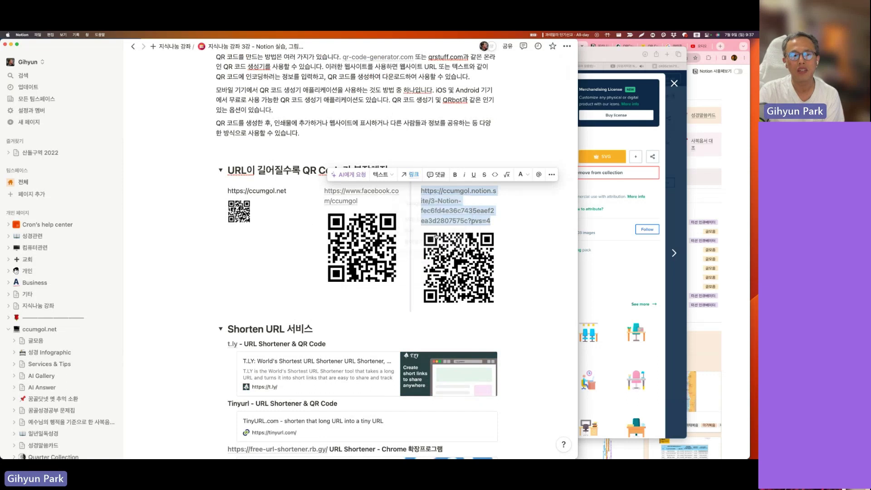
Open the T.LY URL shortener site from its bookmark in the "Shorten URL 서비스" section
scroll(303, 221, "down", 5)
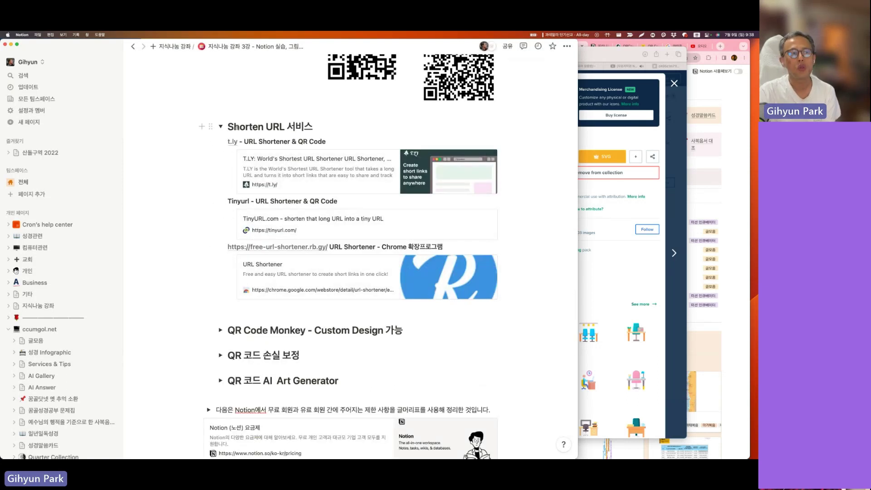
left_click_drag(227, 127, 285, 127)
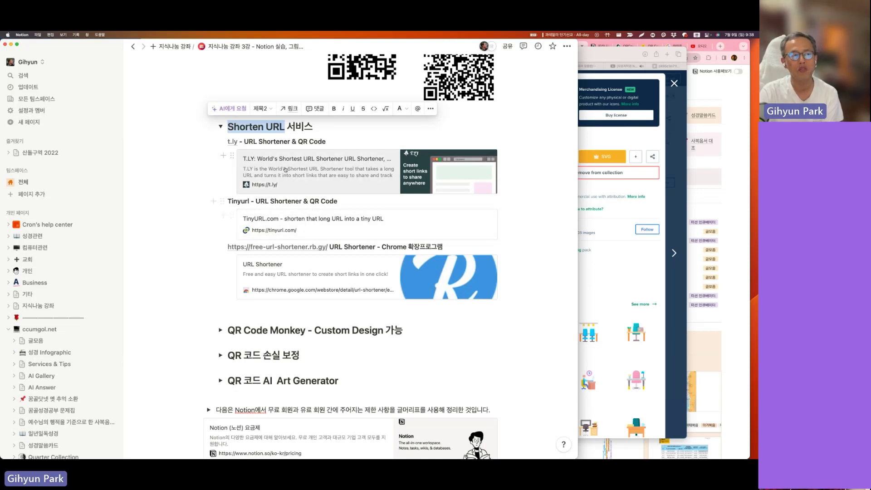
mouse_move(232, 147)
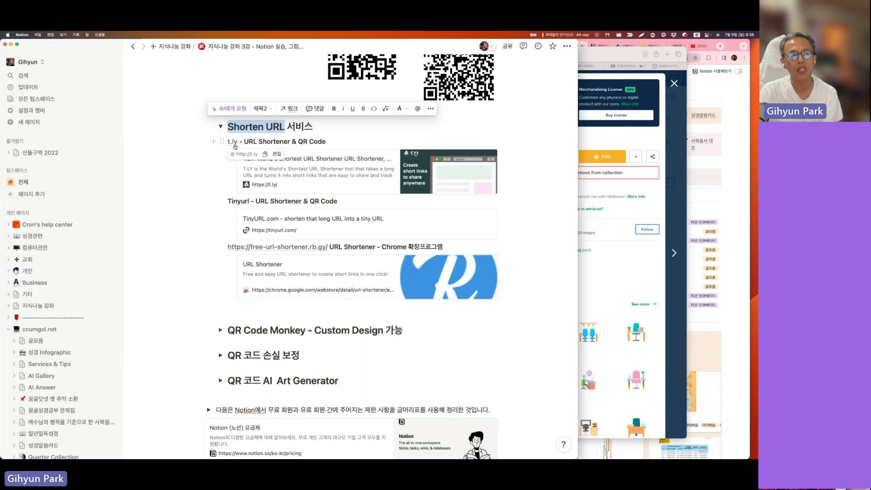
left_click(304, 170)
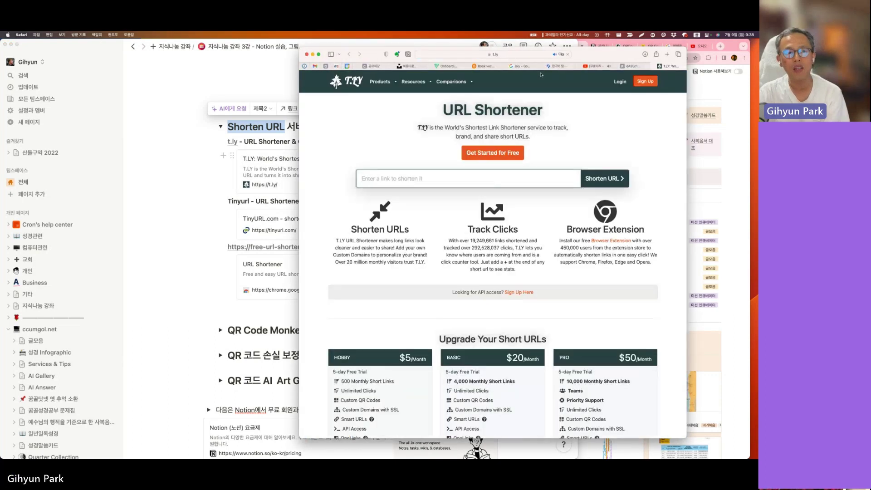
Paste the copied ccumgol.notion.site address into T.LY's link field and shorten it
right_click(391, 180)
left_click(409, 197)
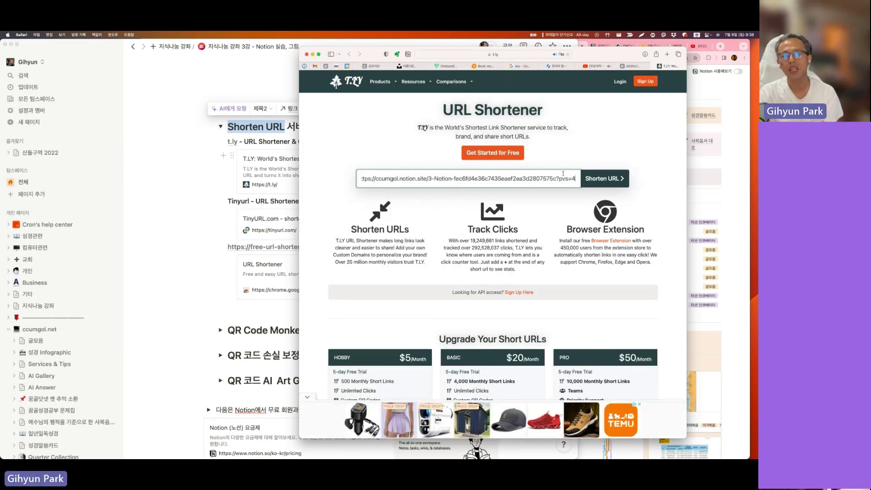
left_click(609, 181)
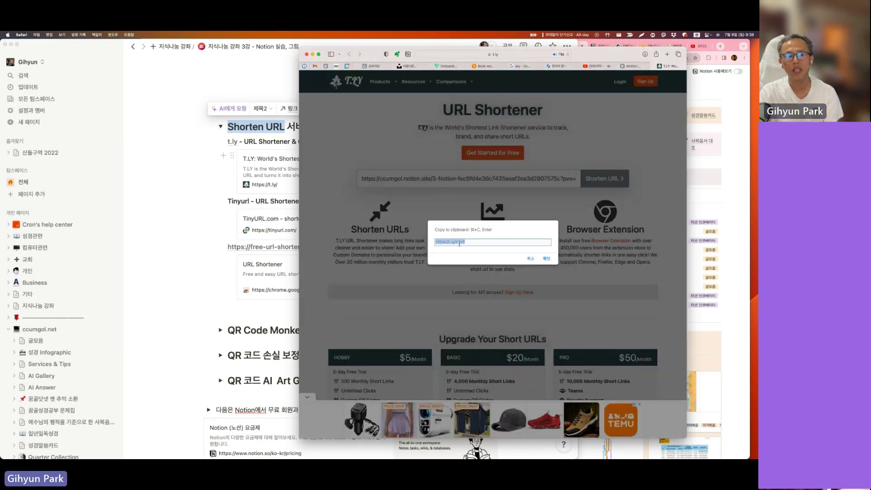
Copy the generated t.ly short link into the browser's address bar, and dismiss the copy dialog and extension offer
key("super+c")
key("super+l")
key("super+v")
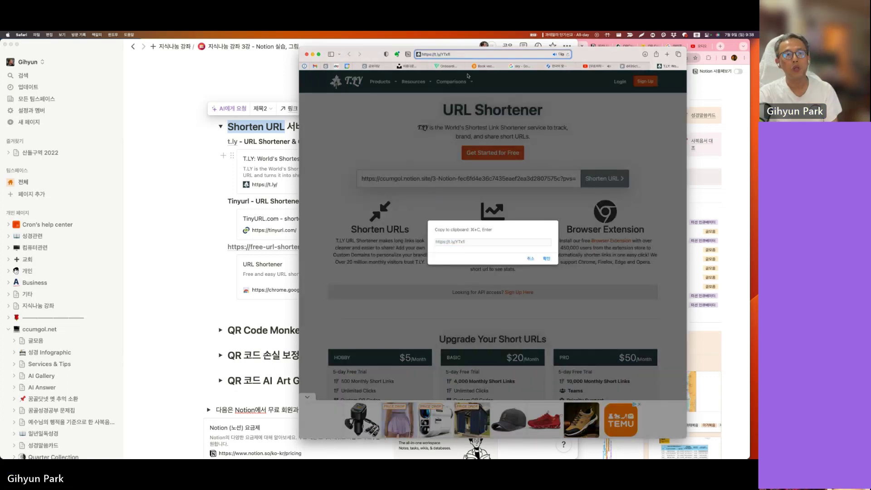
left_click(530, 259)
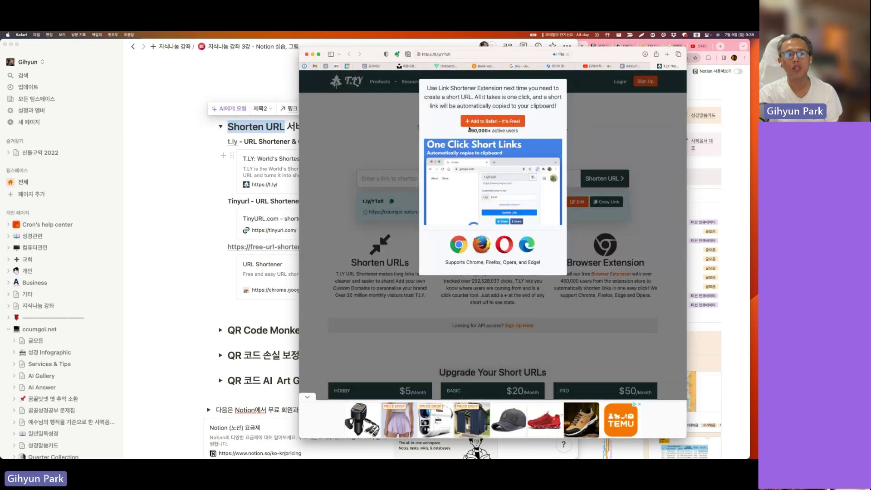
left_click(316, 190)
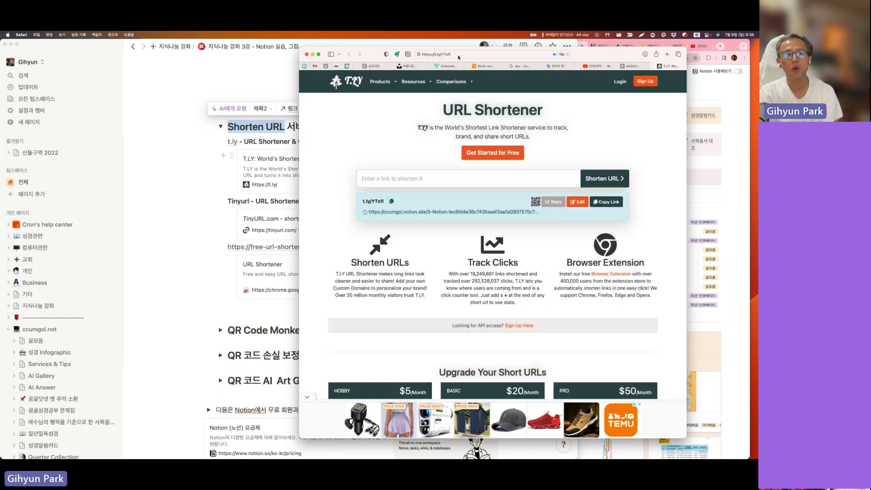
Examine the short link in the browser's address bar against the long original address
left_click(443, 55)
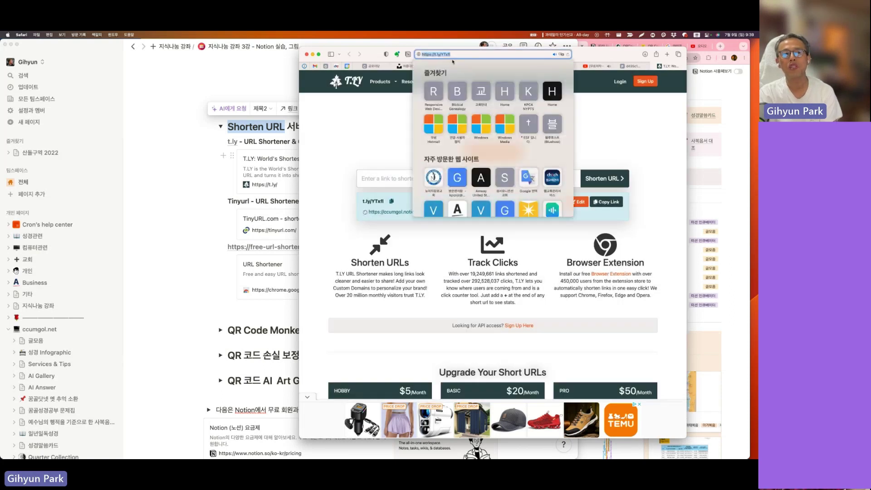
left_click(404, 221)
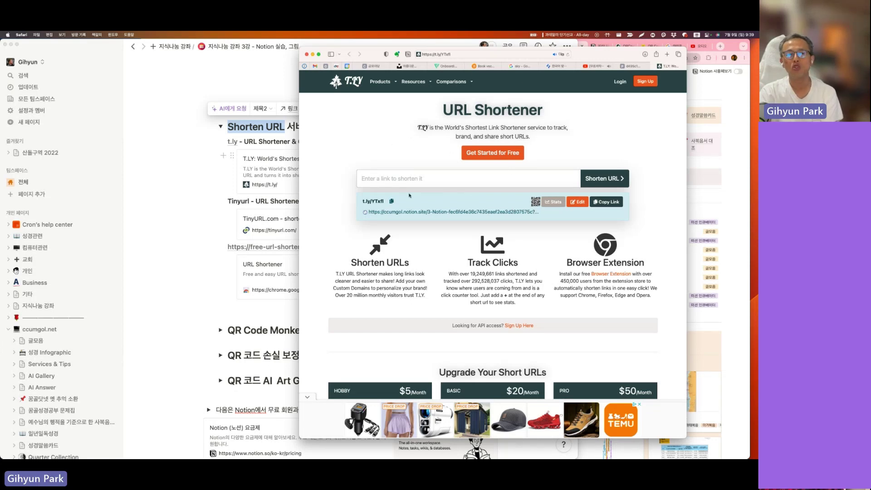
left_click(419, 54)
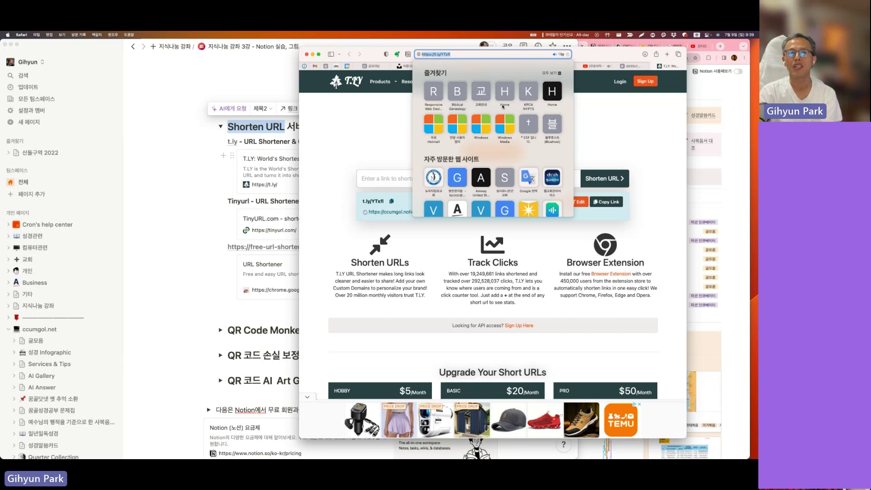
key("Escape")
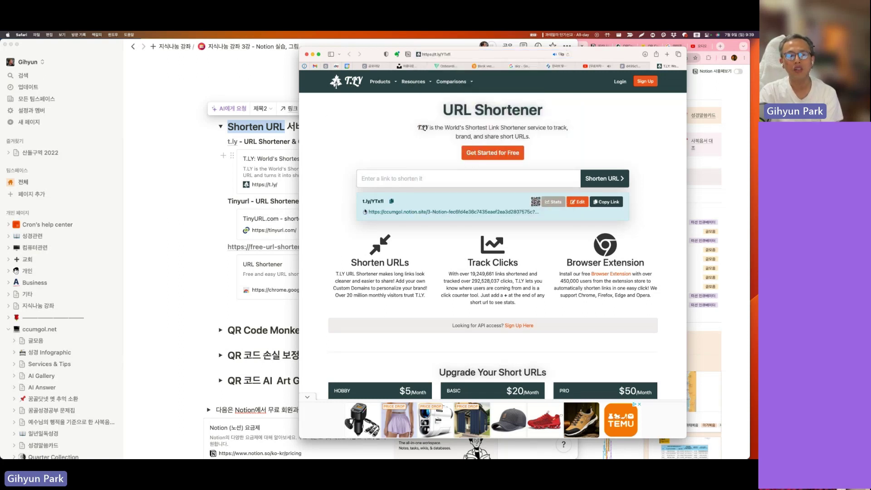
Copy the short link from the T.LY result, open its QR Code Generator page, and select the QR Code URL
left_click(391, 201)
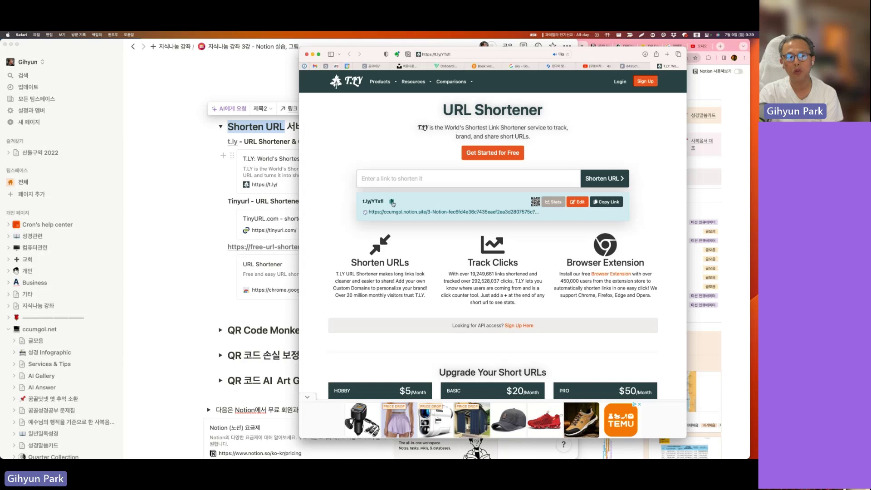
scroll(443, 204, "down", 1)
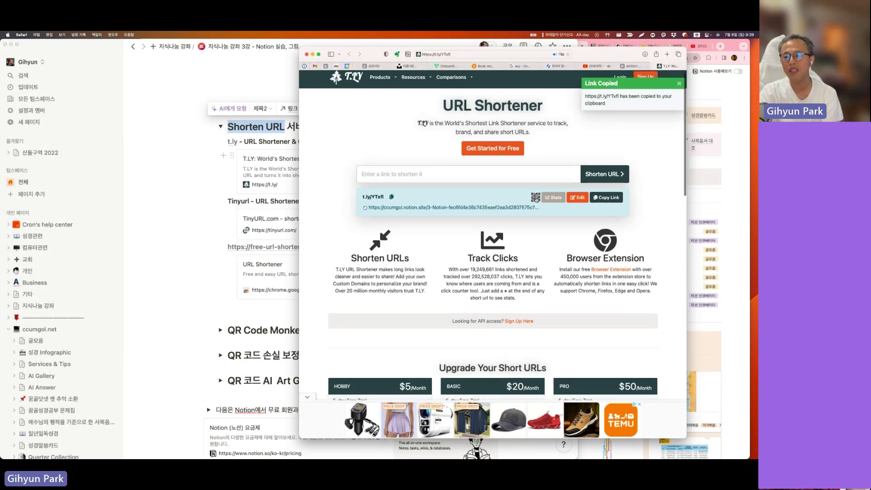
left_click(536, 197)
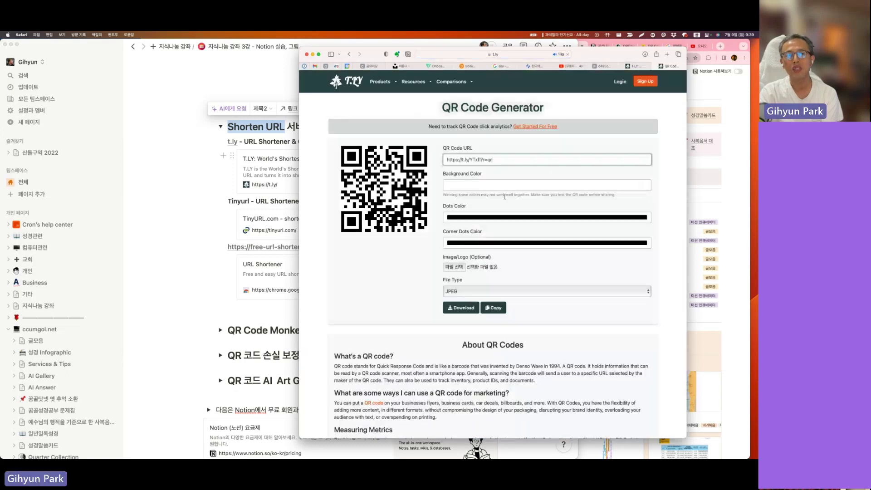
triple_click(495, 160)
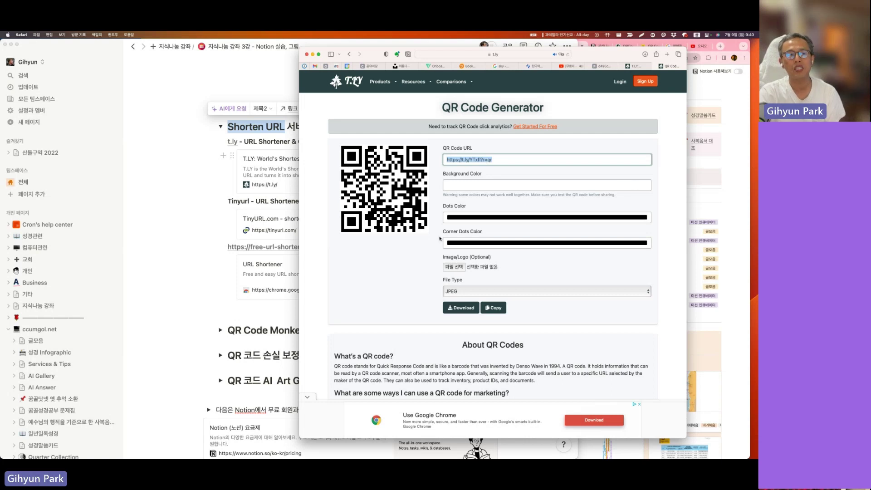
Compare T.LY's QR code with the three QR codes for different address lengths on the Notion lecture page
left_click(195, 189)
scroll(195, 188, "up", 5)
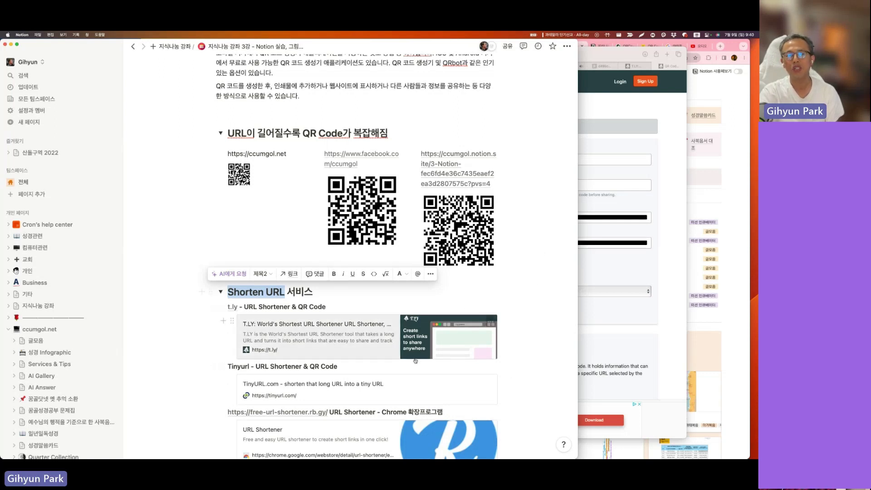
scroll(416, 361, "down", 1)
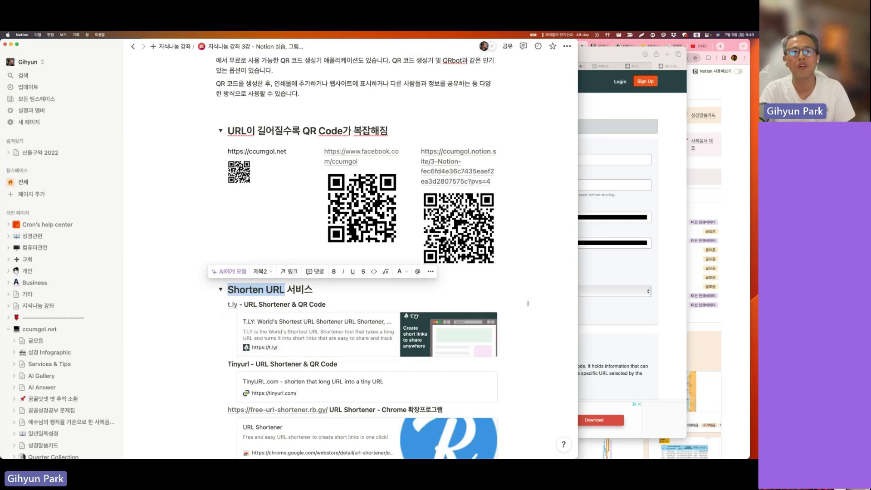
In T.LY's QR Code Generator, set the dots color to dark red and the corner dots color to dark blue
left_click(664, 281)
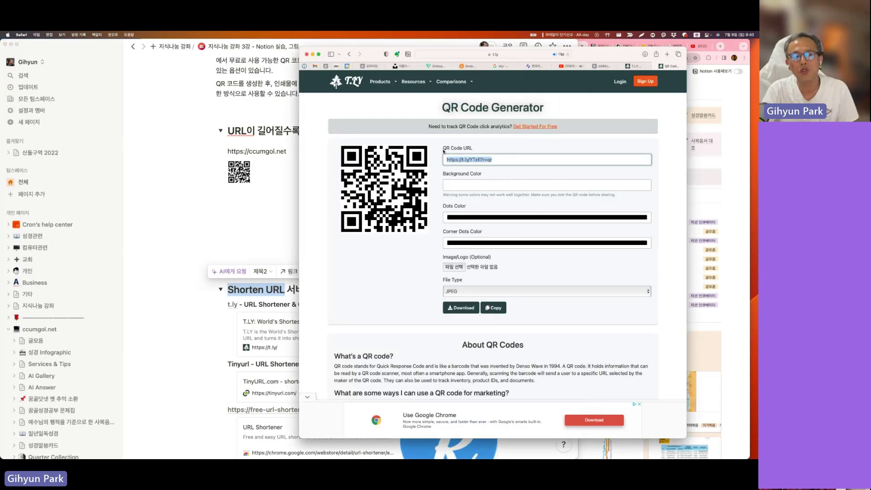
left_click(459, 217)
left_click(547, 242)
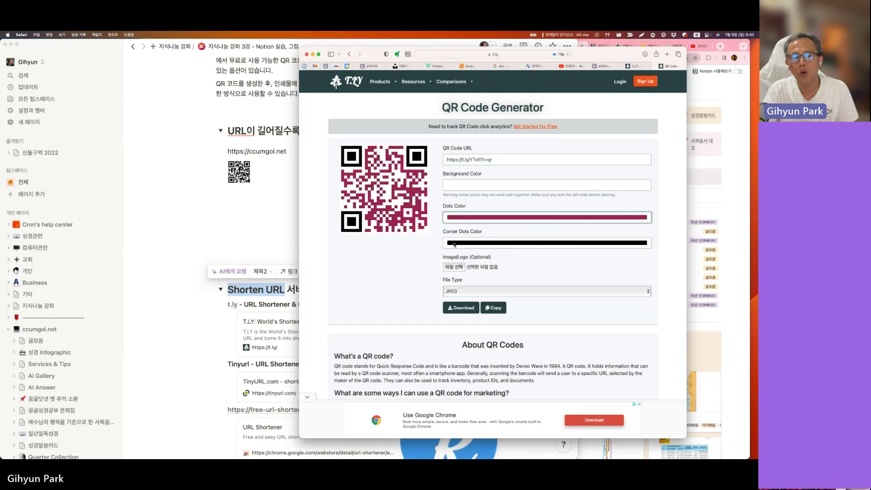
left_click(544, 242)
left_click(534, 267)
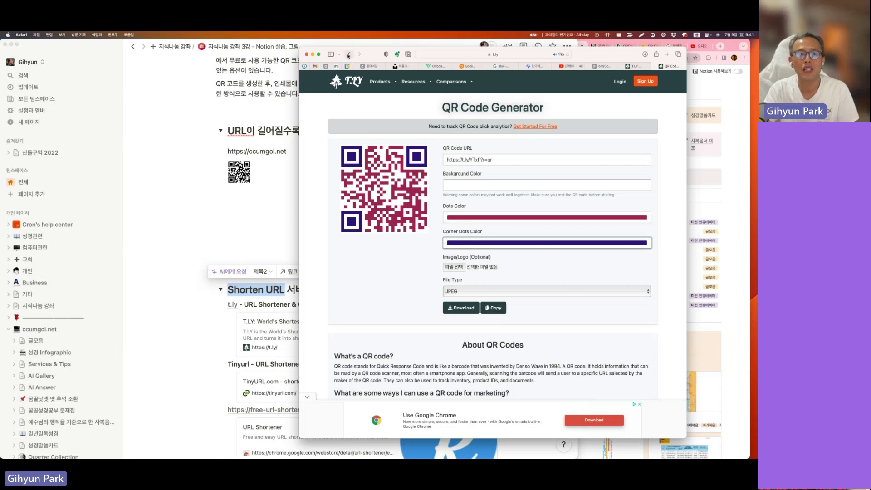
Open TinyURL from the Notion page's Shorten URL section and enter the long ccumgol.notion.site address as the URL to shorten
left_click(214, 266)
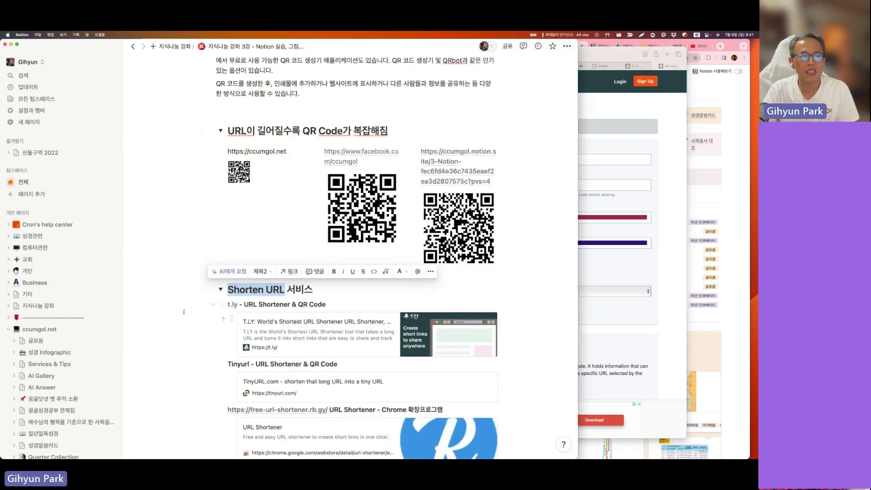
scroll(271, 251, "down", 5)
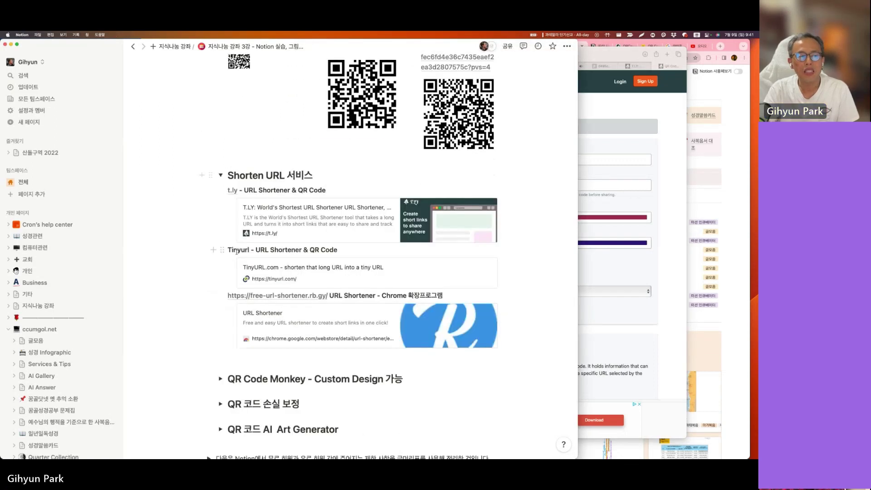
left_click(288, 274)
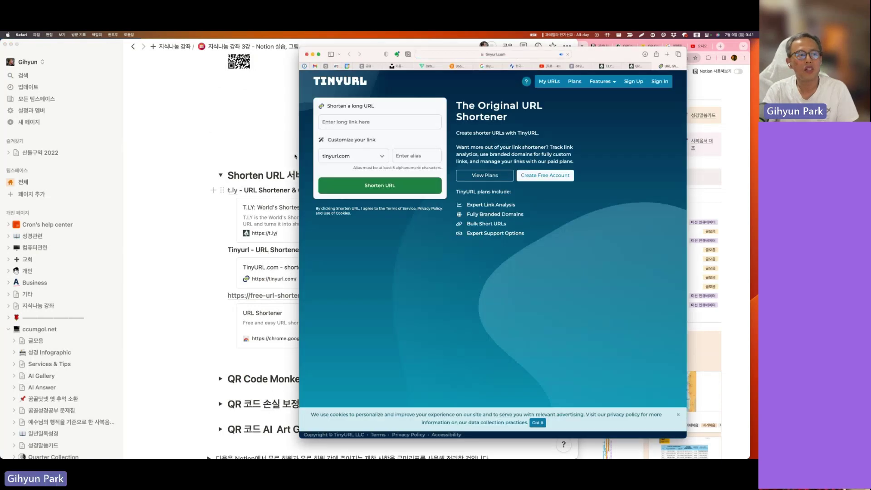
key("super+Tab")
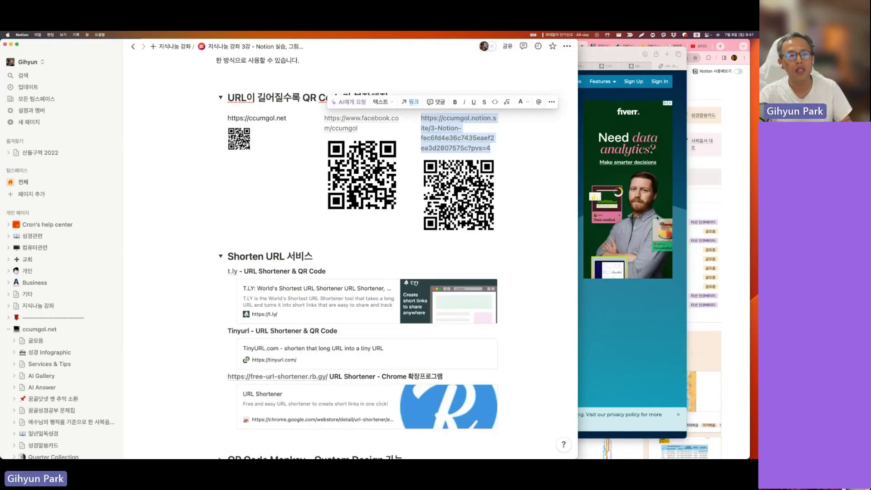
key("super+Tab")
key("super+v")
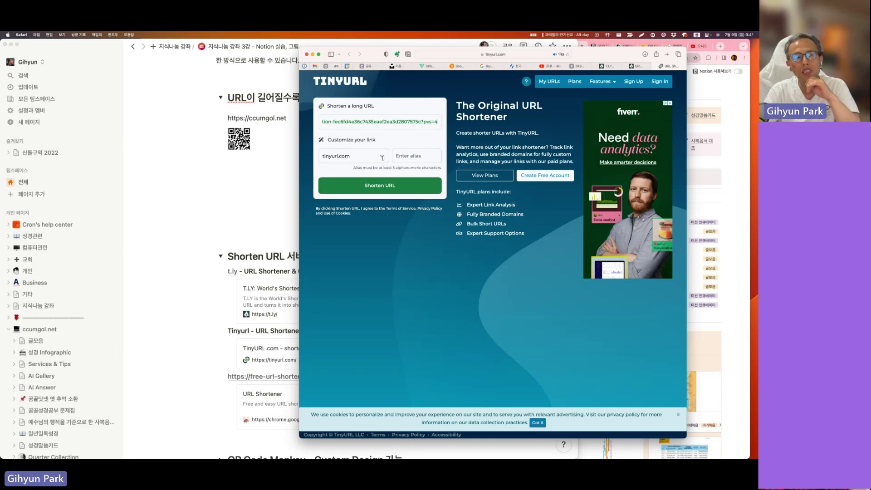
Keep tinyurl.com as the domain, shorten the address, and select the generated TinyURL link
left_click(382, 157)
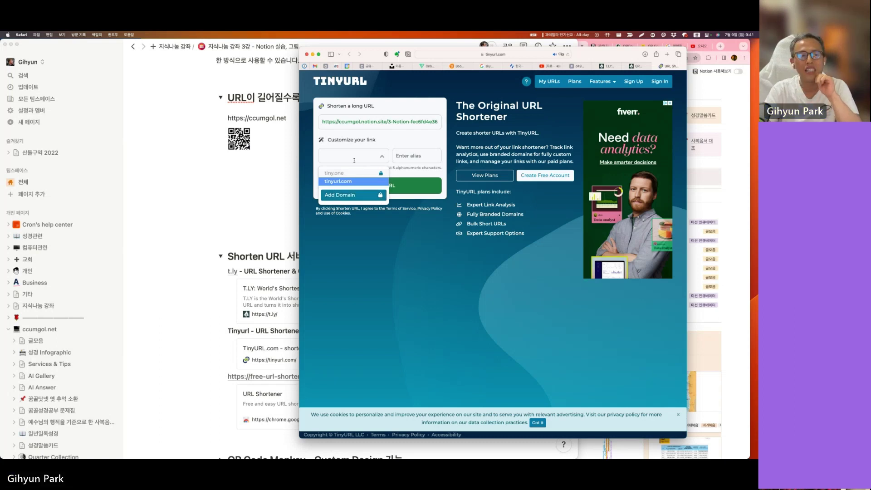
left_click(350, 181)
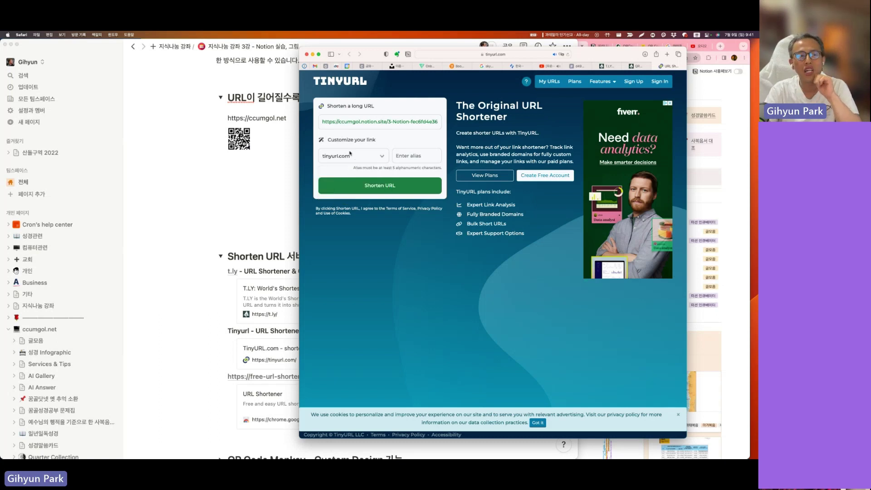
left_click(388, 189)
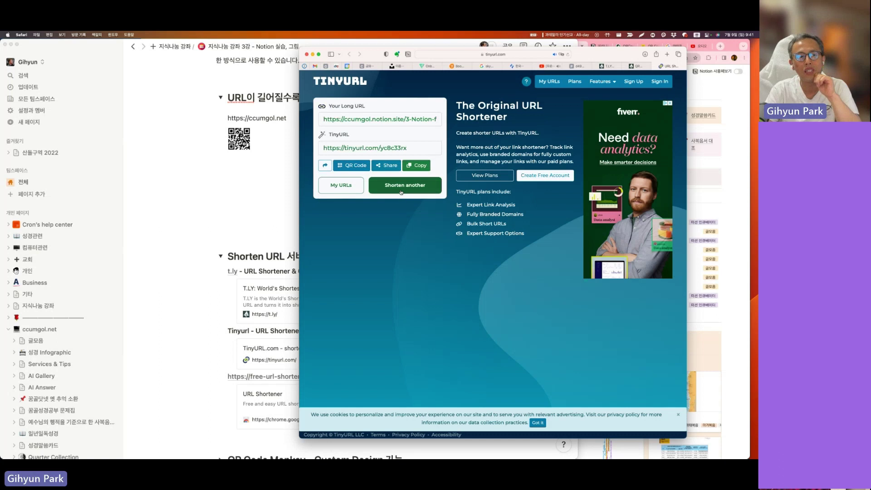
left_click(354, 150)
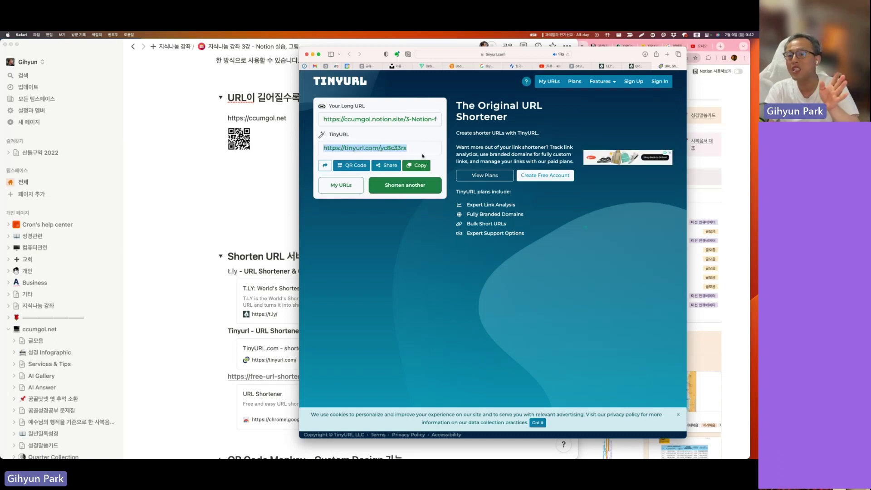
Compare T.LY's short address with the TinyURL one, and view the TinyURL link's QR code
left_click(640, 67)
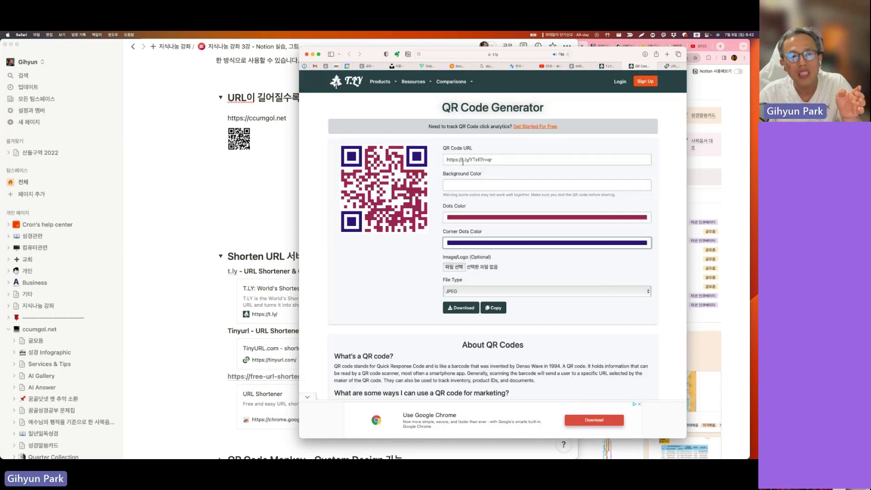
triple_click(493, 161)
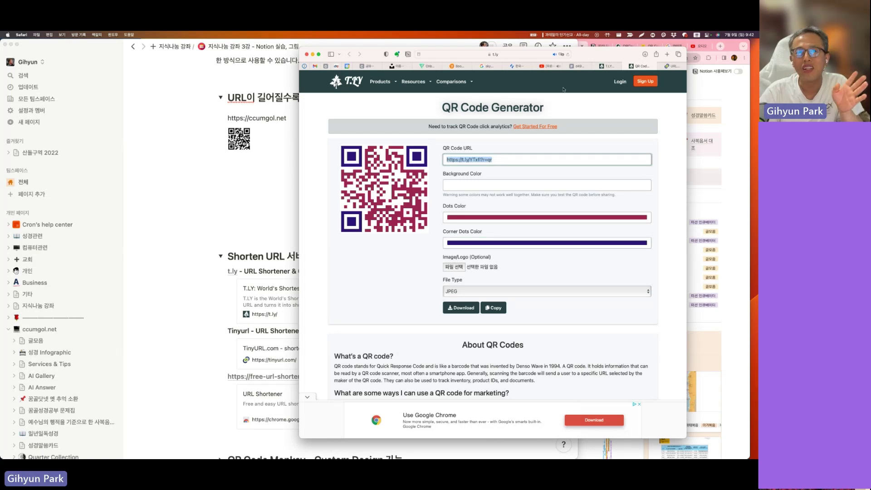
left_click(671, 66)
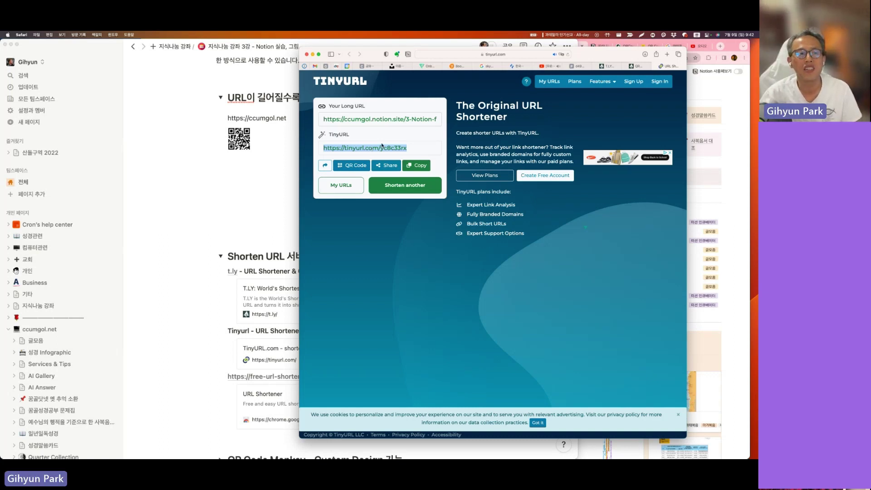
left_click_drag(410, 149, 324, 148)
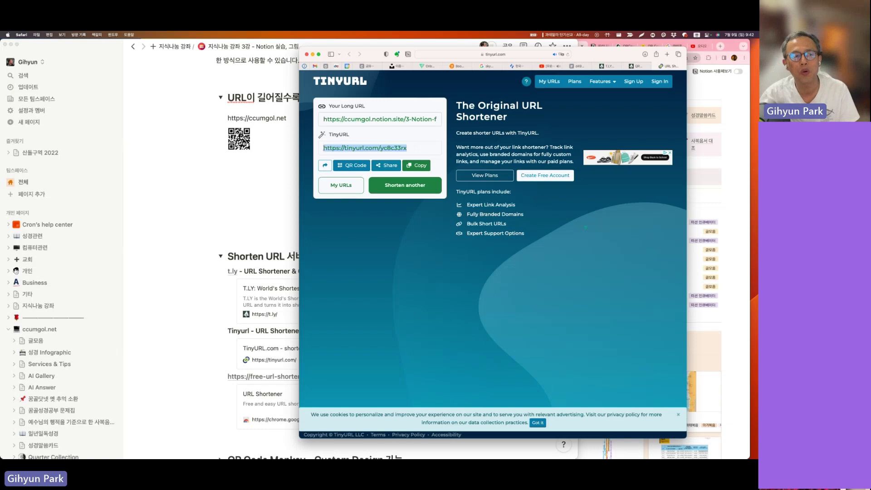
left_click(355, 168)
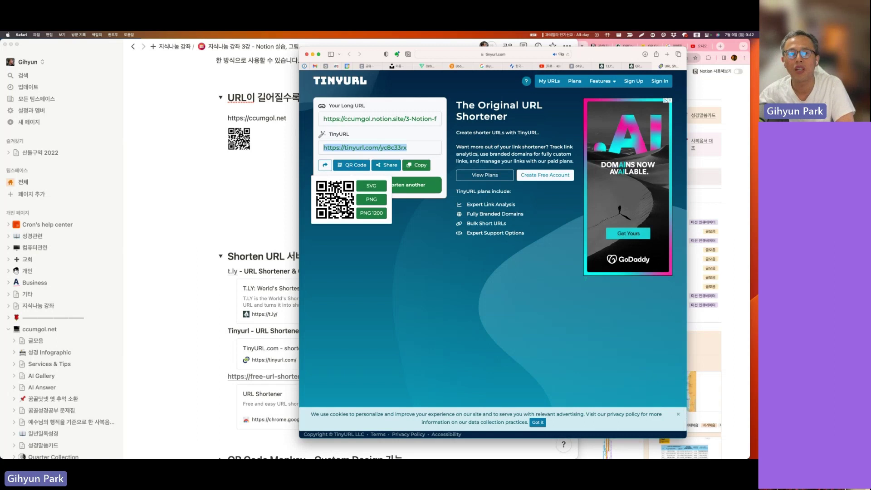
left_click(385, 110)
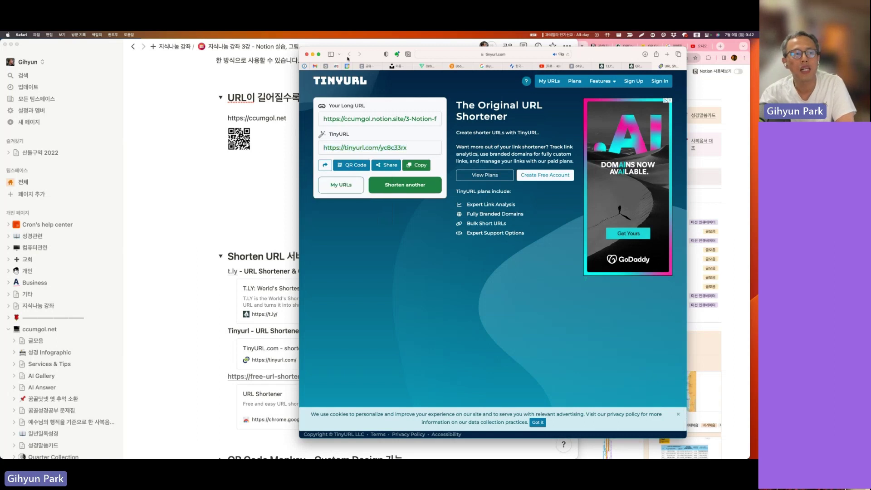
Switch to the published lecture page in Chrome and select its long ccumgol.notion.site address
left_click(234, 277)
scroll(268, 297, "down", 5)
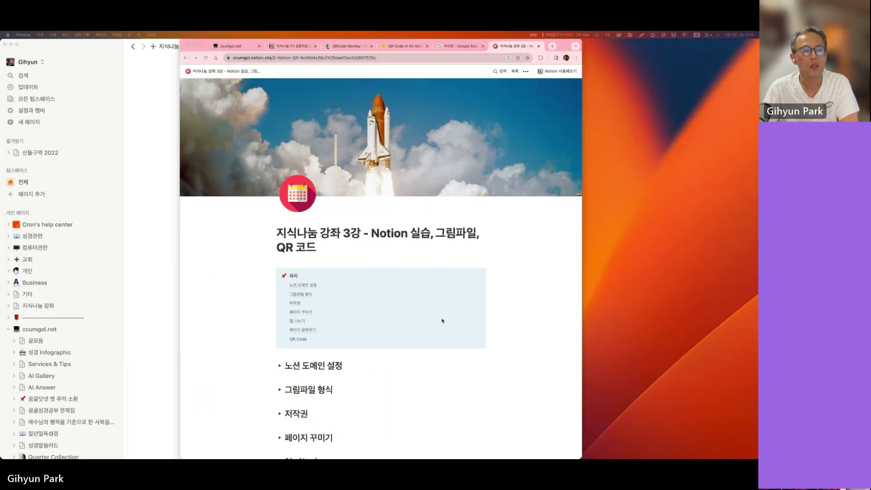
scroll(443, 321, "down", 4)
scroll(442, 321, "up", 4)
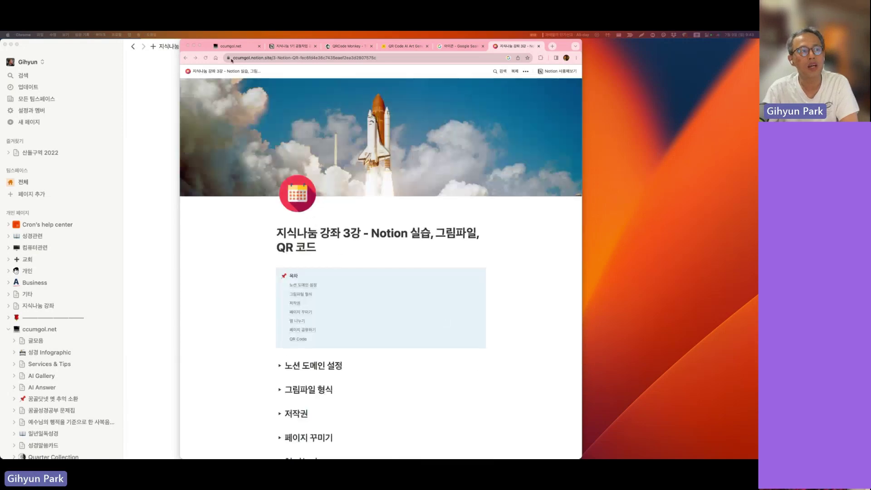
left_click(394, 57)
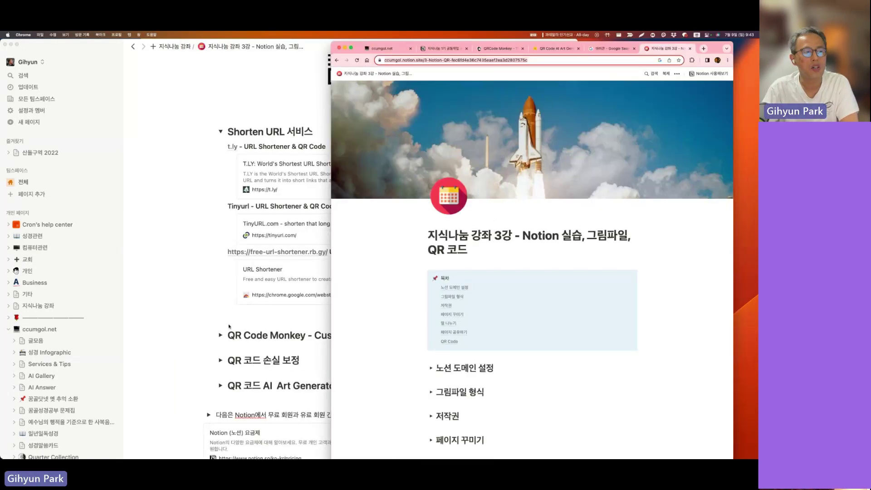
Open the URL Shortener extension's Chrome Web Store page from the Notion page, and move its window out of the way
left_click(264, 261)
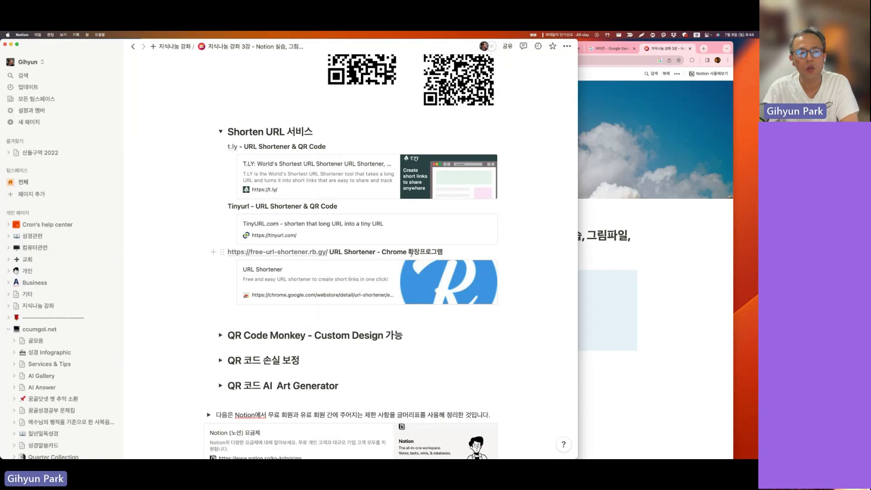
left_click(304, 285)
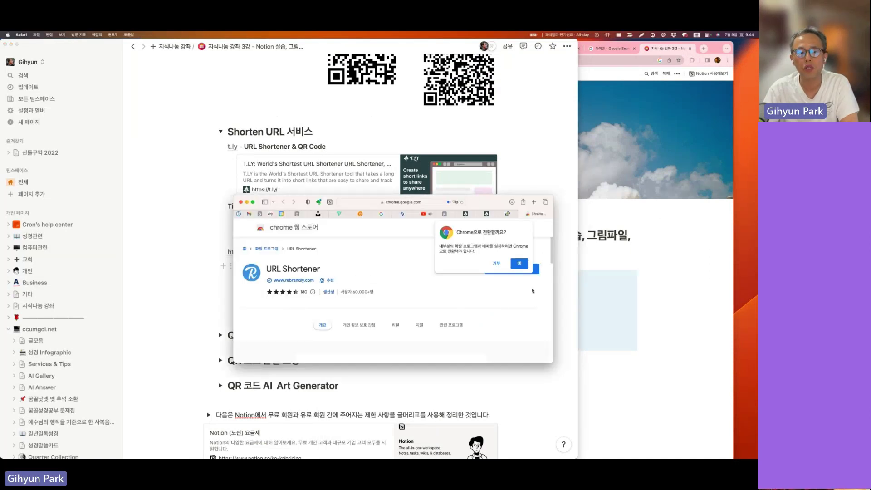
left_click_drag(491, 202, 758, 167)
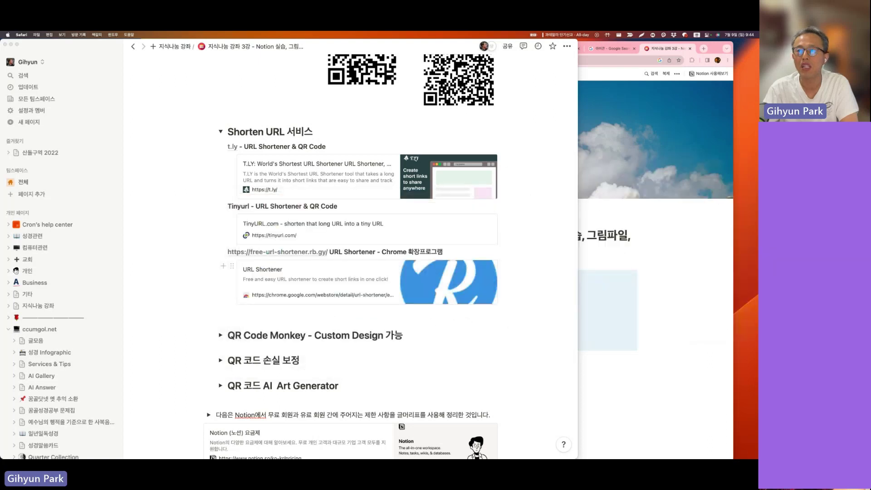
Bring the published lecture page in Chrome forward and shorten its address with the URL Shortener extension
left_click_drag(715, 48, 549, 46)
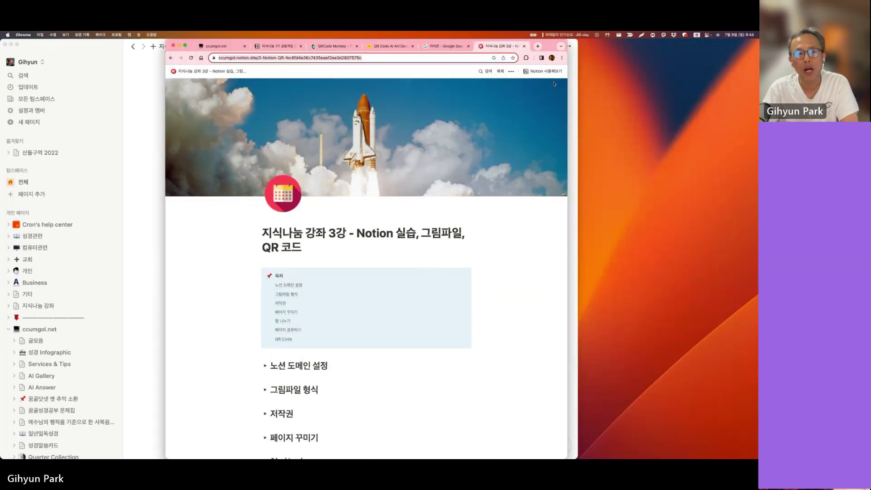
left_click(526, 57)
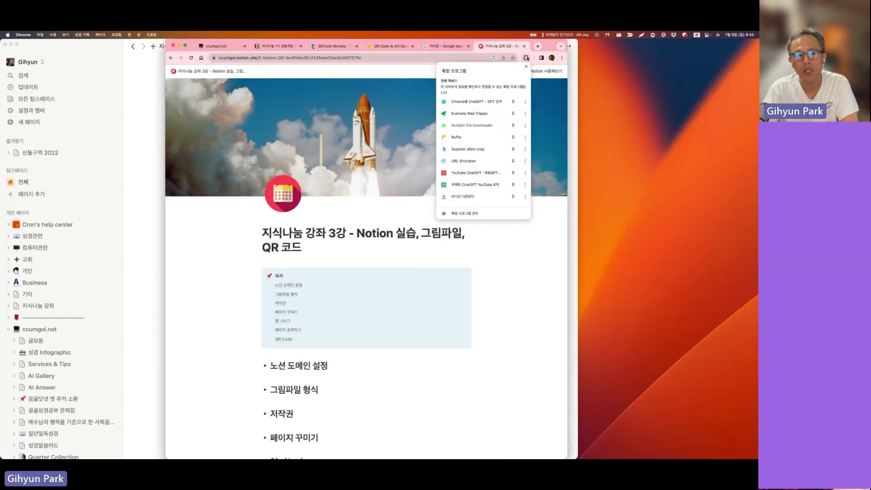
left_click(464, 161)
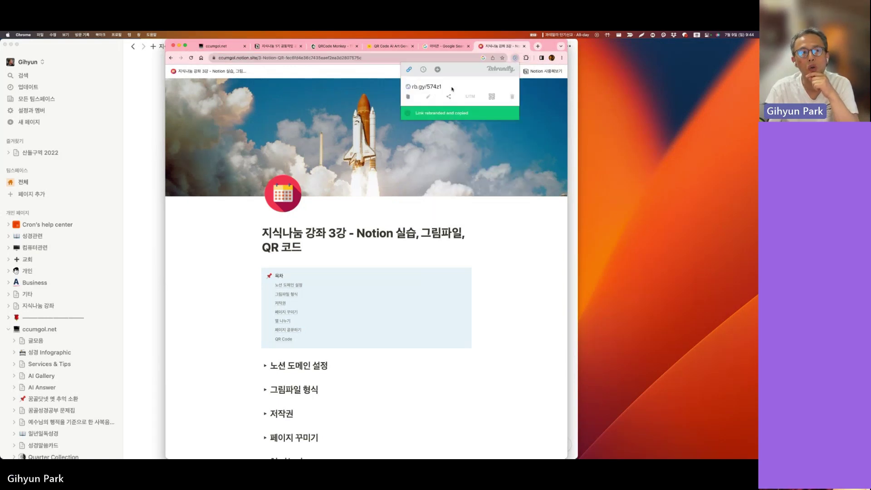
Copy the generated rb.gy/574z1 link and paste it over the long address in Chrome's address bar
left_click(408, 98)
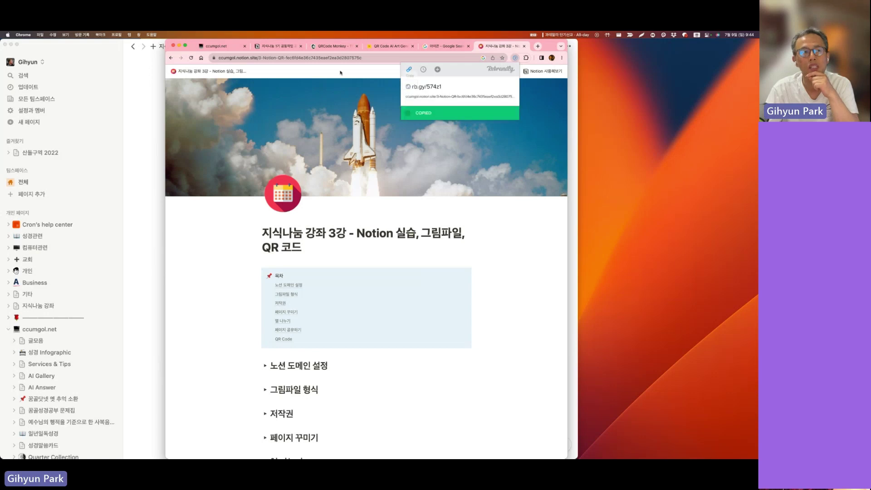
left_click_drag(395, 58, 124, 56)
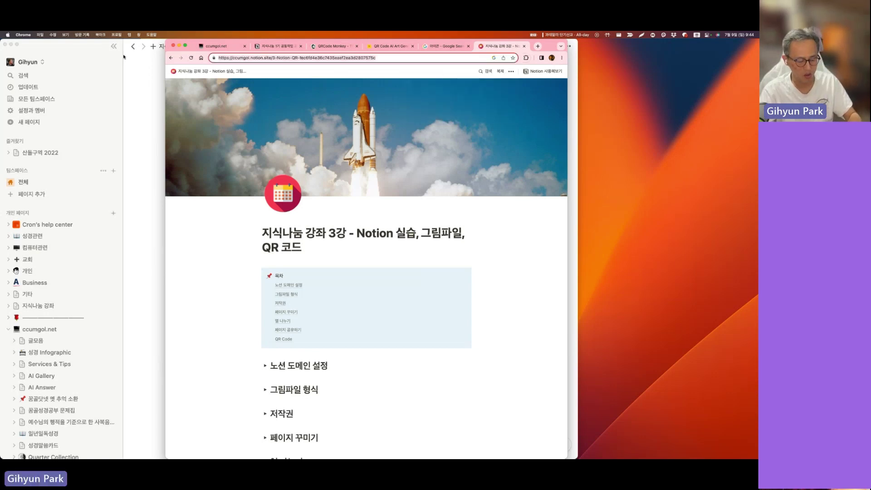
key("super+v")
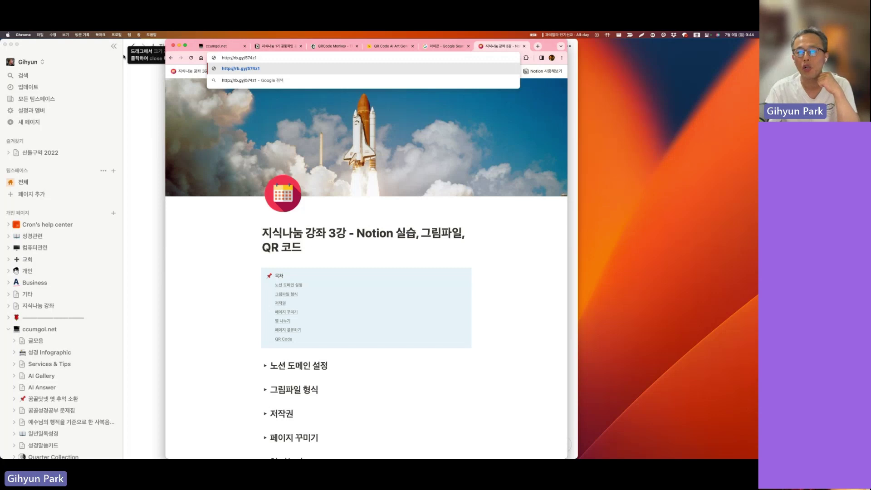
Run the URL Shortener extension again, display the new short link's QR code, and return to the address bar
left_click(515, 57)
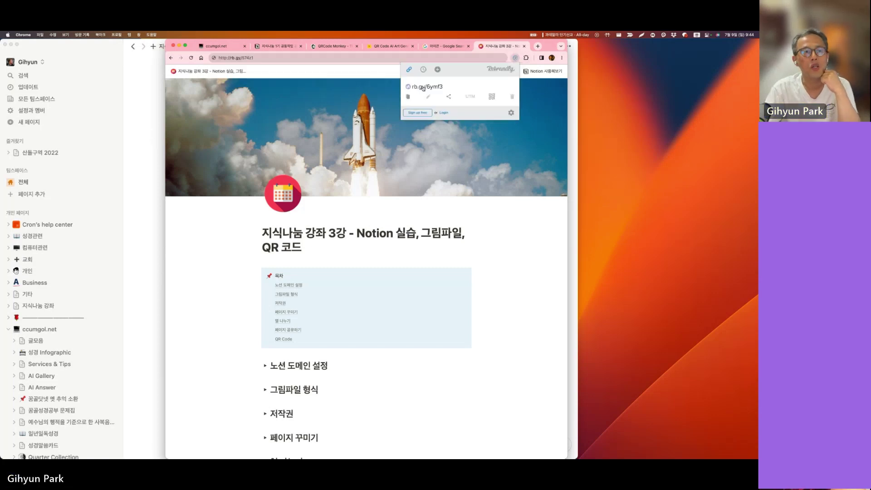
left_click(493, 98)
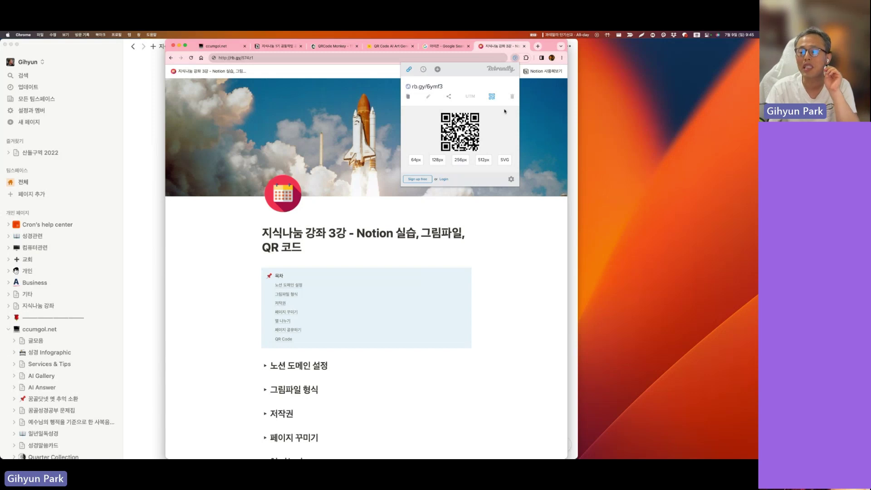
left_click(265, 57)
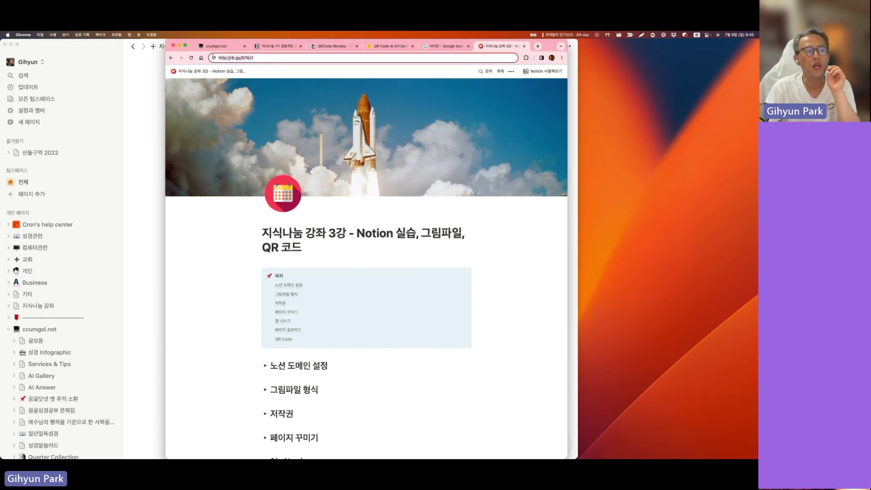
right_click(239, 60)
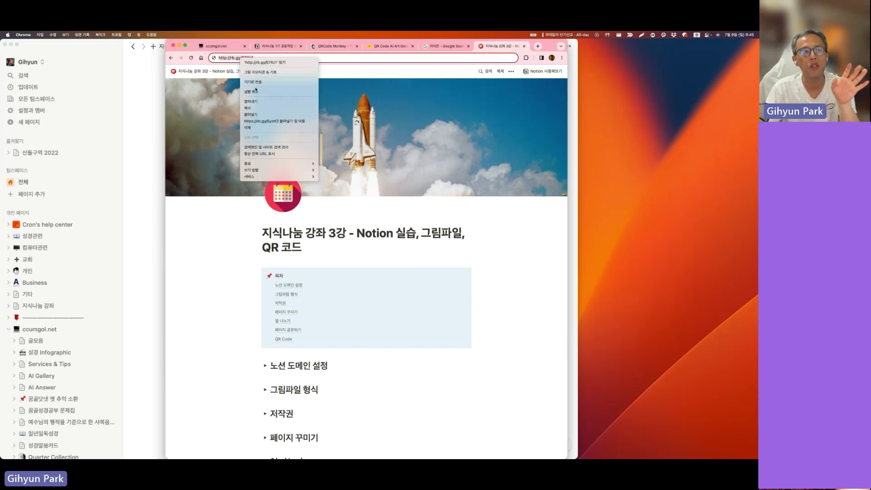
left_click(250, 108)
left_click(149, 98)
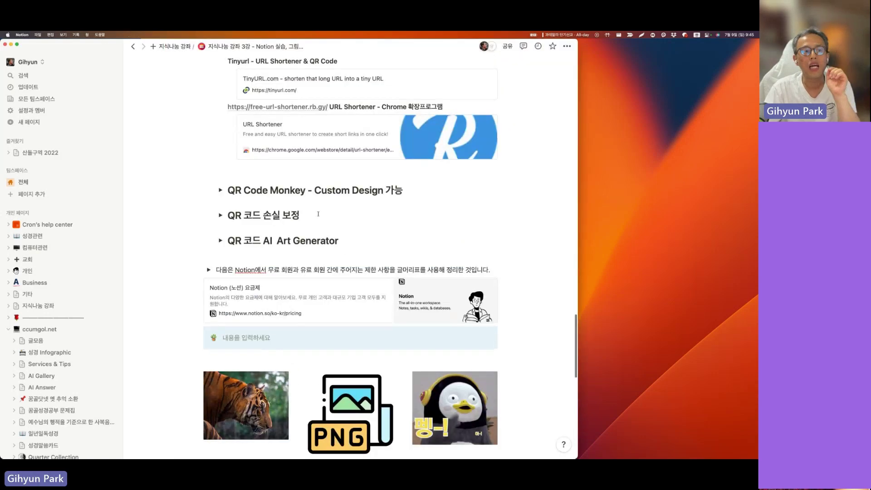
left_click(220, 190)
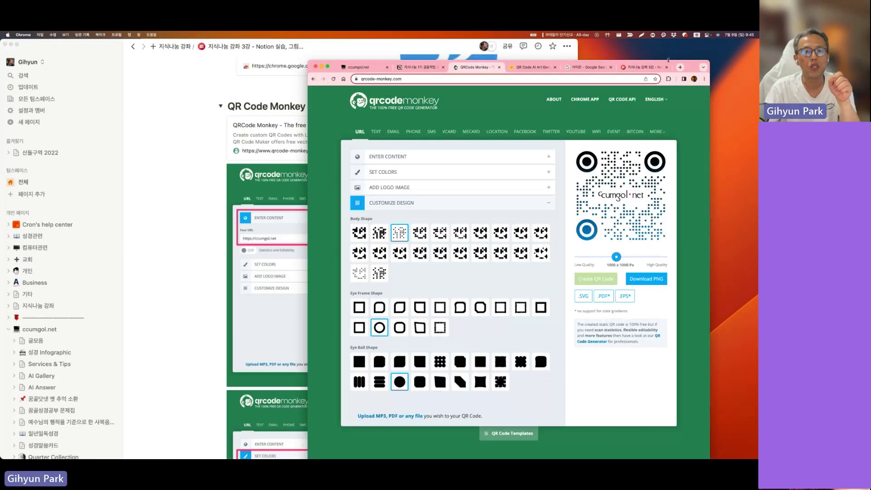
left_click_drag(691, 66, 540, 45)
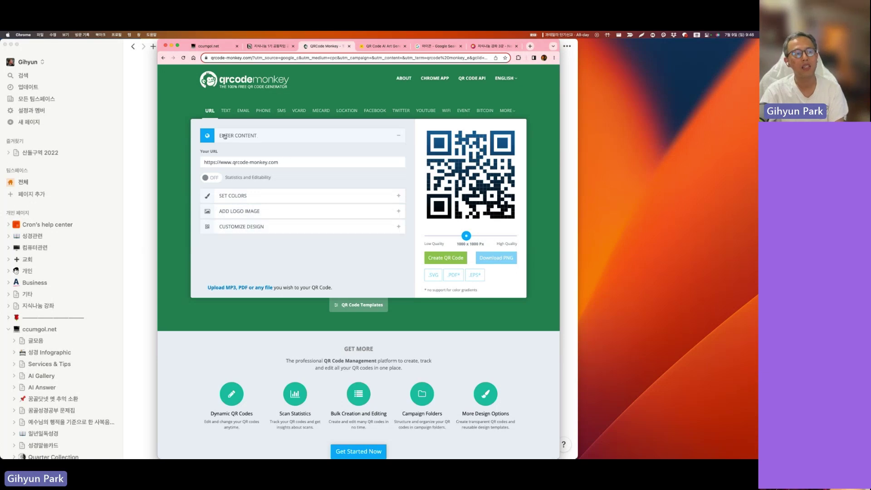
left_click_drag(285, 167, 195, 164)
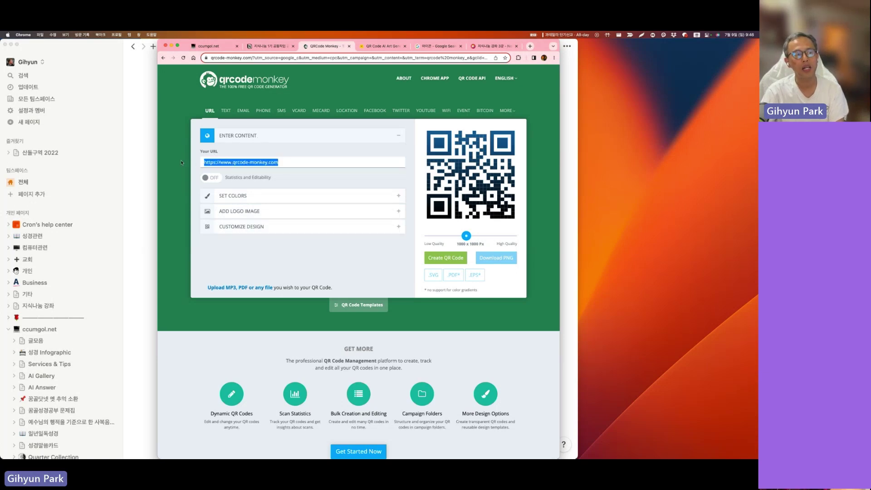
key("super+v")
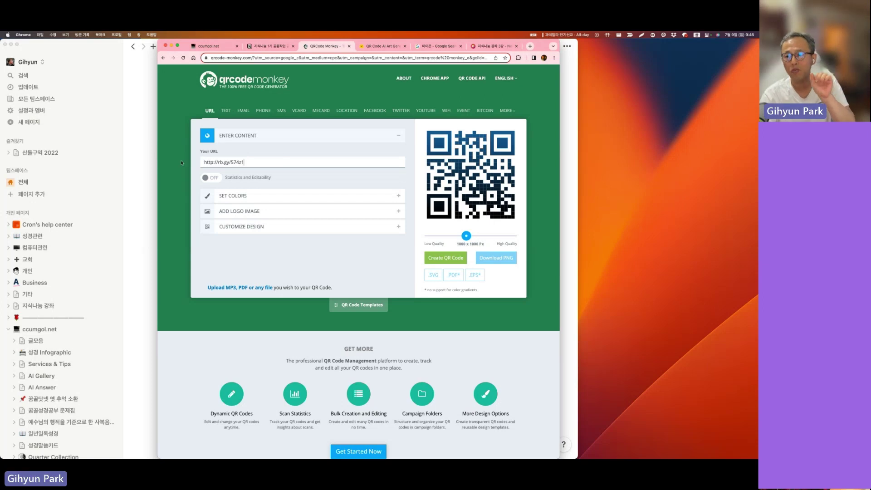
left_click(446, 260)
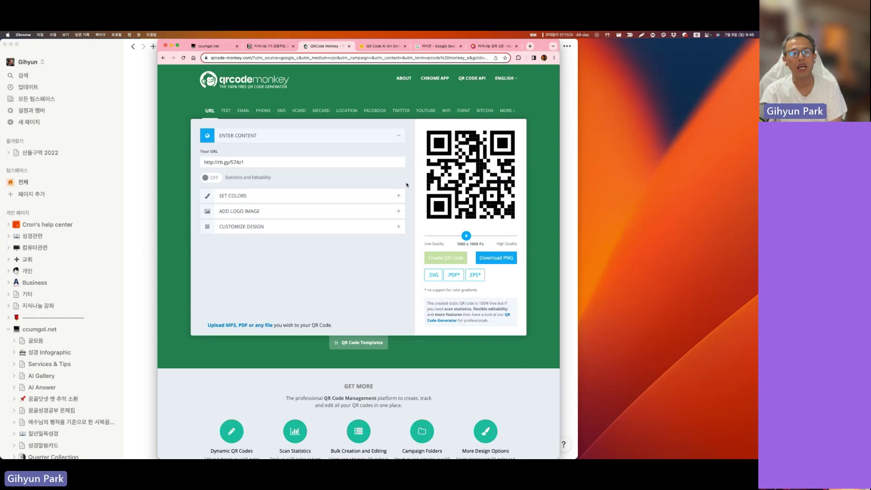
Give the QR code's foreground a linear color gradient from red #E91616 to blue #0277bd and regenerate the code
left_click(207, 198)
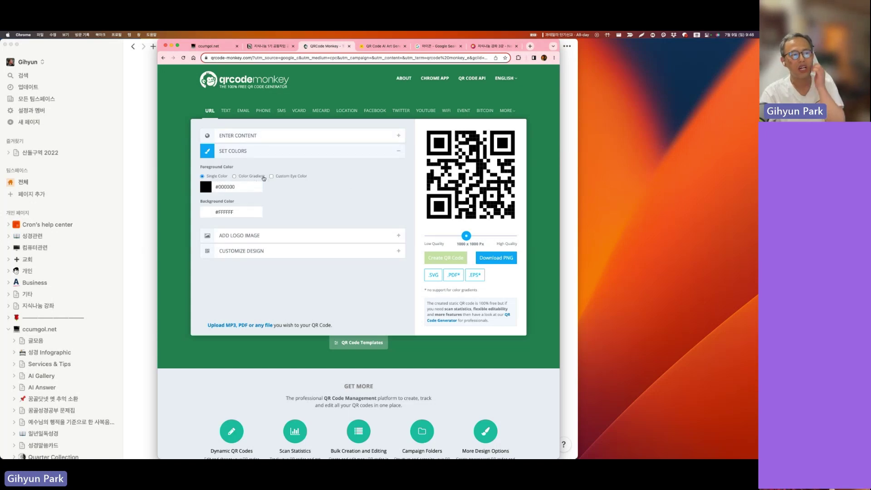
left_click(234, 176)
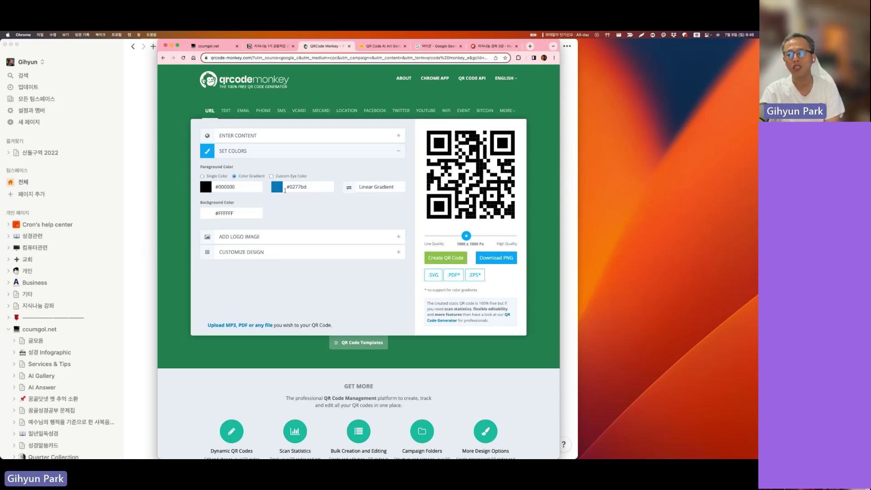
left_click(204, 191)
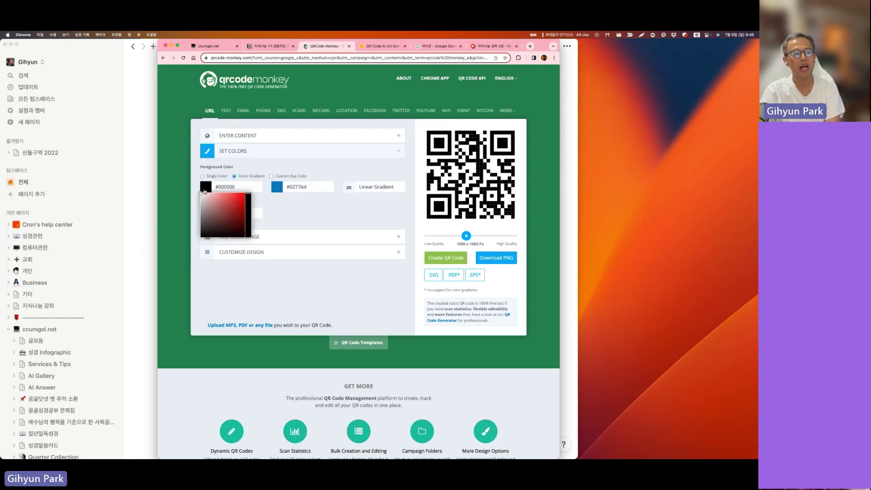
left_click(242, 197)
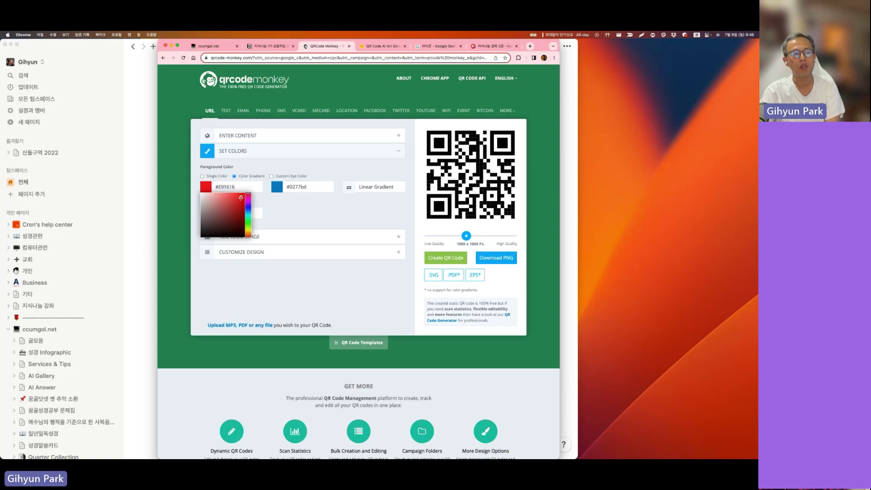
left_click(287, 206)
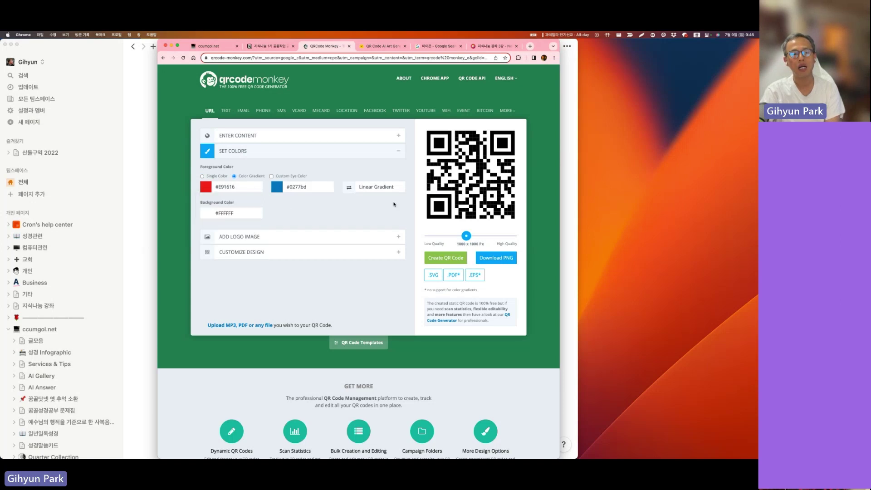
left_click(449, 259)
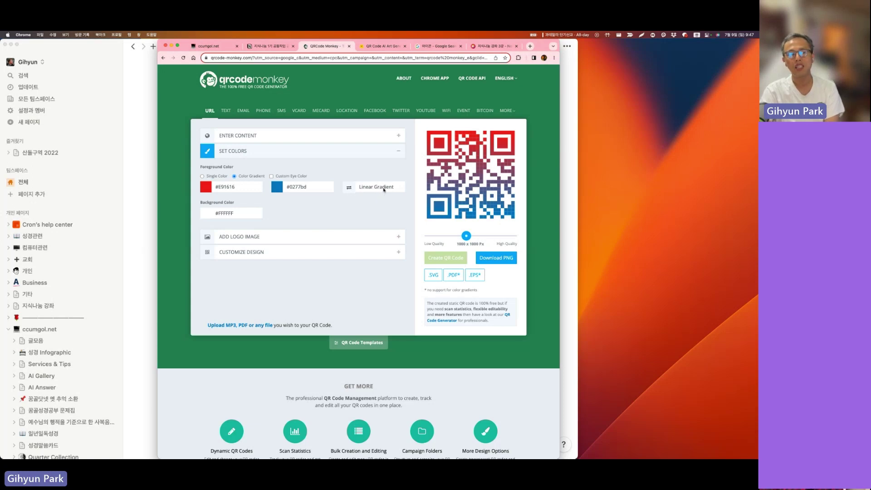
Change the foreground gradient to Radial Gradient, regenerate the QR code, and swap the two gradient colors
left_click(368, 191)
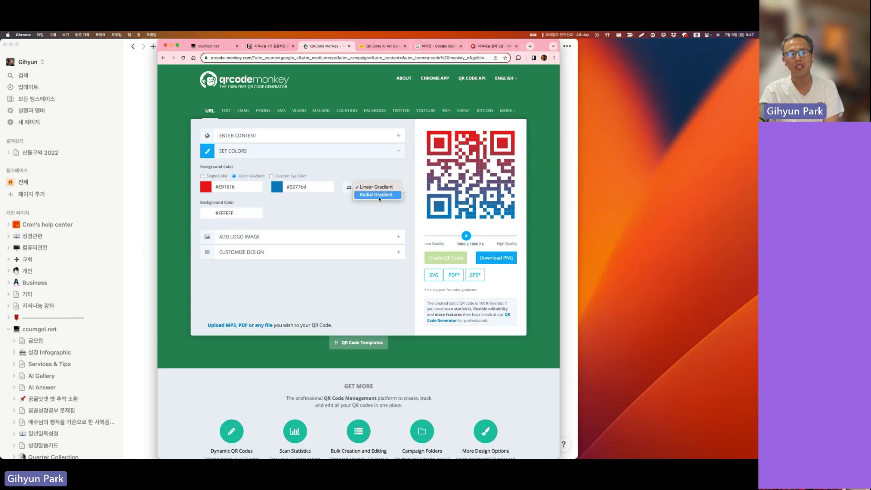
left_click(379, 198)
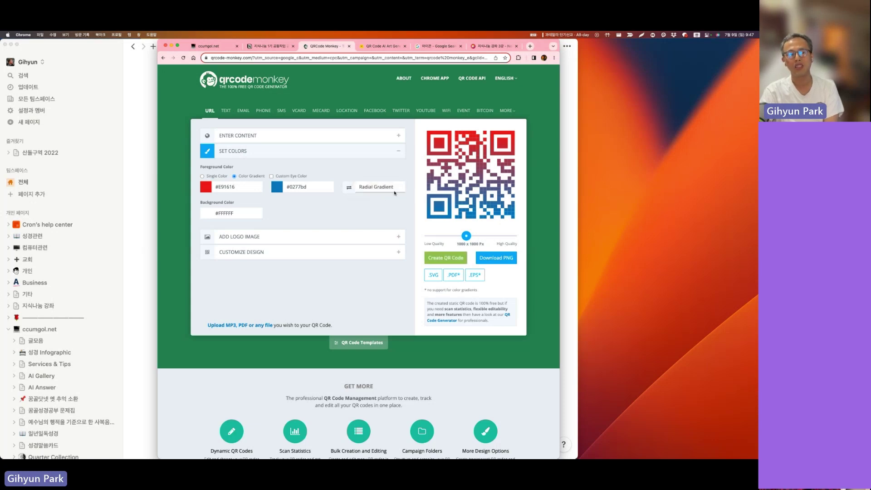
left_click(451, 259)
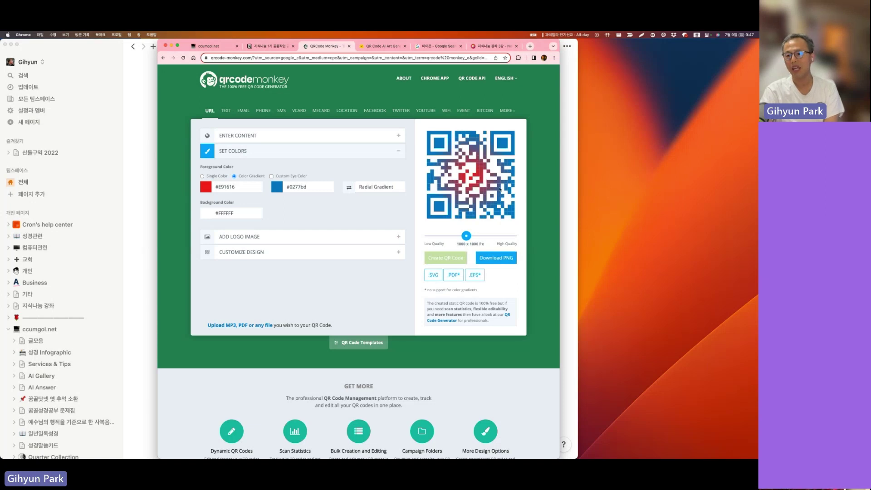
left_click(349, 190)
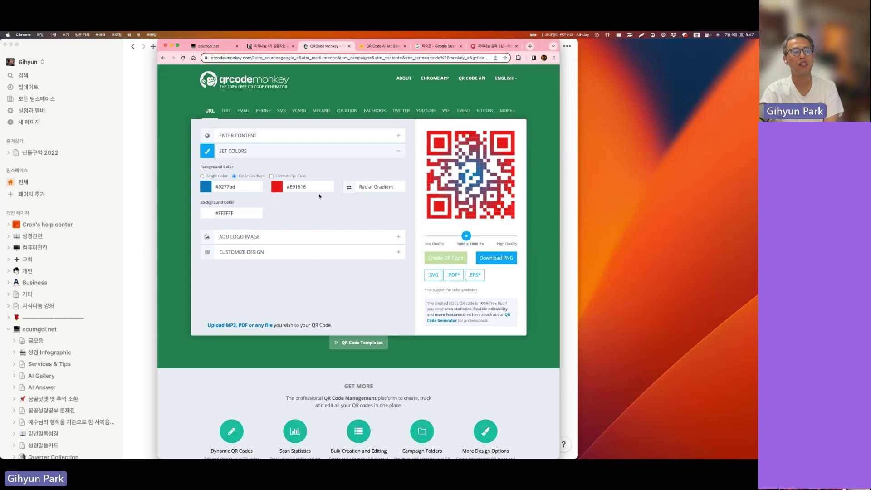
Set the QR code's background color to dark red #802020 and regenerate the code
scroll(300, 209, "down", 2)
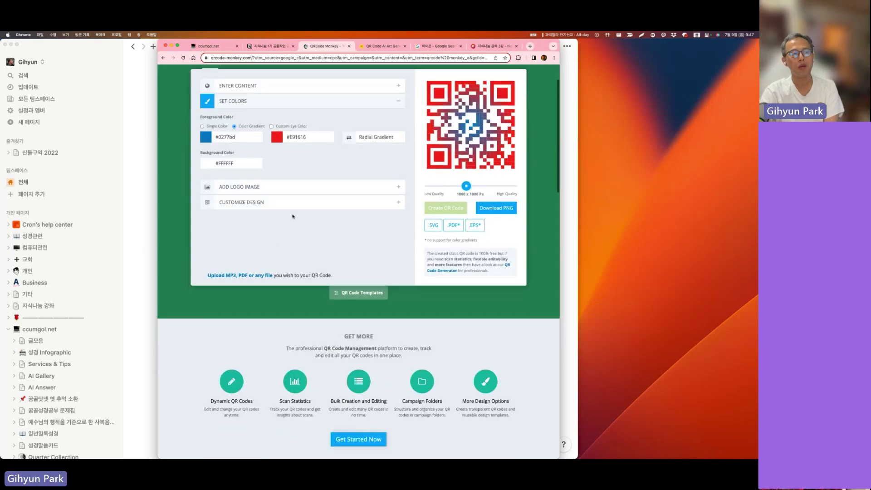
left_click(234, 163)
left_click_drag(219, 163, 237, 164)
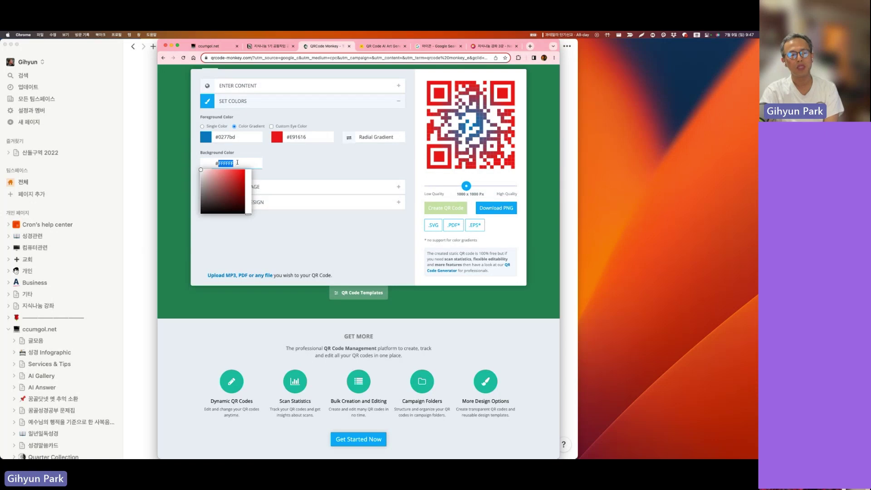
left_click(243, 163)
left_click(236, 192)
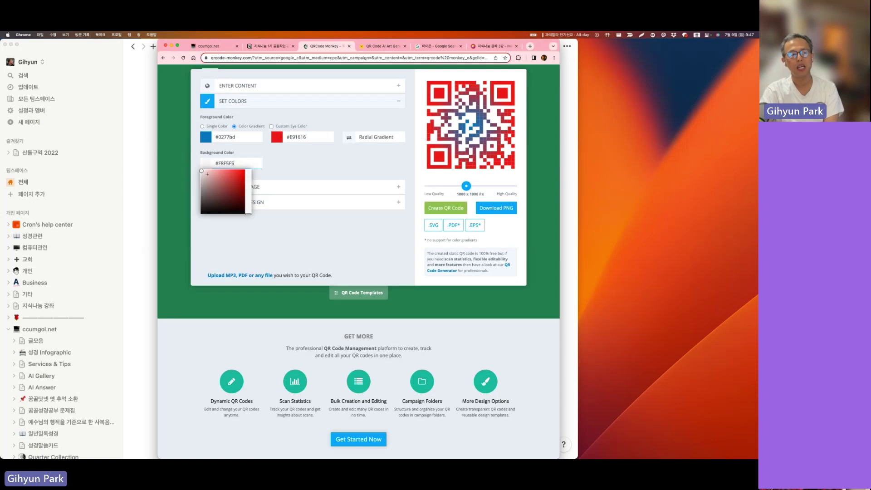
left_click(234, 192)
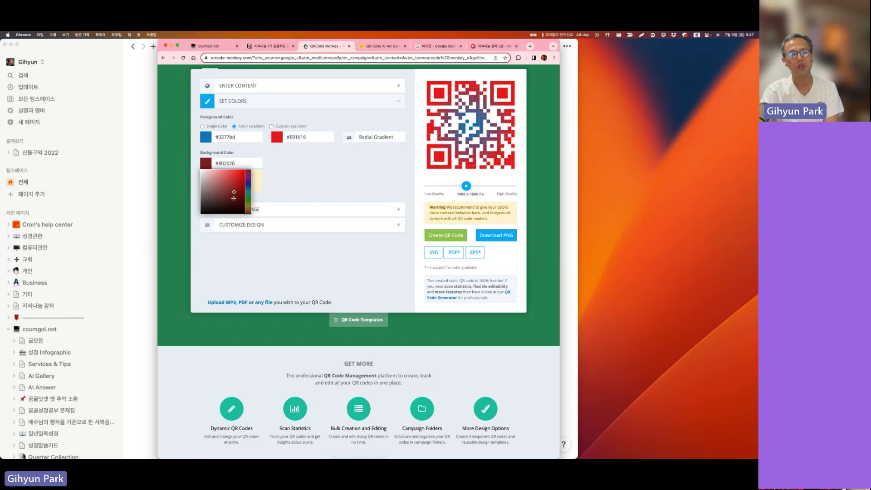
left_click(410, 184)
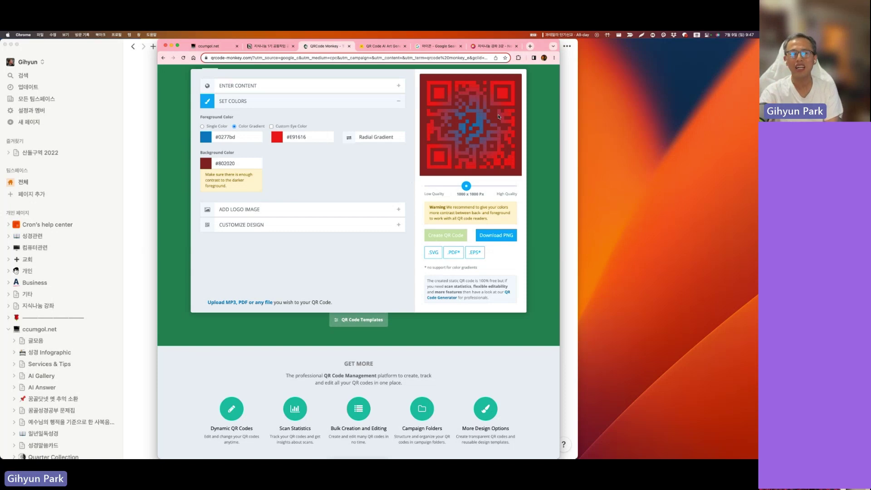
Set the background color to #ffffff and the foreground to a linear gradient from #030303 to #5767A6
left_click(206, 165)
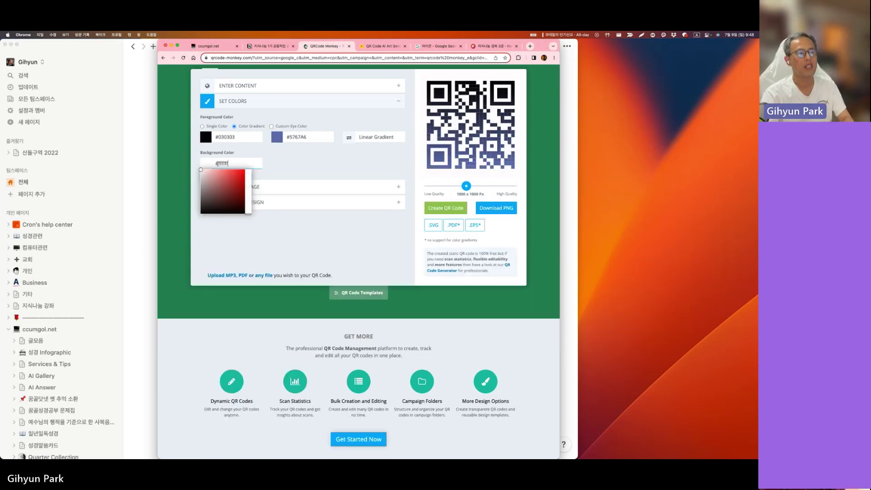
left_click(328, 169)
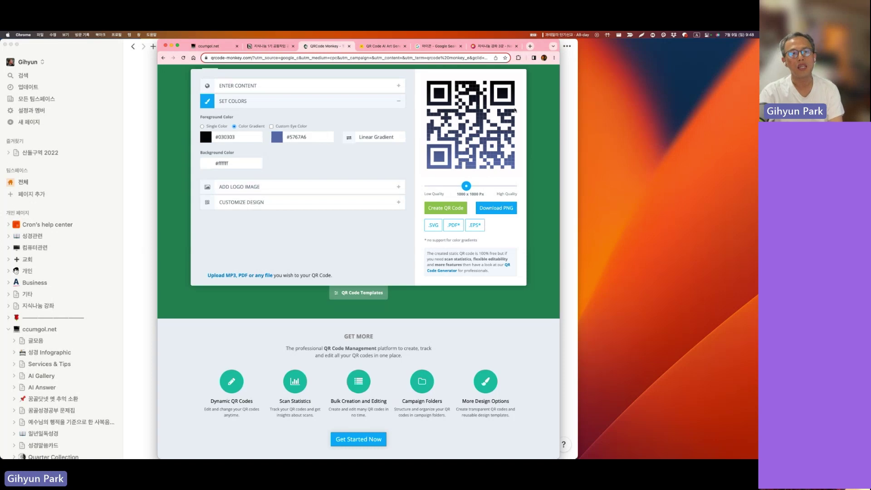
Upload the ccumgol.net JPEG as the QR code's logo image and regenerate the code
left_click(208, 190)
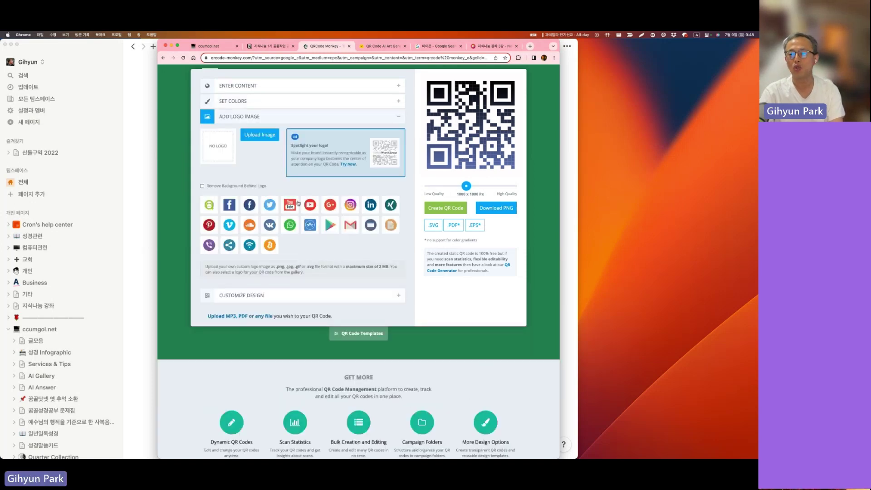
left_click(256, 136)
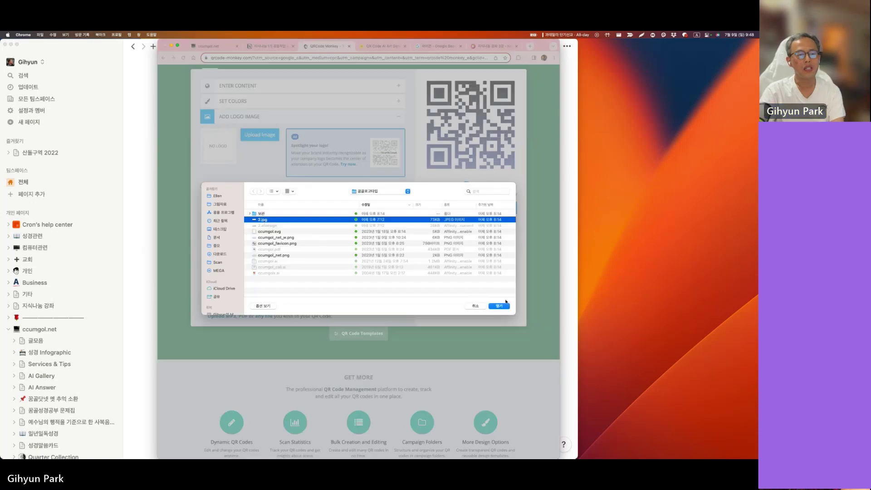
left_click(500, 307)
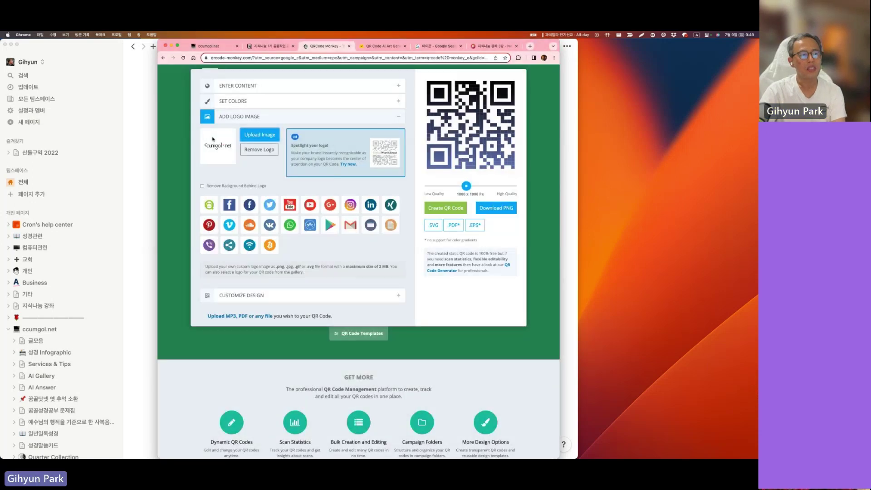
left_click(449, 209)
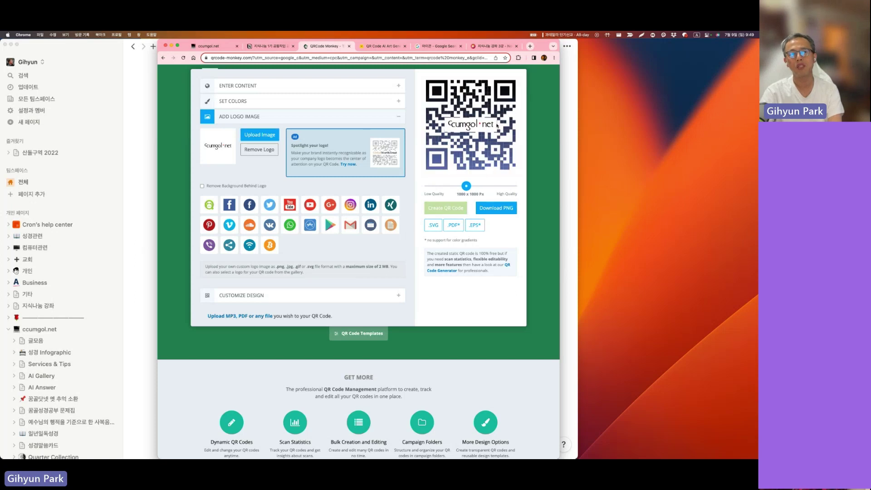
Replace the logo with the round Facebook icon from the gallery and regenerate the QR code
left_click(250, 204)
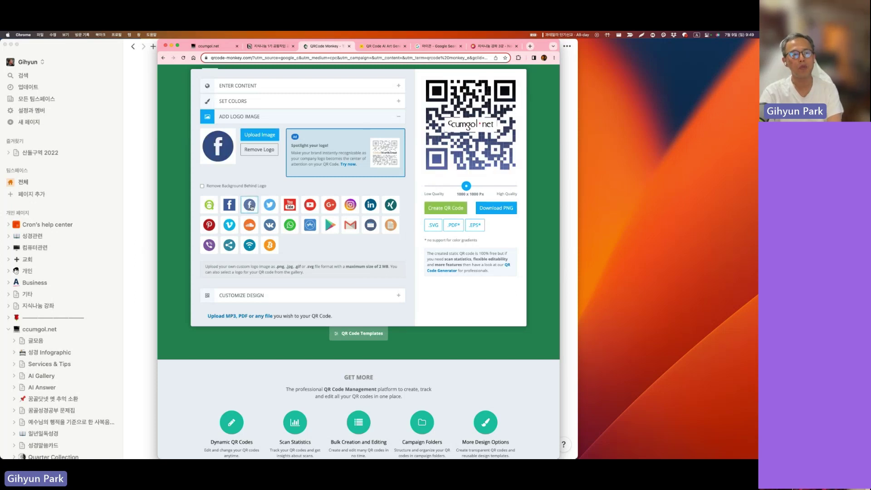
left_click(447, 208)
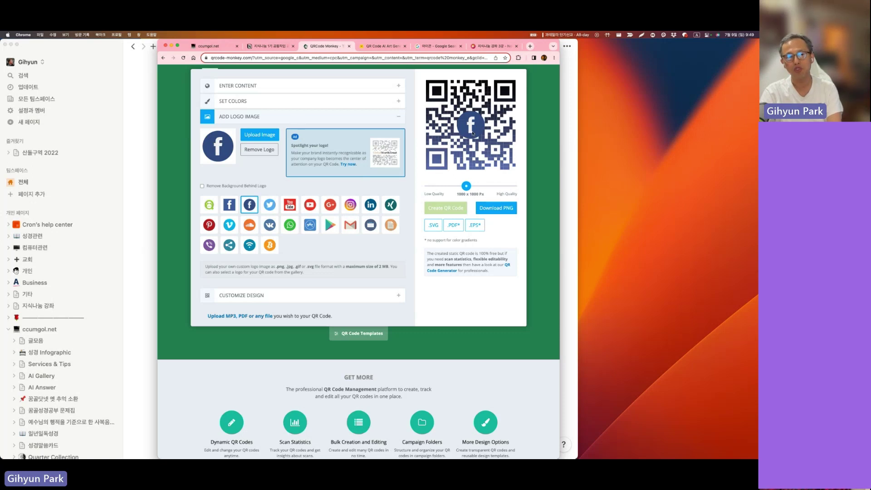
Enable Remove Background Behind Logo, regenerate the QR code, and switch the logo to the round YouTube icon
left_click(203, 187)
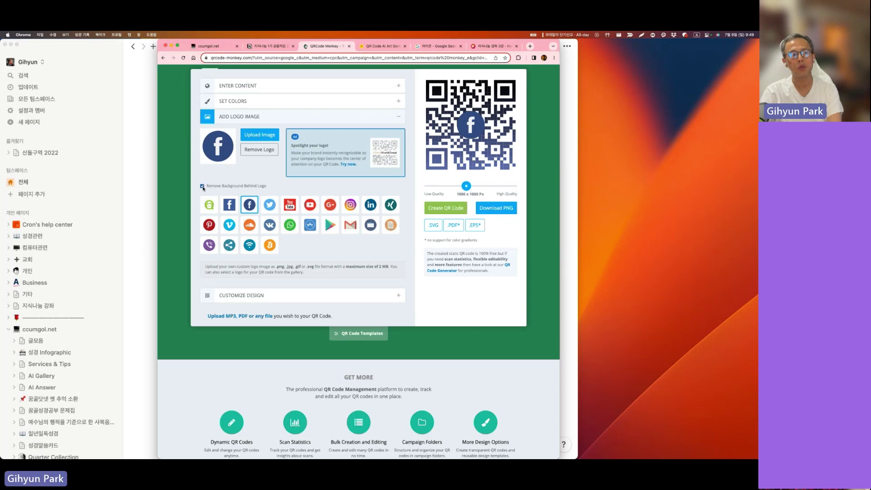
left_click(447, 210)
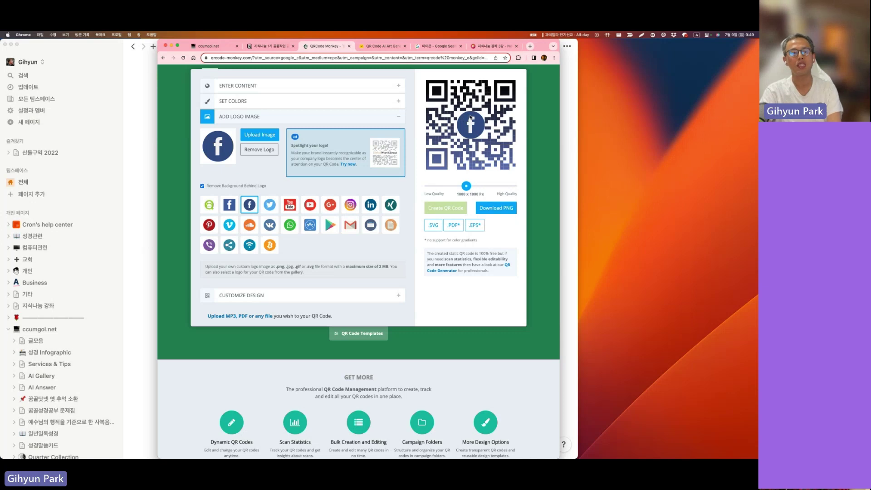
left_click(310, 205)
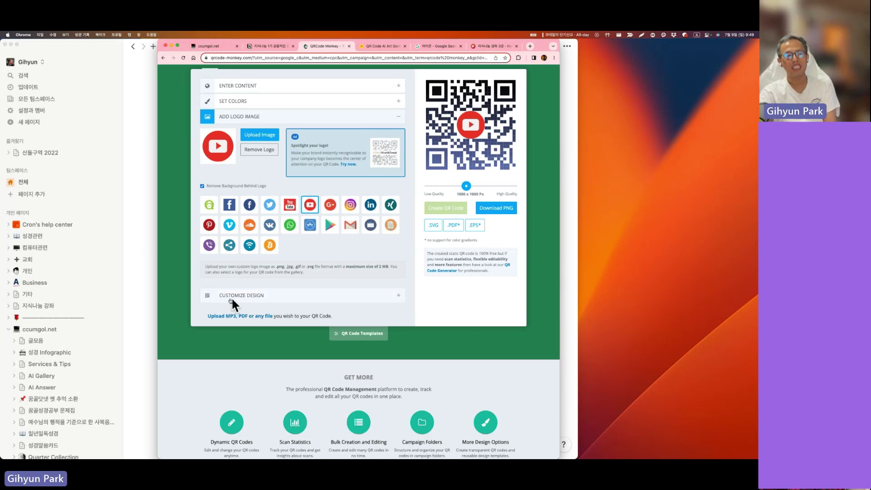
Customize the QR code with a rounded eye frame and a matching rounded eye ball, and regenerate the code
left_click(207, 297)
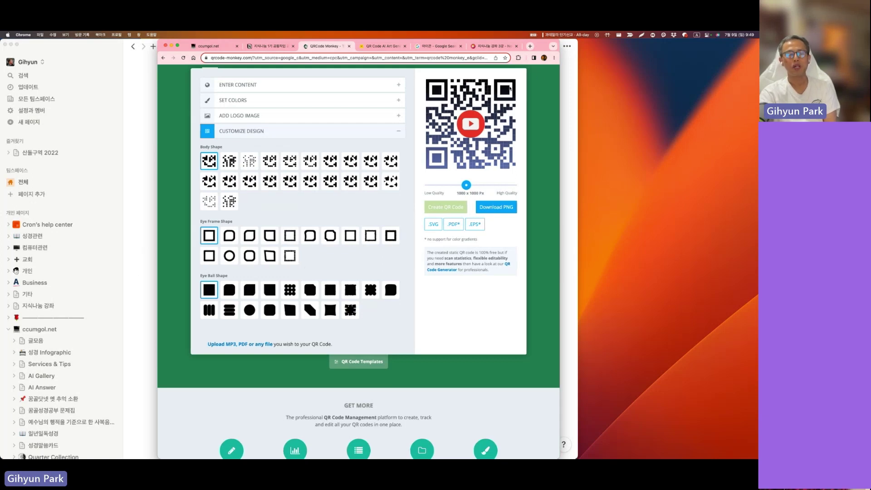
left_click(229, 235)
left_click(229, 289)
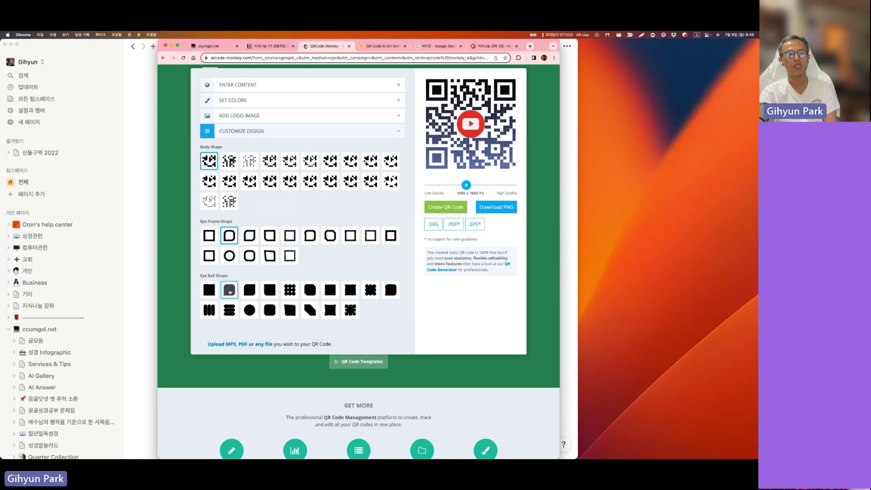
left_click(445, 206)
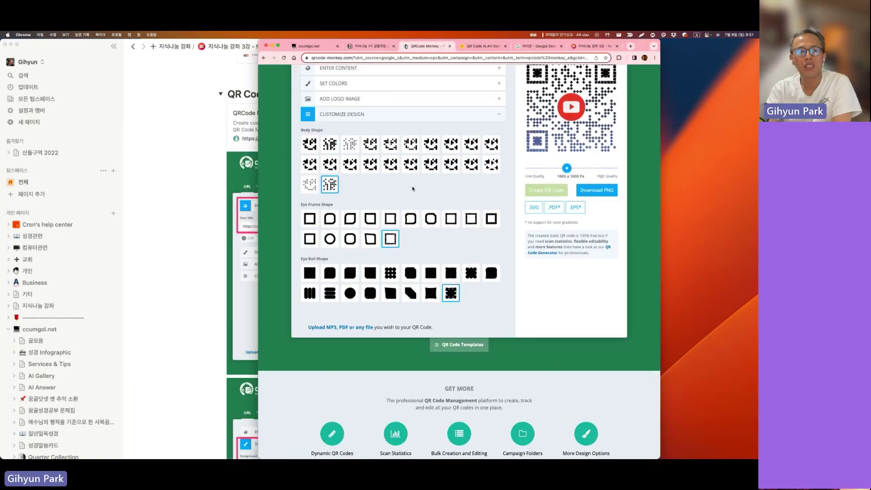
Apply the Mosaic template to the QR code, set the eye ball shape to the nine-dot grid, and regenerate the code
scroll(413, 189, "up", 1)
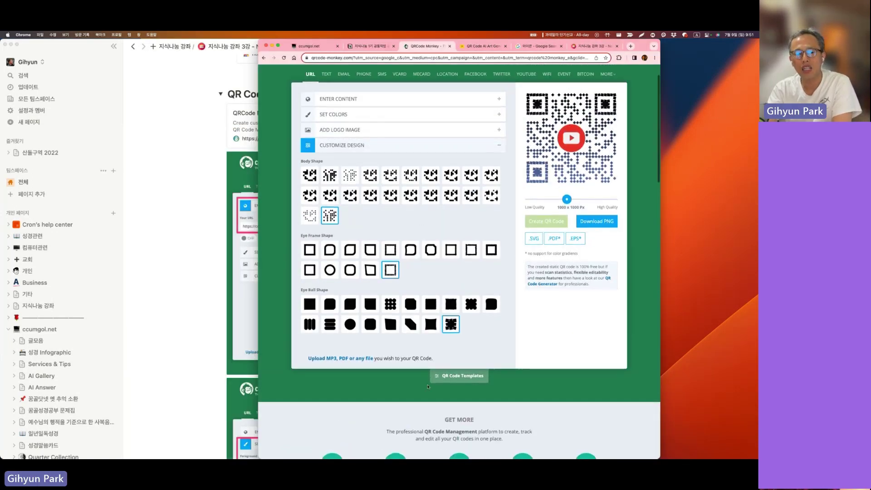
left_click(460, 376)
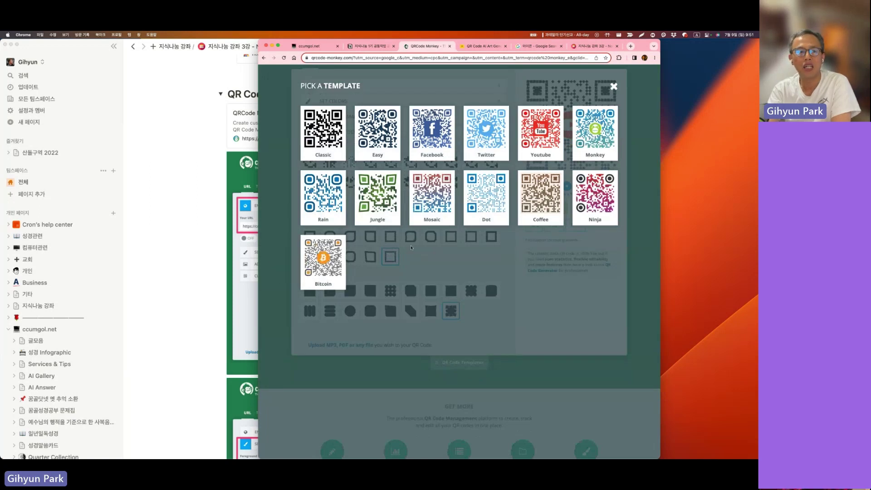
left_click(431, 199)
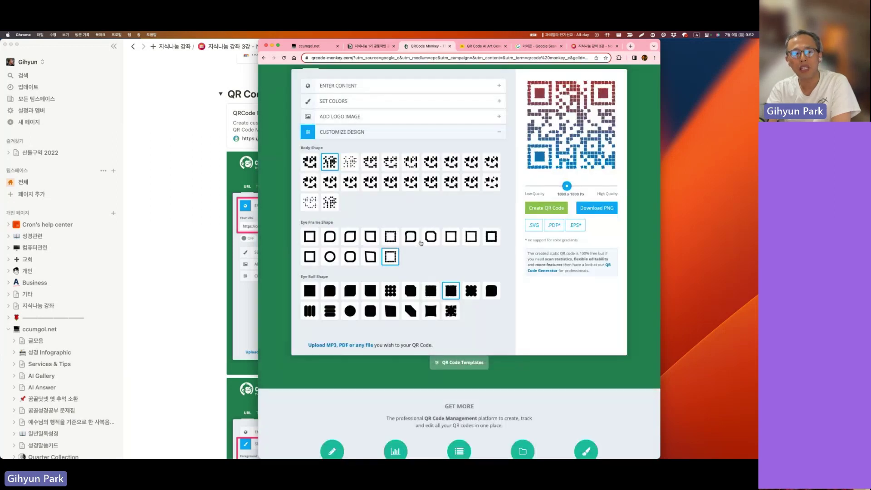
left_click(390, 291)
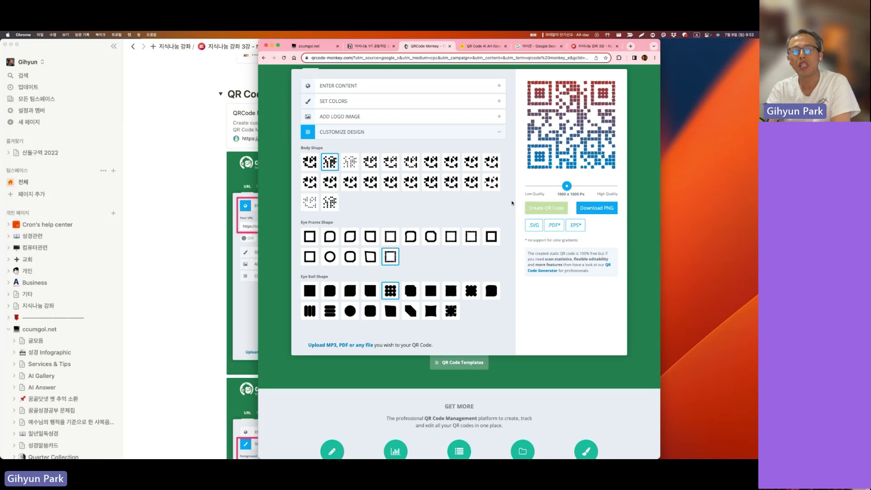
scroll(512, 203, "up", 2)
Go through the QRCode Monkey screenshots on the Notion lecture page and expand the QR 코드 손실 보정 section below them
left_click(248, 214)
scroll(271, 216, "down", 13)
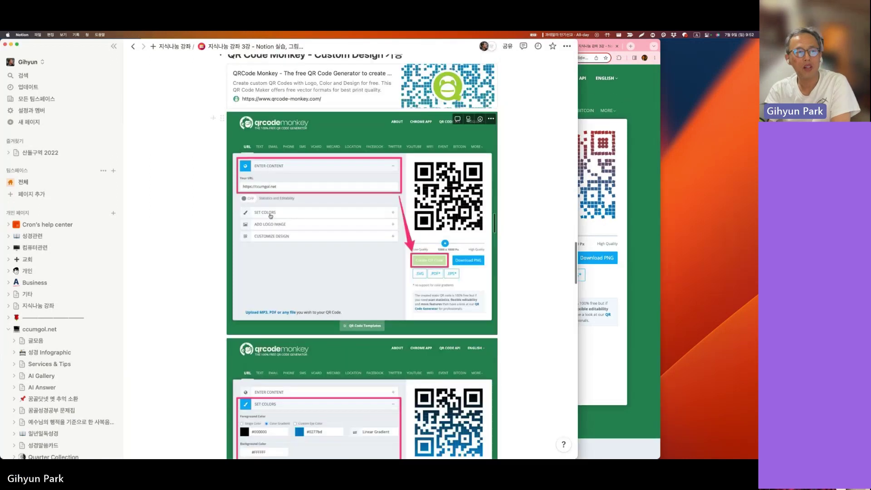
scroll(271, 216, "down", 2)
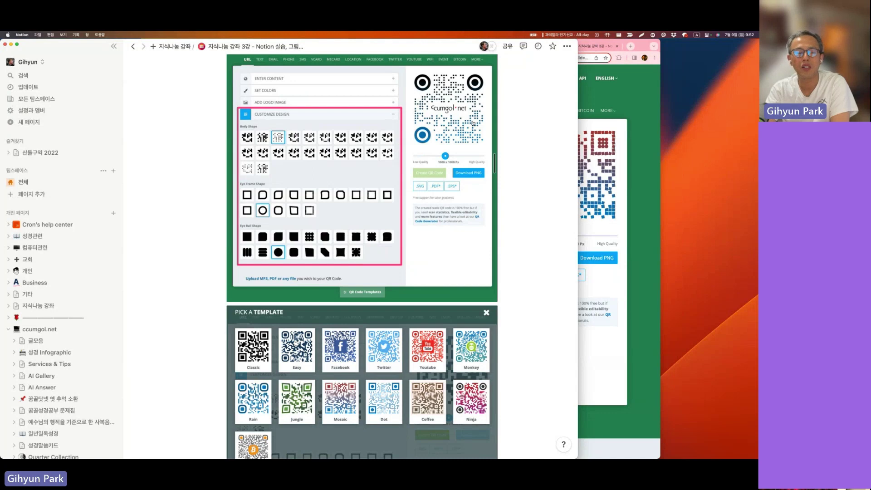
scroll(473, 122, "down", 10)
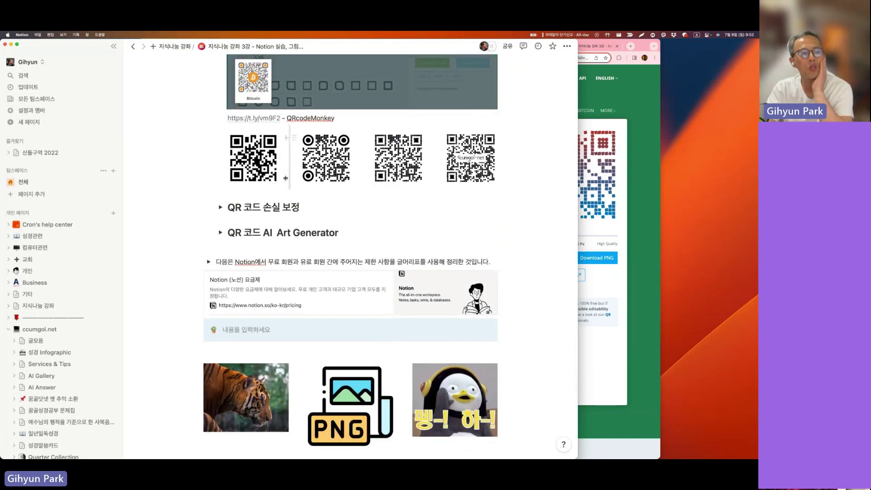
left_click(221, 208)
scroll(340, 252, "up", 3)
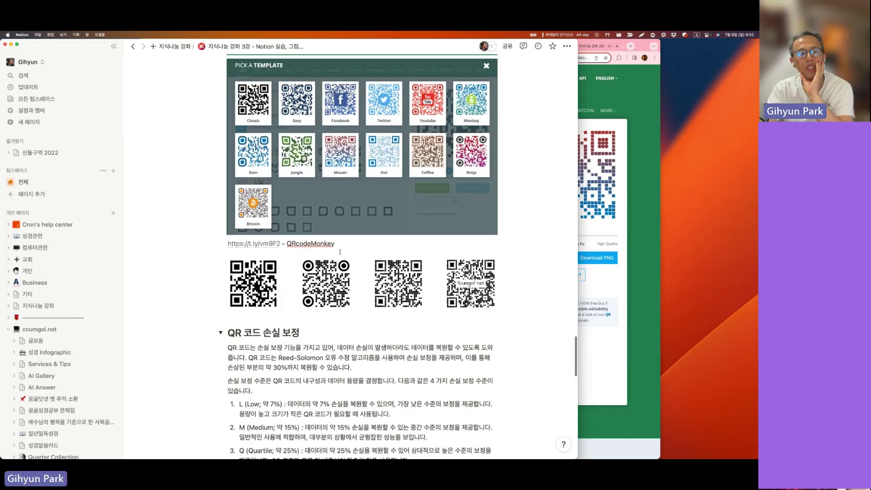
Review the four QR code error-correction levels, highlighting the High 30% and Low 7% entries
scroll(340, 252, "down", 1)
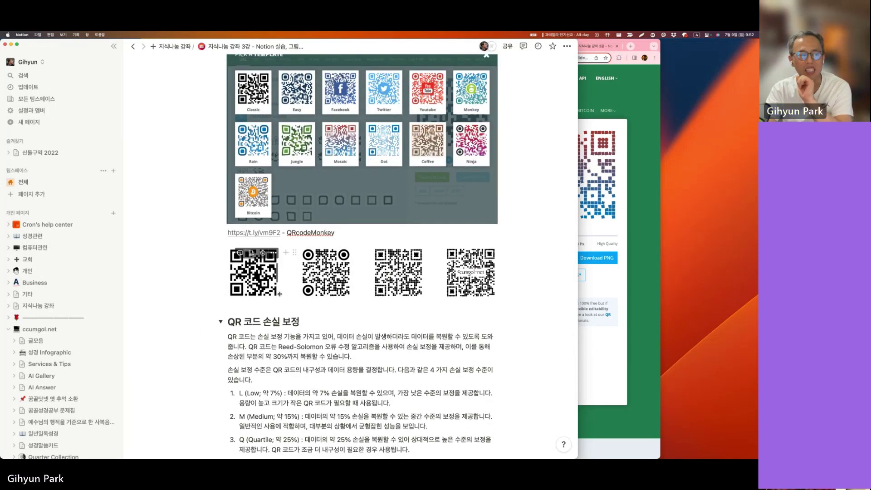
scroll(277, 293, "down", 5)
left_click_drag(248, 319, 288, 319)
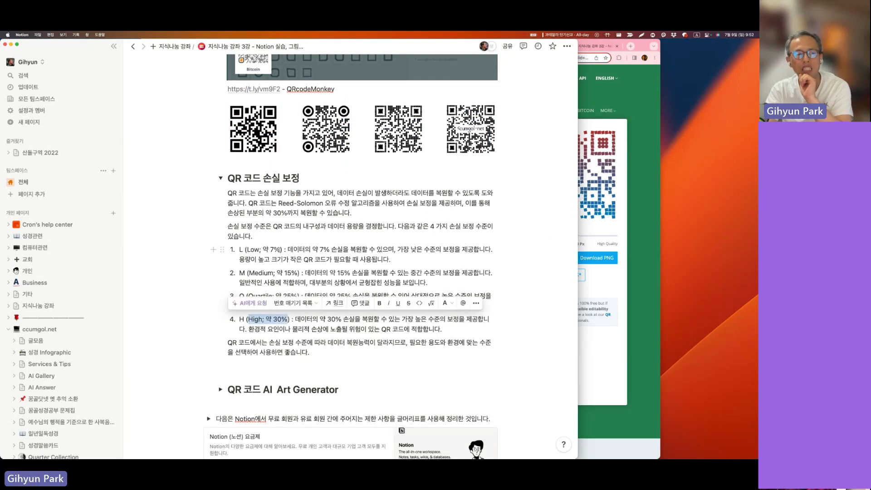
left_click_drag(280, 250, 260, 250)
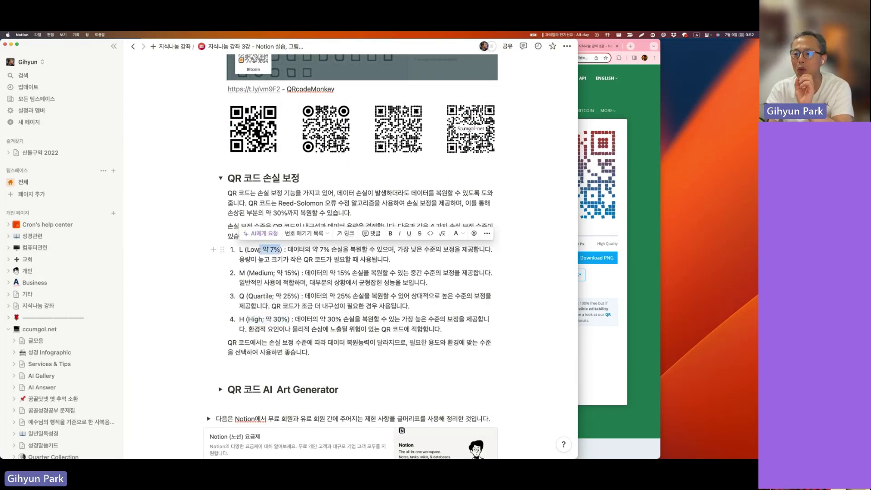
scroll(274, 262, "up", 2)
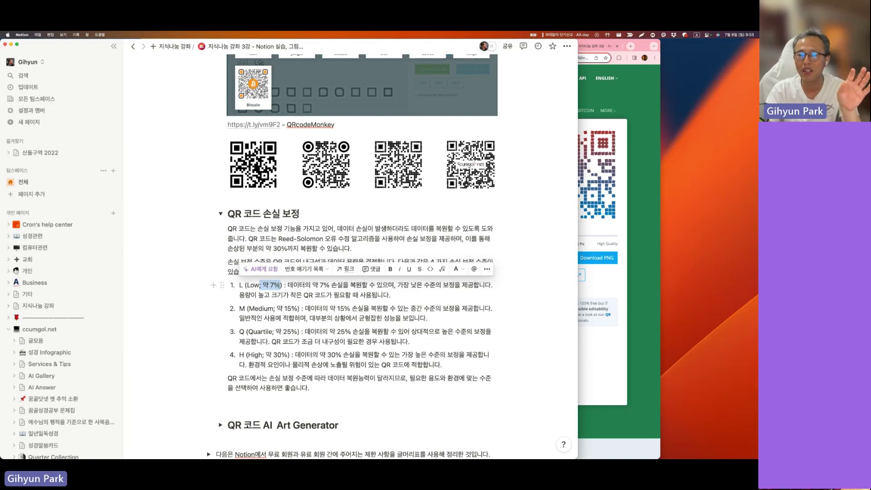
scroll(221, 137, "down", 2)
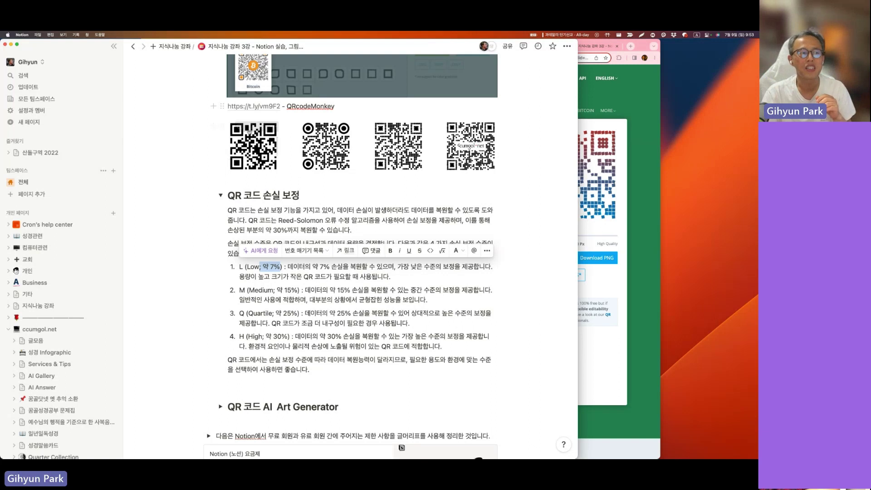
Open the original of the first sample QR code under the QRcodeMonkey link and copy the image
right_click(256, 155)
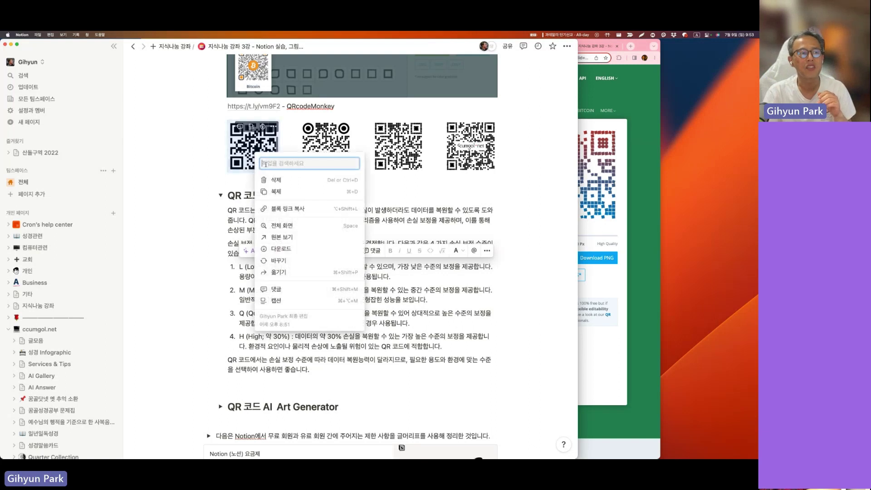
left_click(282, 236)
right_click(390, 248)
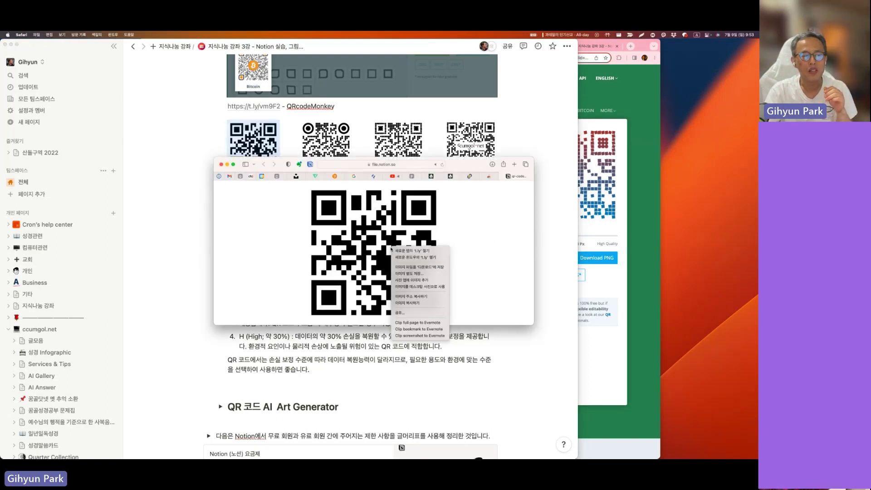
left_click(418, 301)
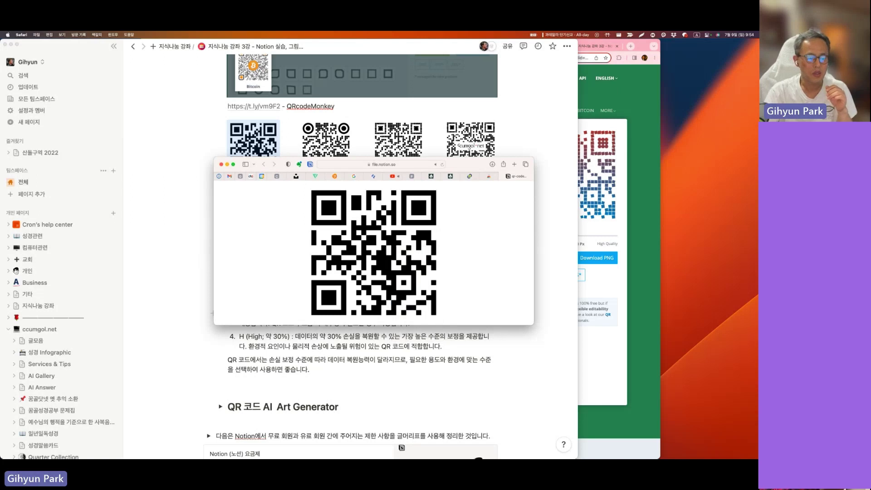
Switch to Keynote, paste the QR code onto the slide, and place the ccumgol.net logo over its right half
key("super+Tab")
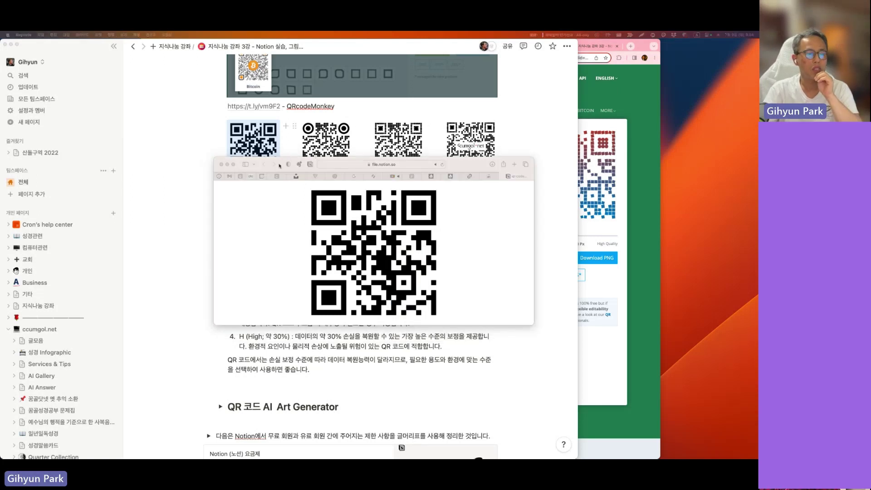
right_click(324, 226)
left_click(368, 250)
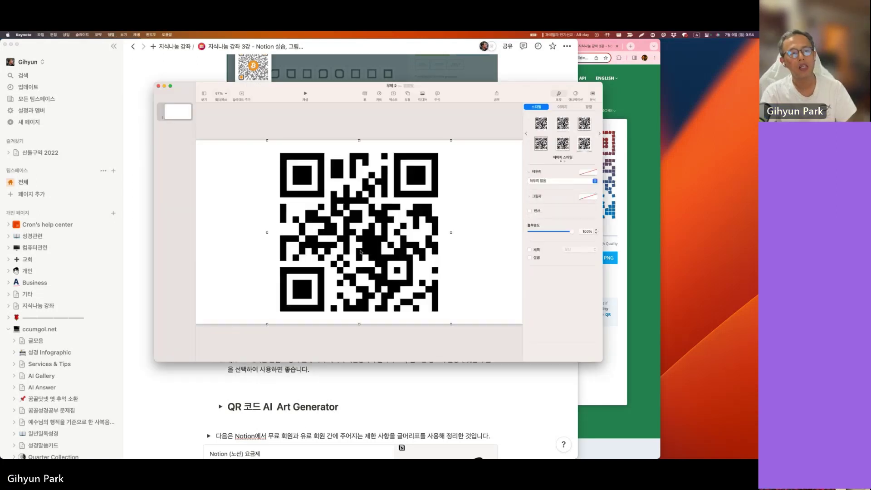
key("super+v")
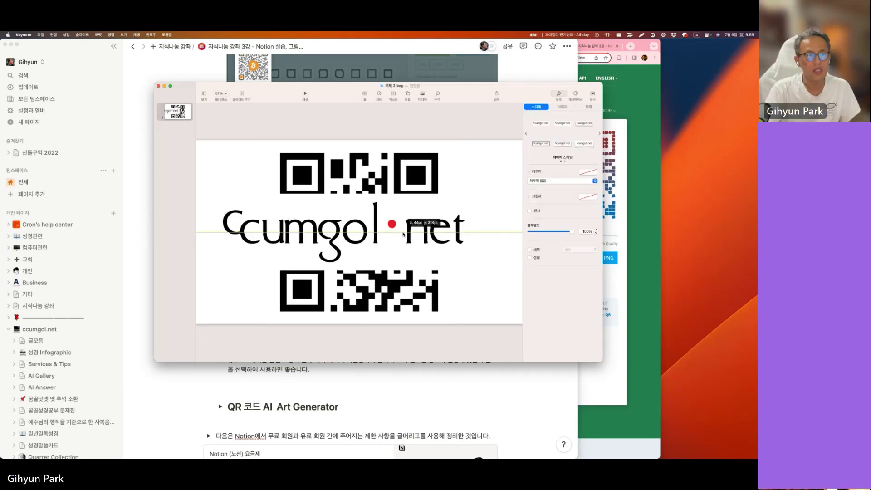
left_click_drag(333, 235, 475, 246)
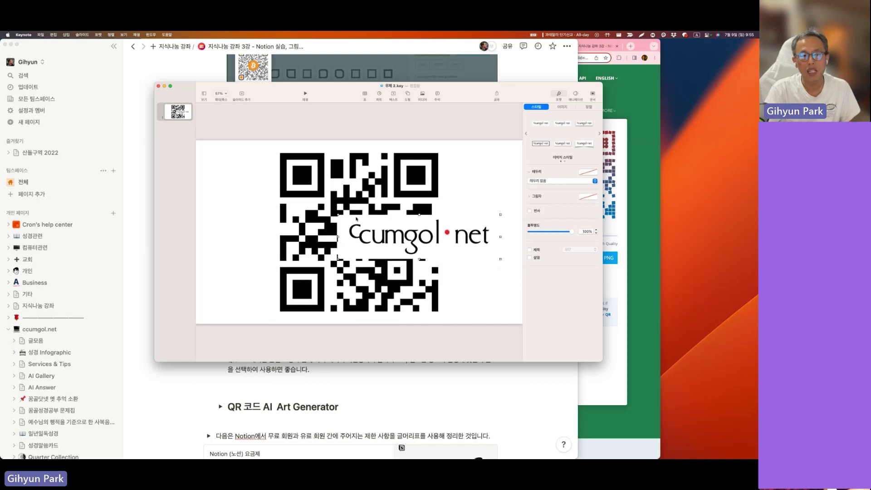
Try to make the white background of the ccumgol.net logo transparent, and reset the removal
left_click(562, 107)
left_click(564, 166)
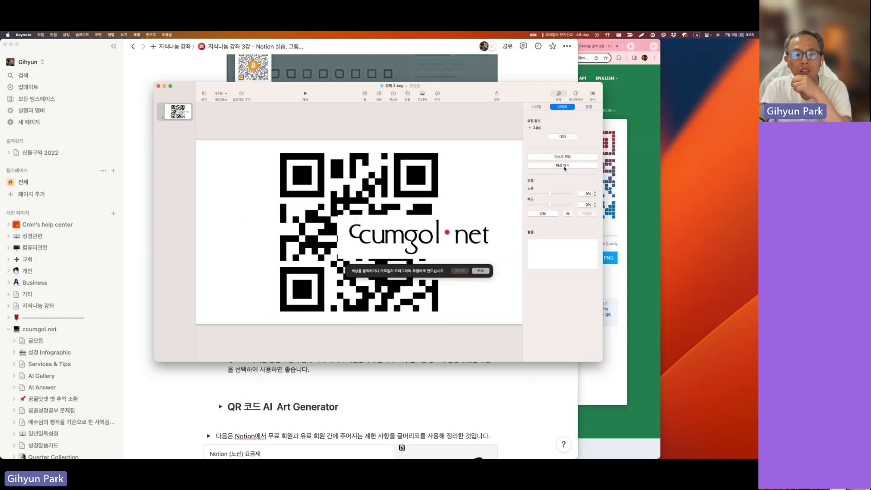
left_click(464, 226)
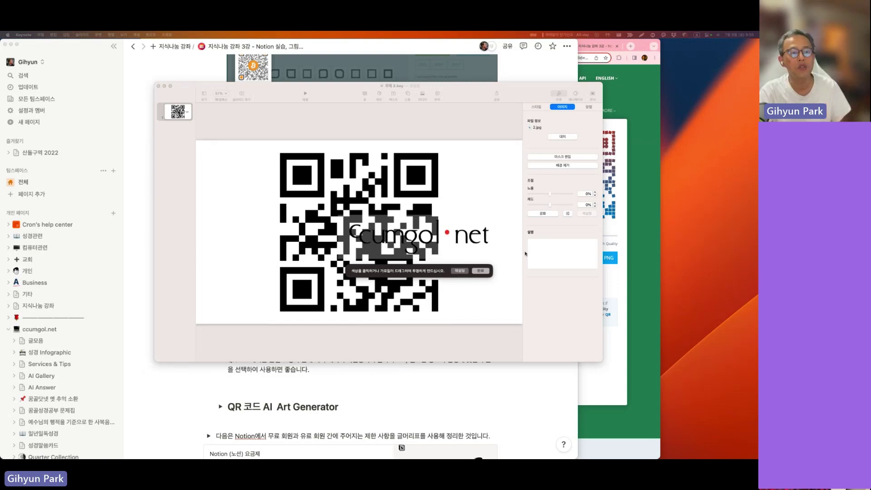
left_click(455, 272)
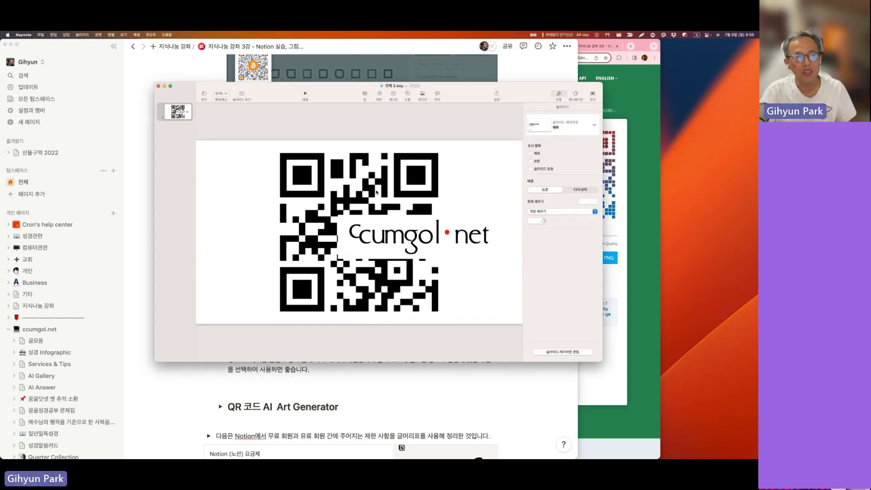
Move the QR code to the left side of the slide and reposition the logo over its right edge
left_click_drag(455, 273, 468, 244)
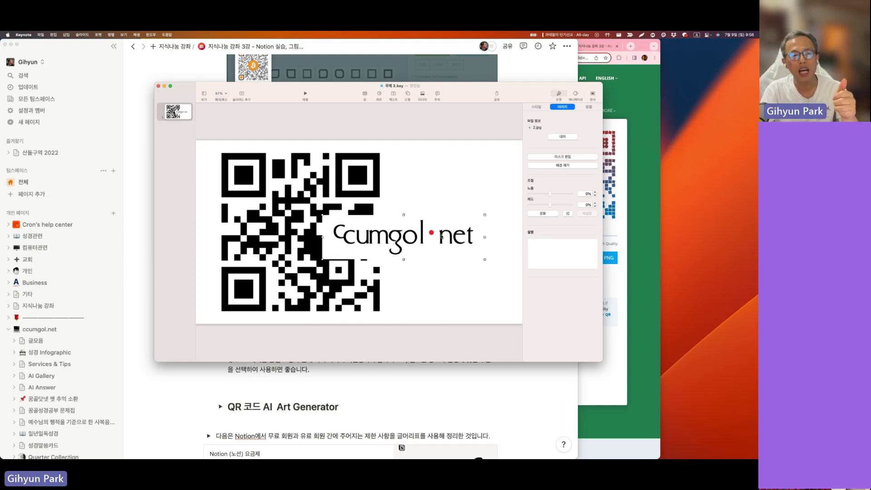
left_click_drag(441, 236, 526, 237)
mouse_move(344, 227)
left_mouse_down()
mouse_move(345, 245)
mouse_move(341, 226)
left_mouse_up()
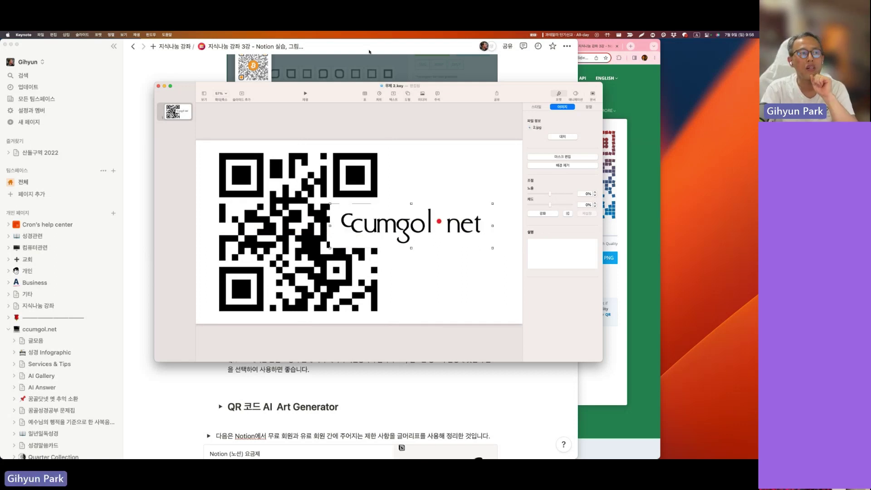
Return to QRCode Monkey in Chrome, upload the ccumgol.net JPEG as the logo, and regenerate the mosaic QR code
key("super+h")
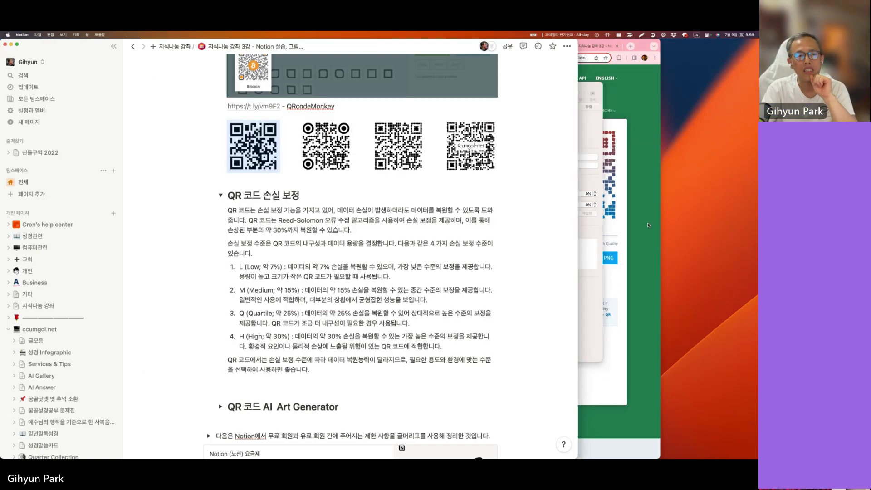
key("super+Tab")
left_click(318, 166)
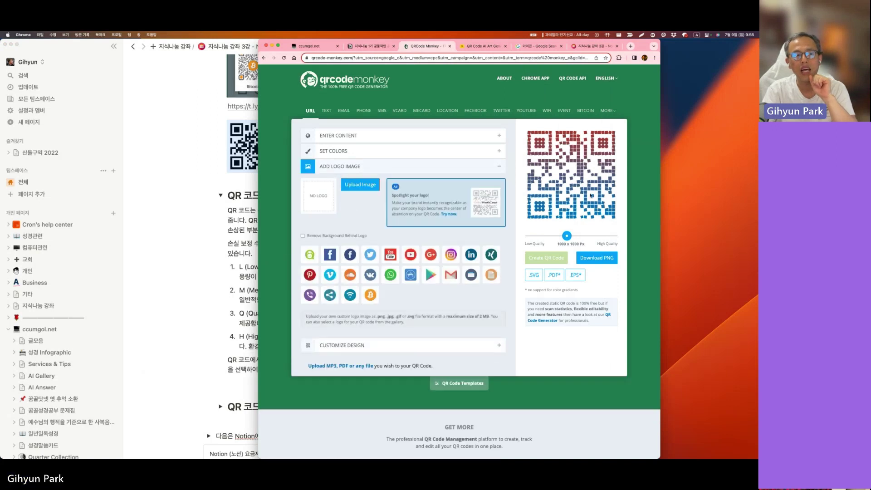
left_click(360, 185)
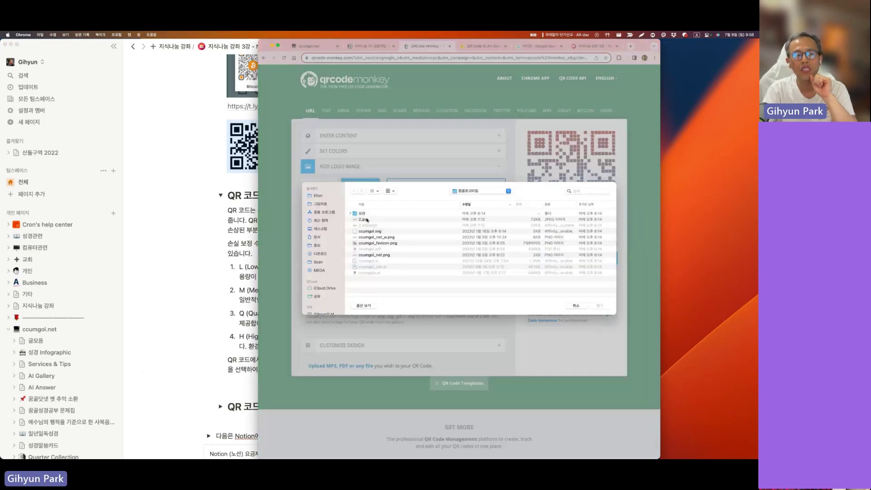
double_click(365, 220)
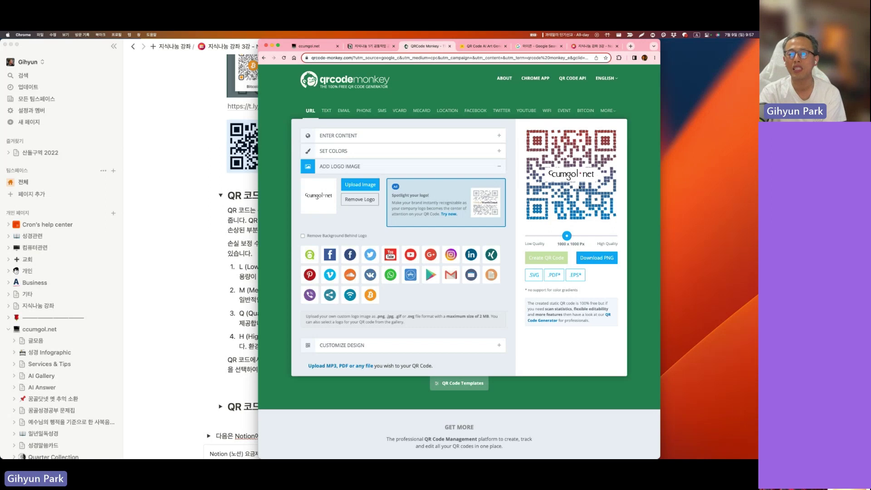
scroll(459, 265, "down", 1)
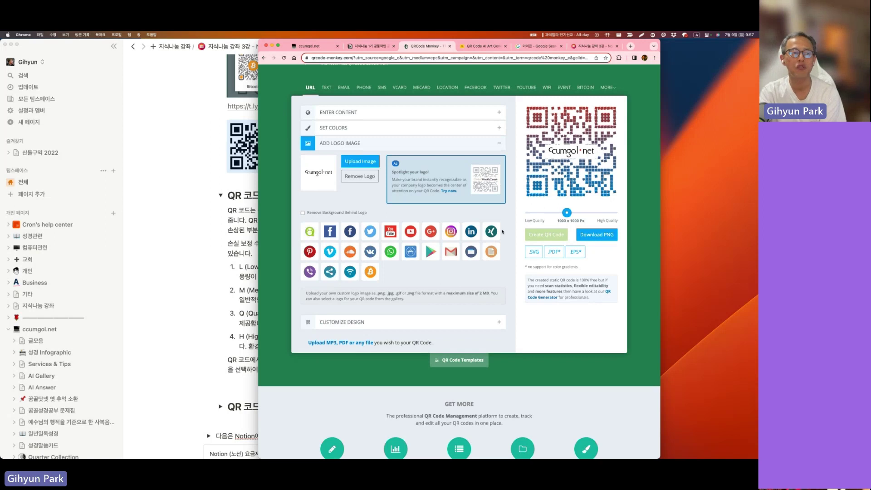
Switch back to the Notion lecture page and expand the QR 코드 AI Art Generator section
key("super+Tab")
scroll(341, 253, "down", 5)
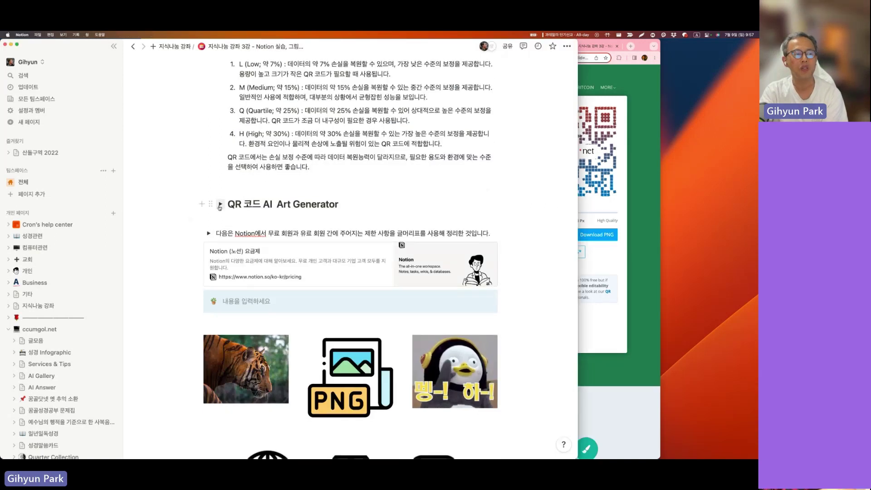
left_click(220, 204)
scroll(376, 243, "down", 2)
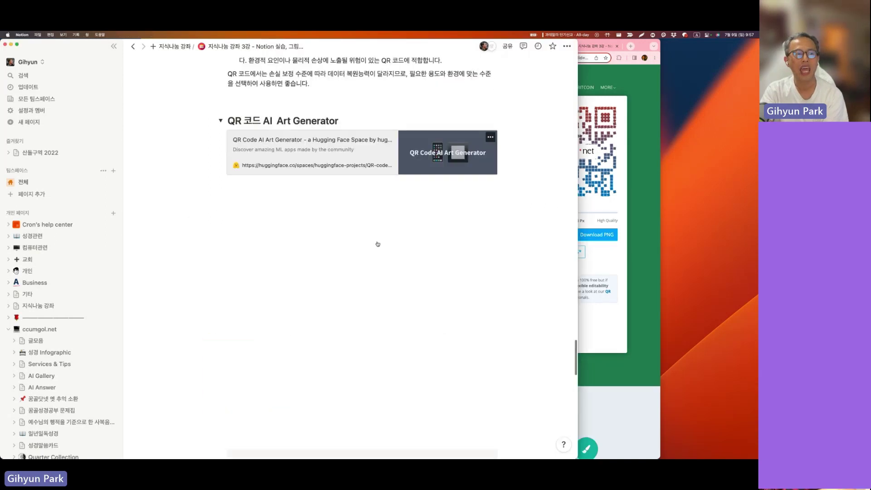
Open the bookmarked QR Code AI Art Generator and load the example "A sky view of a colorful lakes and rivers flowing through the desert"
left_click(300, 145)
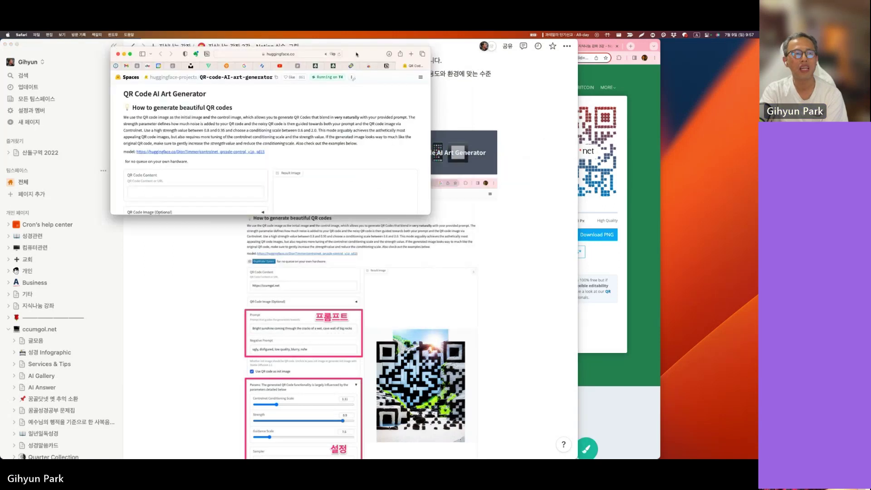
scroll(460, 397, "down", 10)
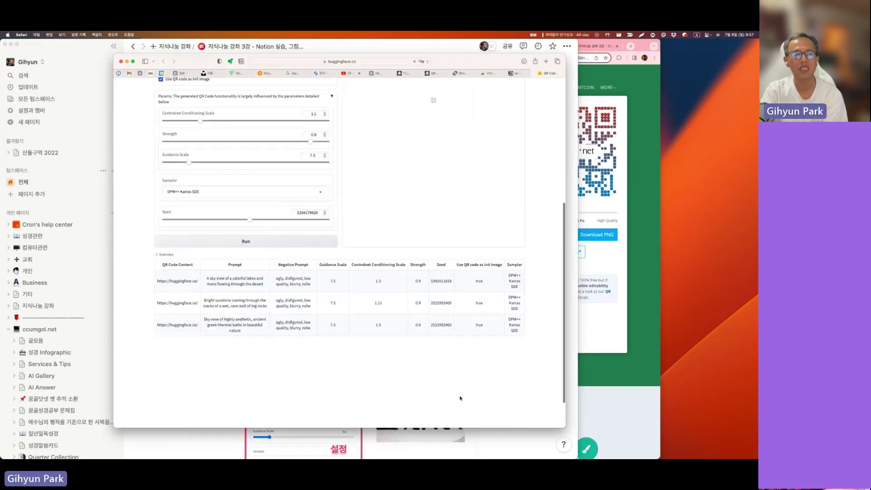
left_click(179, 282)
scroll(298, 272, "up", 2)
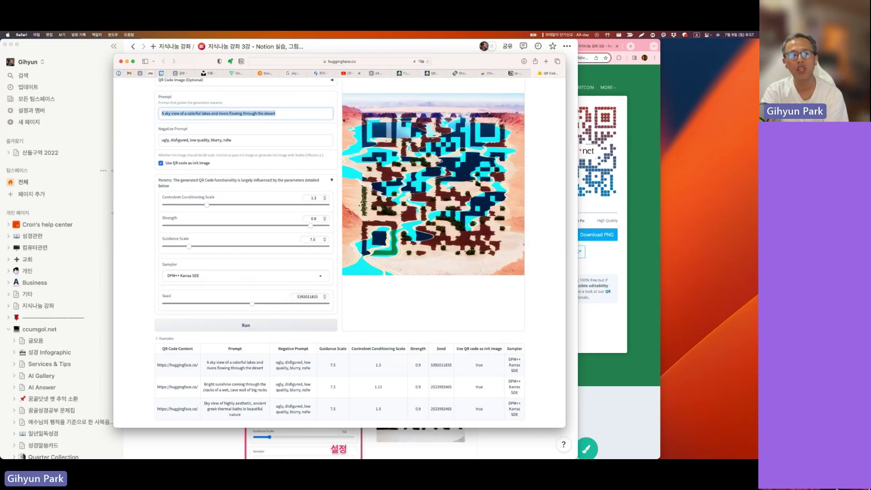
left_click(280, 115)
scroll(279, 117, "up", 1)
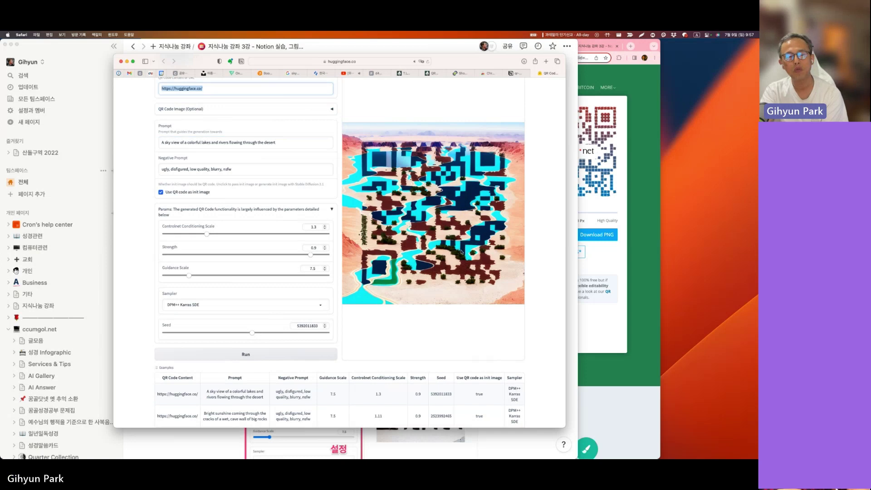
Load the "Sky view of highly aesthetic, ancient greek thermal baths" example and reposition the browser window slightly
scroll(462, 252, "down", 2)
left_click(195, 376)
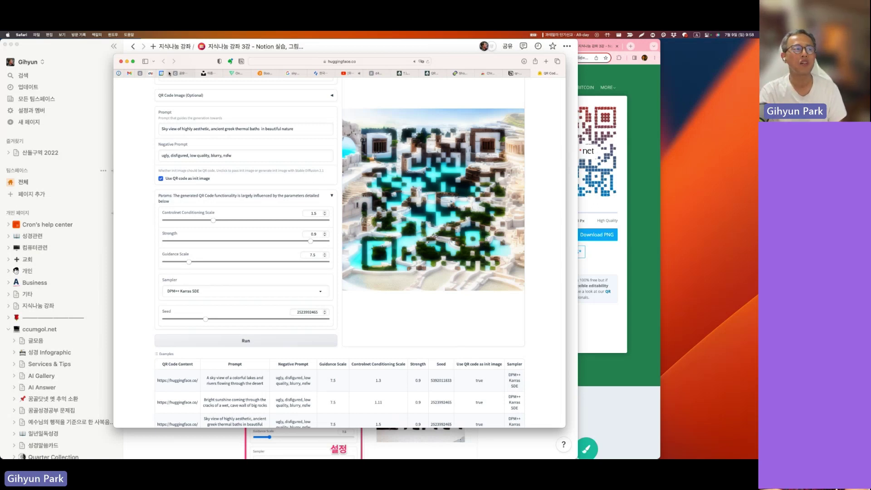
left_click_drag(199, 64, 225, 66)
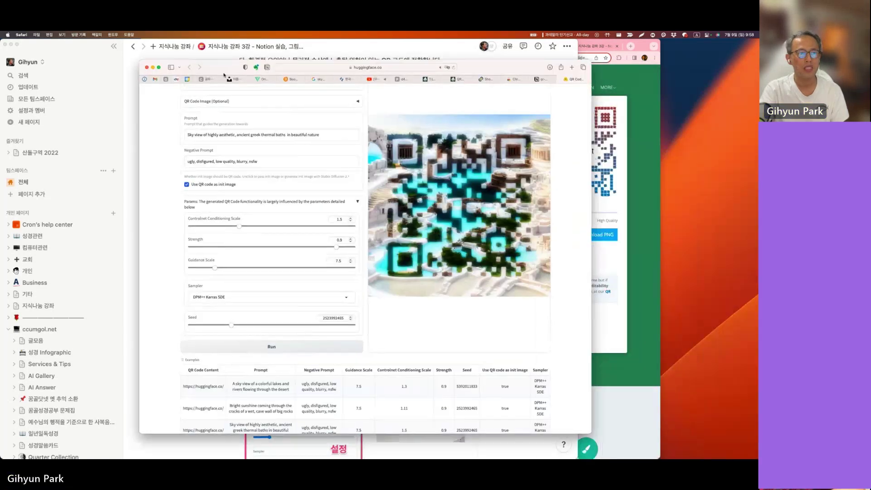
scroll(256, 365, "down", 3)
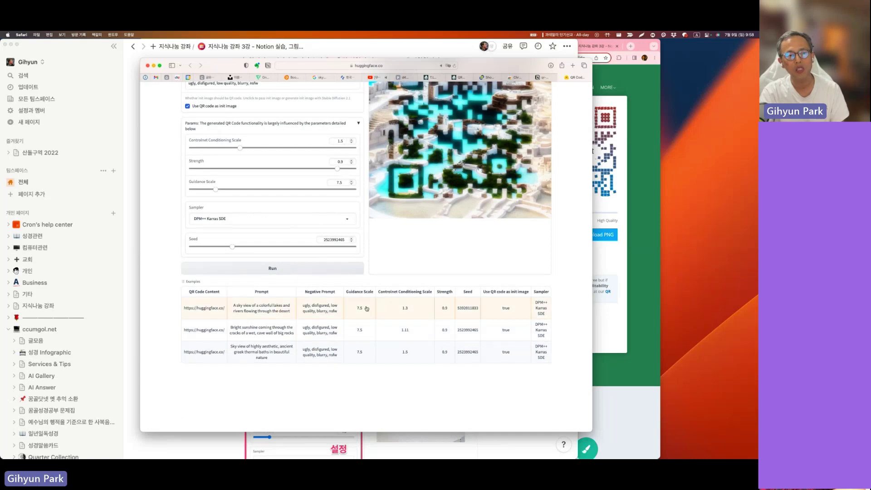
scroll(433, 152, "up", 2)
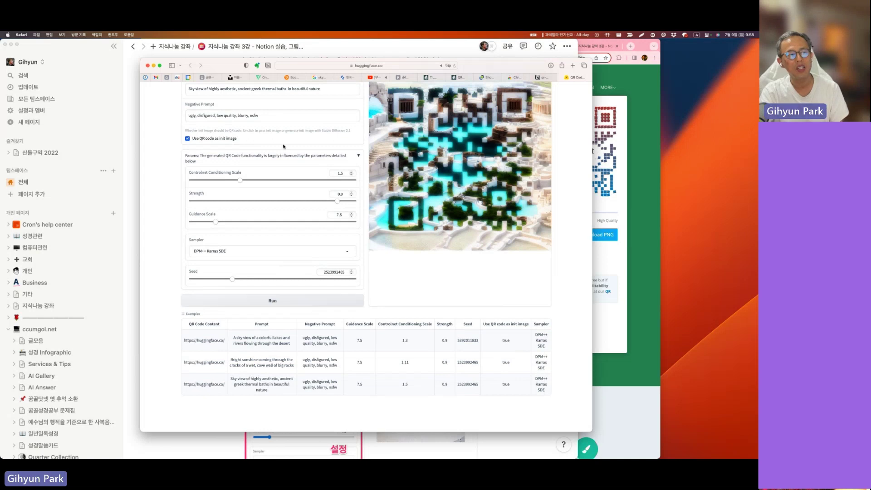
Examine the loaded example's QR Code Content, Prompt and Negative Prompt fields
scroll(284, 146, "up", 4)
left_click_drag(230, 164, 181, 165)
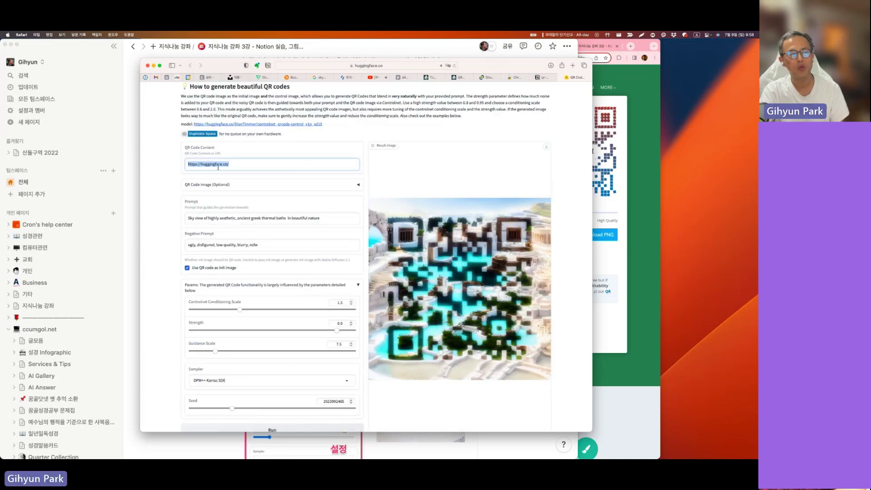
scroll(286, 257, "down", 1)
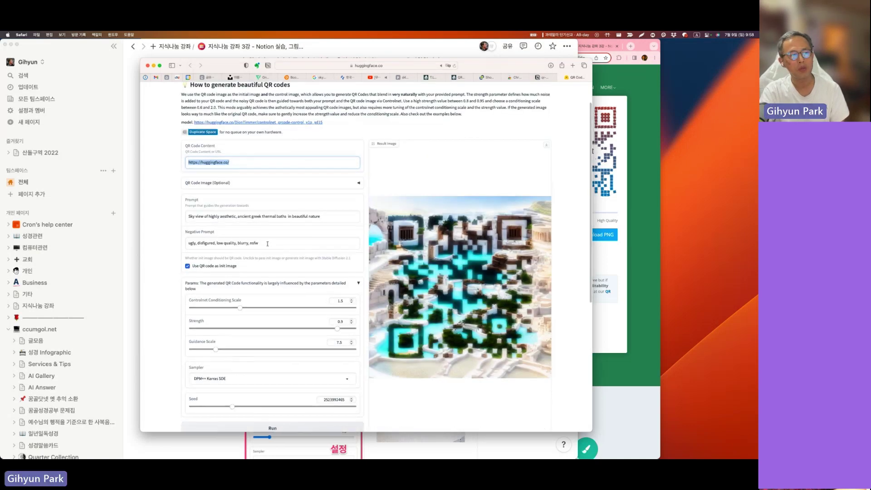
triple_click(334, 215)
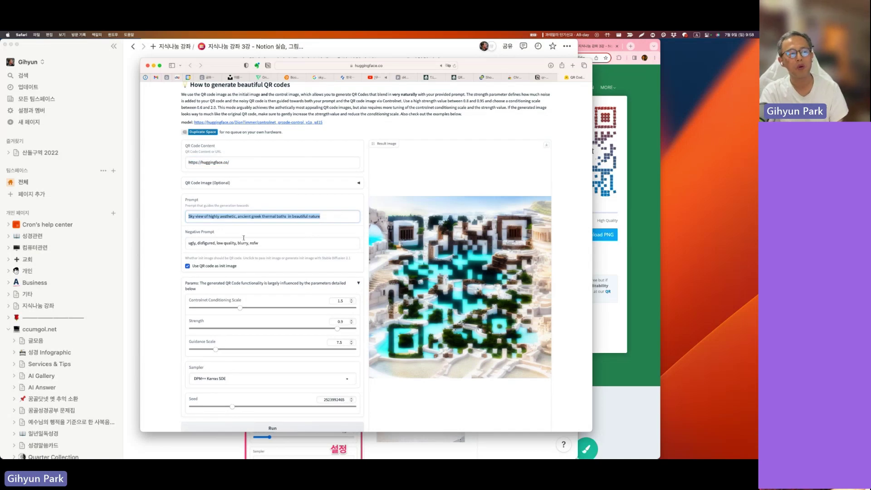
scroll(186, 240, "down", 1)
left_click(182, 232)
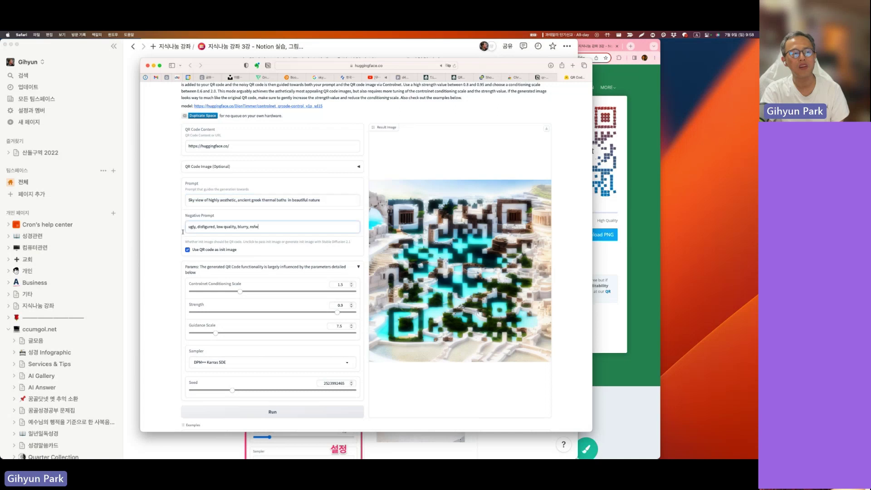
triple_click(181, 232)
scroll(190, 229, "down", 3)
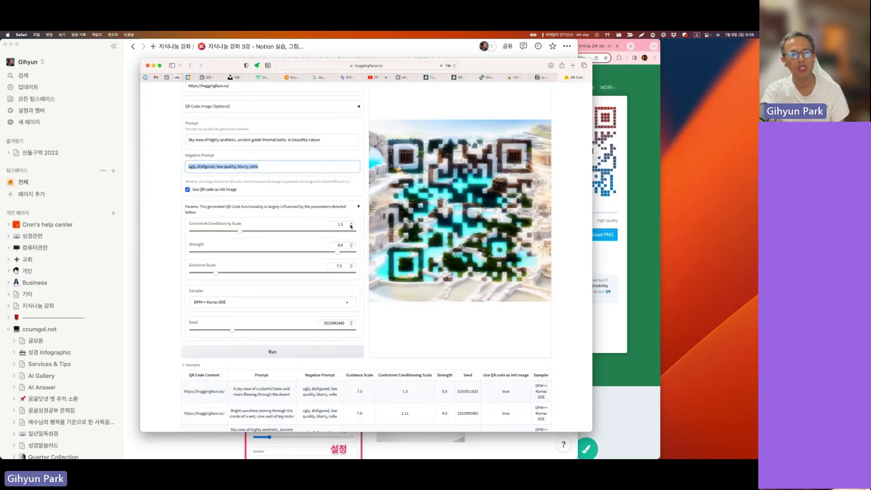
Set the Controlnet Conditioning Scale to 1.1, the Strength to 0.62 and the Guidance Scale to 16
left_click_drag(268, 232, 227, 234)
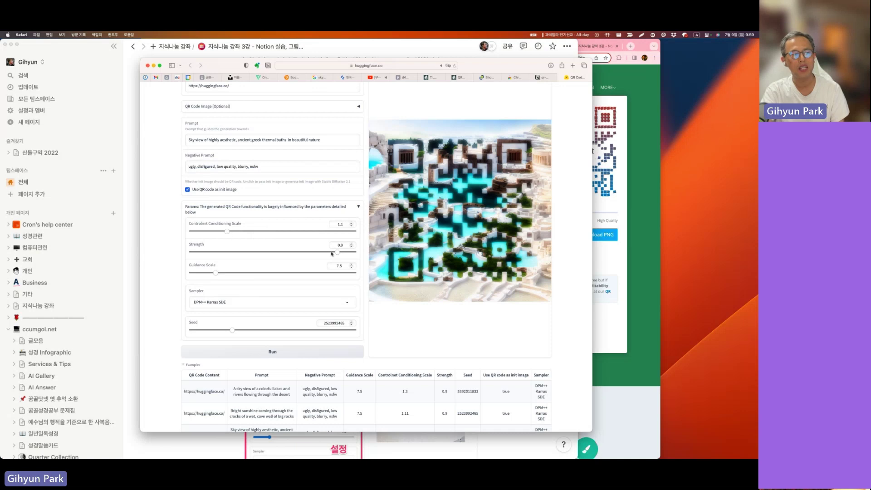
left_click_drag(331, 253, 291, 252)
left_click_drag(214, 273, 244, 273)
scroll(211, 272, "down", 2)
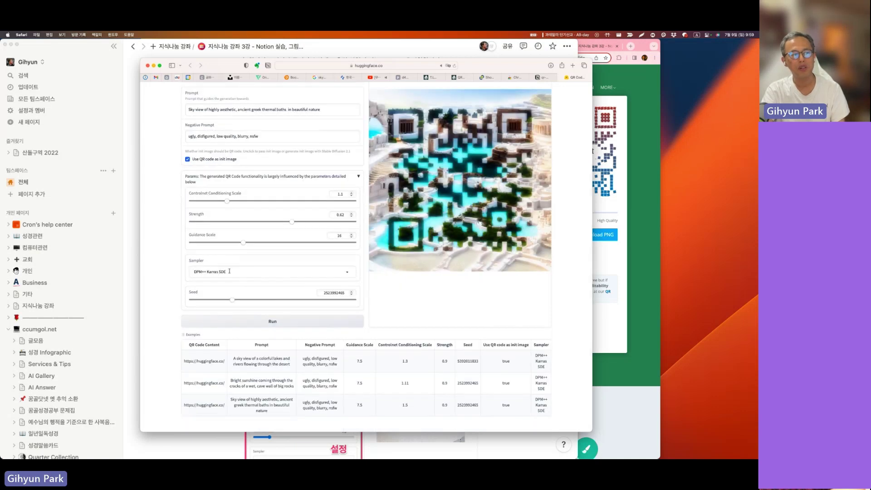
Look through the available samplers and review the generator's run control, result image and example table
left_click(229, 270)
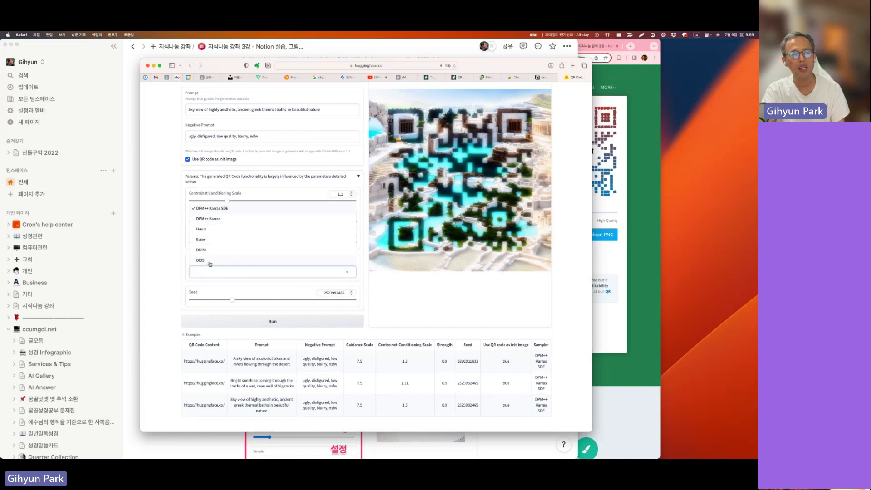
left_click(219, 263)
scroll(274, 282, "down", 3)
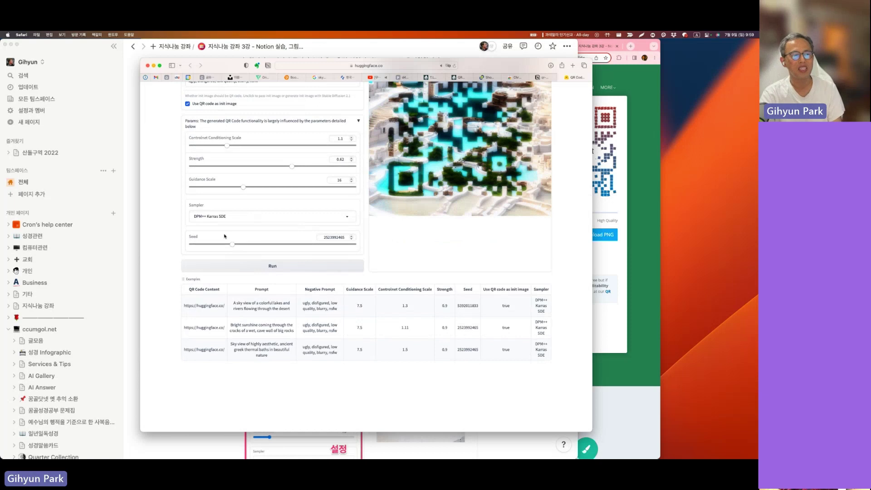
left_click(273, 267)
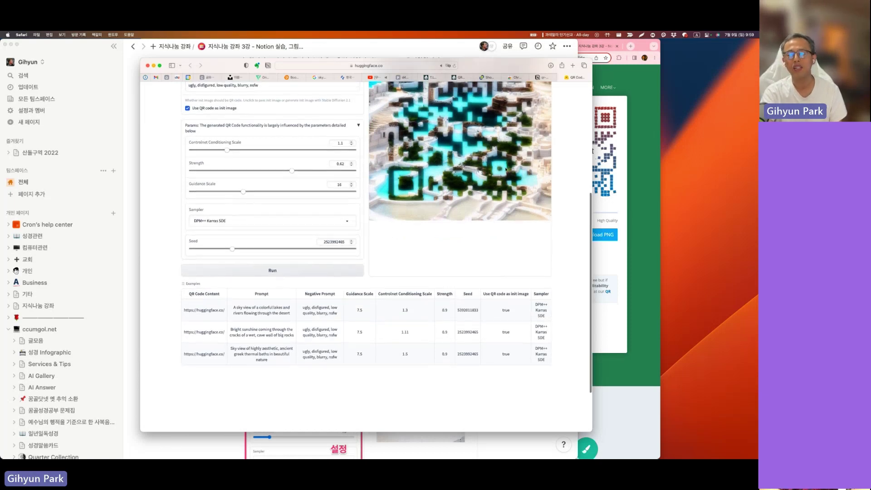
scroll(506, 169, "up", 2)
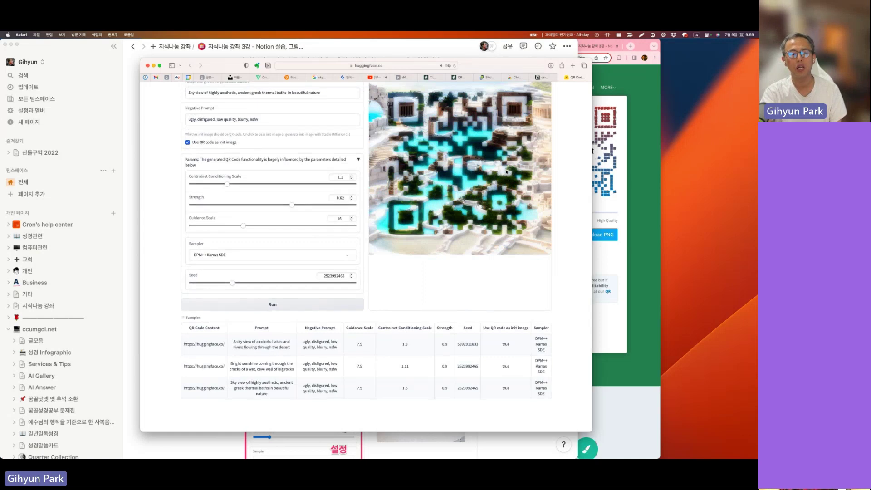
scroll(377, 312, "down", 2)
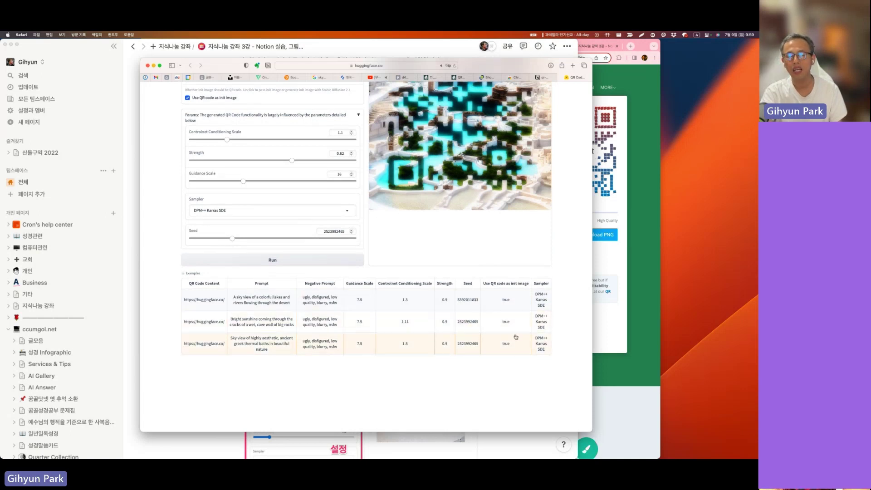
scroll(359, 355, "up", 5)
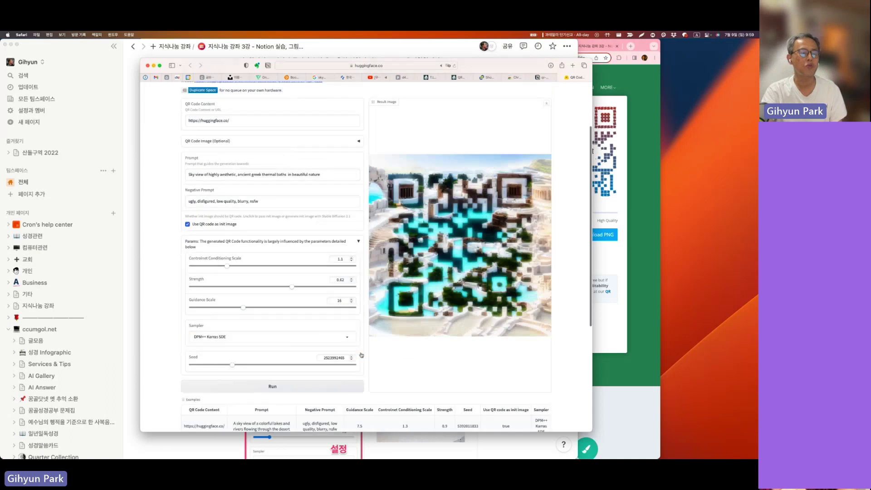
Switch back to the Notion lecture page and review the table of contents at its beginning
key("super+Tab")
scroll(267, 254, "down", 5)
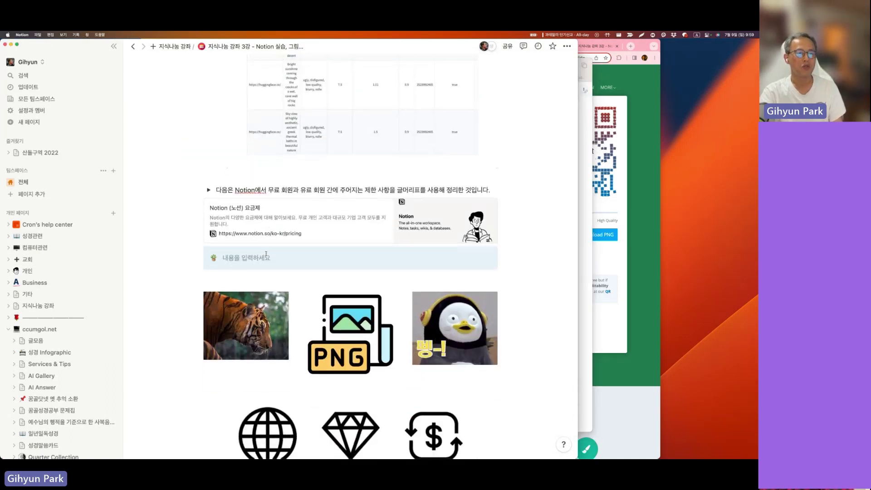
scroll(266, 254, "up", 15)
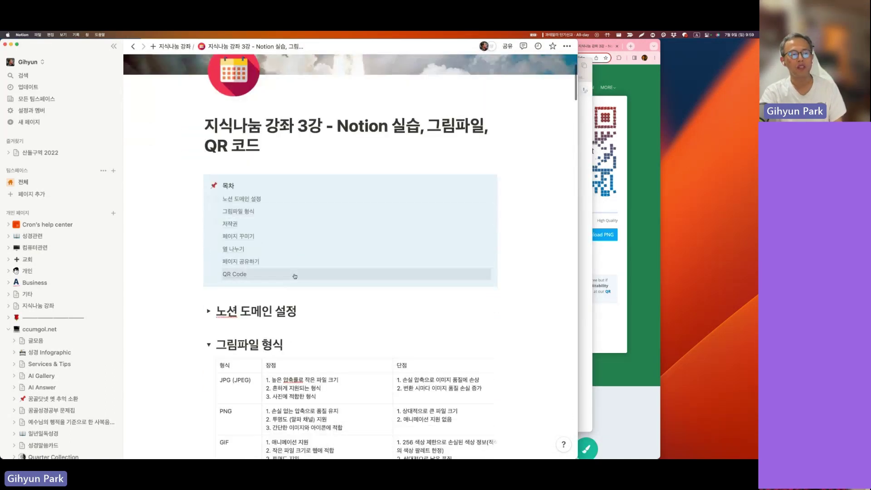
scroll(318, 272, "down", 2)
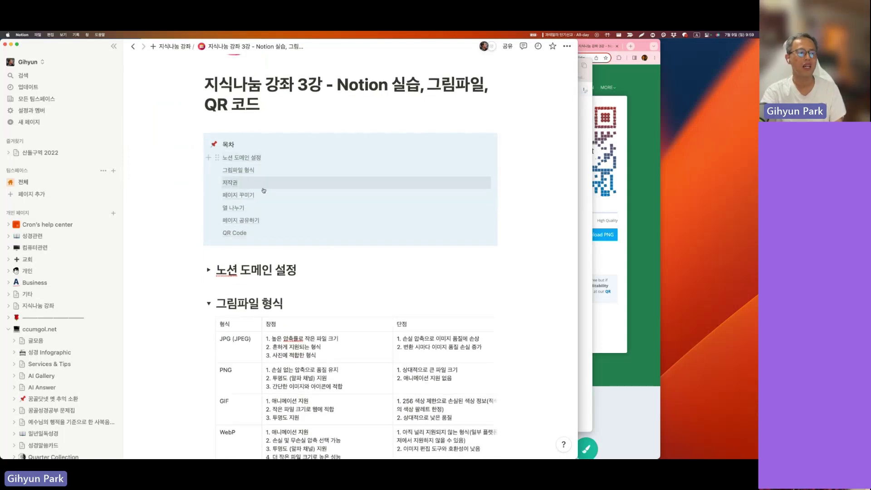
scroll(278, 195, "down", 4)
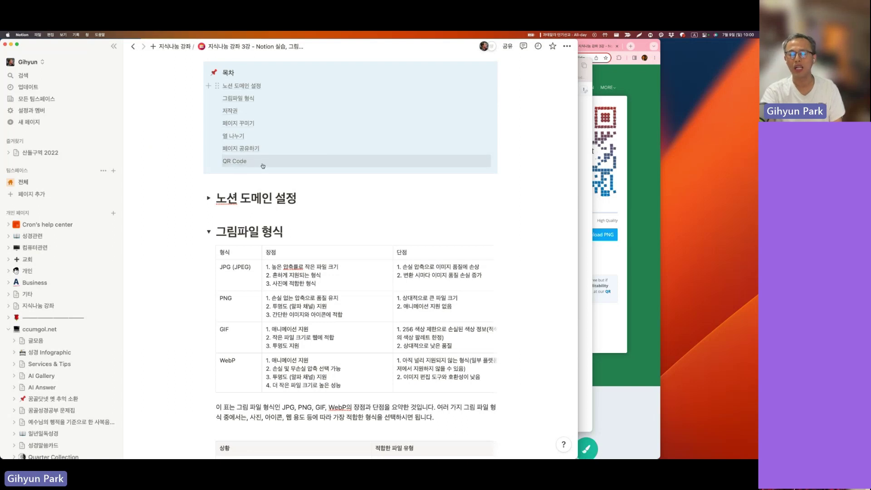
Jump to the QR Code section from the table of contents and review its subsections through to the practice images
left_click(263, 166)
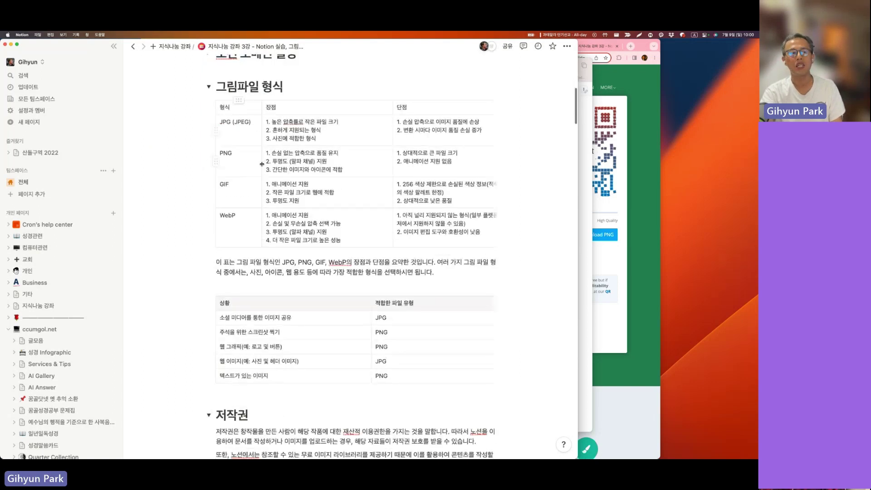
scroll(262, 164, "down", 10)
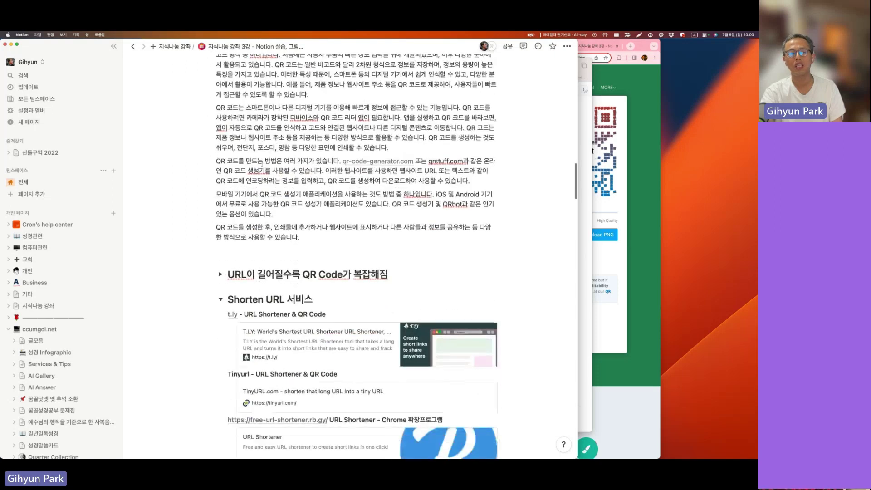
scroll(262, 165, "down", 15)
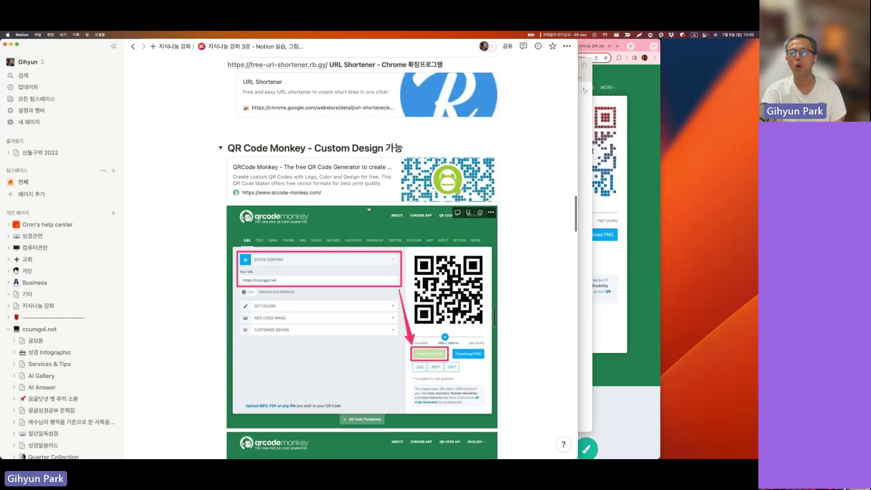
scroll(369, 208, "down", 10)
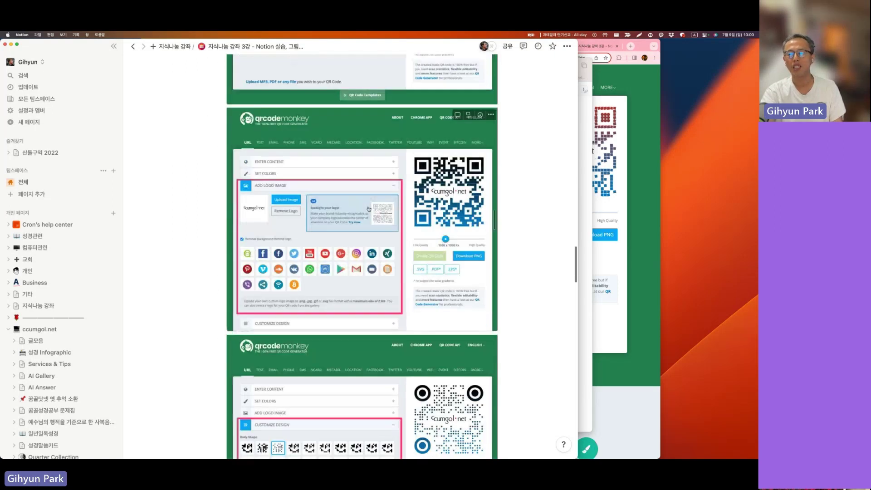
scroll(369, 208, "down", 20)
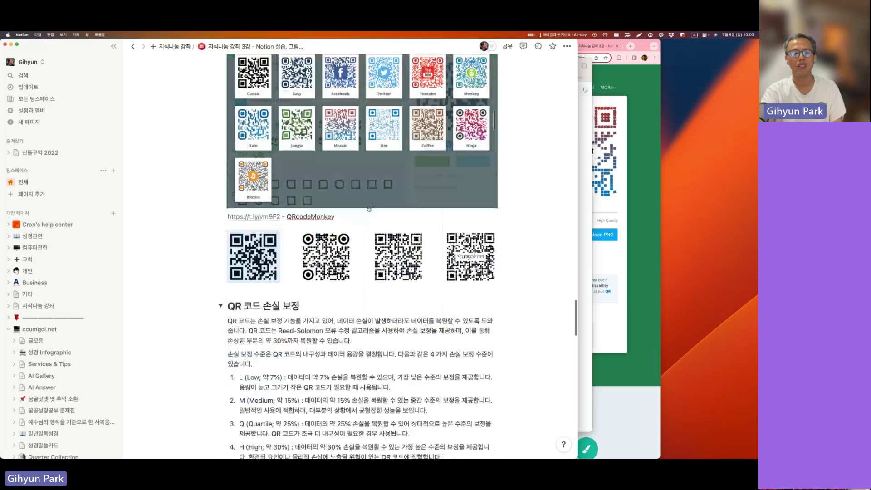
scroll(368, 208, "down", 10)
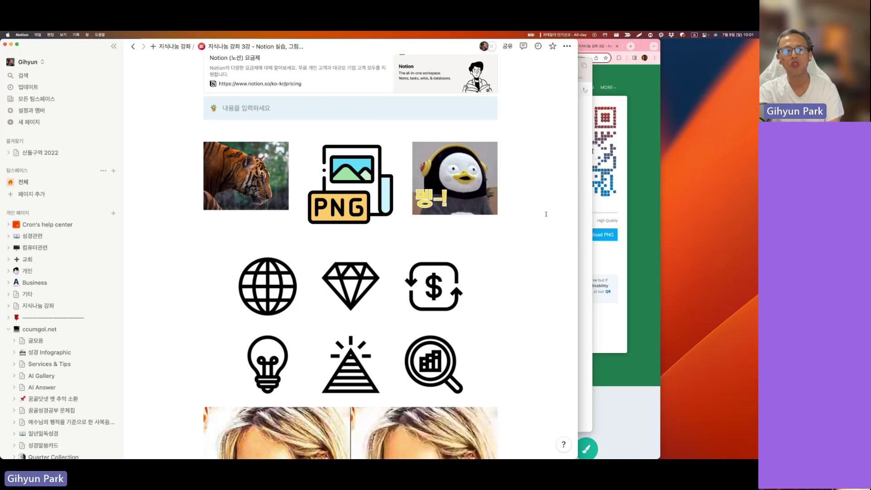
Recap the QR code sections in reverse order and return to the parent page 지식나눔 강좌
scroll(546, 214, "up", 5)
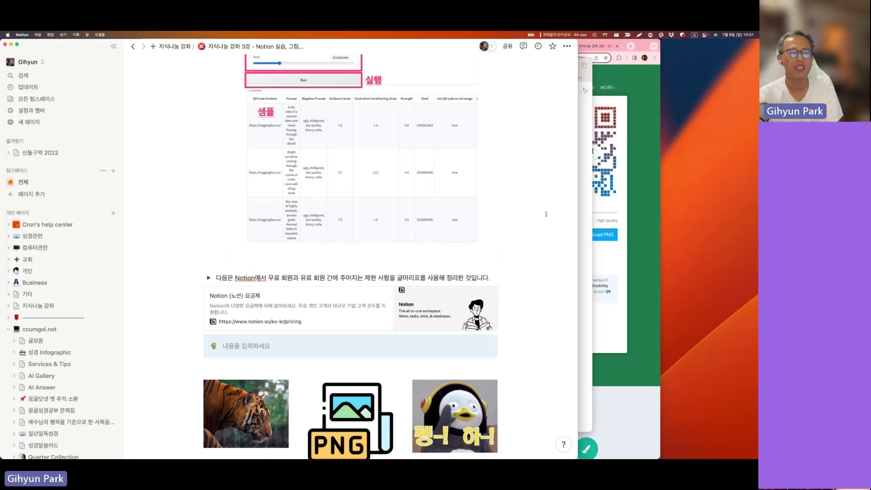
scroll(546, 214, "up", 10)
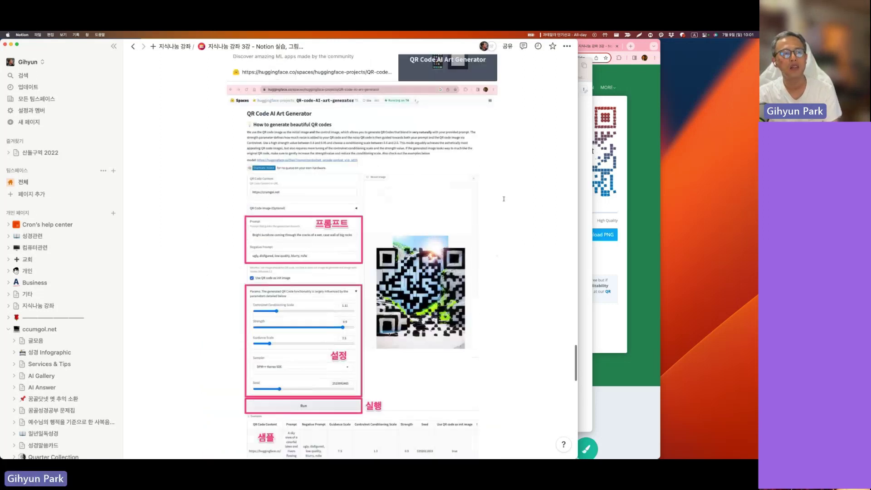
scroll(503, 199, "up", 15)
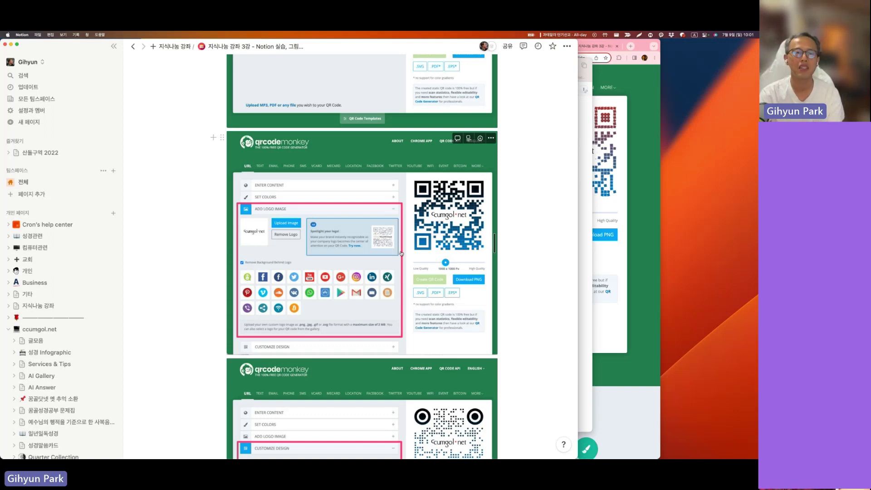
scroll(401, 254, "up", 15)
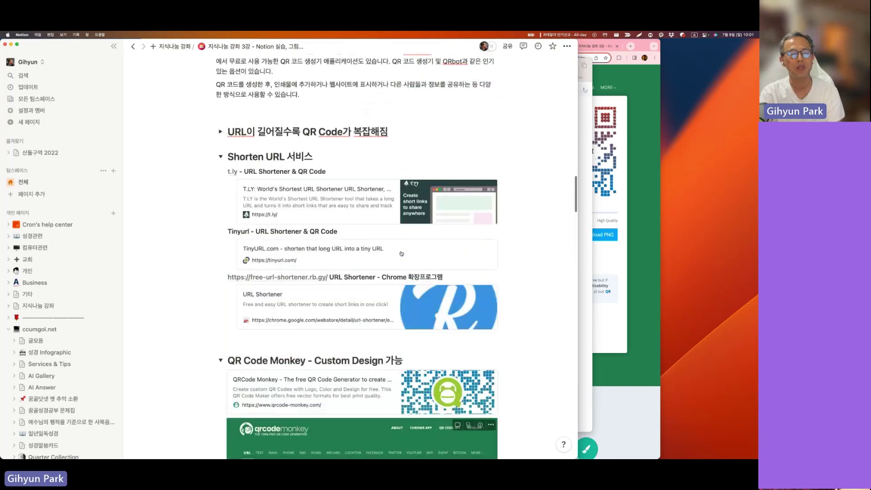
scroll(401, 254, "up", 10)
key("super+bracketleft")
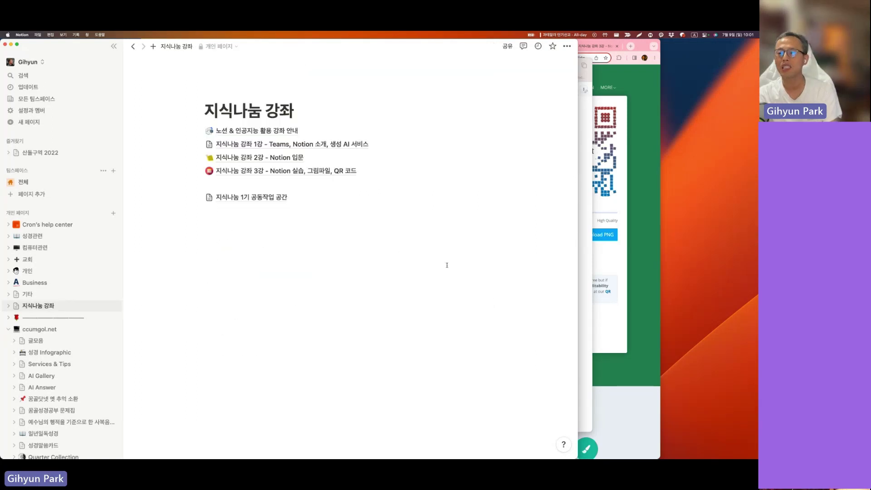